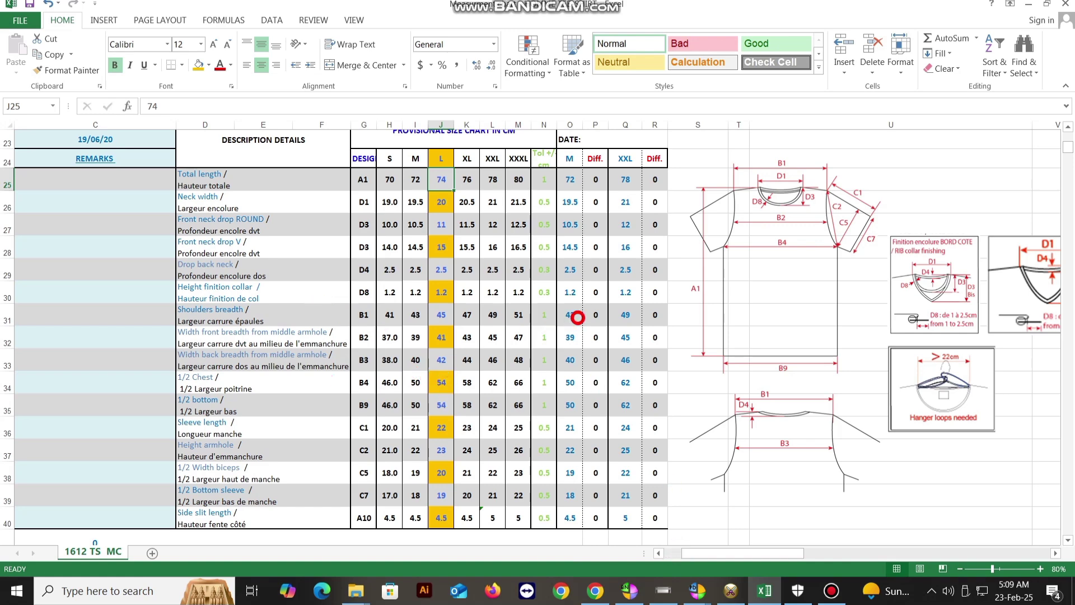
Switch to Optitex PDS and start creating a rectangular piece named BACK
left_click(731, 591)
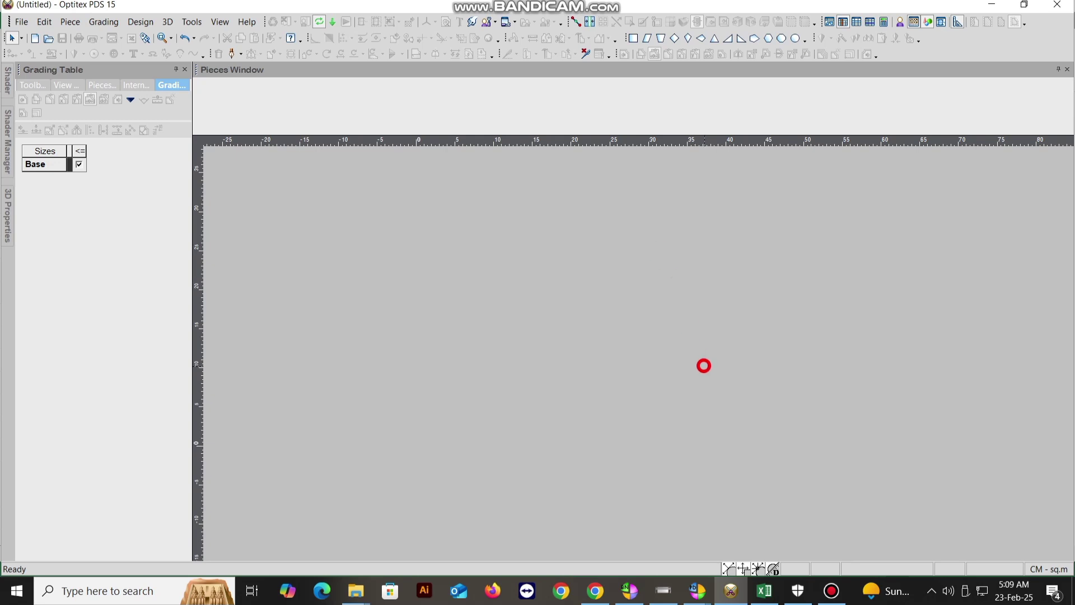
right_click(494, 257)
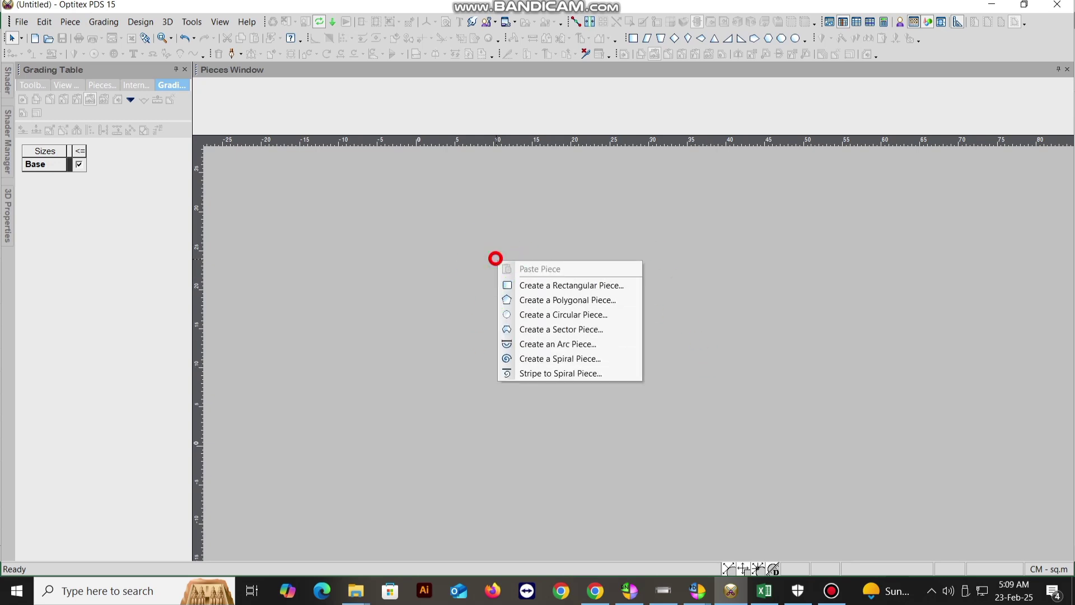
left_click(575, 284)
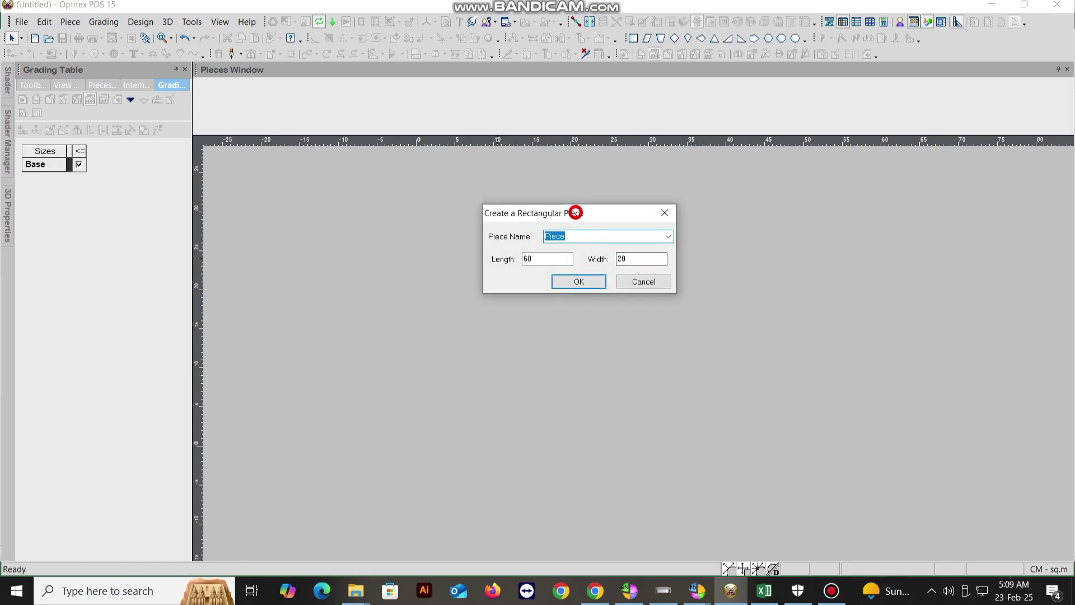
left_click_drag(576, 211, 600, 259)
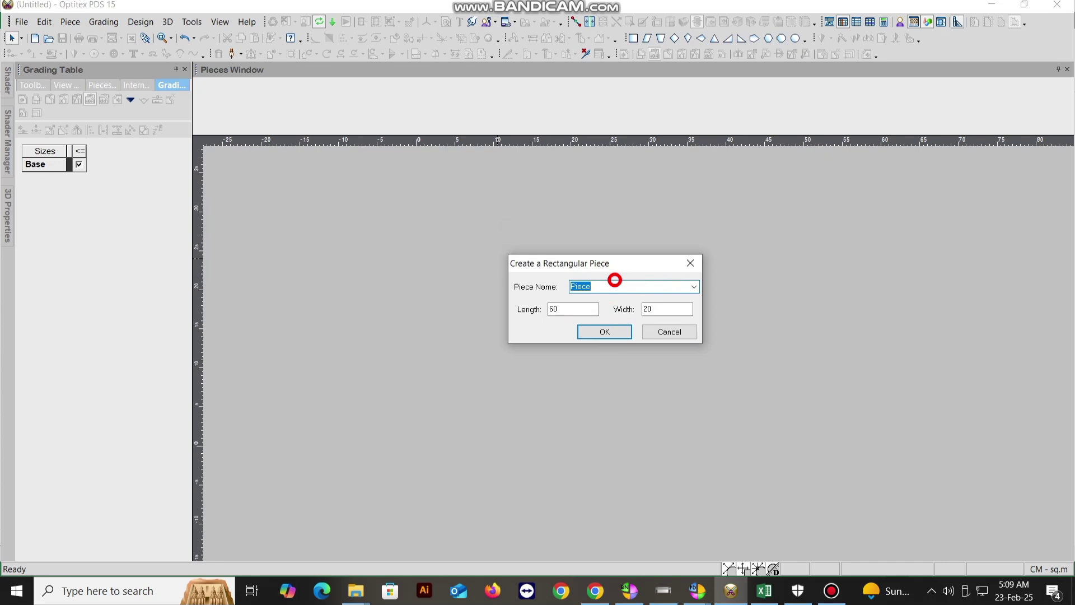
type("B")
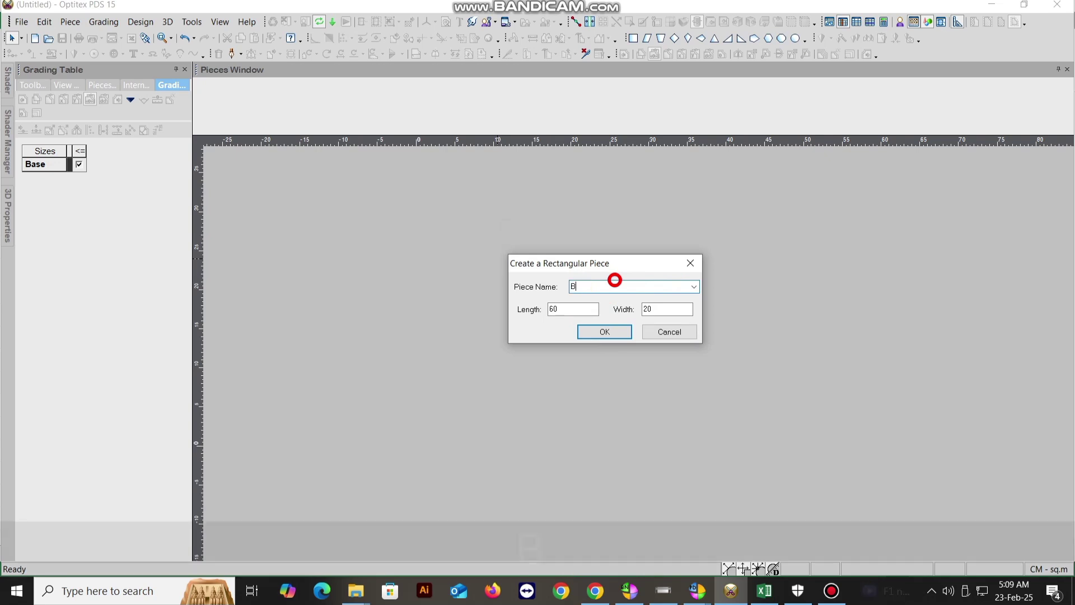
type("A")
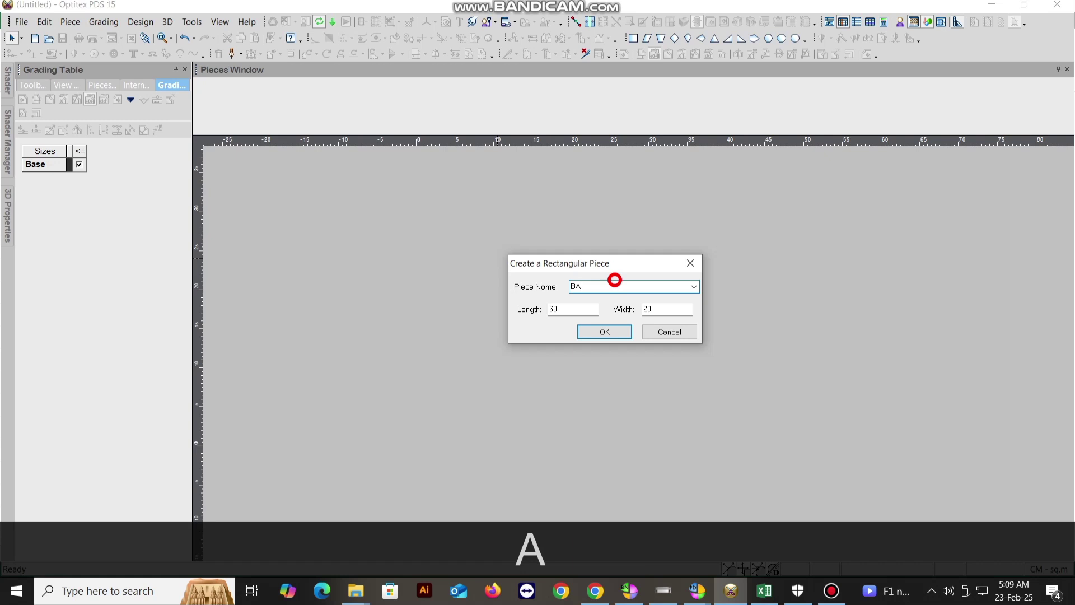
type("CK")
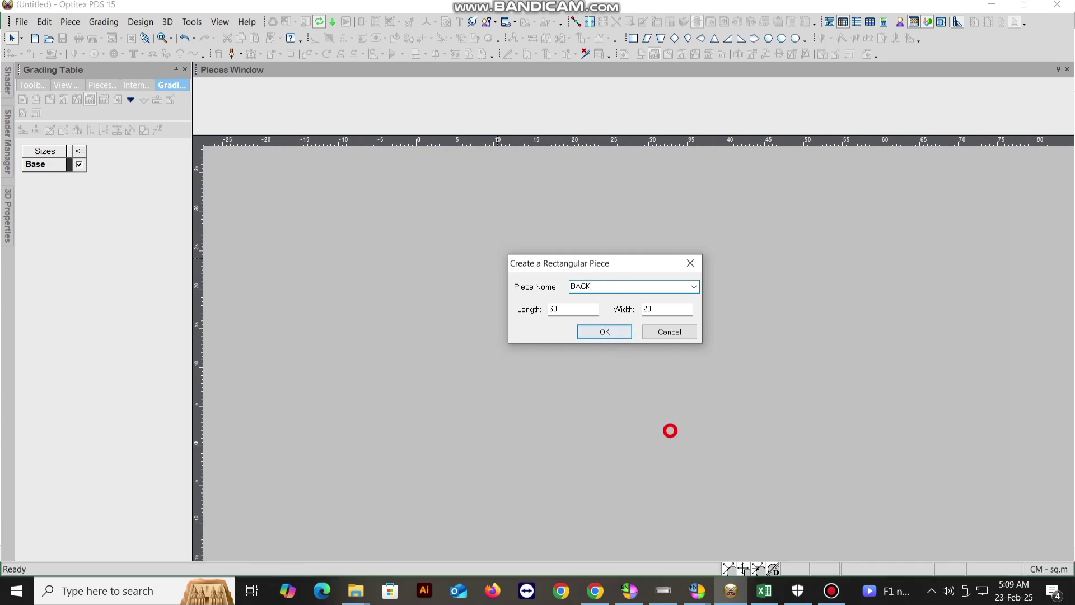
Check the total length for size L in the Excel size chart and set the rectangular piece's length to 74 cm
key("Tab")
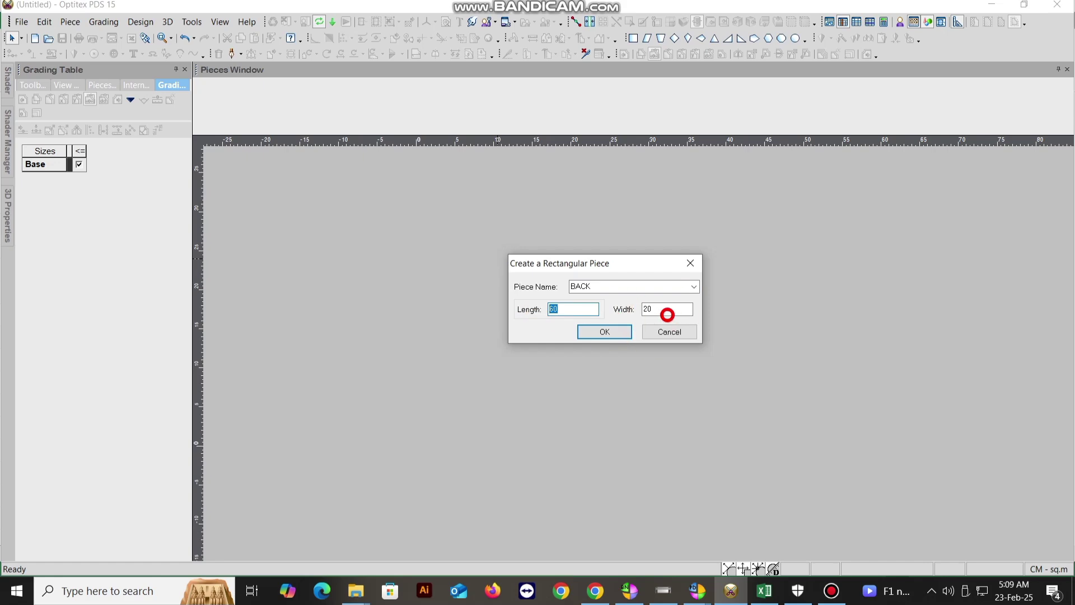
key("Tab")
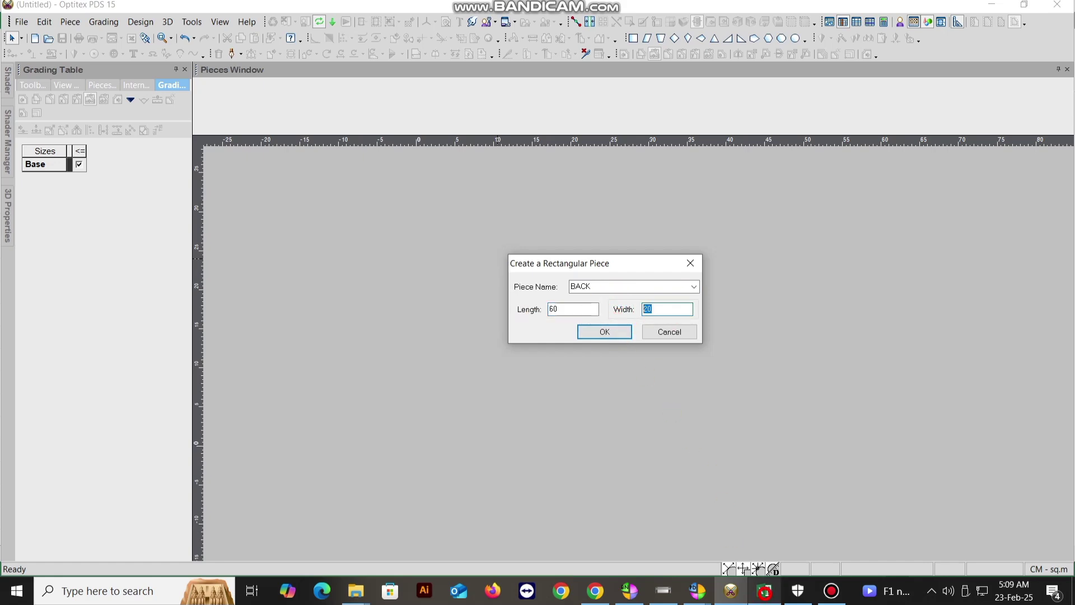
left_click(765, 591)
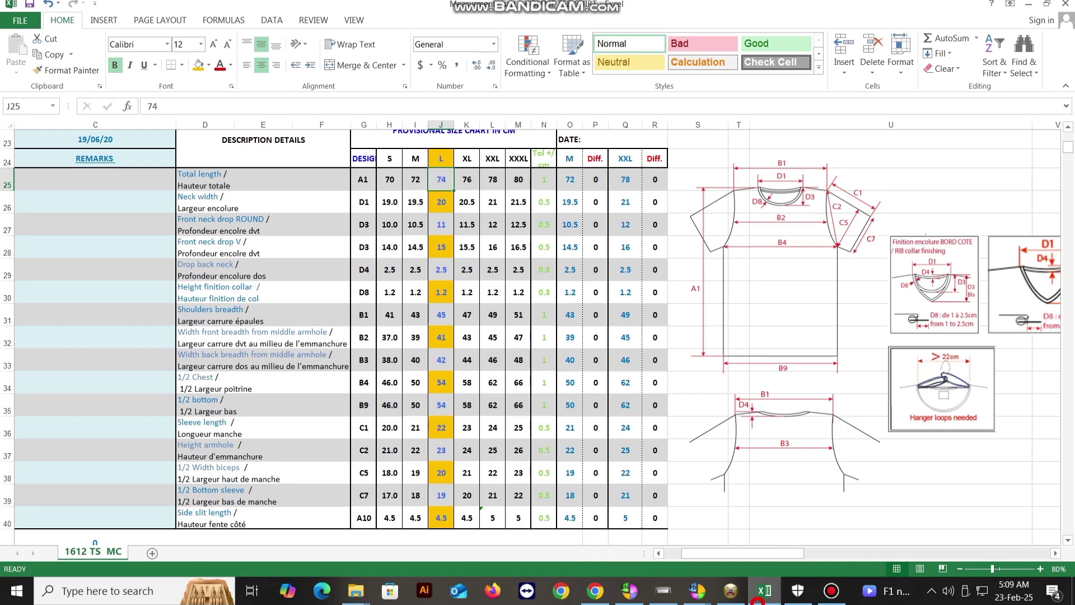
left_click(764, 592)
left_click_drag(576, 307, 533, 308)
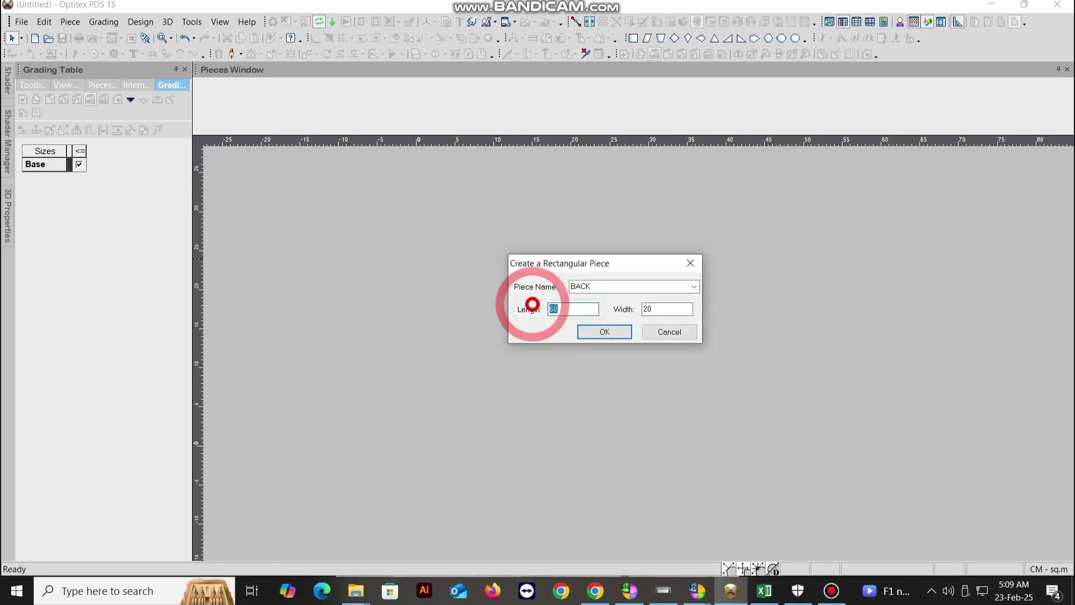
type("74")
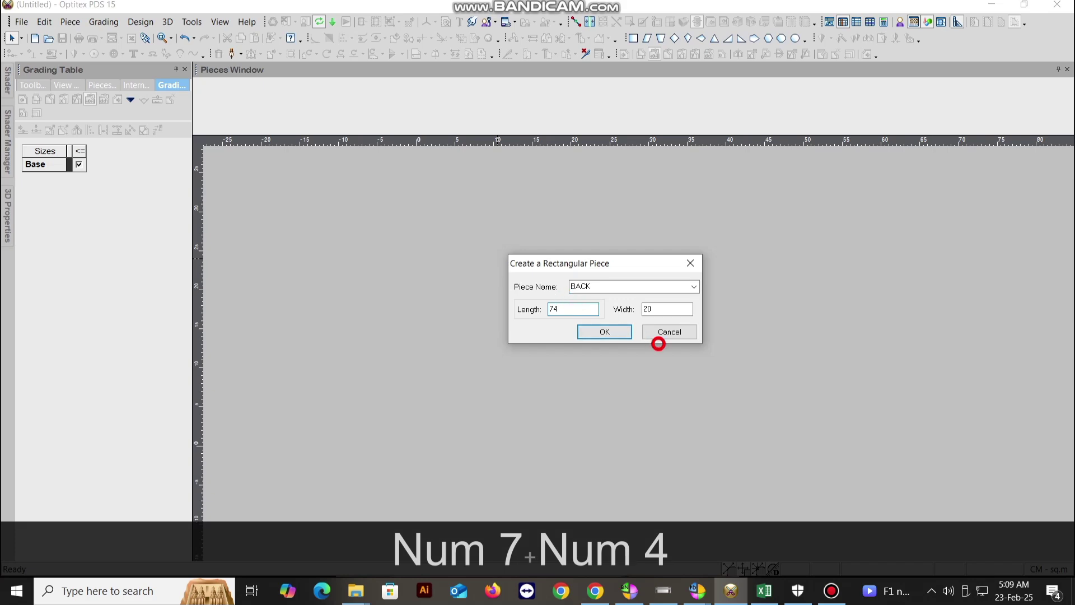
In the Excel size chart, color the text of the Total length and 1/2 Chest rows red
left_click(764, 591)
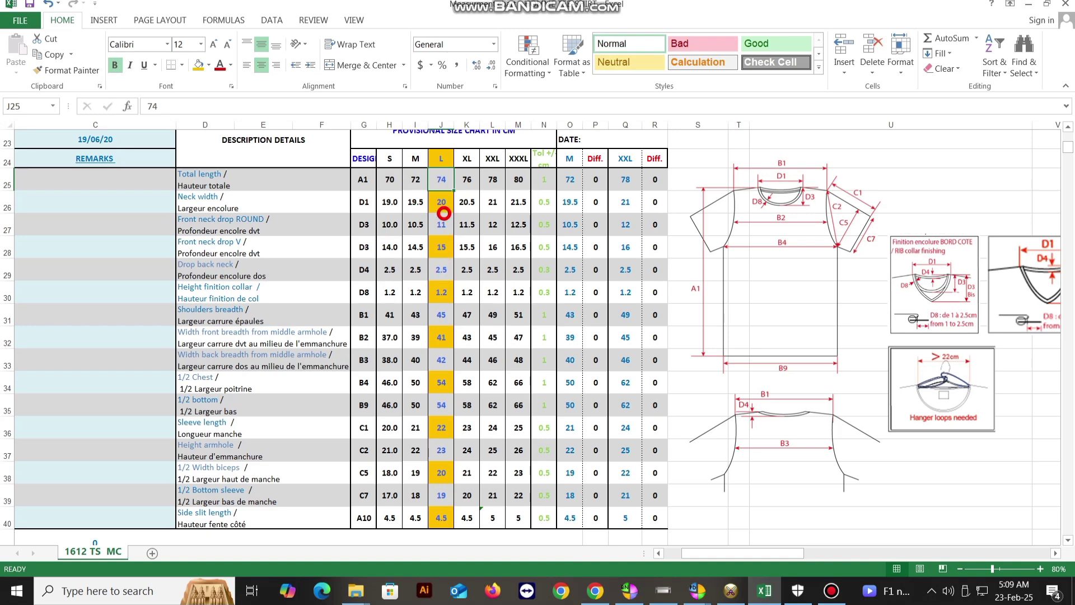
left_click(8, 181)
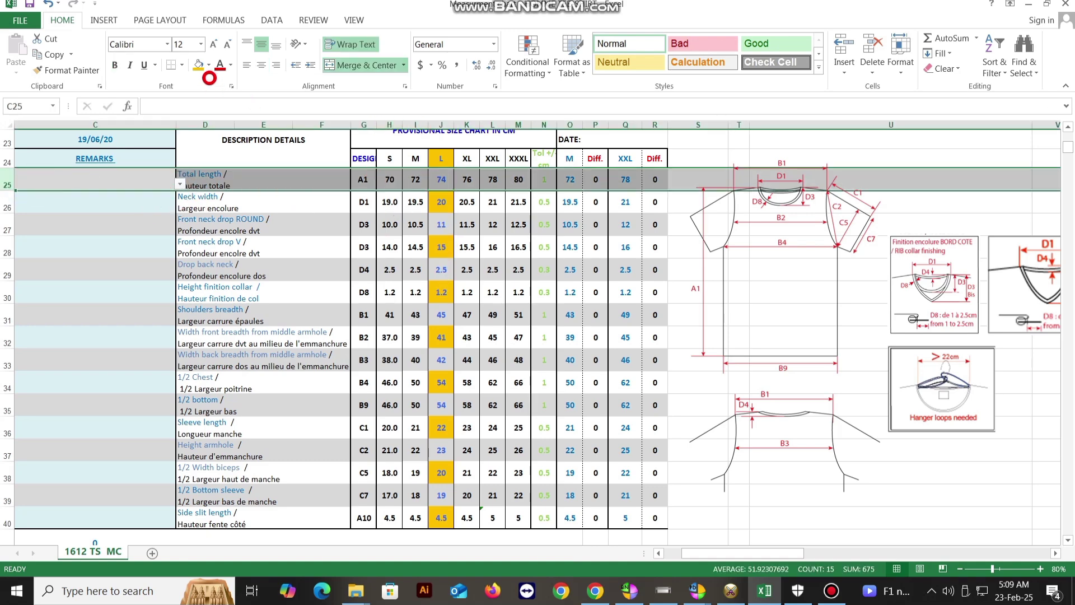
left_click(222, 64)
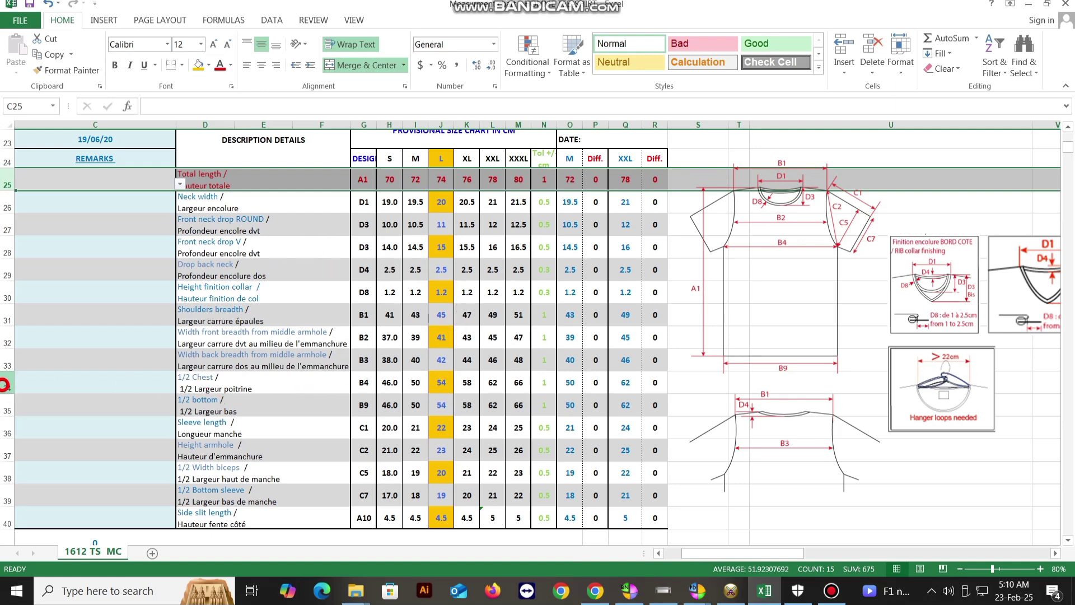
left_click(12, 386)
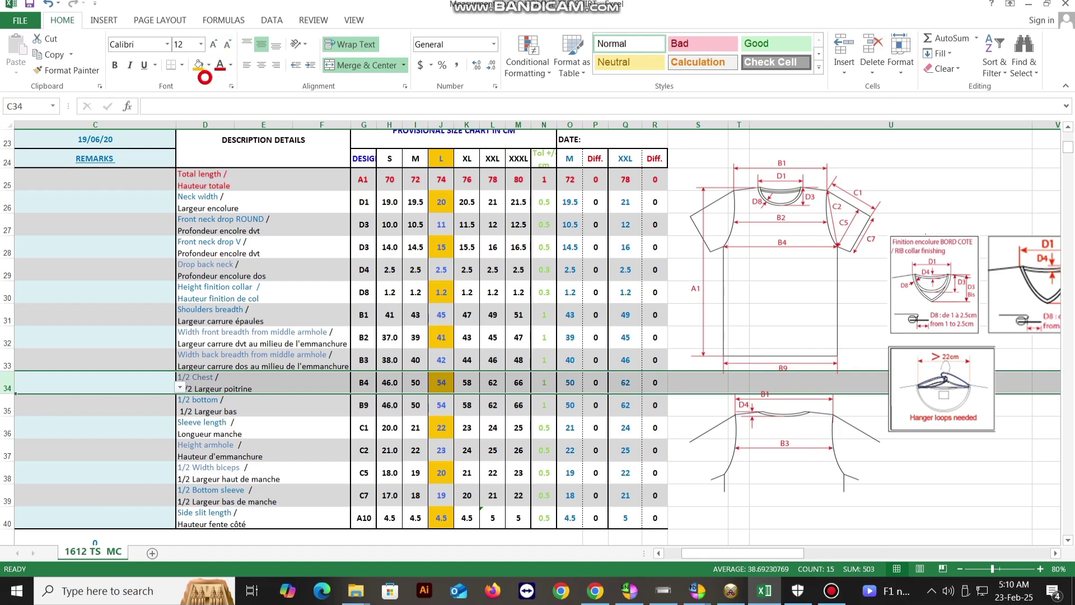
left_click(220, 65)
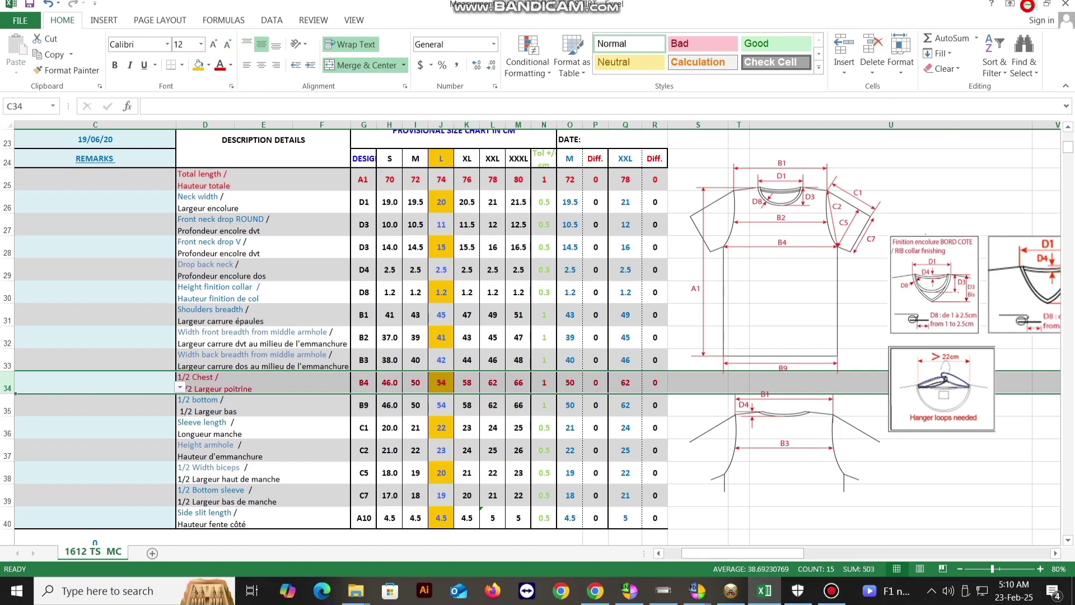
Return to Optitex PDS, set the BACK piece's width to 27 cm and create the rectangle
left_click(1029, 3)
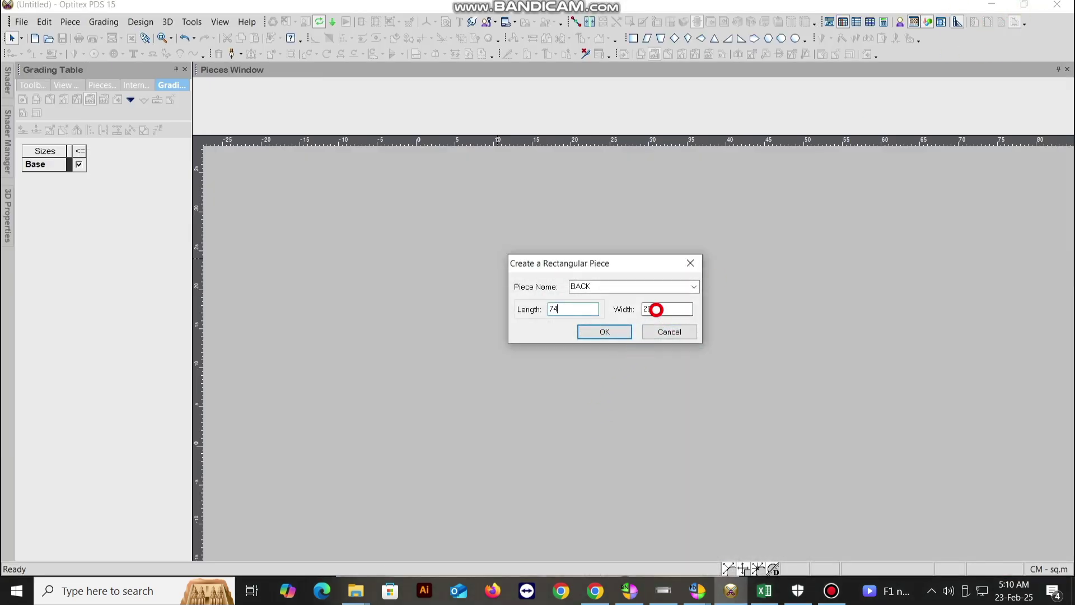
double_click(644, 309)
type("27")
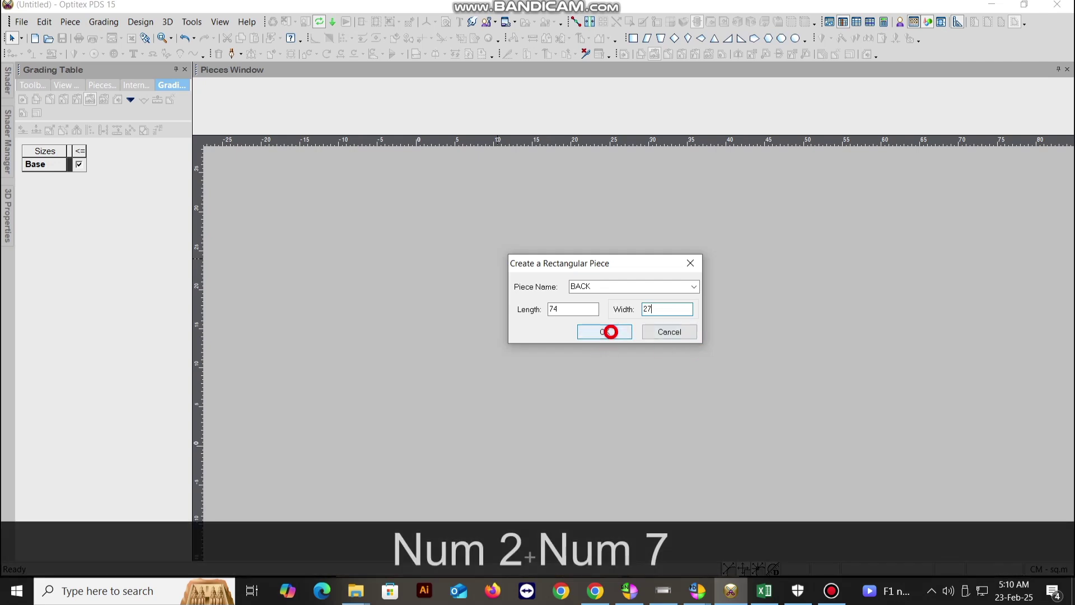
left_click(609, 331)
scroll(638, 353, "down", 2)
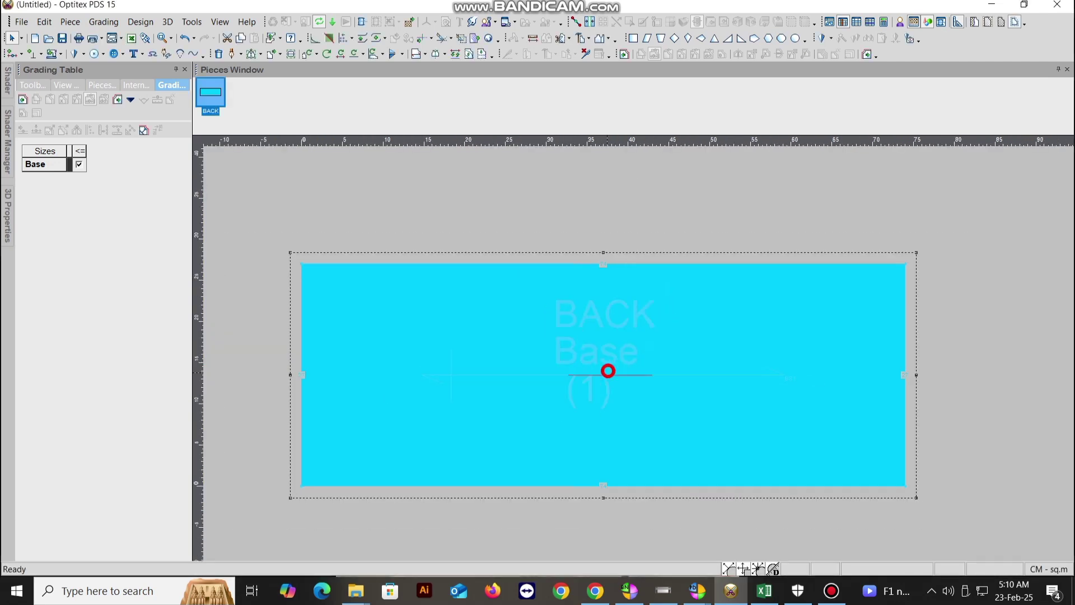
scroll(641, 354, "up", 1)
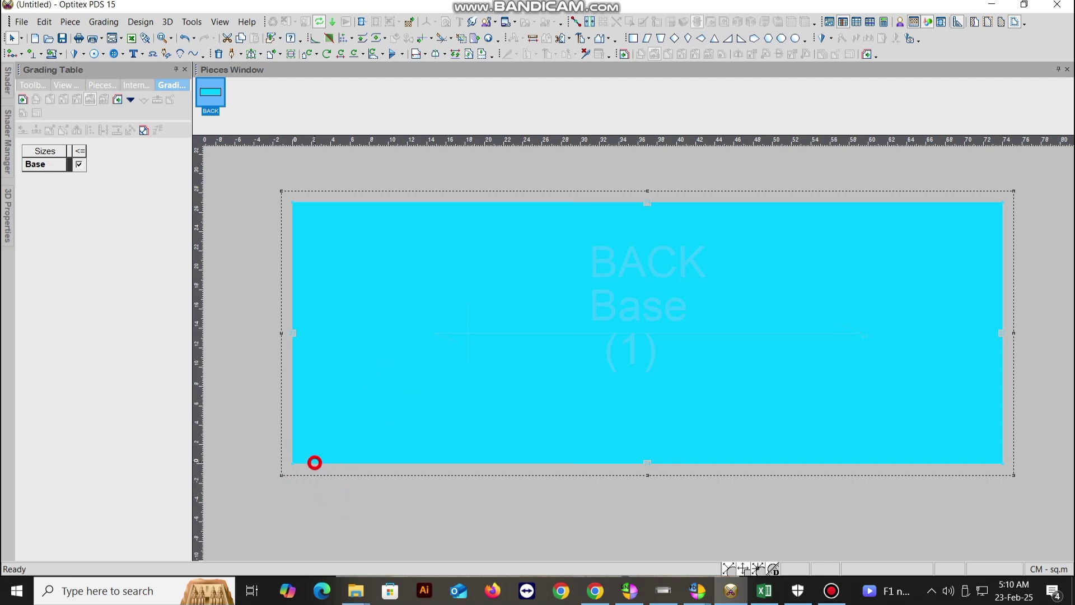
In the general color preferences, try white as the piece filling color, settle on gray and apply it
left_click(469, 317)
left_click(516, 290)
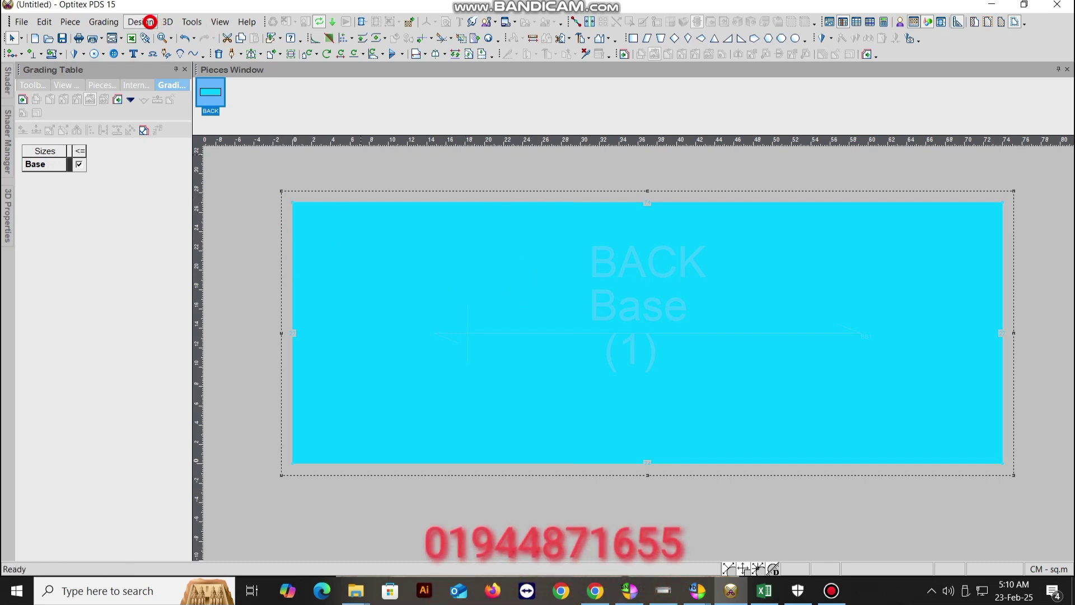
left_click(191, 21)
left_click(246, 177)
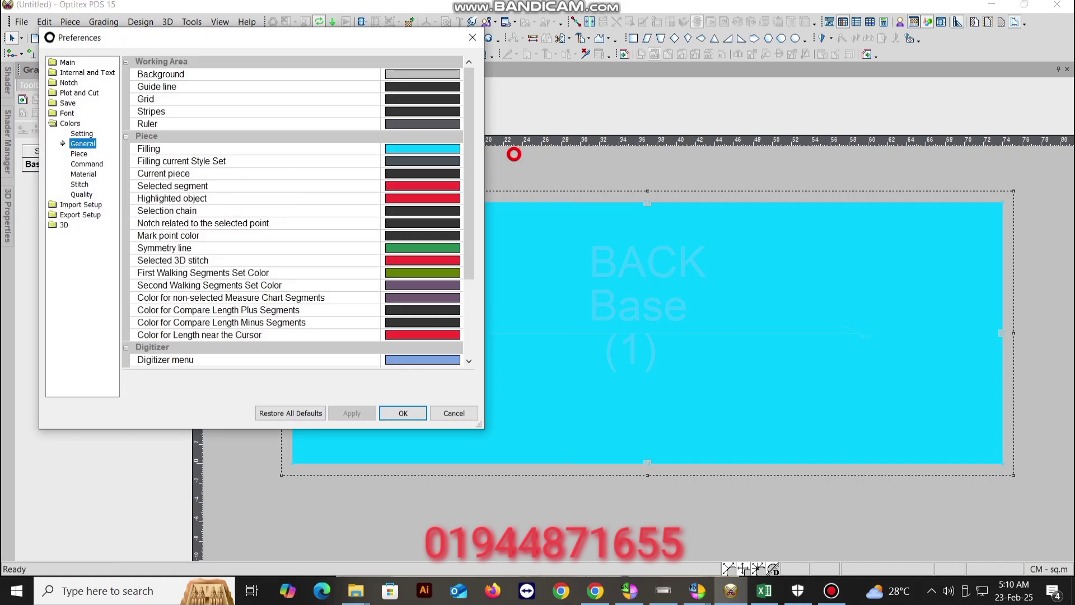
left_click(455, 146)
left_click(457, 147)
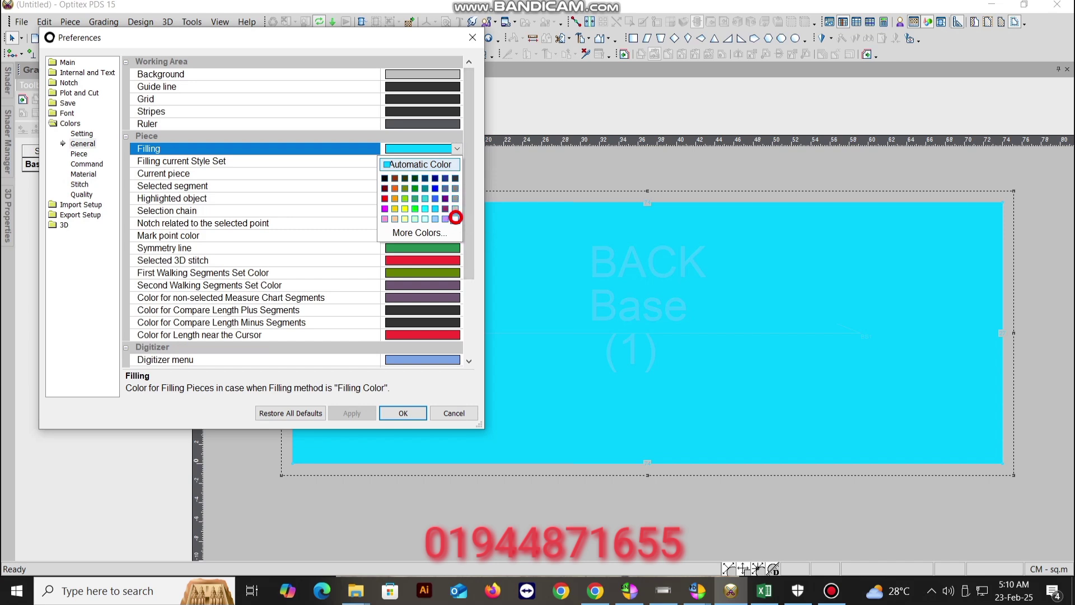
left_click(456, 219)
left_click(355, 414)
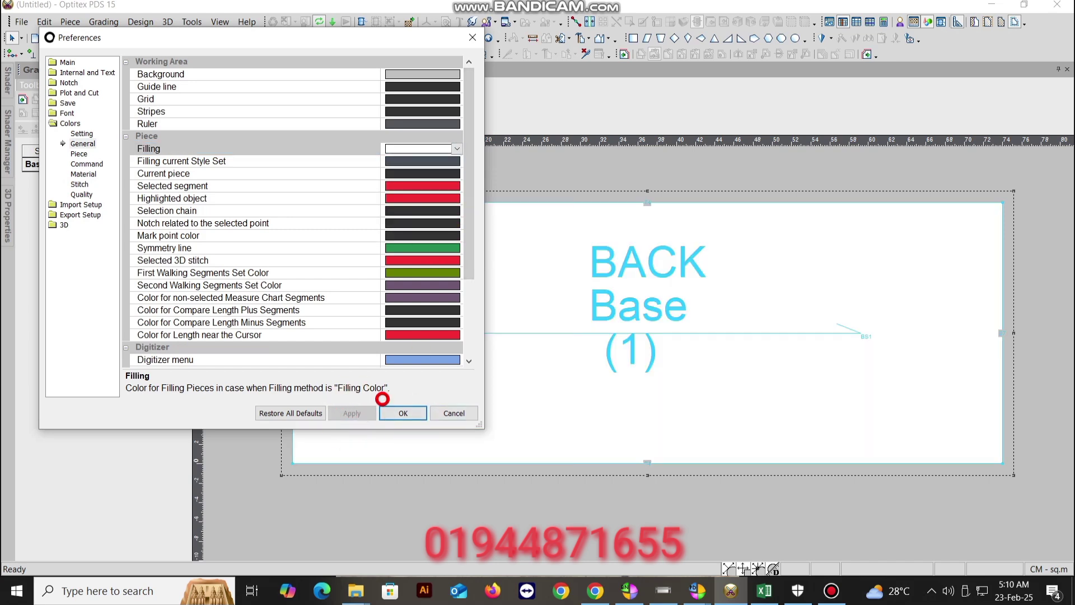
left_click(457, 148)
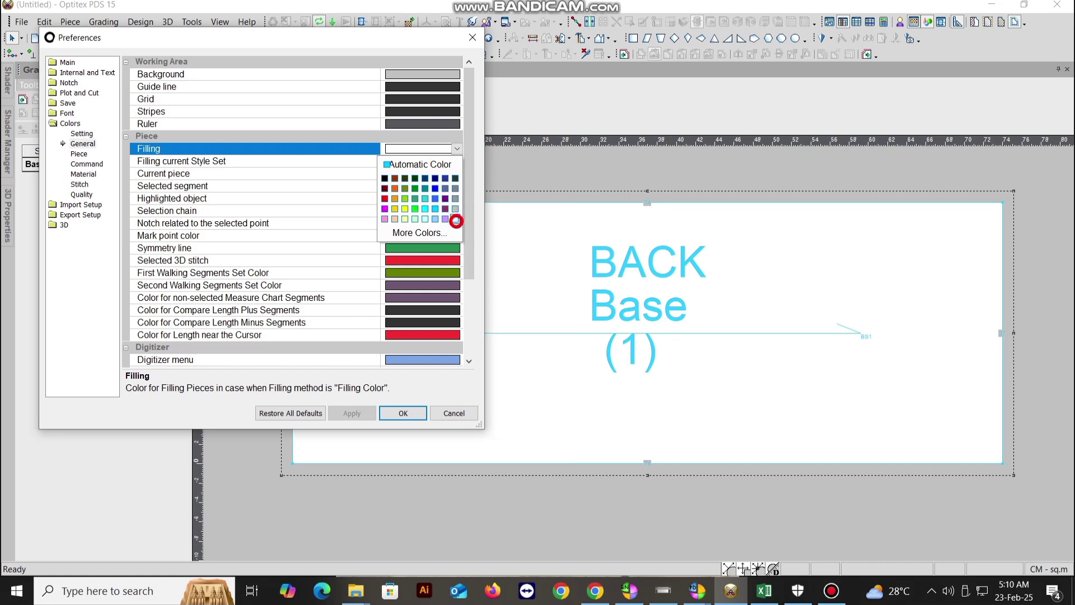
left_click(454, 208)
left_click(345, 413)
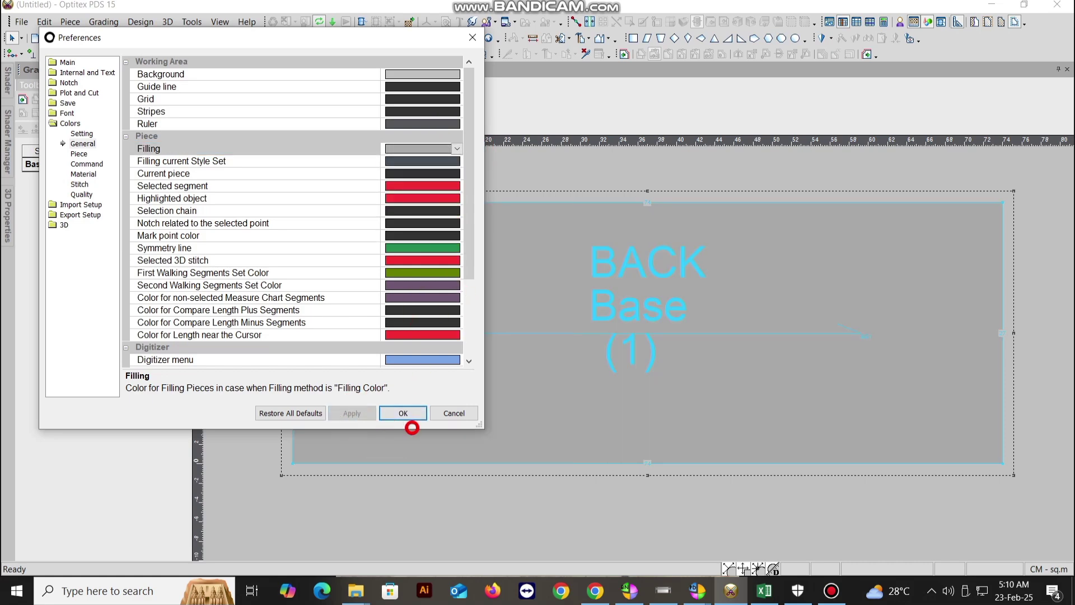
left_click(402, 411)
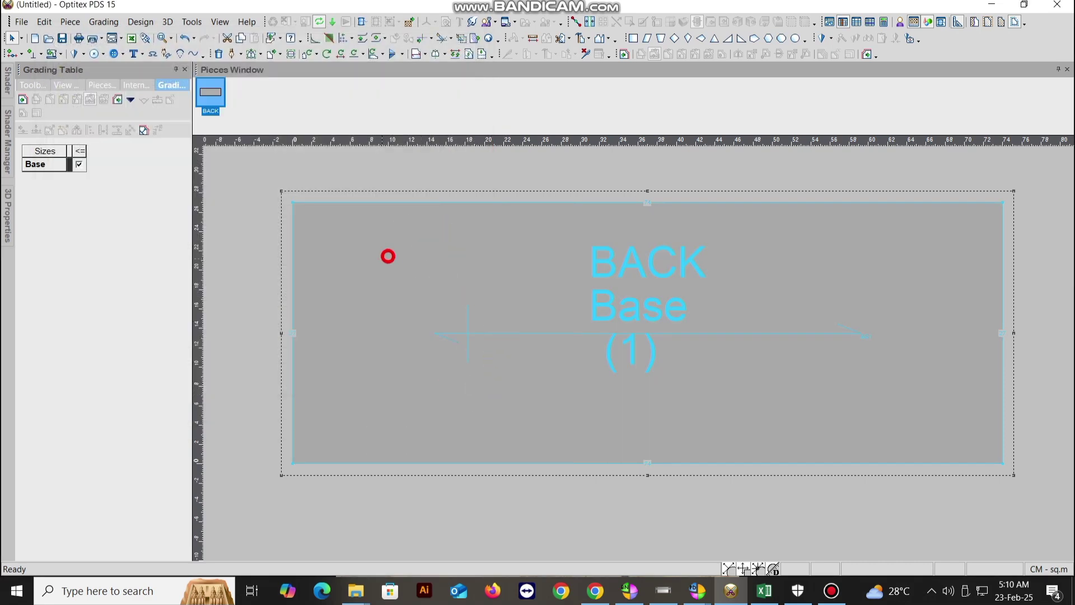
scroll(456, 287, "down", 1)
scroll(646, 349, "up", 2)
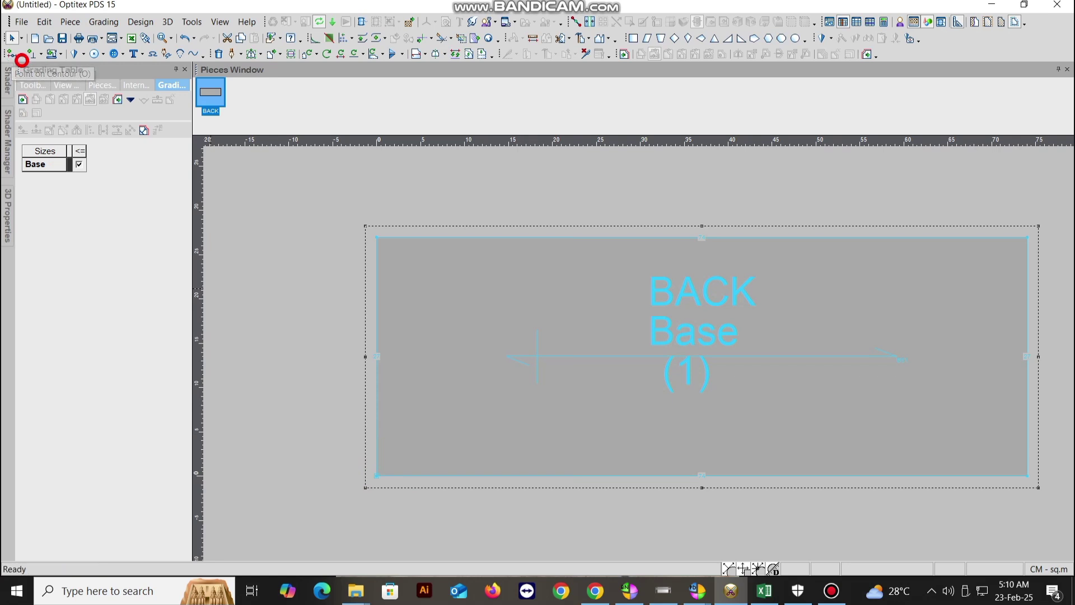
left_click(22, 53)
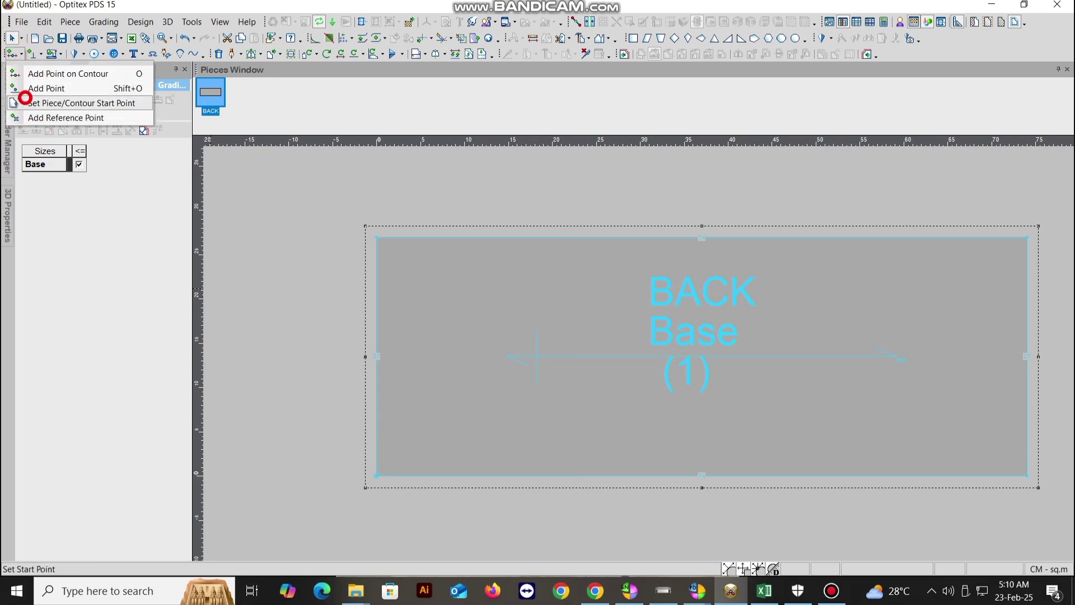
left_click(23, 88)
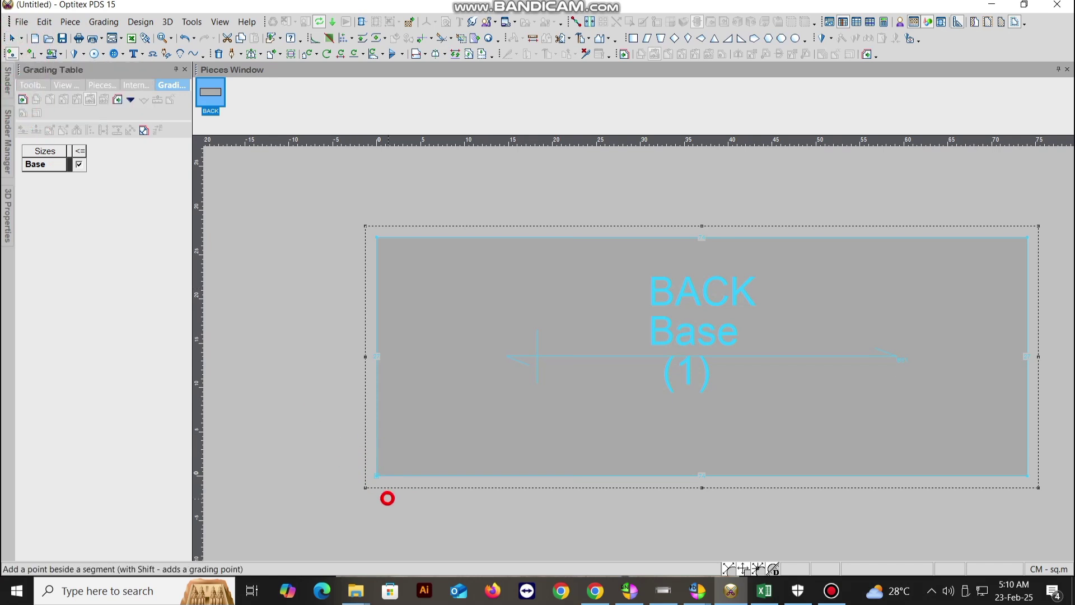
left_click(376, 476)
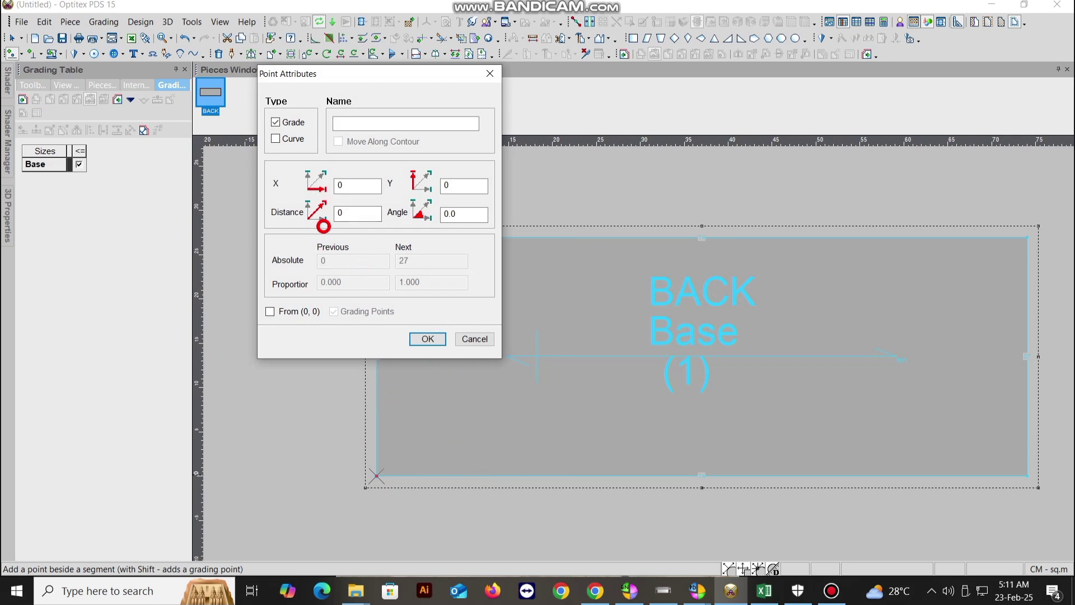
left_click(474, 338)
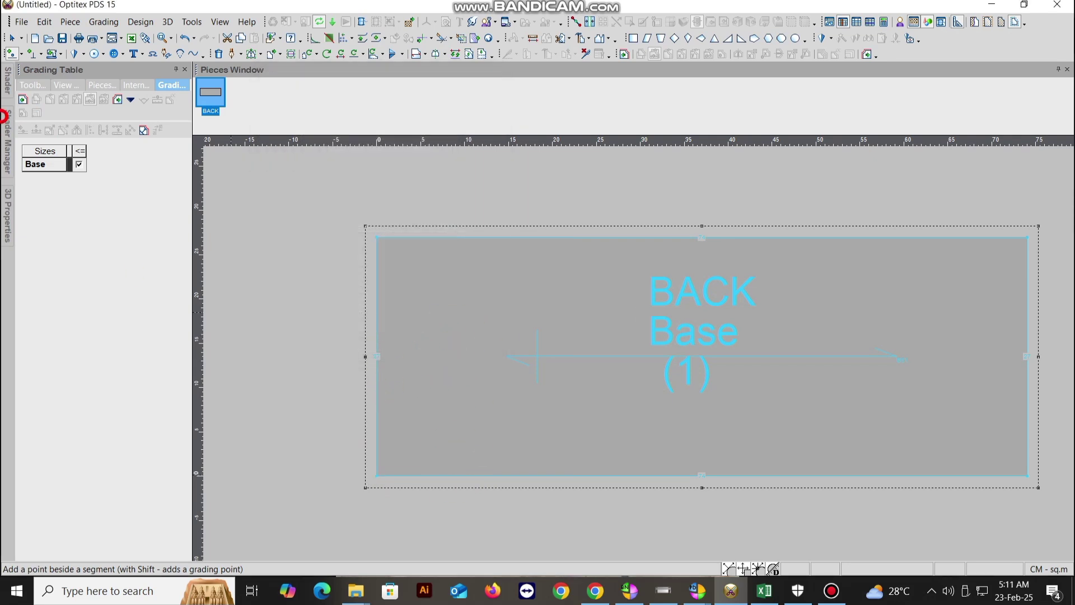
Start adding a contour point at the BACK piece's lower-left corner, switching to Excel to color the Drop back neck row's text red
left_click(23, 53)
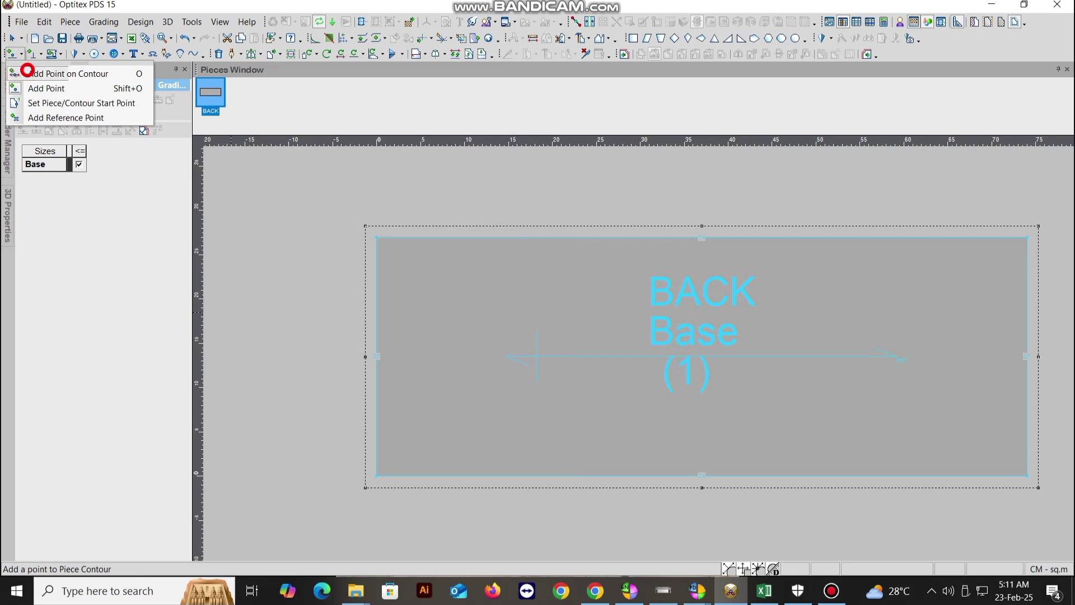
left_click(42, 73)
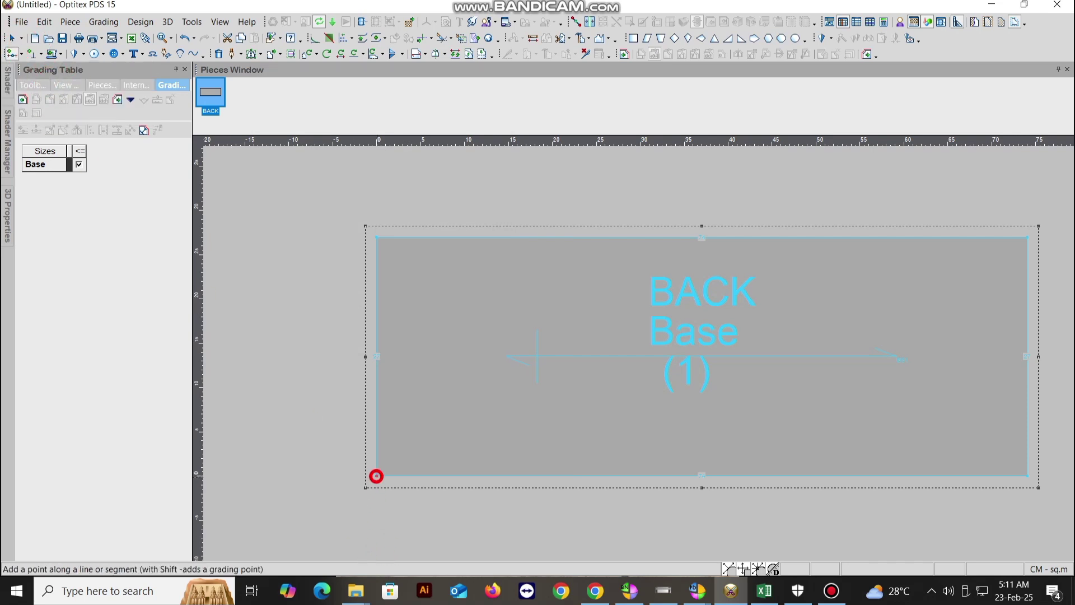
left_click(376, 476)
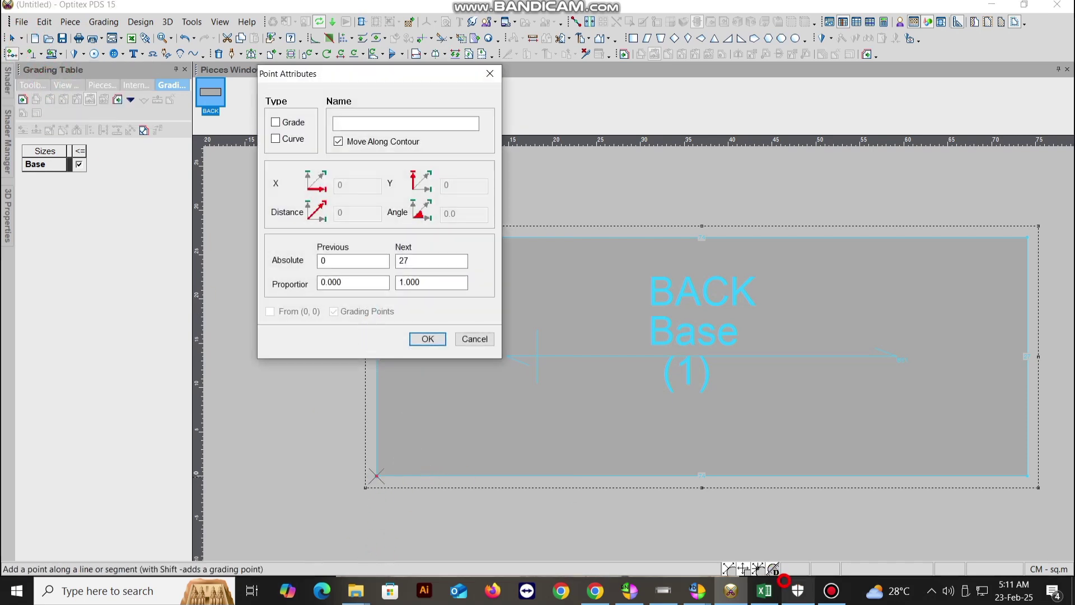
left_click(765, 591)
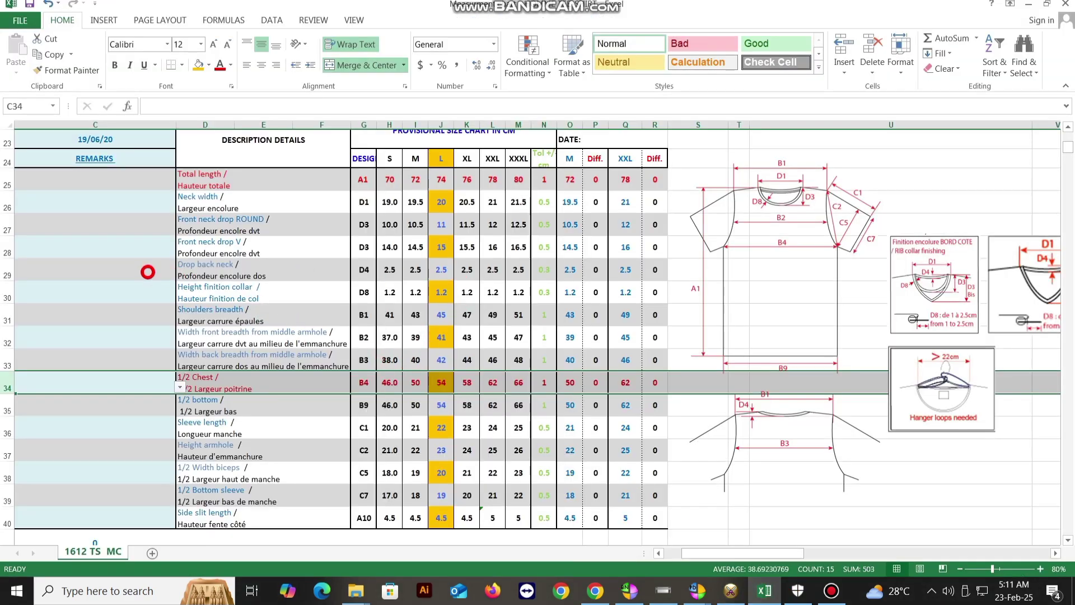
left_click(14, 270)
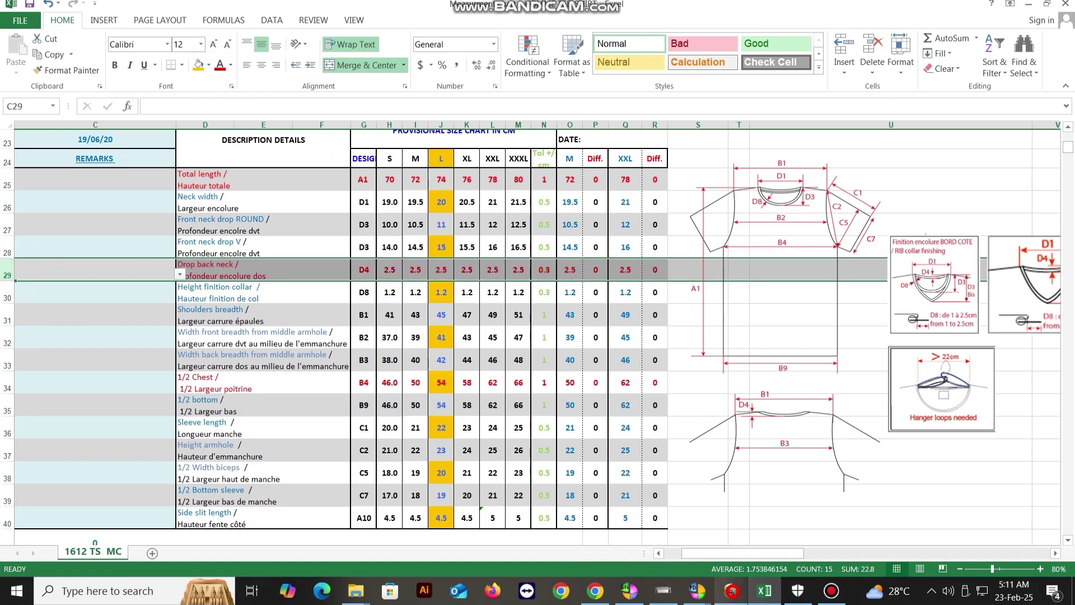
Return to Optitex PDS and place the new contour point with an absolute previous distance of -2.5 cm
left_click(732, 591)
left_click(356, 280)
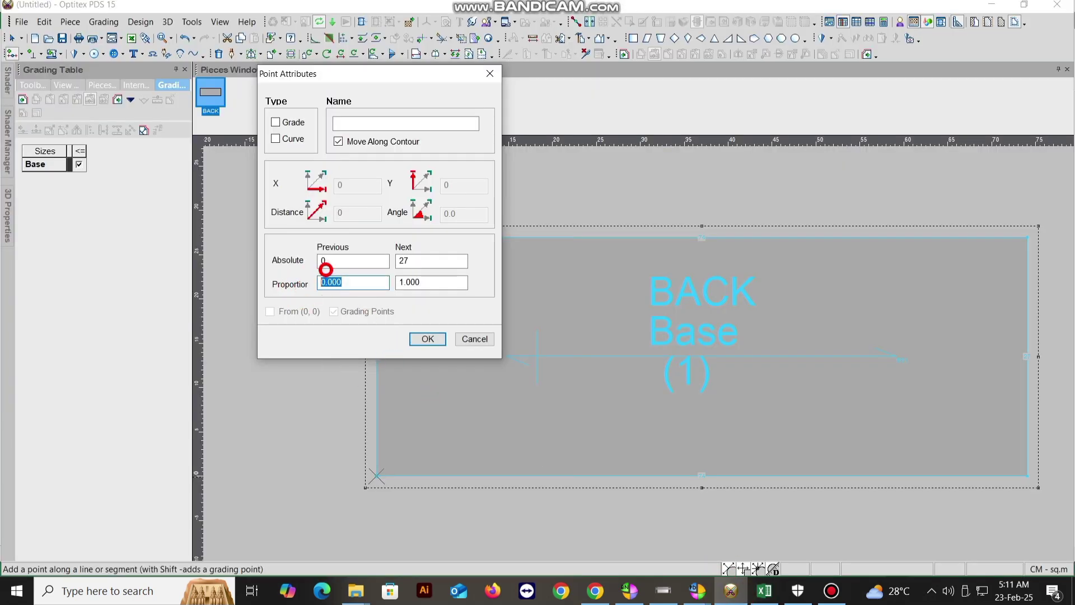
left_click(322, 264)
type("-2.5")
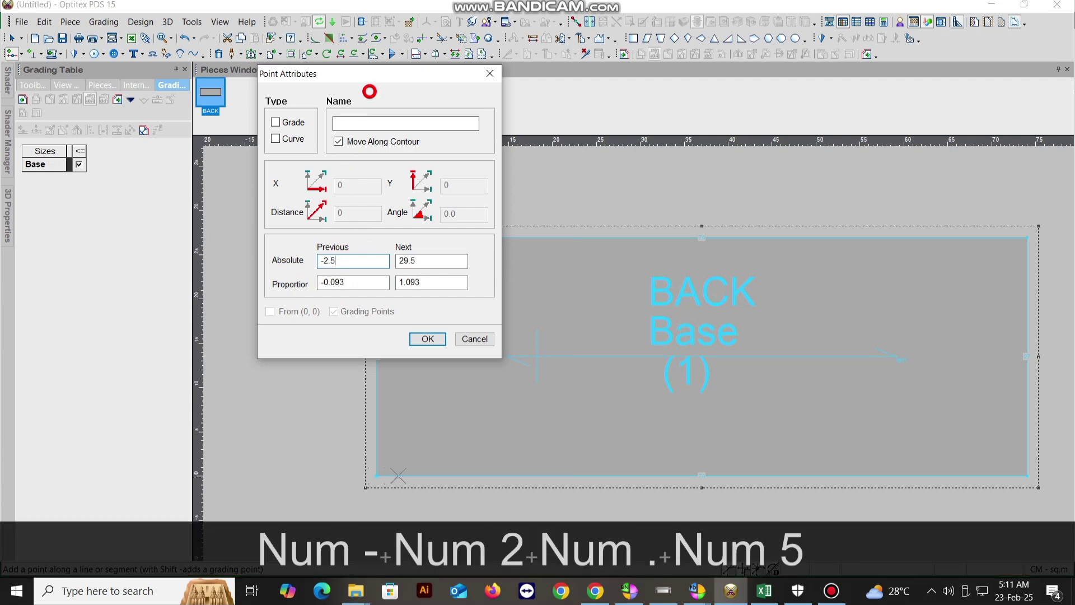
left_click_drag(373, 73, 667, 87)
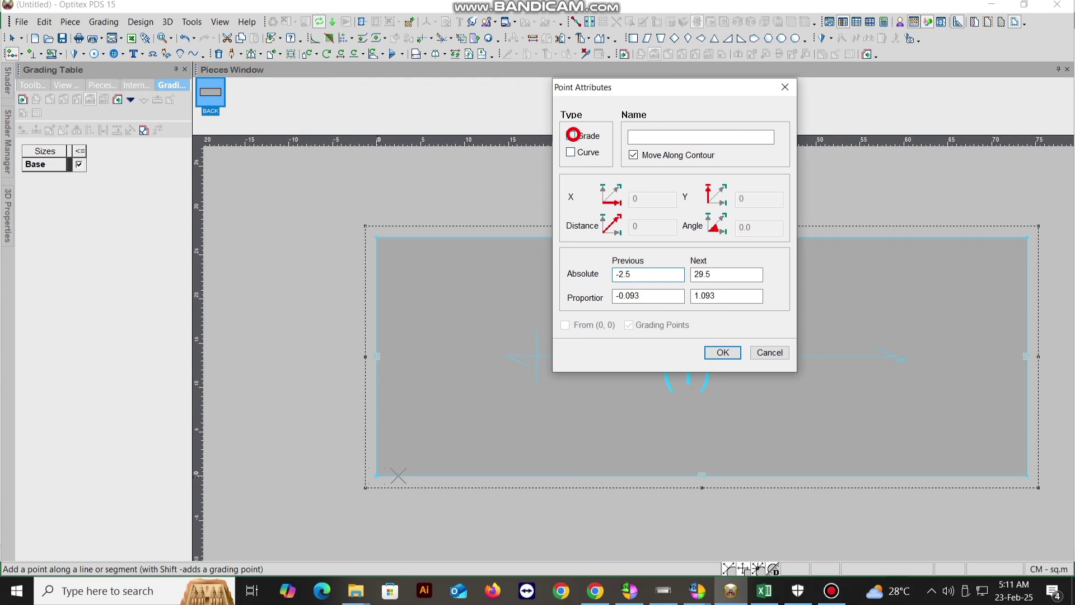
left_click(722, 352)
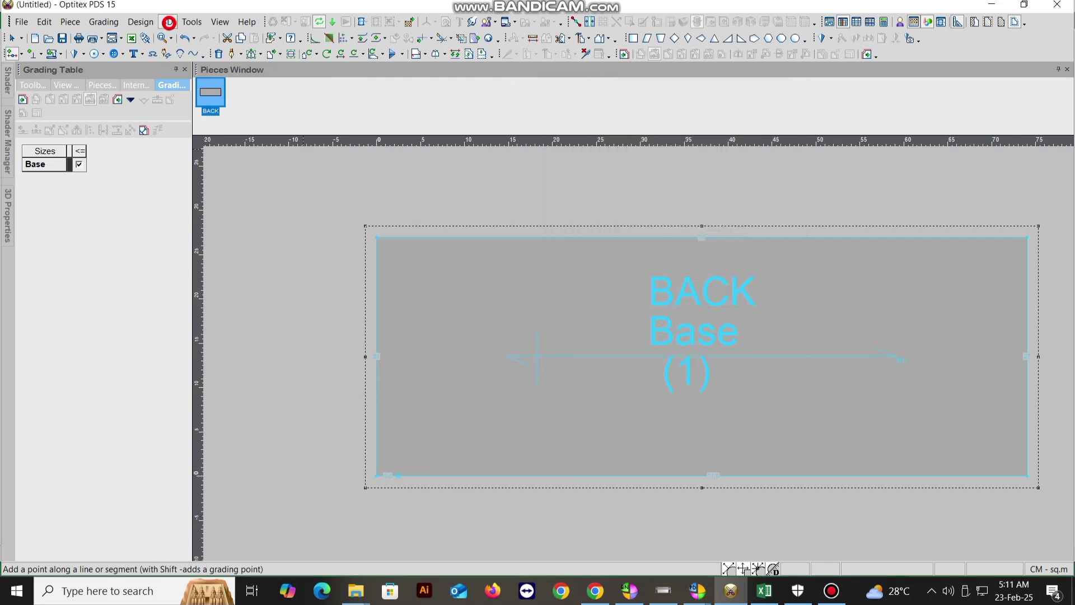
In the general color preferences, set the piece filling to a darker gray and apply it
left_click(193, 21)
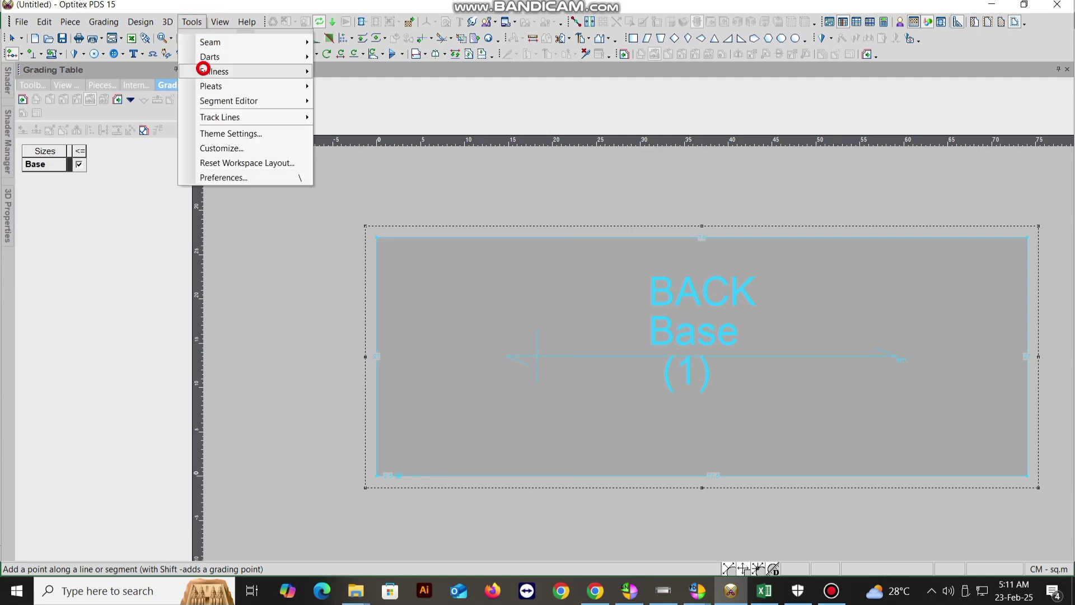
left_click(272, 176)
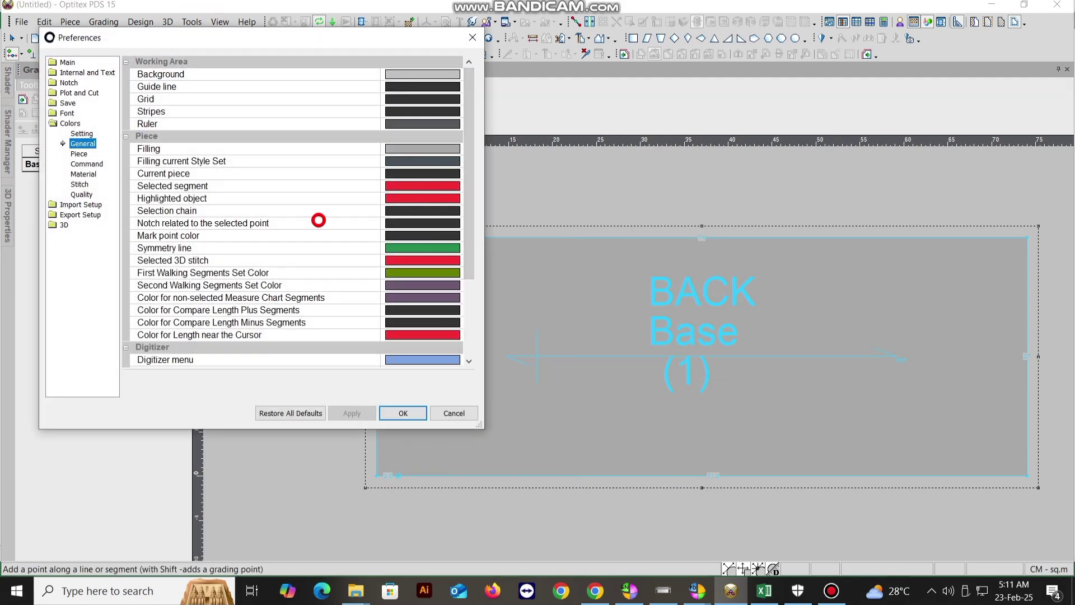
left_click(157, 149)
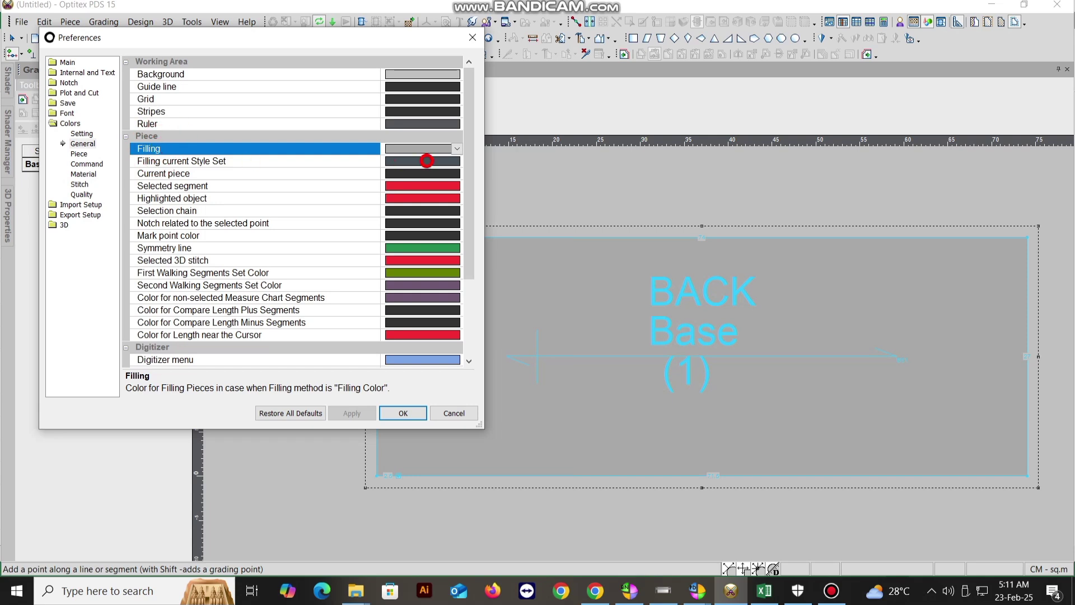
left_click(458, 148)
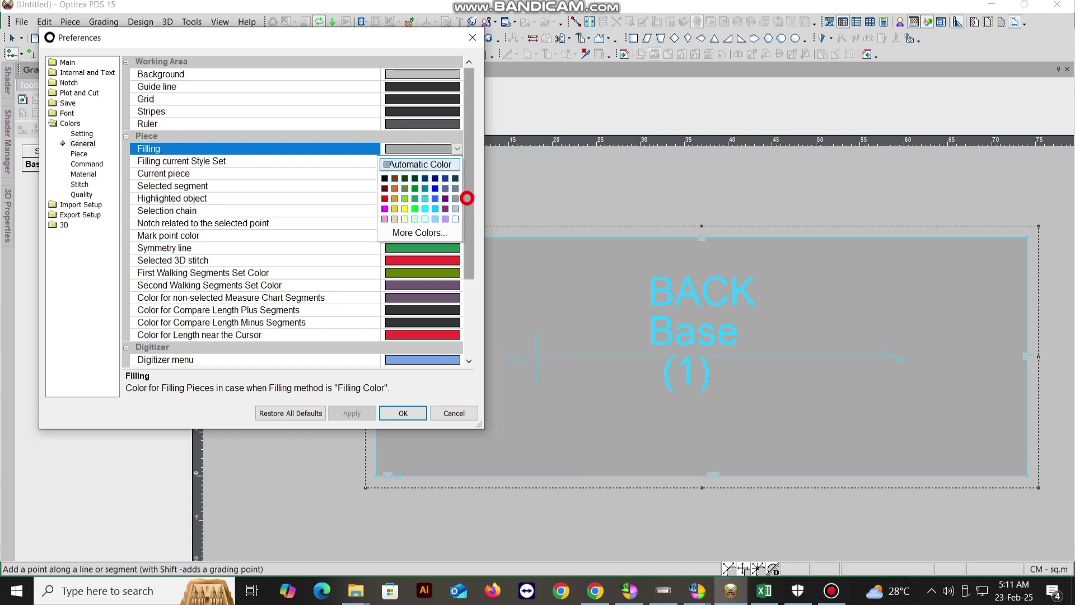
left_click(455, 199)
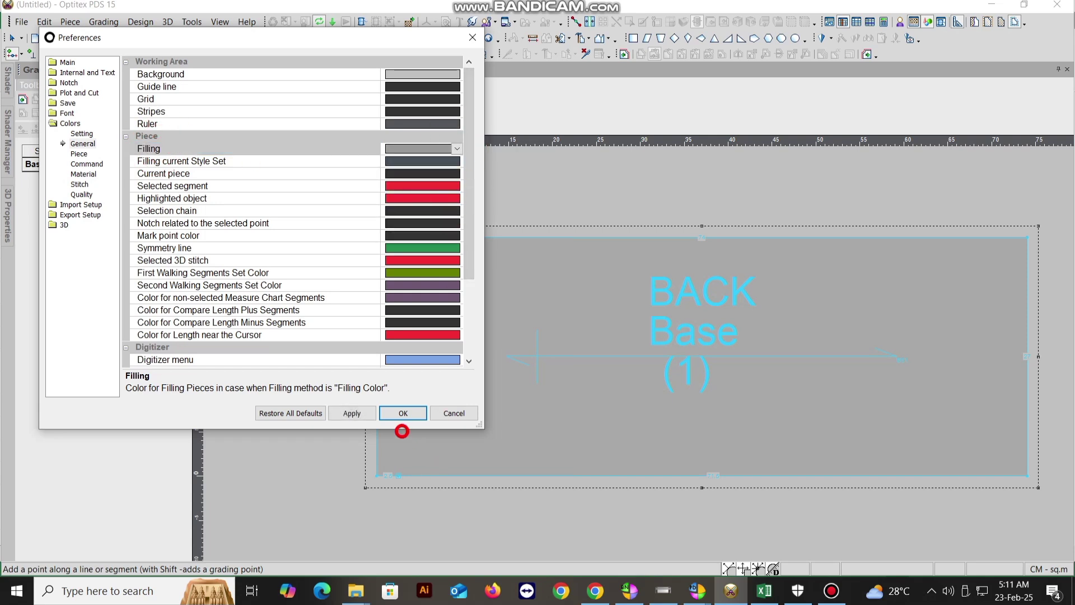
left_click(352, 413)
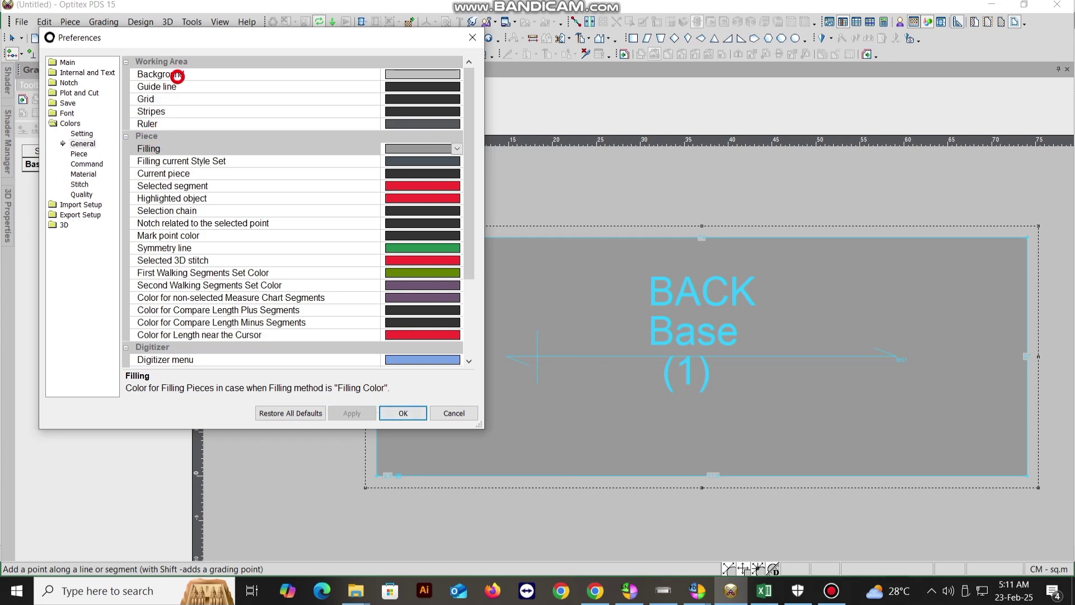
Examine the working area, piece and digitizer entries in the general color preferences and close the preferences
left_click(177, 74)
left_click(177, 81)
left_click(159, 98)
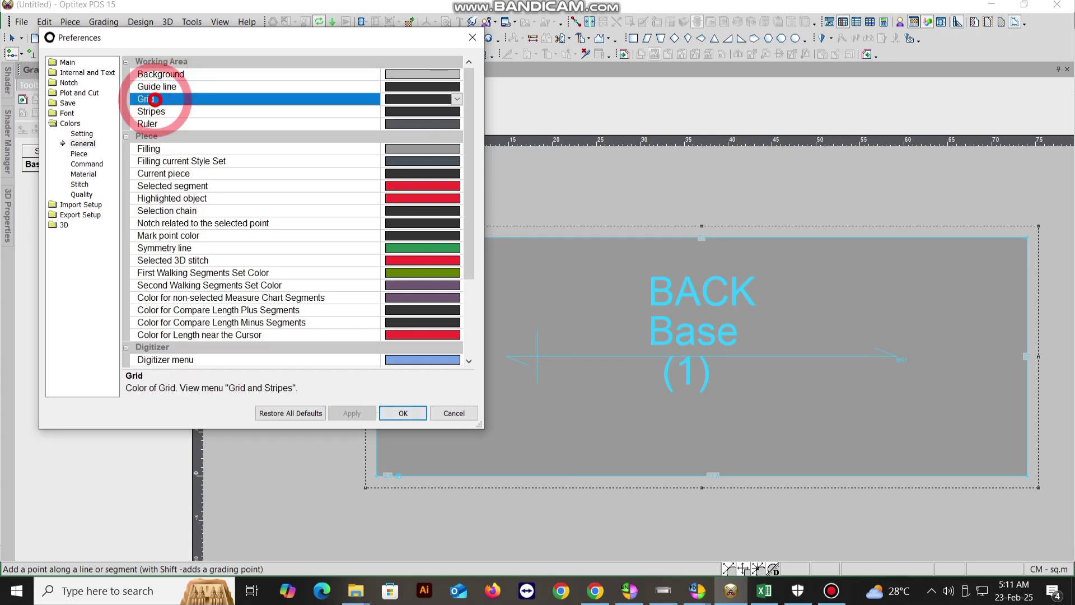
left_click(163, 119)
left_click(161, 111)
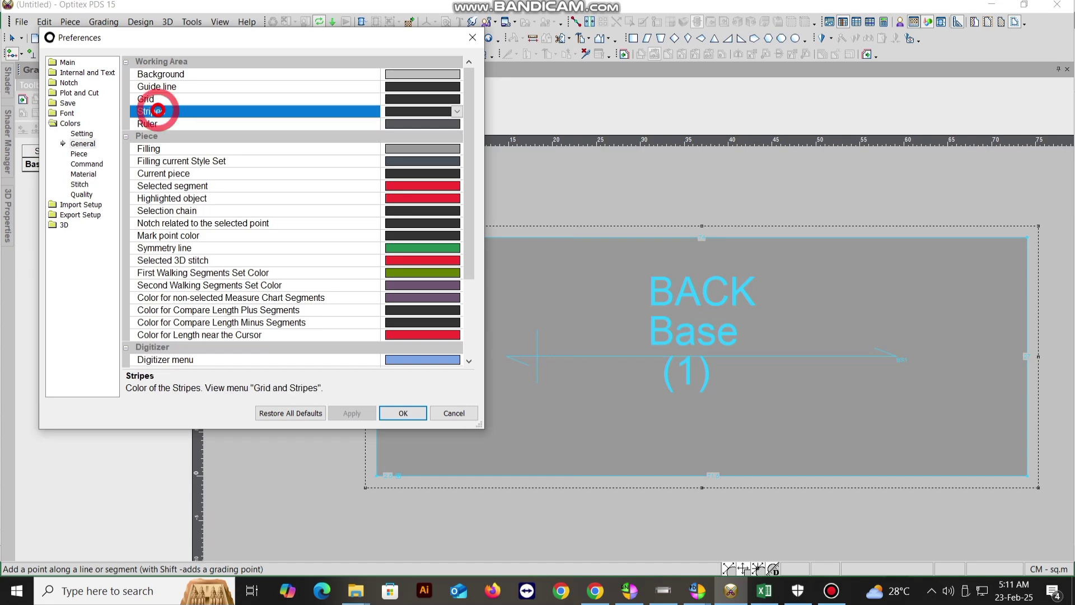
left_click(152, 147)
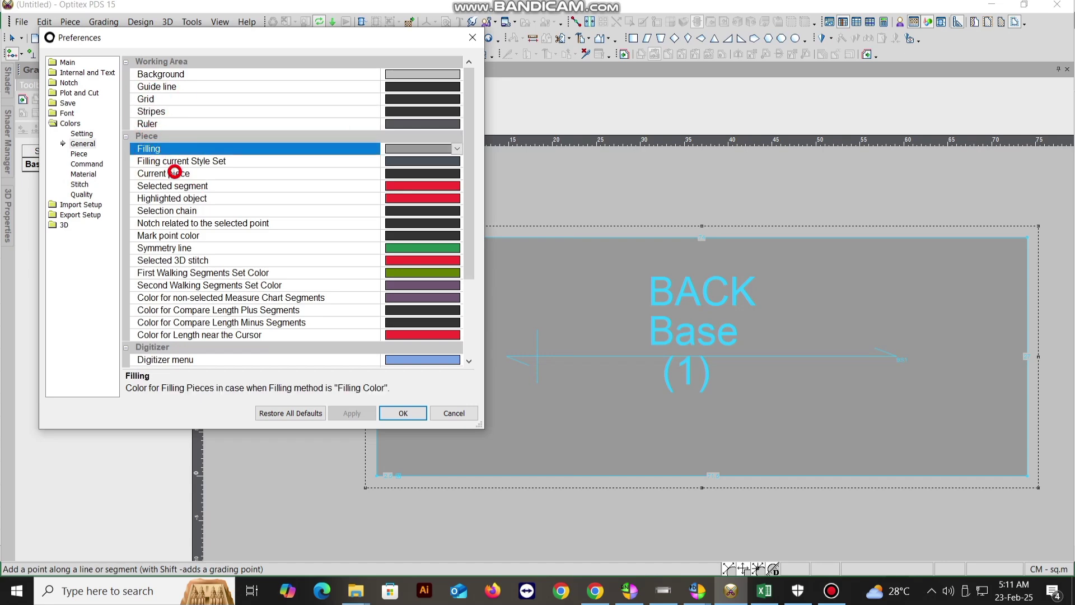
left_click(167, 161)
scroll(150, 330, "down", 3)
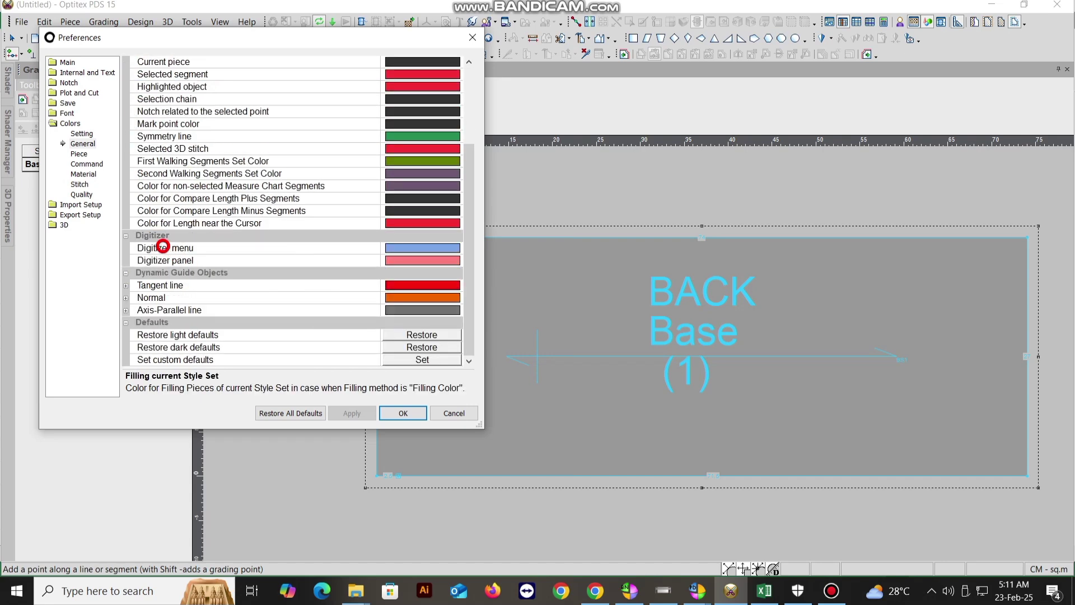
scroll(151, 280, "up", 3)
left_click(470, 39)
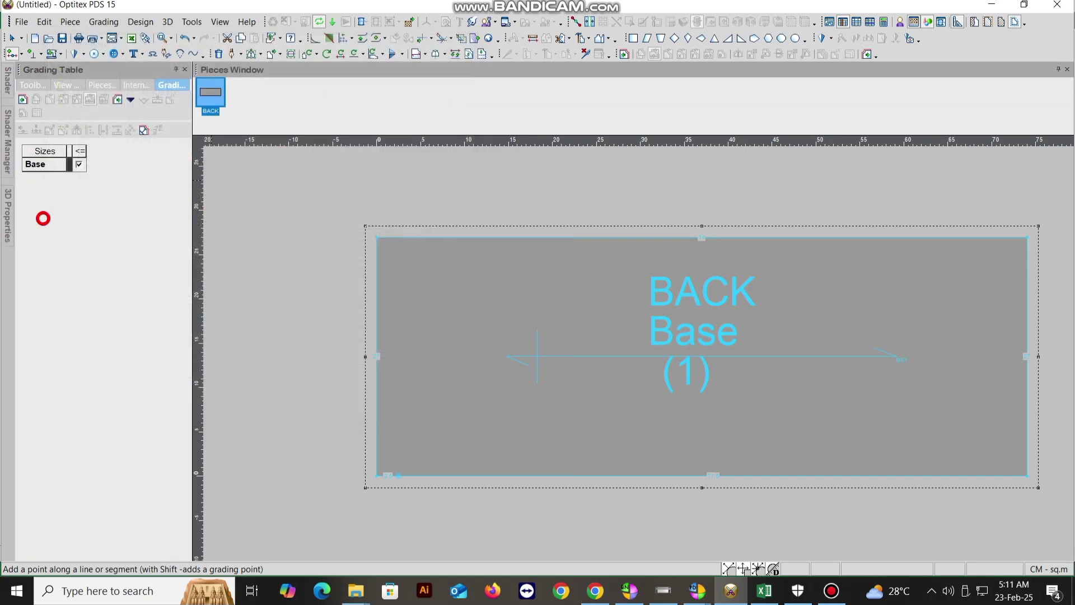
left_click(189, 19)
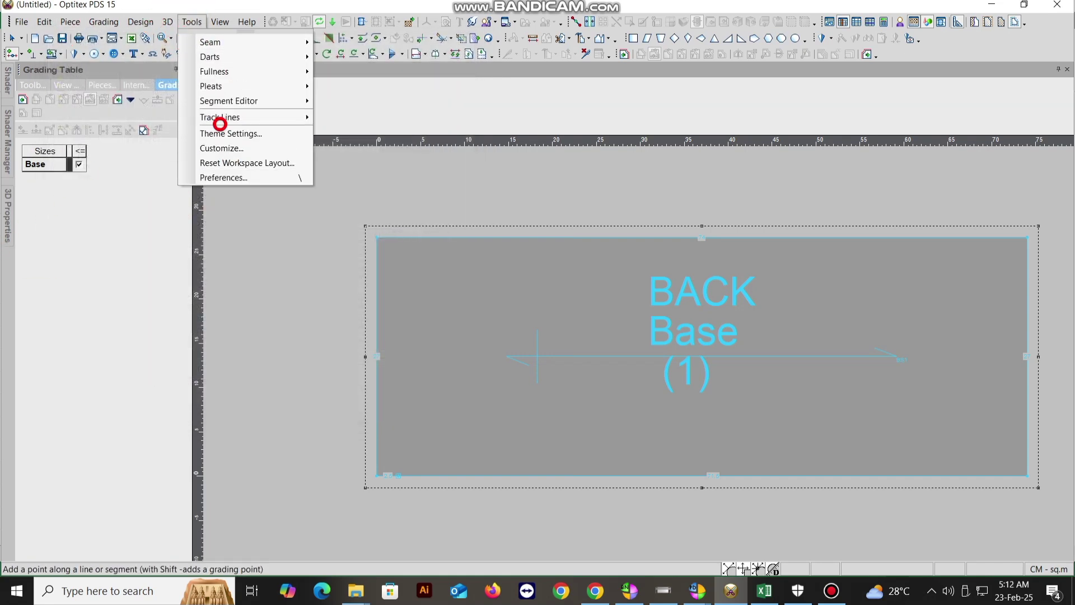
left_click(233, 164)
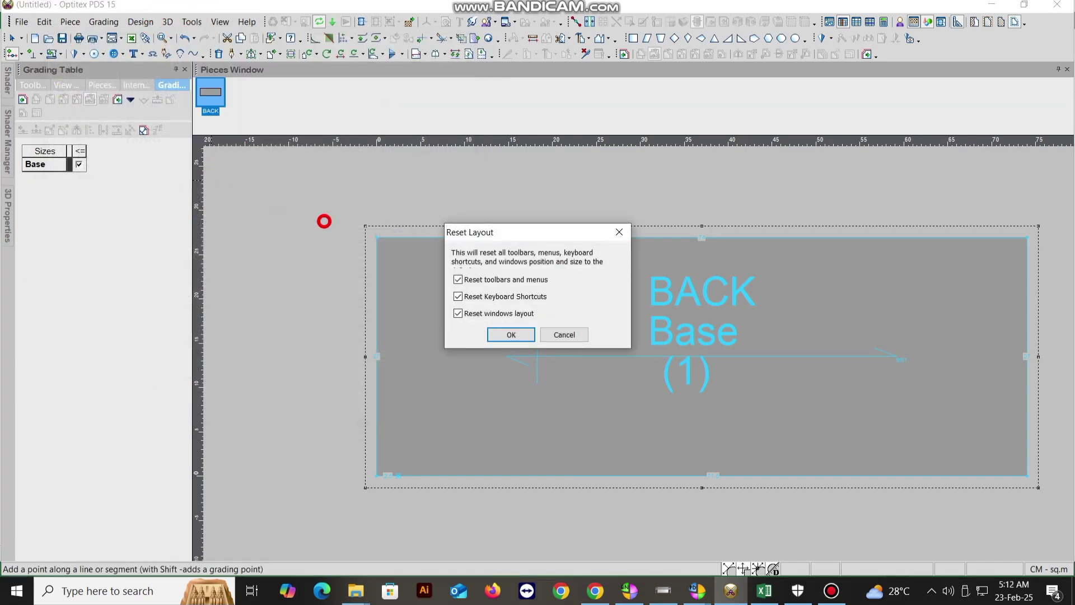
left_click(560, 336)
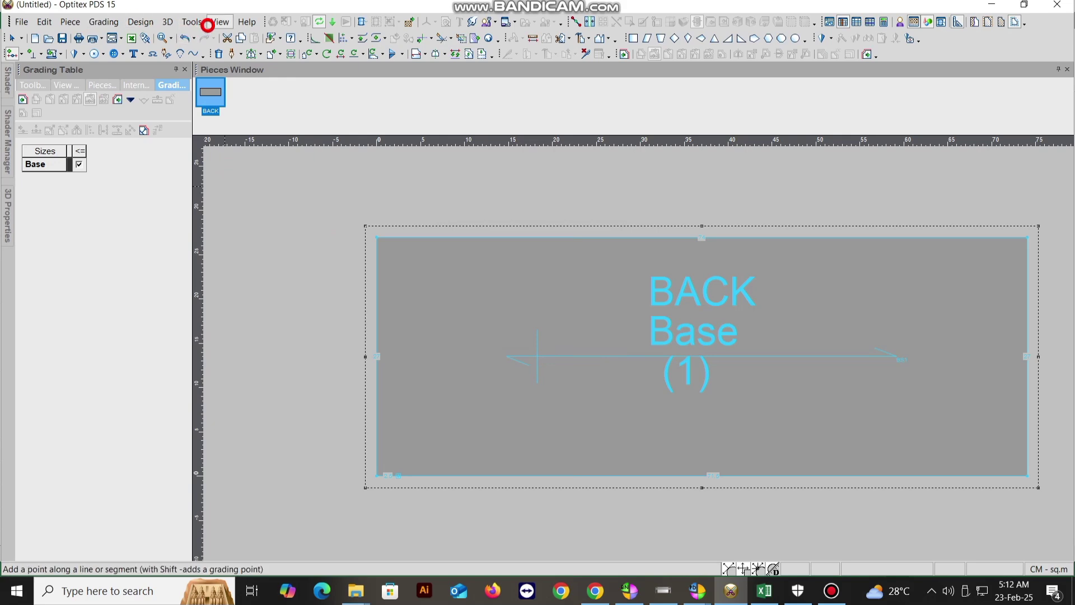
In the piece color preferences, try black for the Undefined pieces' contour color and settle on turquoise
left_click(191, 22)
left_click(227, 178)
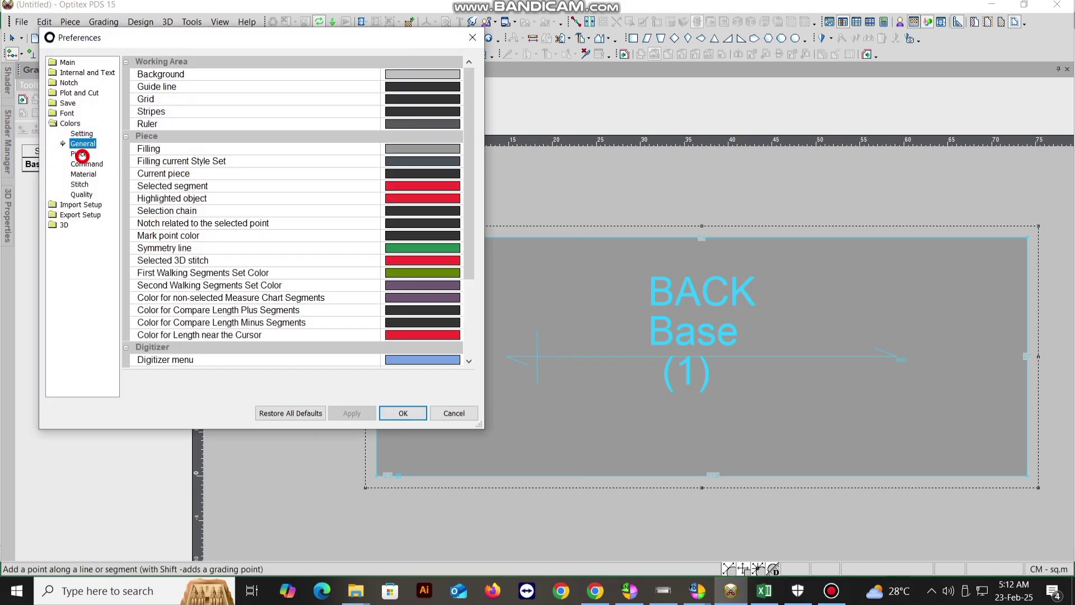
left_click(80, 154)
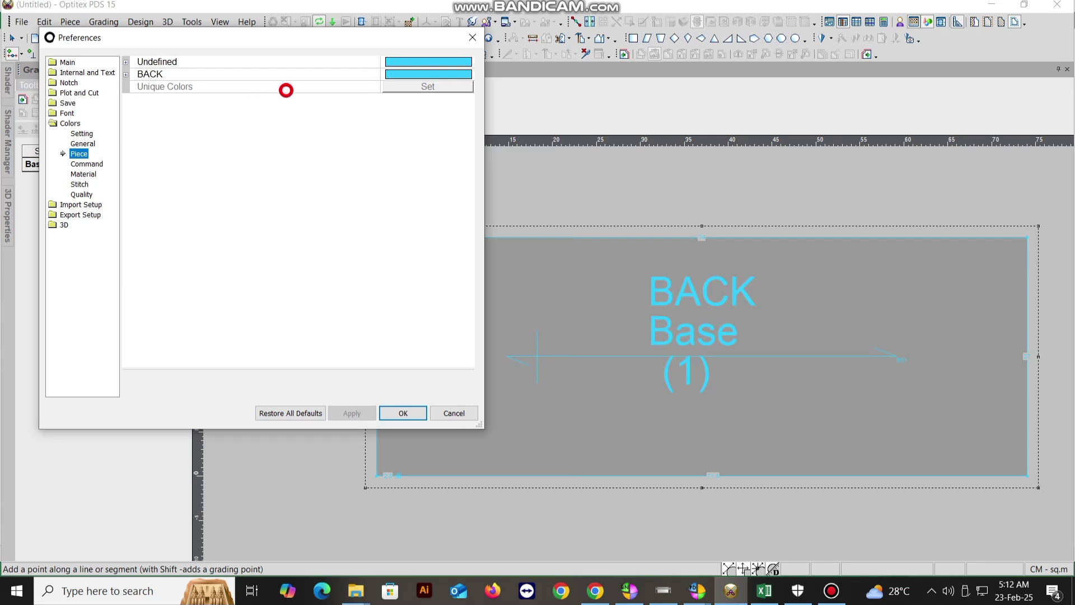
left_click(465, 60)
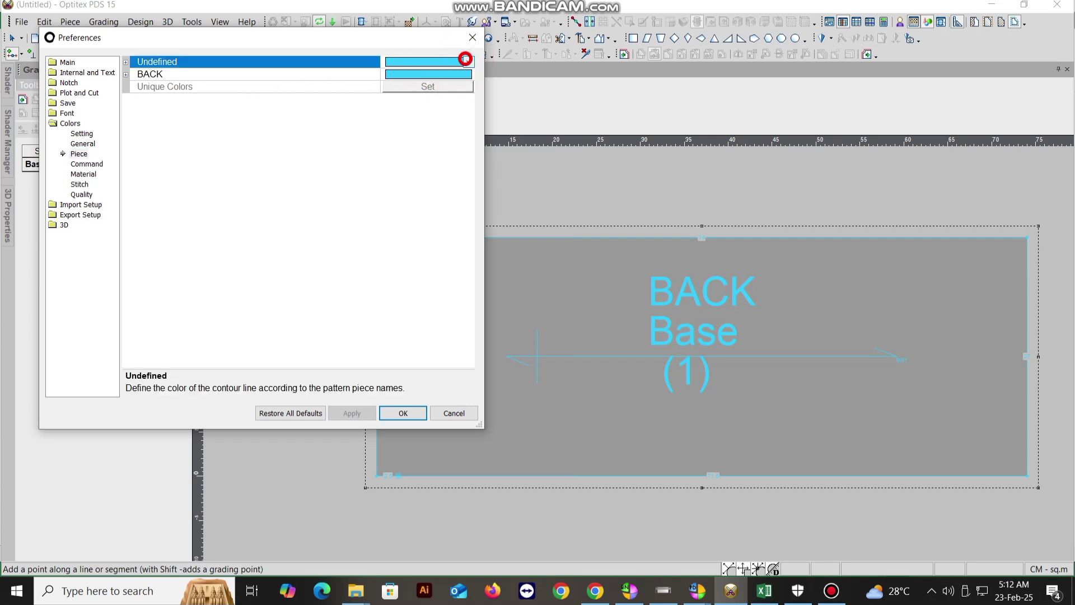
left_click(470, 60)
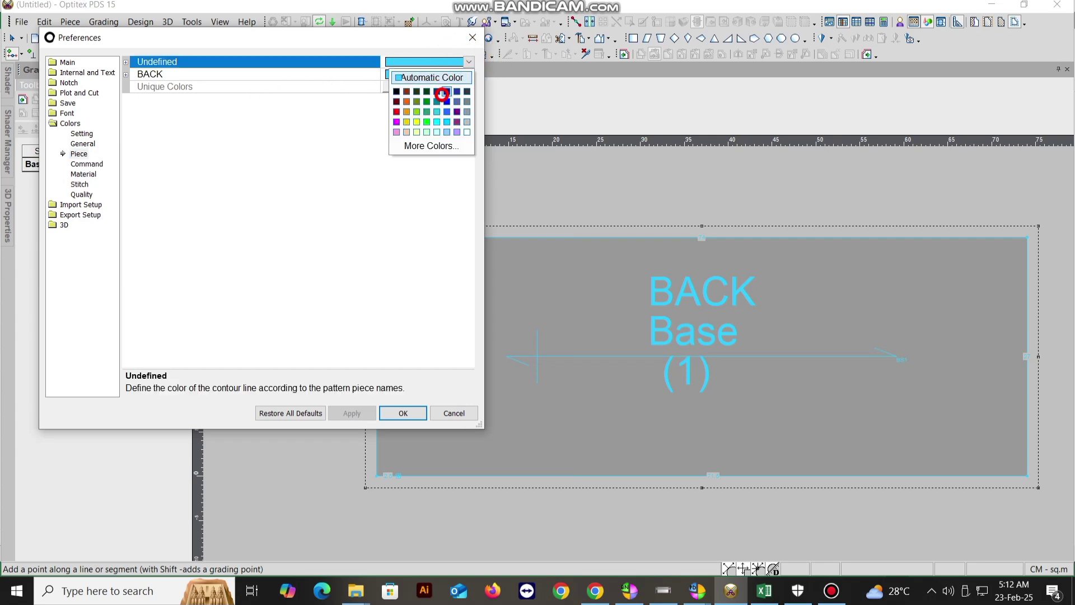
left_click(396, 91)
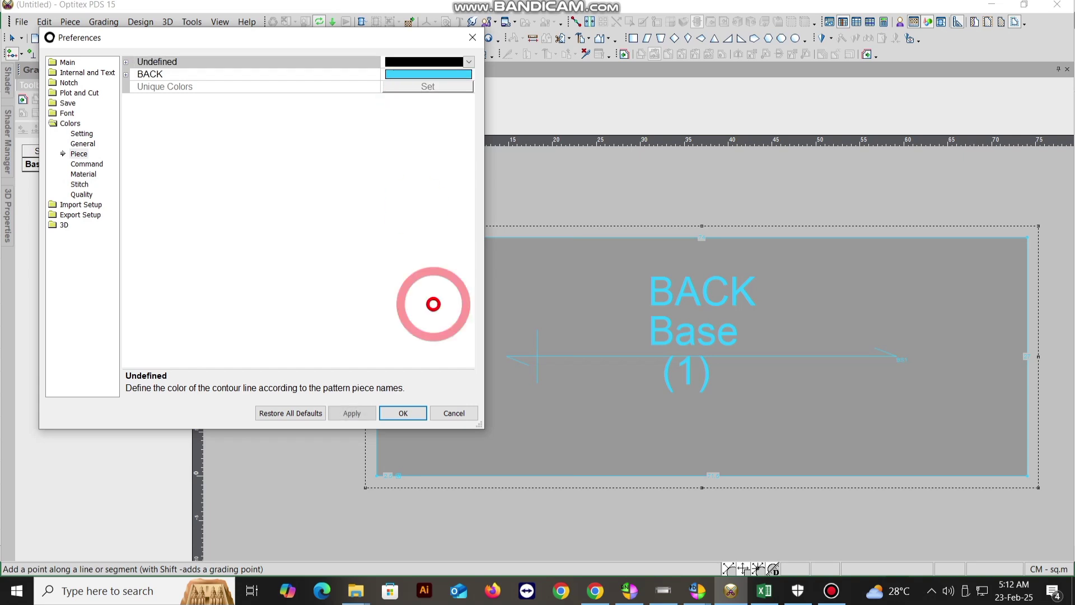
left_click(360, 413)
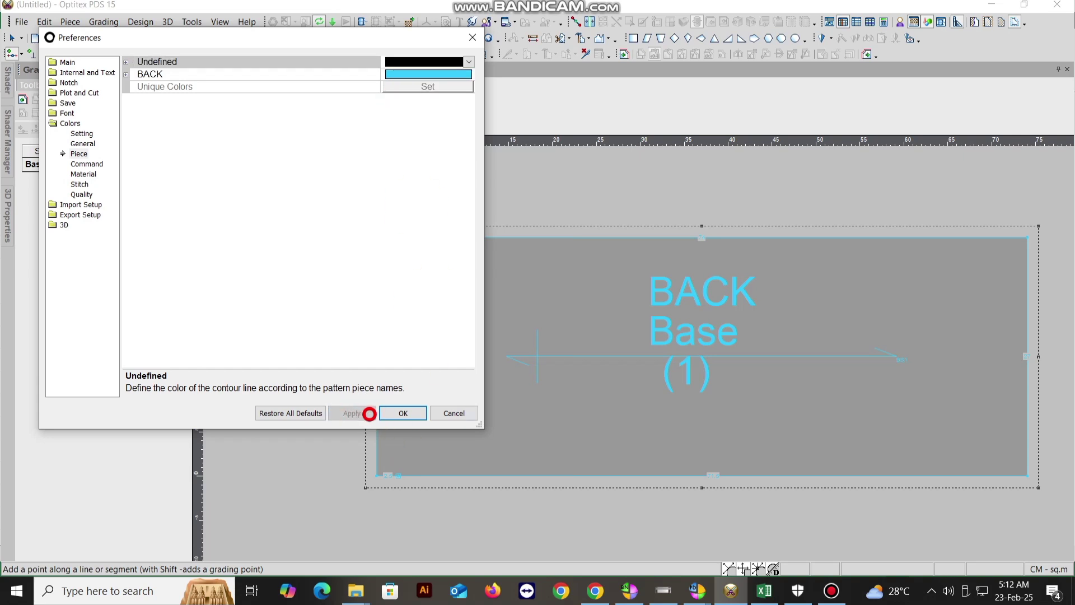
left_click(469, 62)
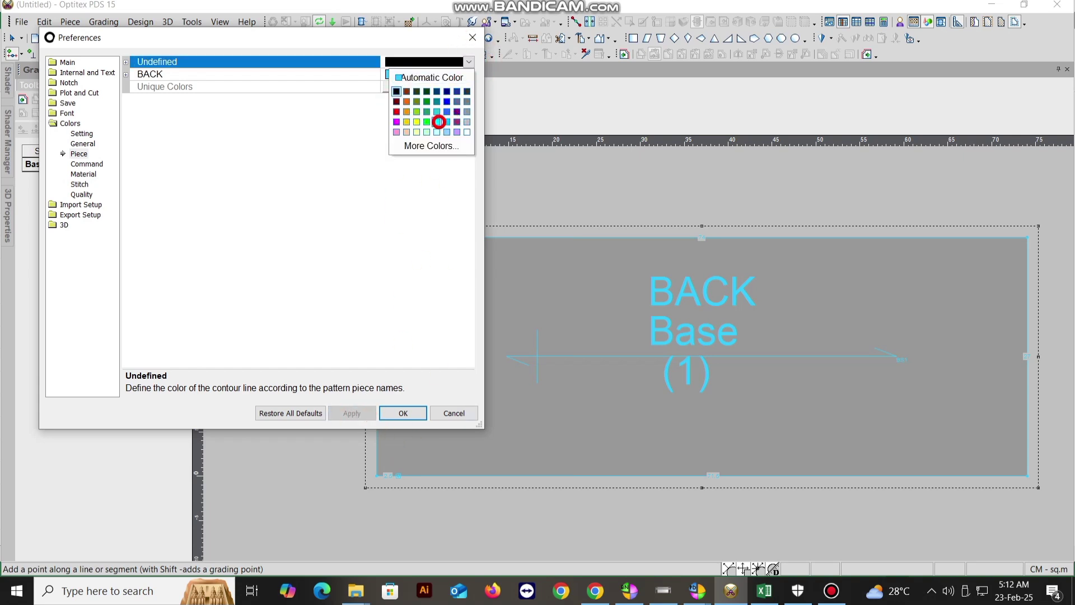
left_click(436, 112)
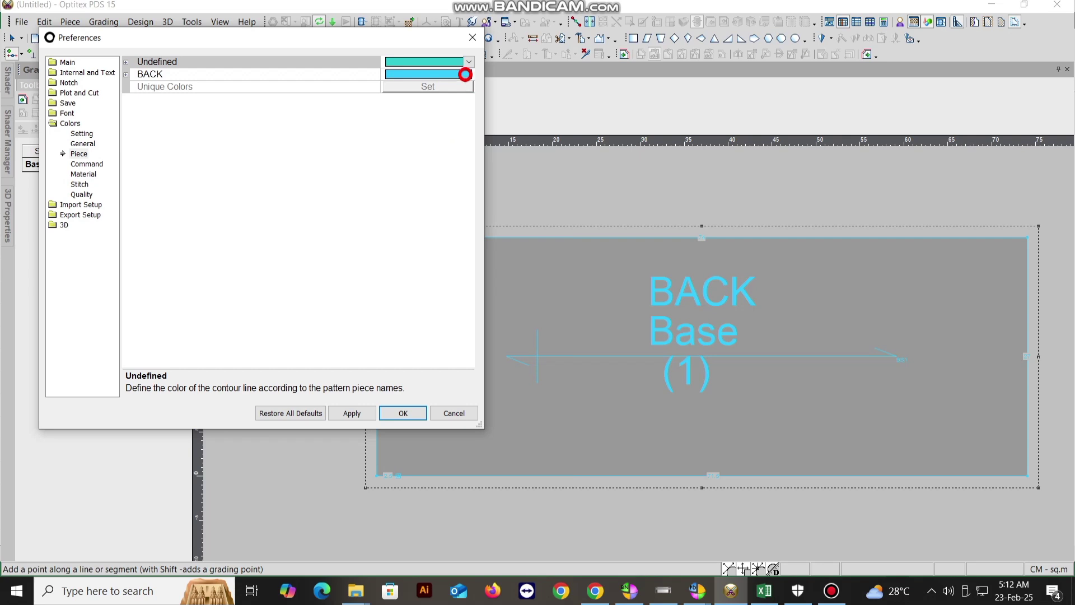
Set the BACK piece's contour color to black, apply it and close the preferences
left_click(465, 74)
left_click(465, 75)
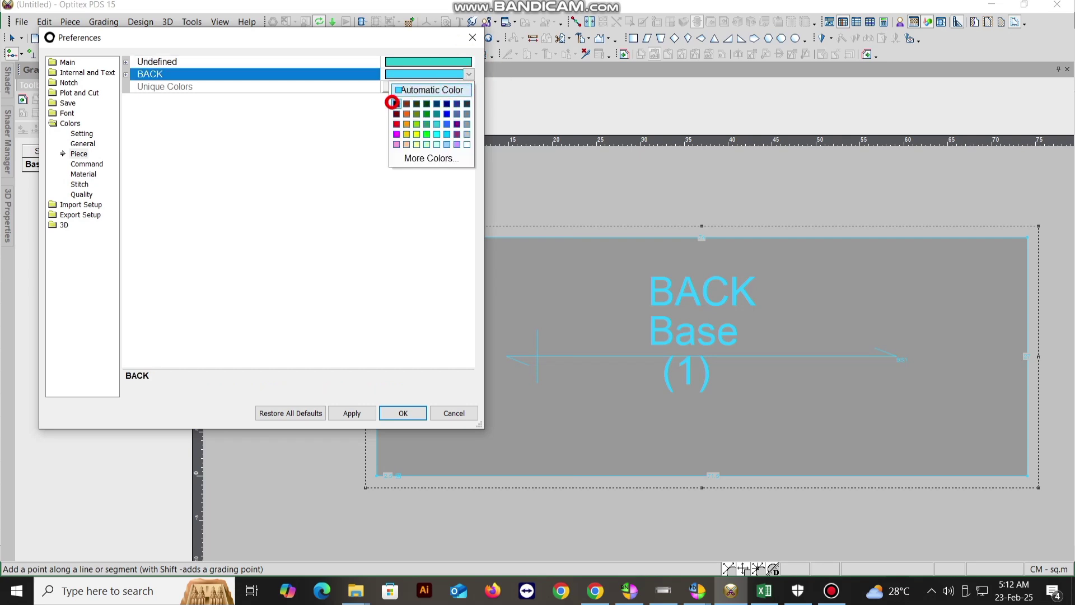
left_click(393, 101)
left_click(359, 419)
left_click(392, 414)
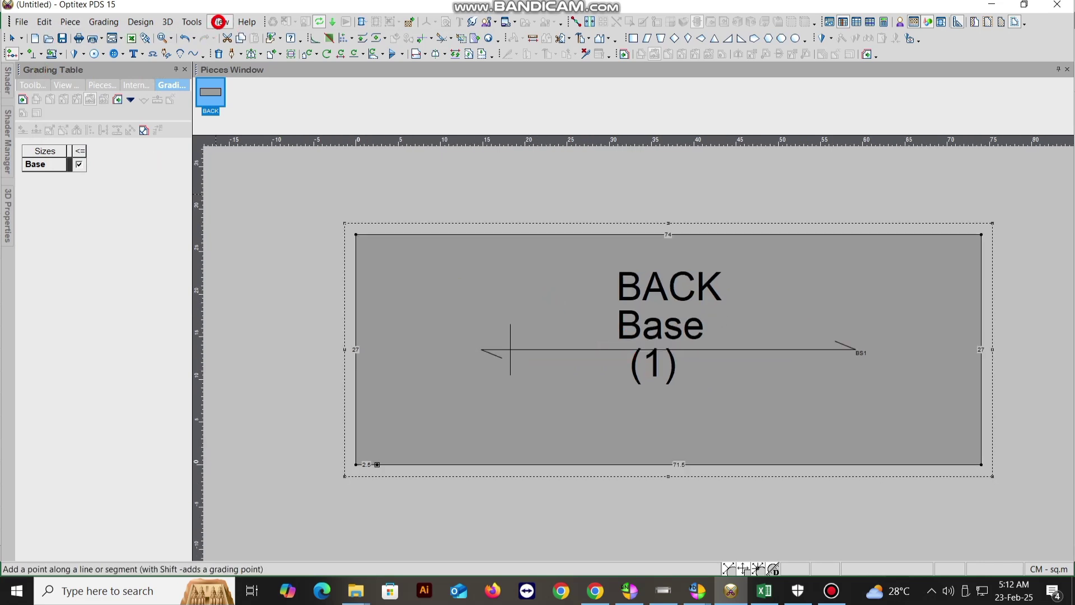
In the general color preferences, set the piece filling to a still darker gray, apply it and close the preferences
left_click(220, 22)
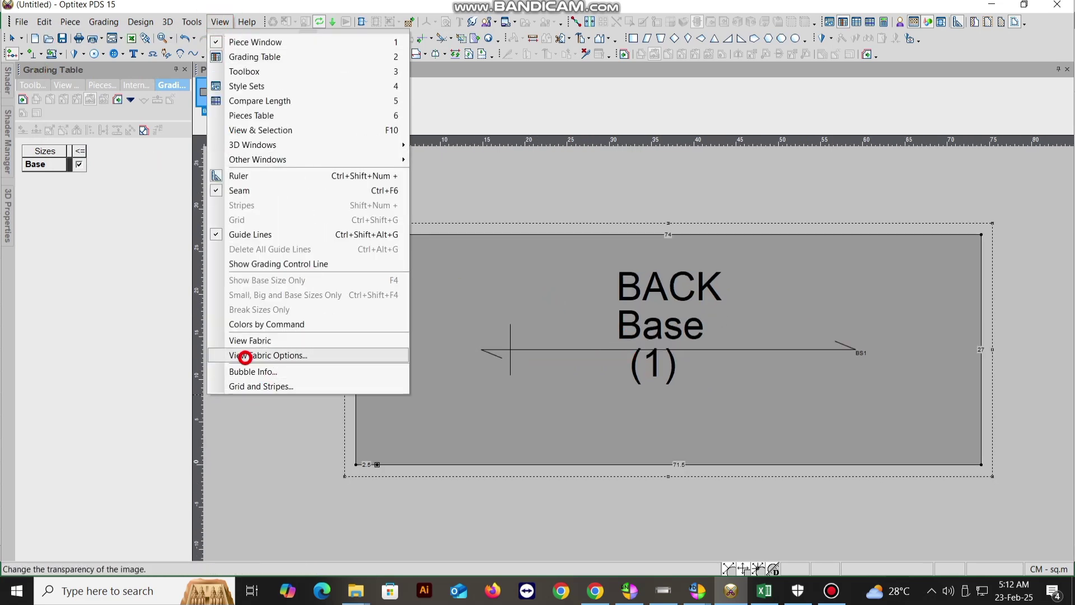
mouse_move(191, 22)
left_click(229, 177)
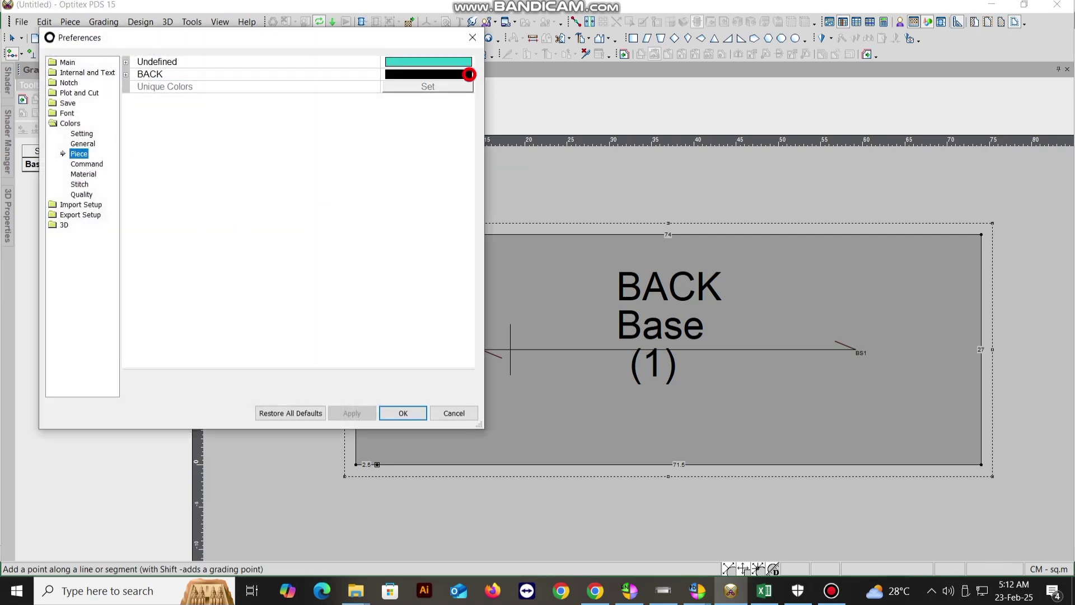
left_click(469, 74)
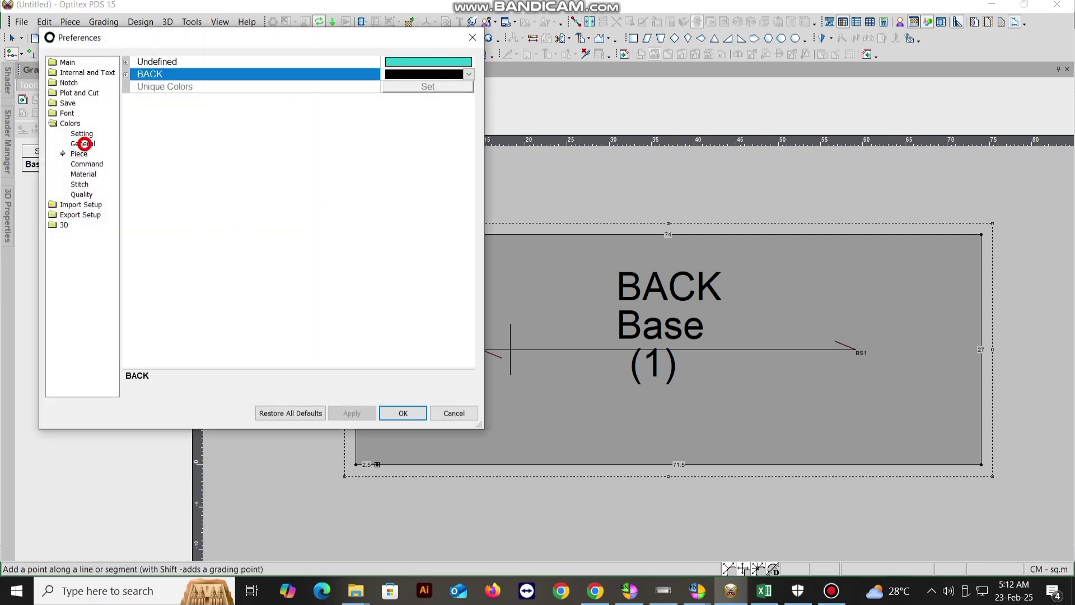
left_click(83, 143)
left_click(455, 149)
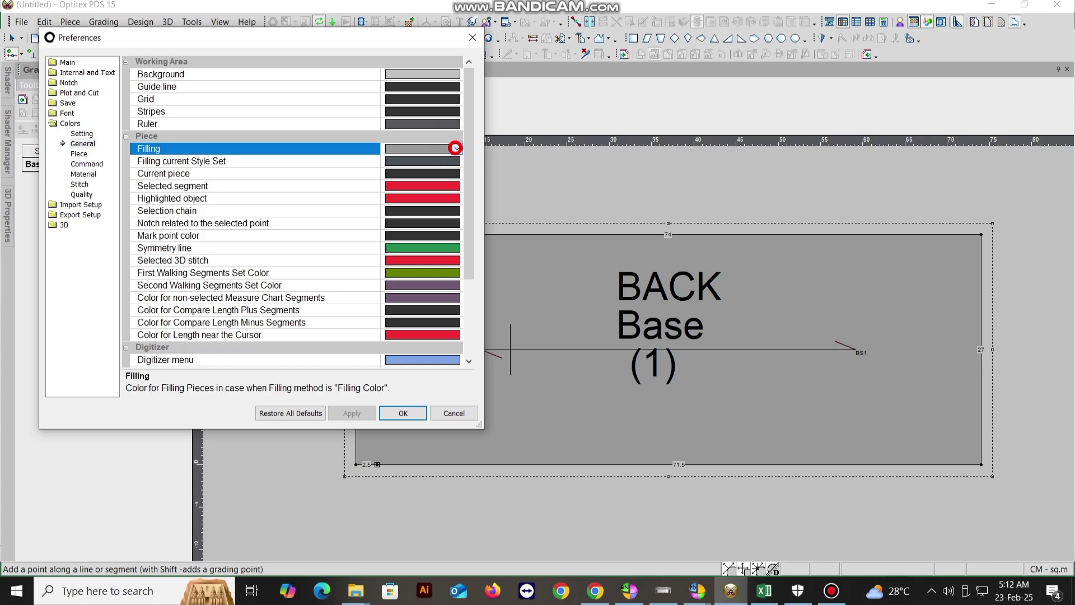
left_click(457, 148)
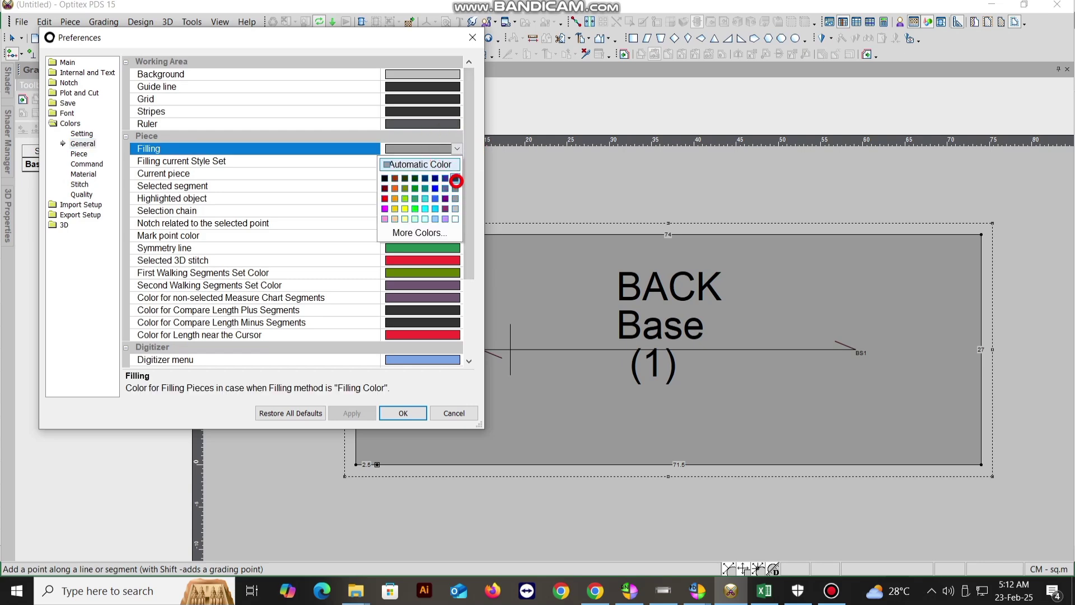
left_click(455, 189)
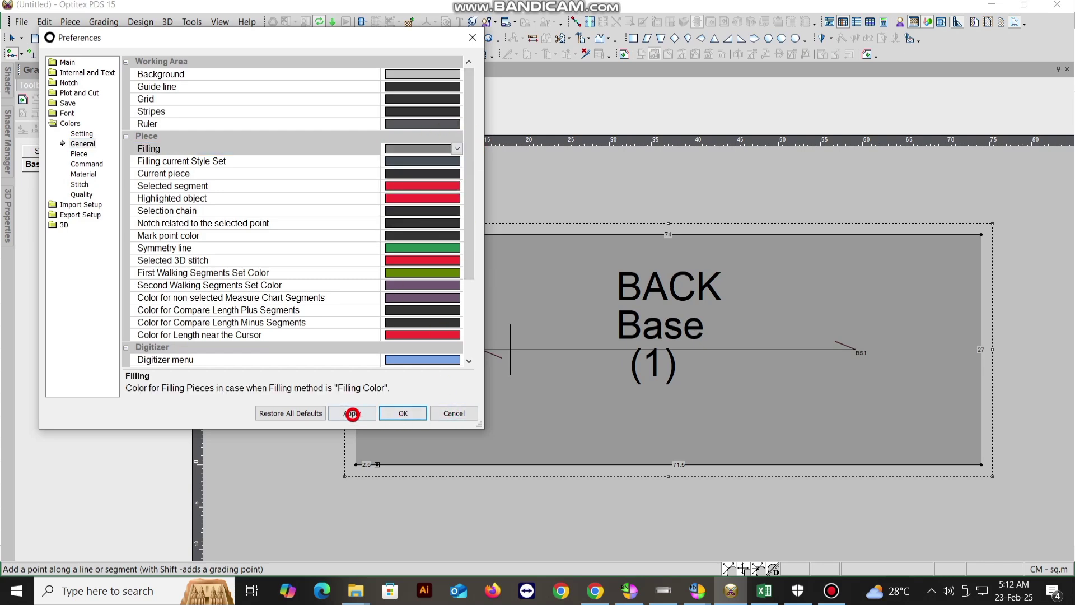
left_click(352, 413)
left_click(401, 413)
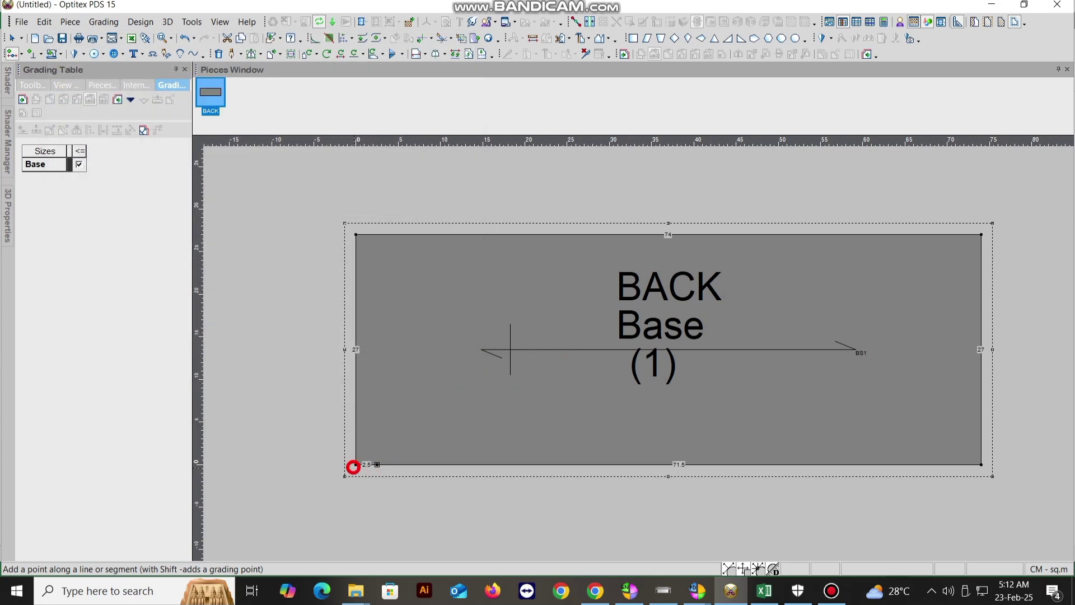
Mark the Excel chart's neck width row in red and add a grading point 10 cm up the BACK piece's left edge from the lower-left corner
left_click(355, 464)
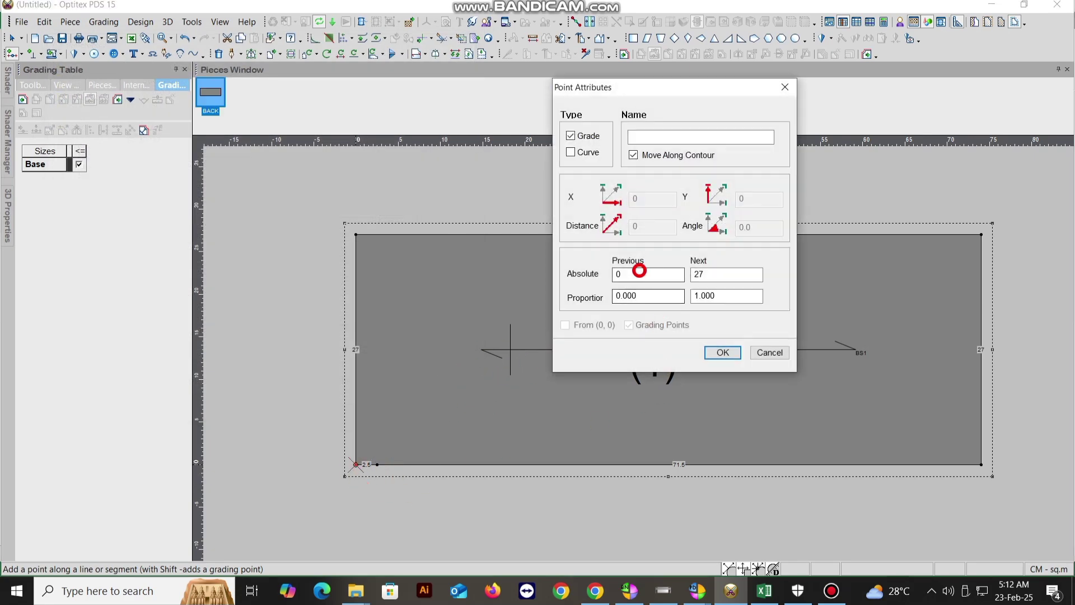
double_click(641, 274)
left_click(764, 591)
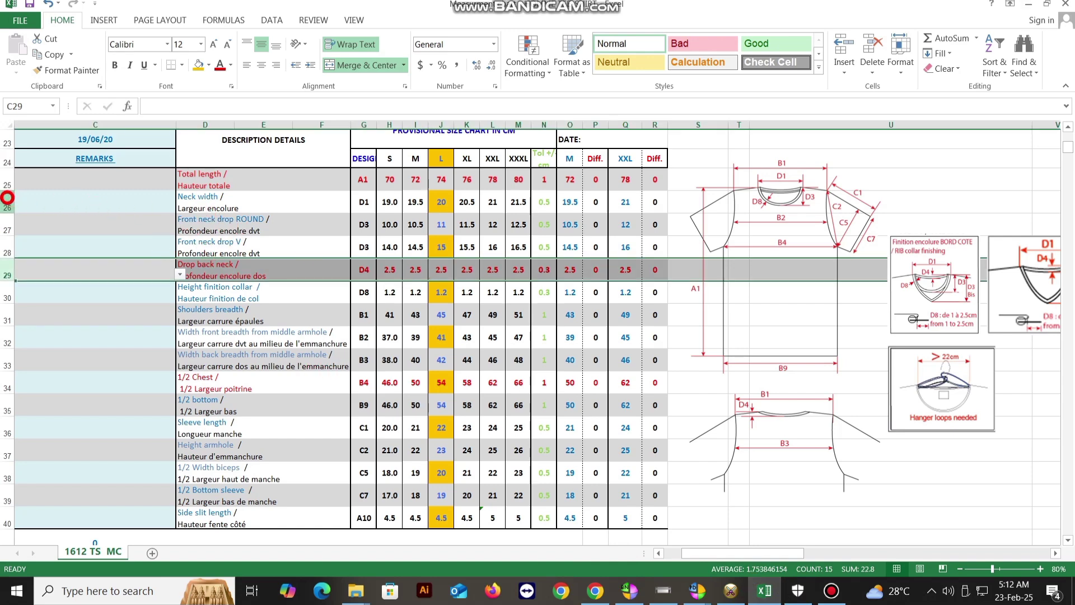
left_click(10, 203)
left_click(220, 66)
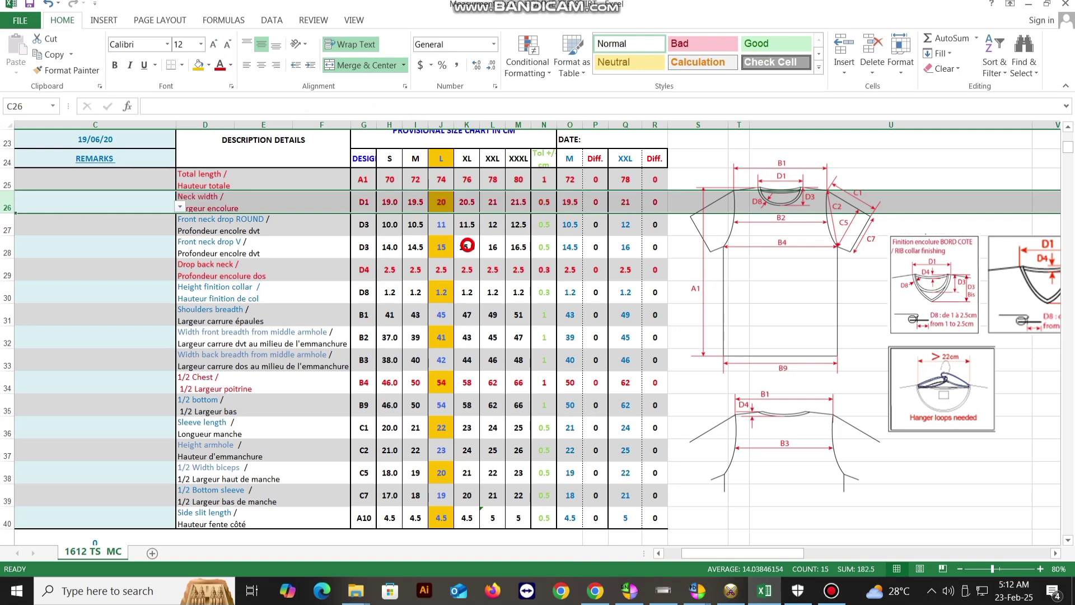
left_click(731, 592)
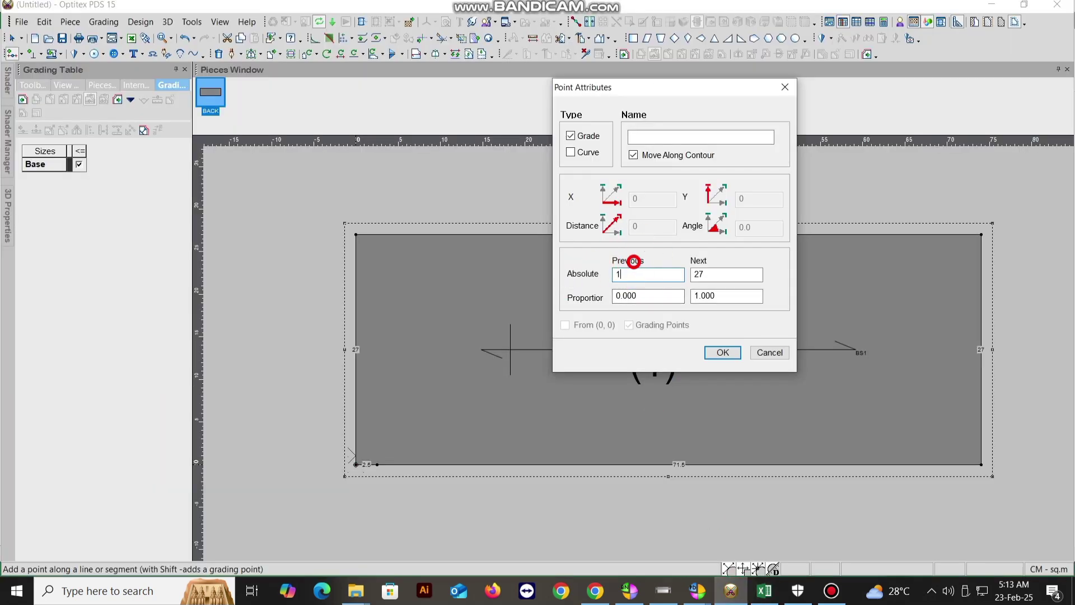
type("10")
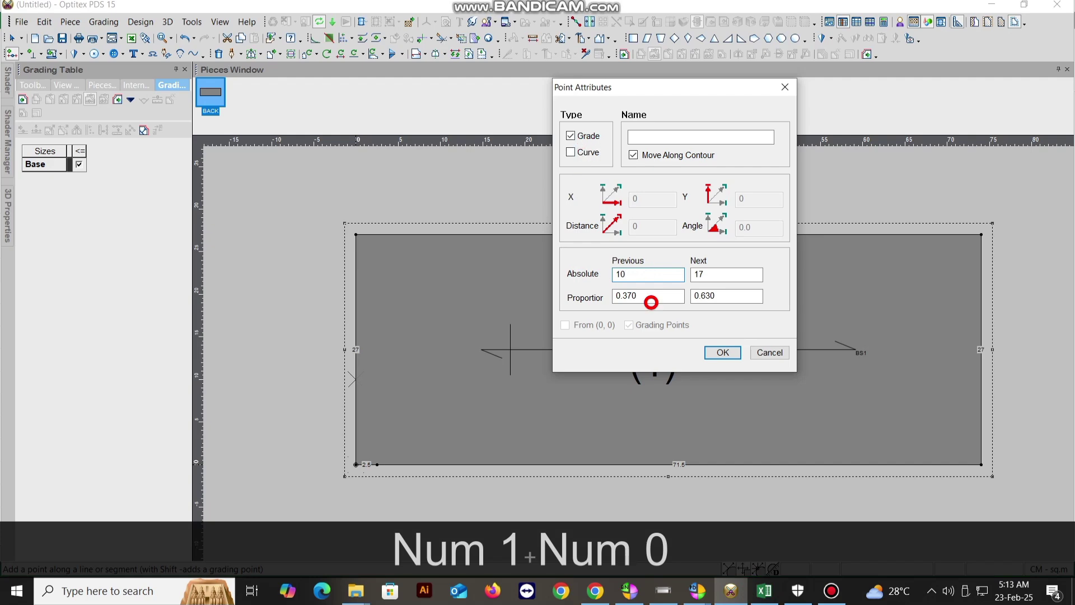
left_click(721, 353)
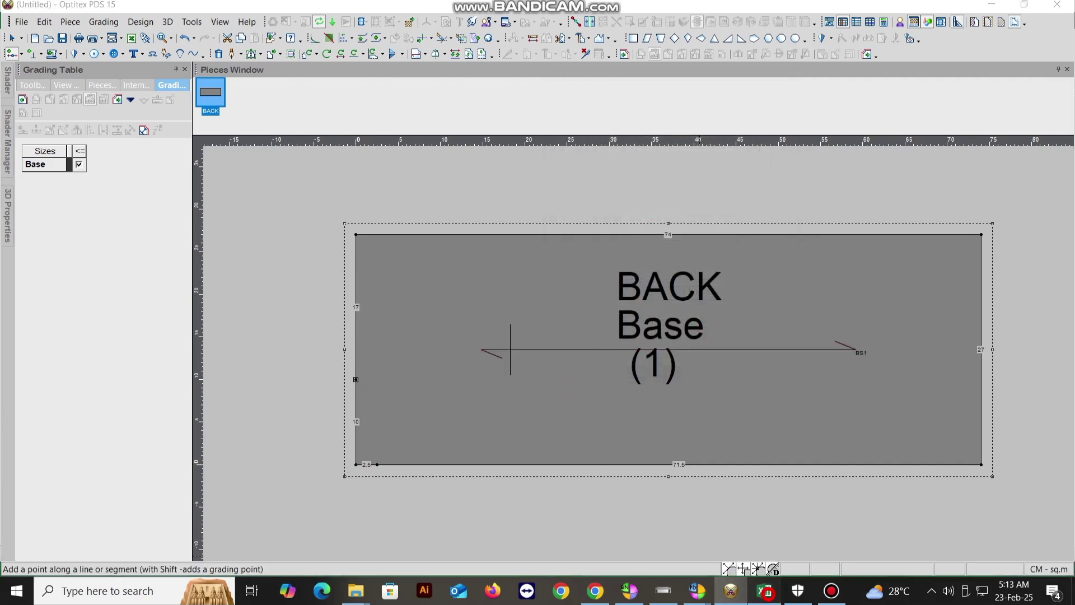
Switch to the Excel size chart and color the shoulders breadth row's text red
left_click(766, 593)
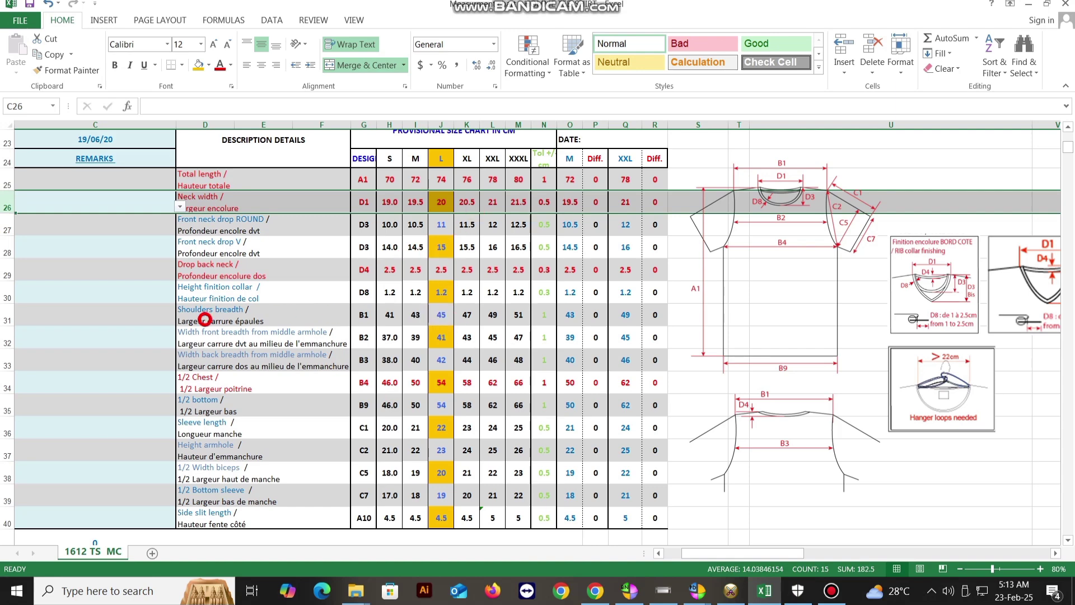
left_click(7, 317)
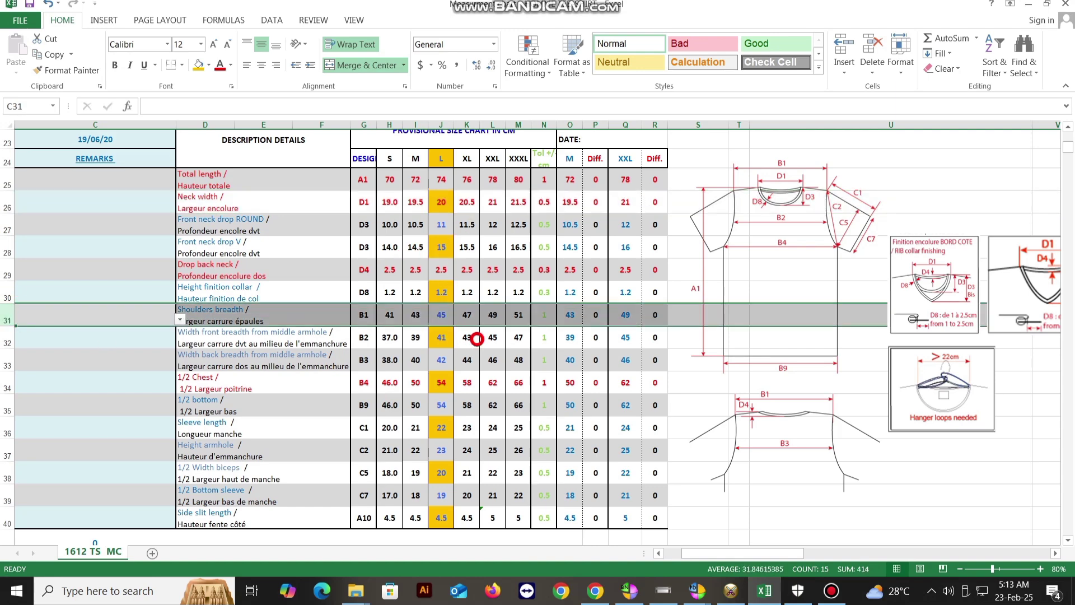
left_click(219, 66)
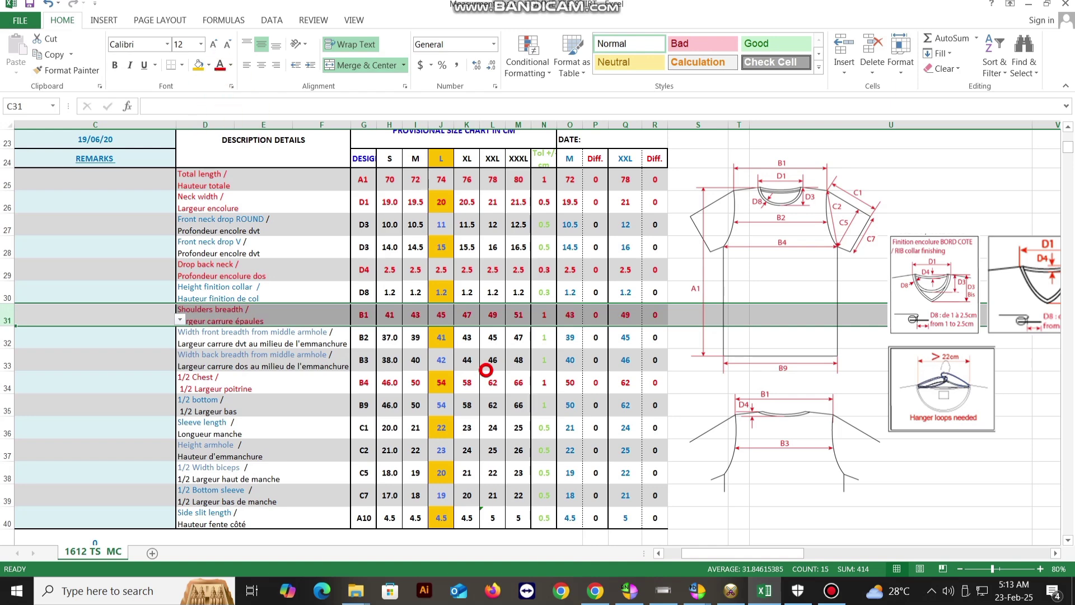
Back in Optitex PDS, add a grading point 22.5 cm up the BACK piece's left edge from the lower-left corner for the half shoulder breadth
left_click(731, 591)
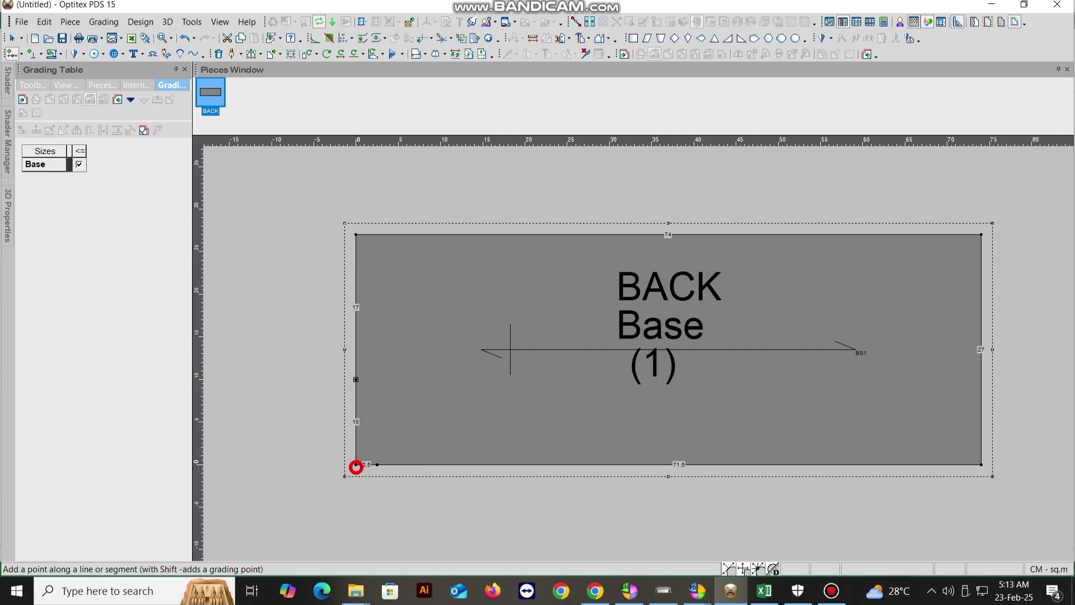
left_click(356, 465)
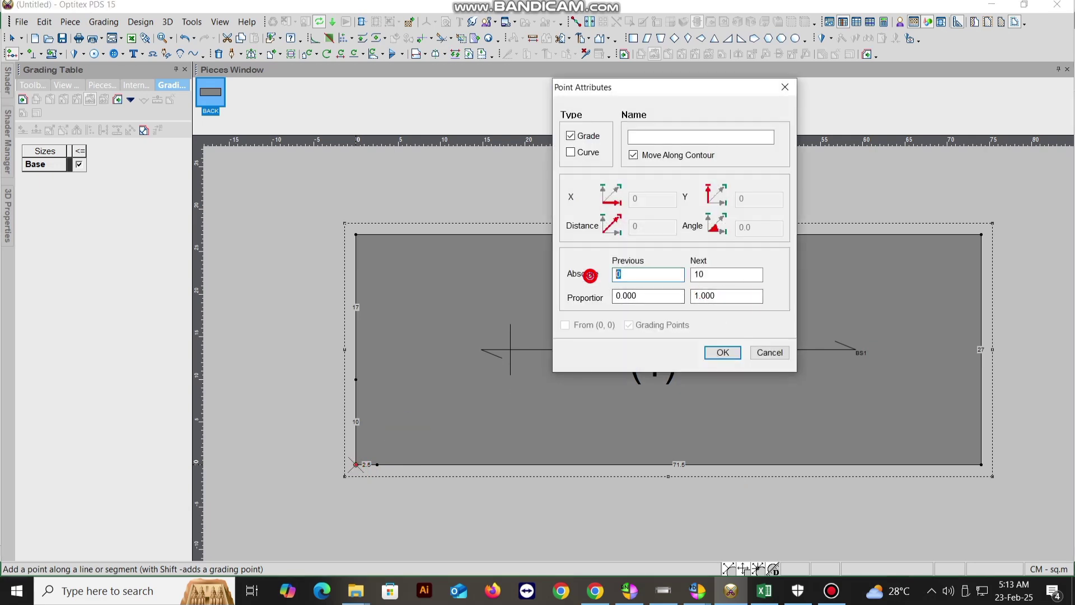
type("22.5")
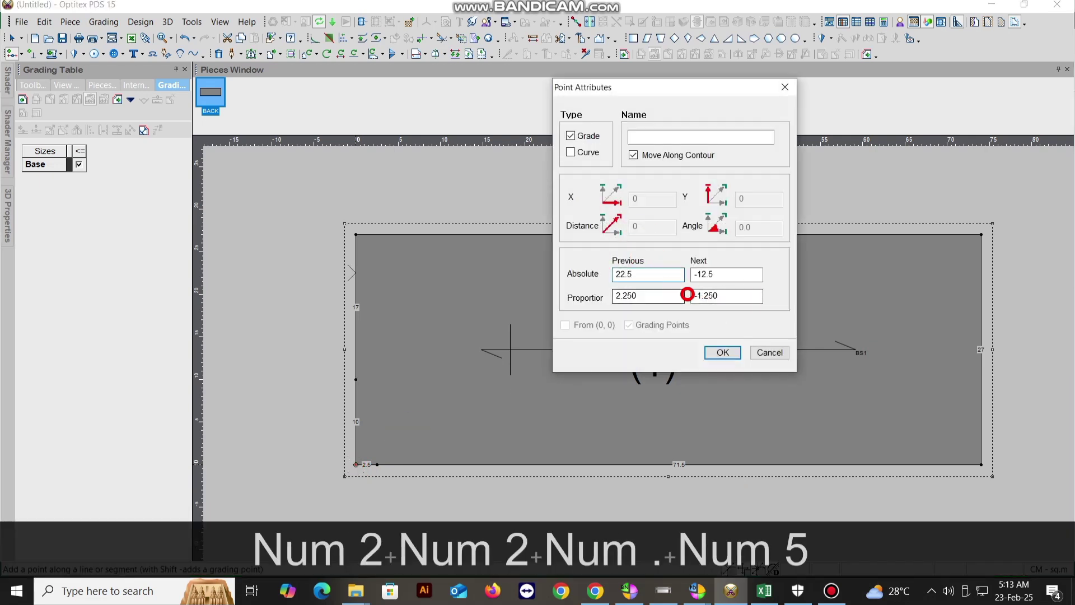
left_click(723, 352)
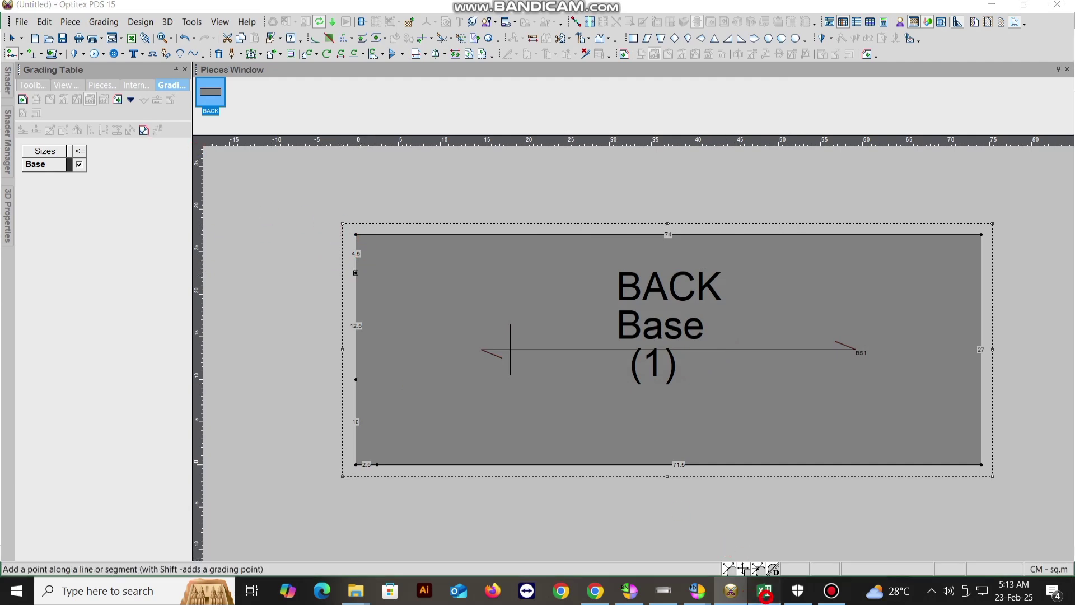
Switch to the Excel size chart and color the armhole height row's text red
left_click(764, 591)
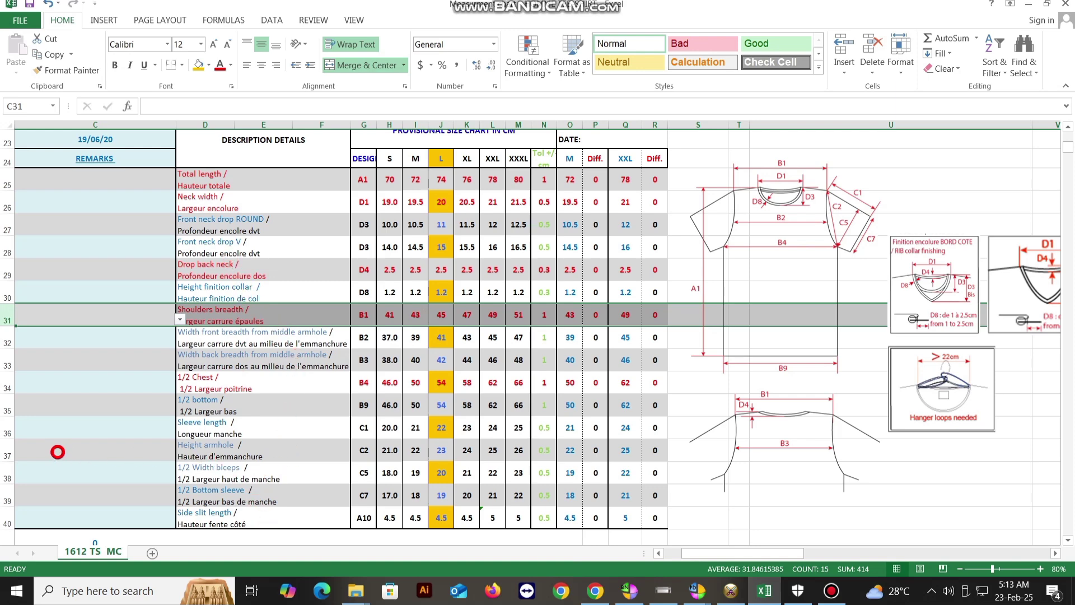
left_click(8, 448)
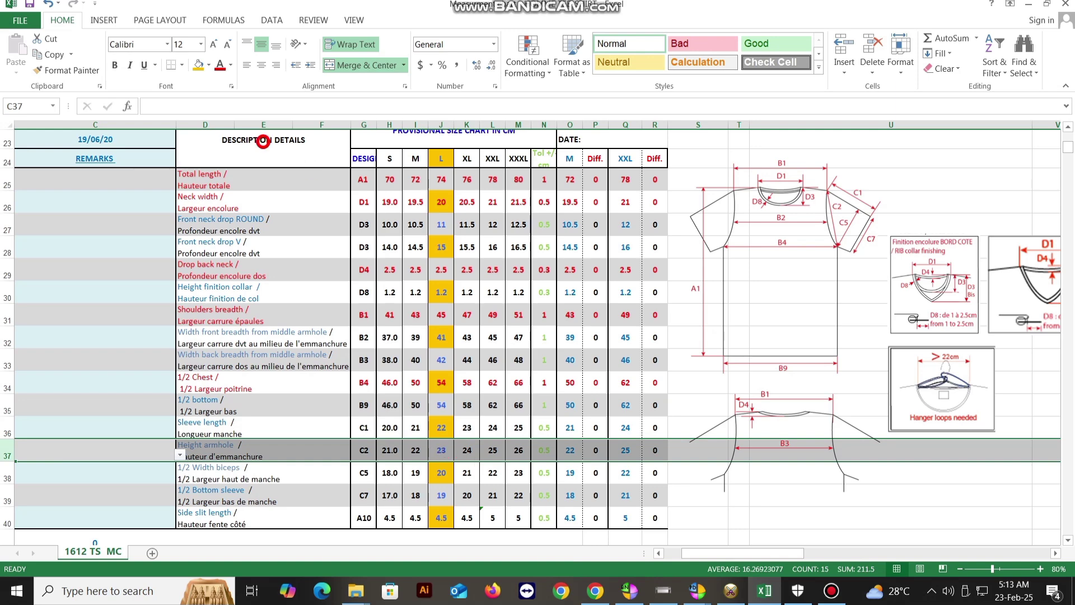
left_click(219, 65)
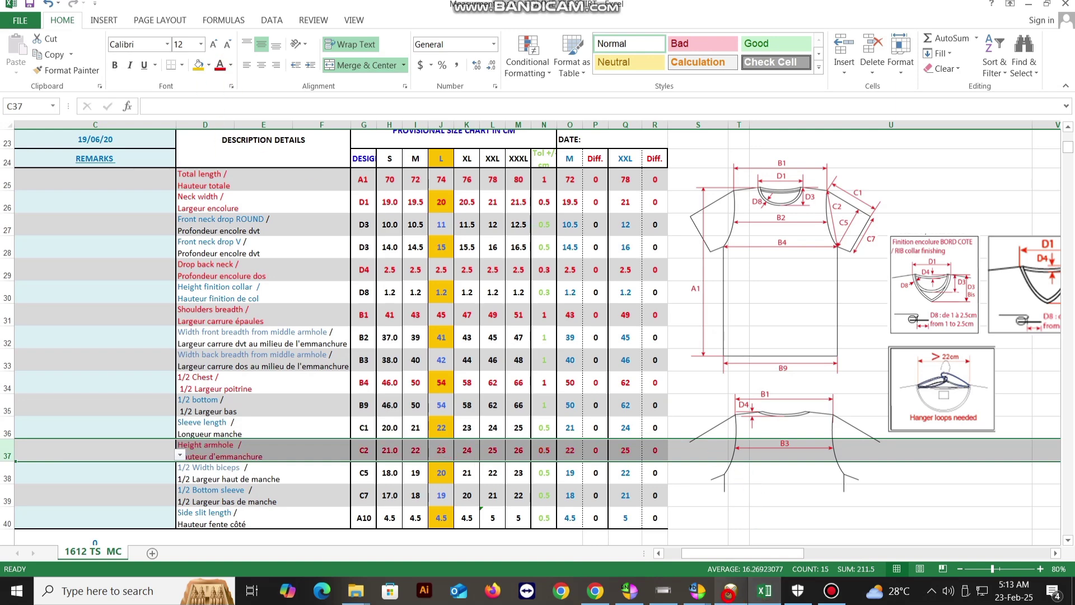
Back in Optitex PDS, add a grading point 23 cm along the BACK piece's upper edge from the upper-left corner for the armhole height
left_click(730, 591)
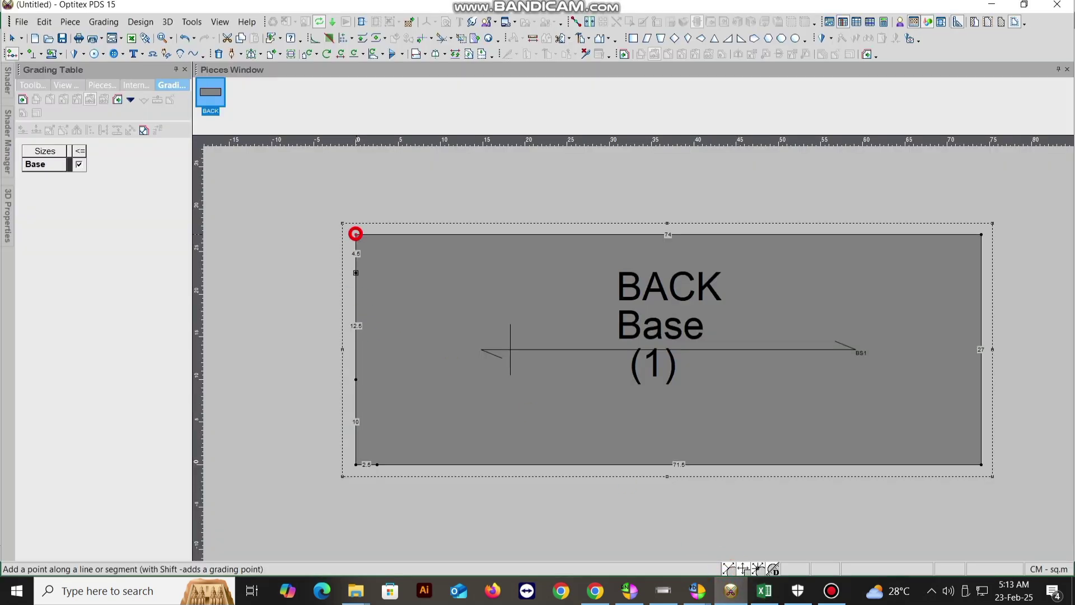
left_click(355, 233)
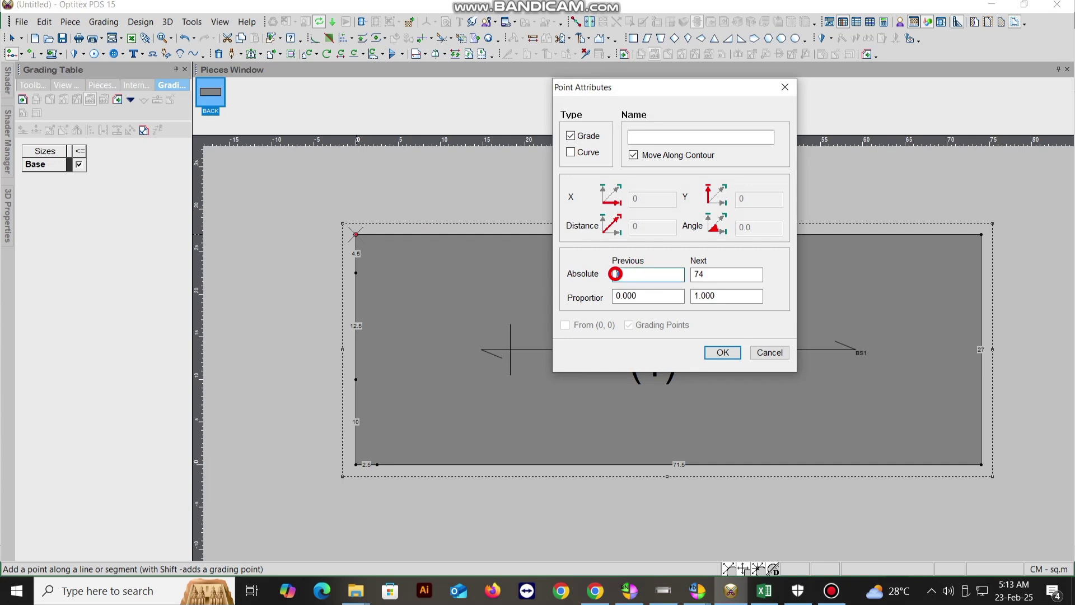
double_click(616, 274)
type("23")
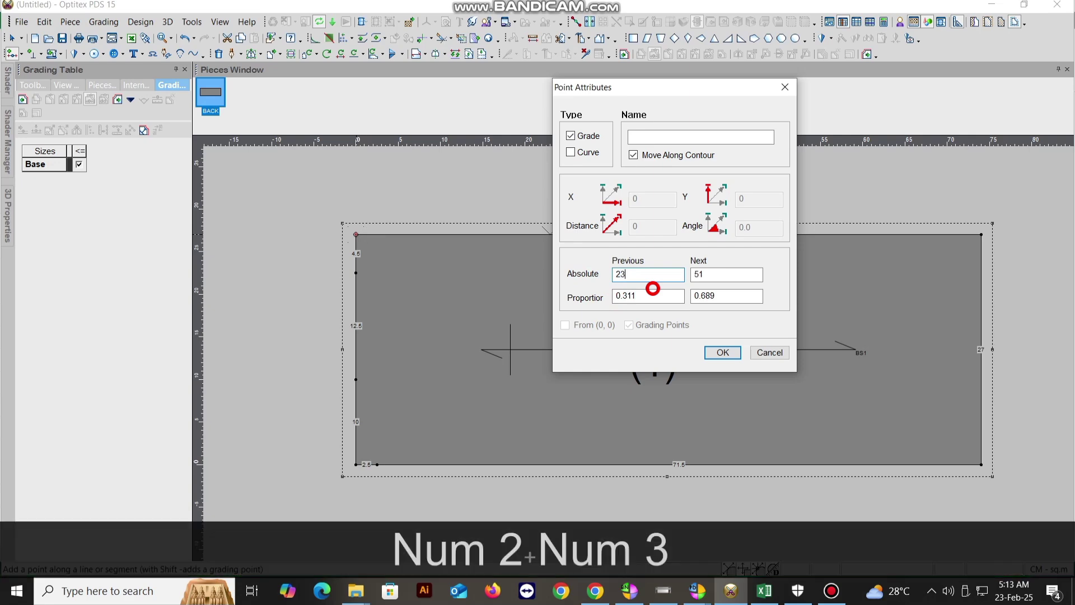
left_click(723, 352)
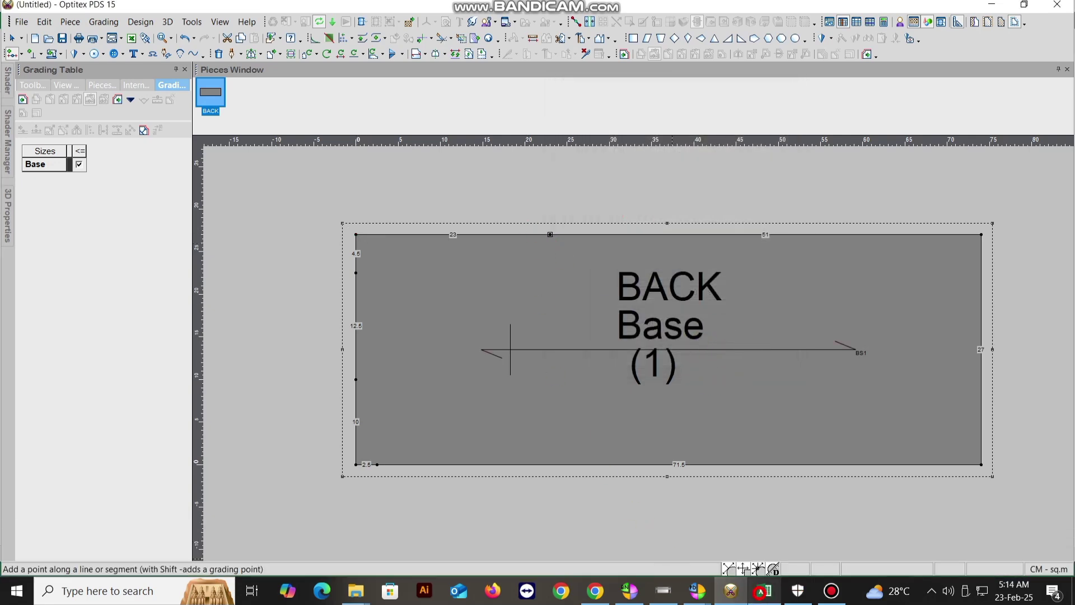
Check the Excel size chart, then use Add Point in Optitex PDS to place a point 4 cm in X from the shoulder breadth point
left_click(761, 591)
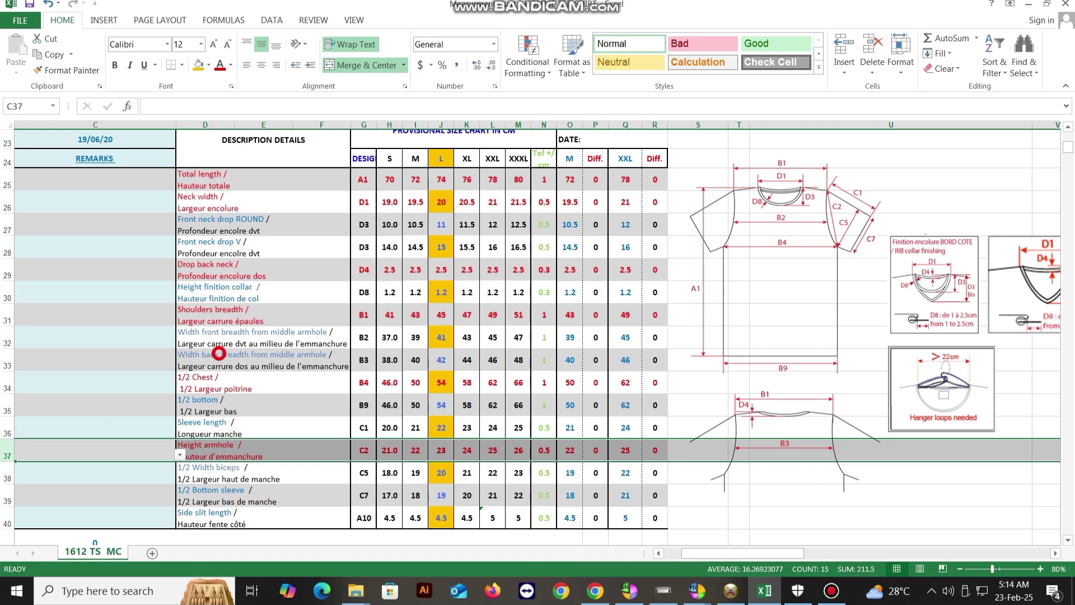
left_click(731, 590)
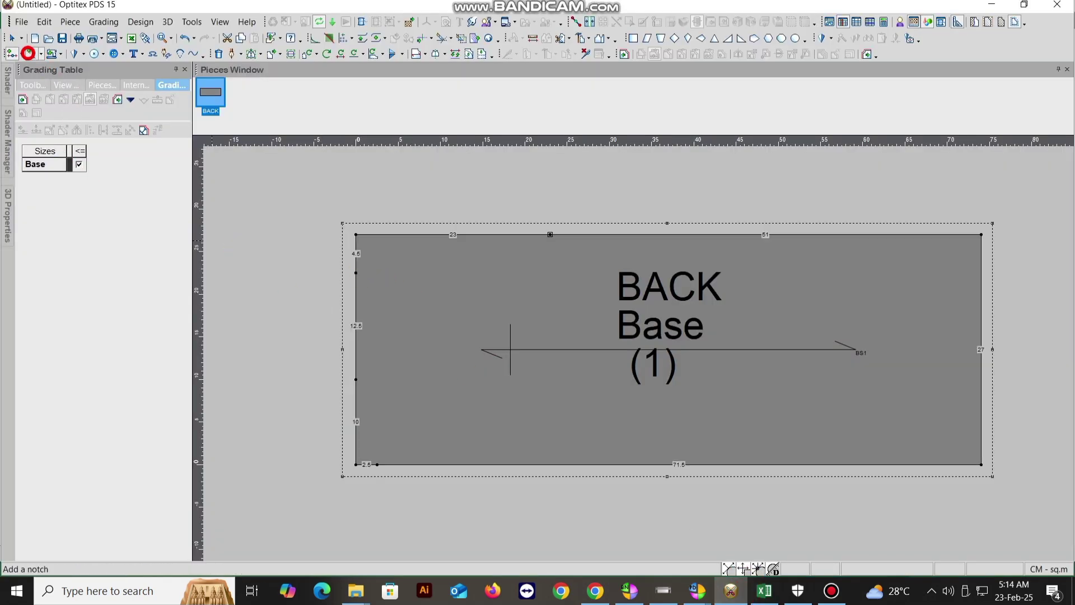
left_click(21, 53)
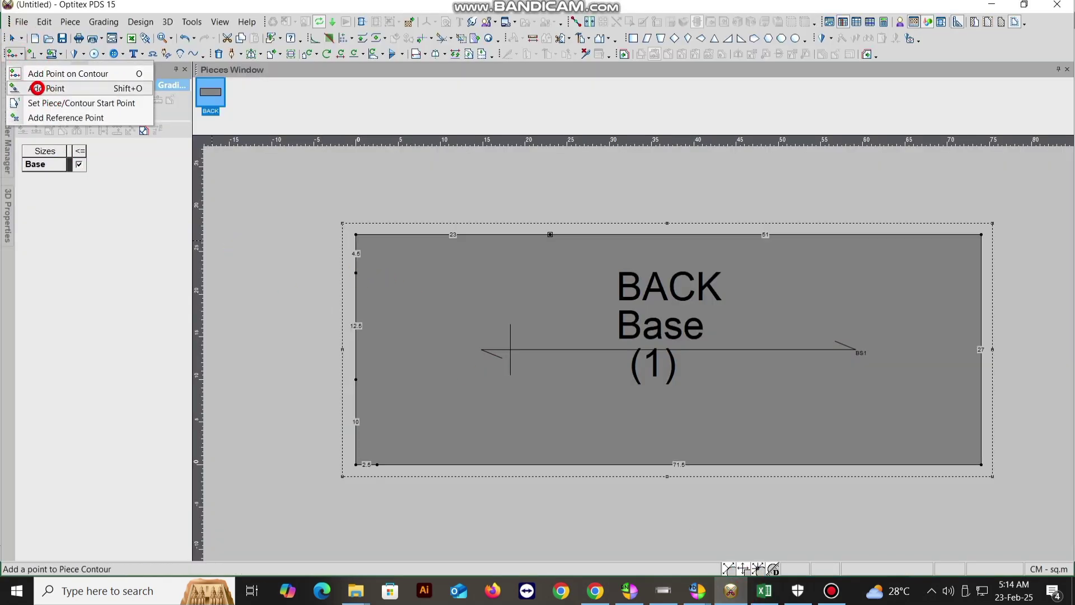
left_click(37, 88)
left_click(357, 272)
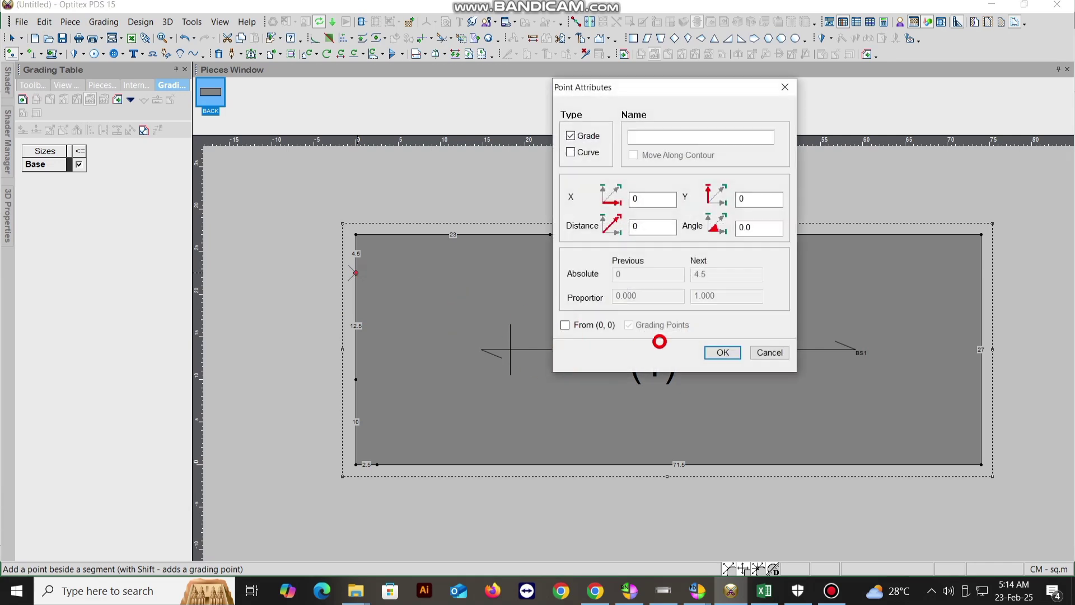
left_click(631, 200)
type("4")
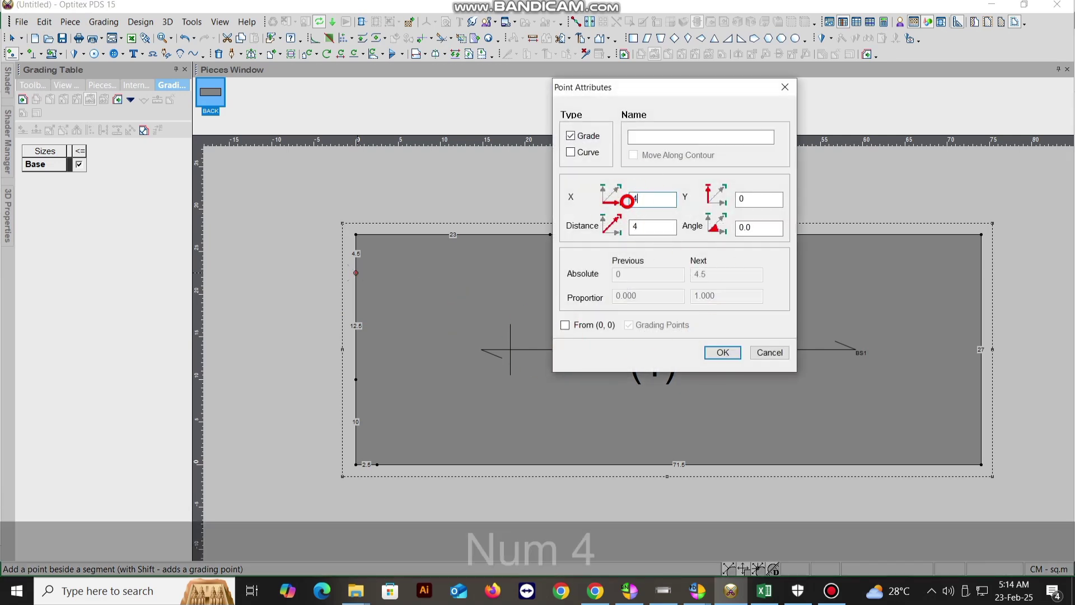
left_click(723, 353)
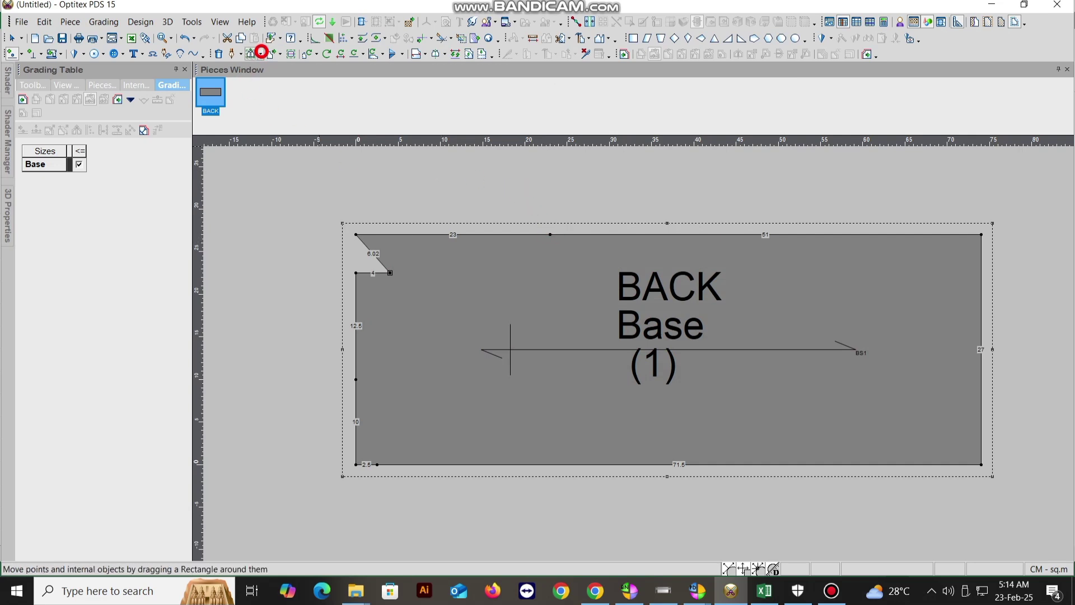
Use Multi Move to shift the armhole point on the BACK piece's upper edge 4 cm in X
left_click(261, 54)
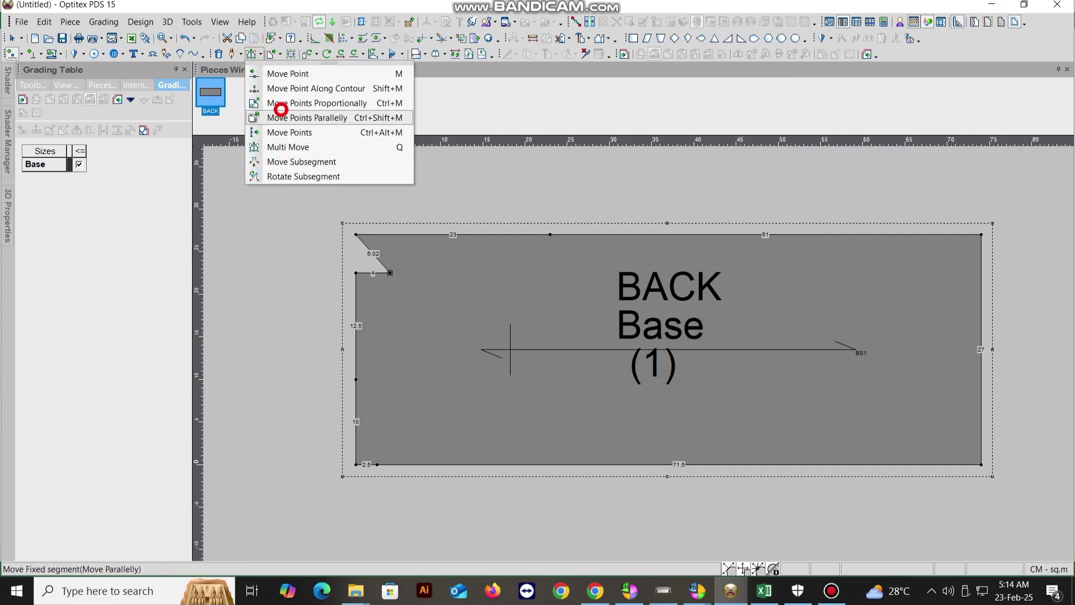
left_click(269, 148)
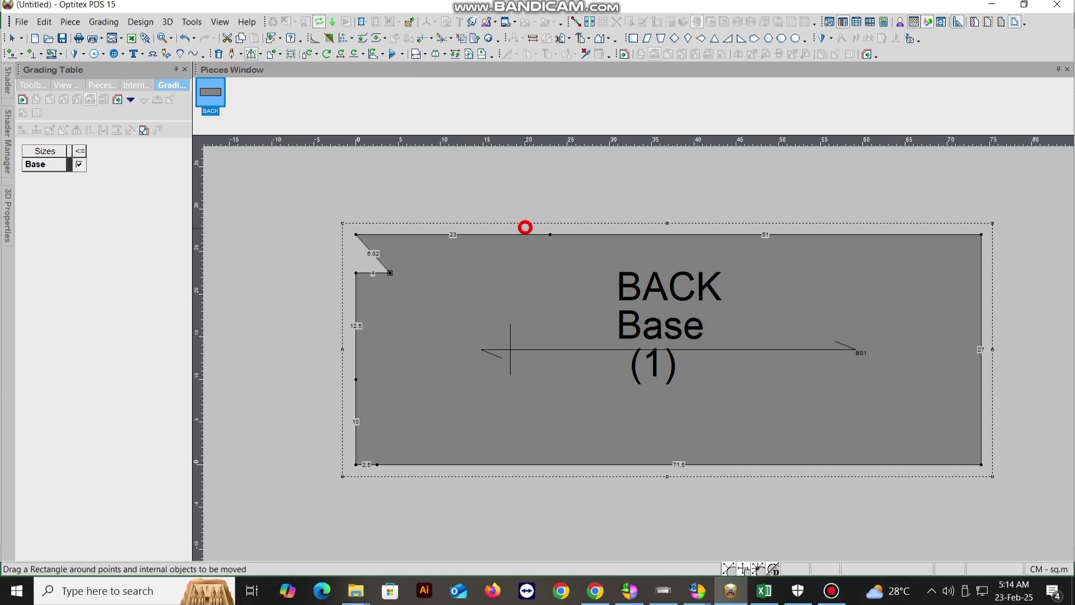
left_click(540, 235)
left_click(540, 244)
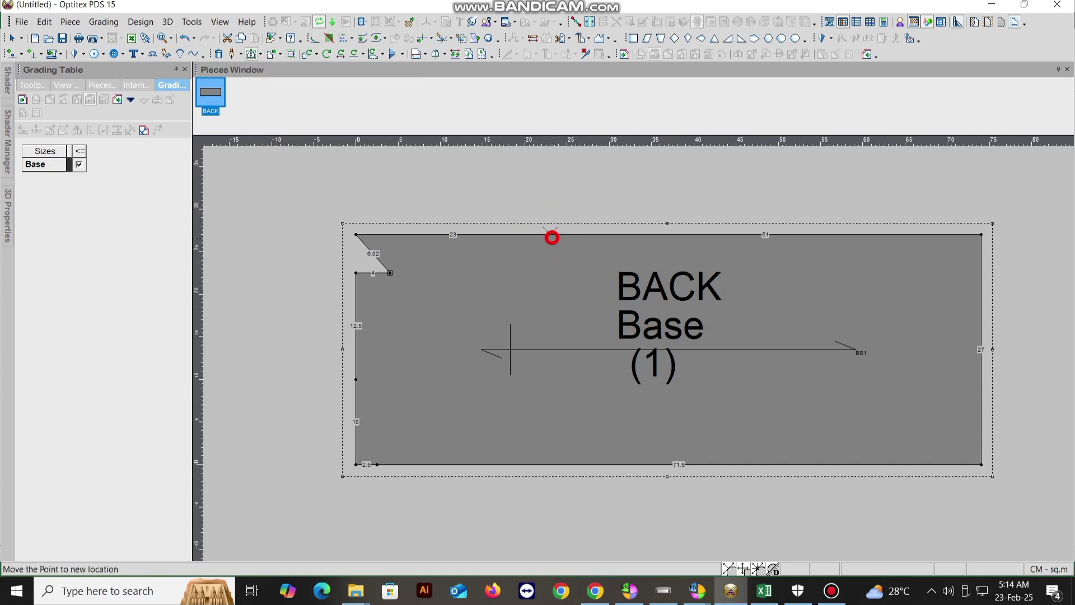
left_click(551, 235)
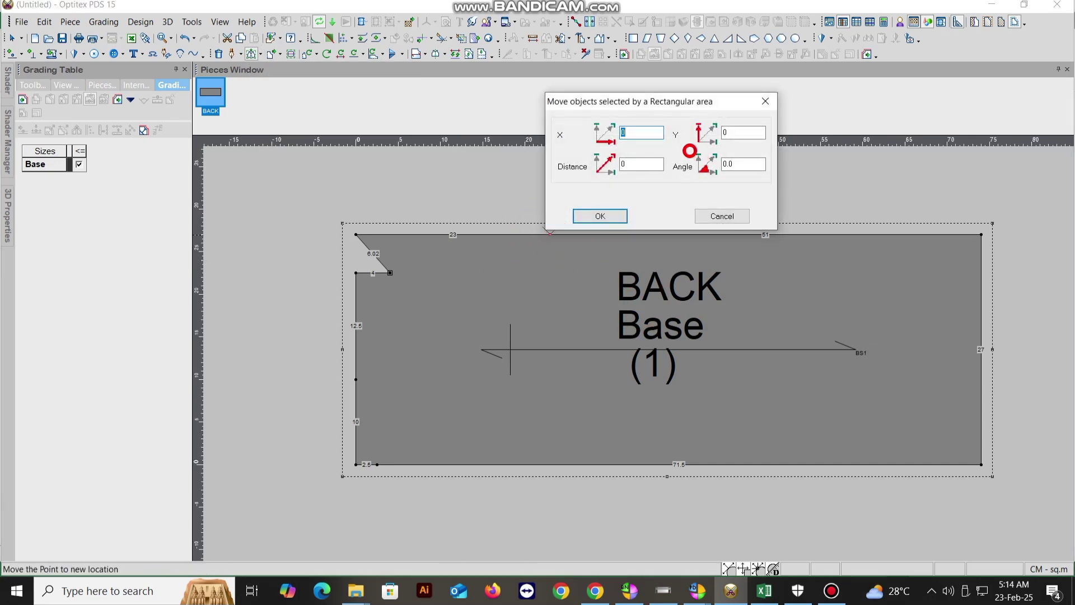
type("4")
key("Return")
right_click(516, 175)
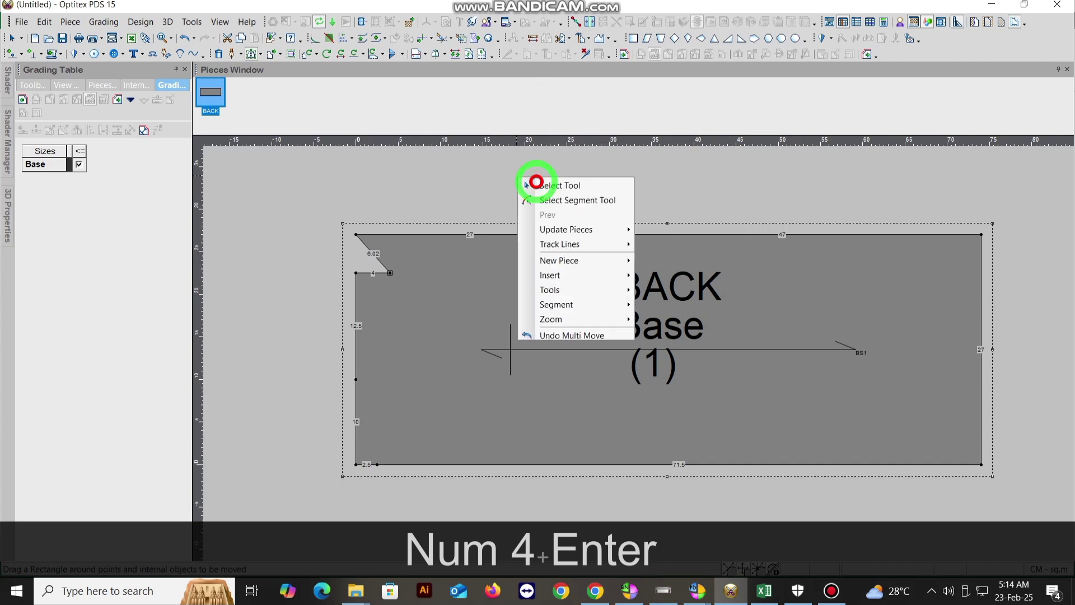
left_click(533, 183)
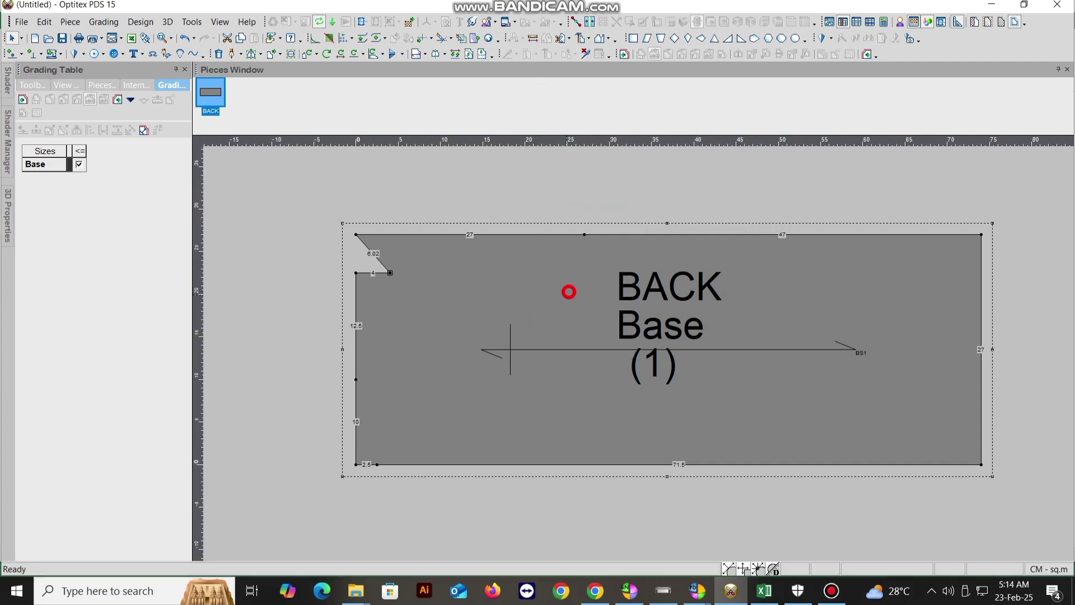
Delete the BACK piece's upper-left corner, the half shoulder breadth point on the left edge and the lower-left corner to form the outline
left_click(219, 54)
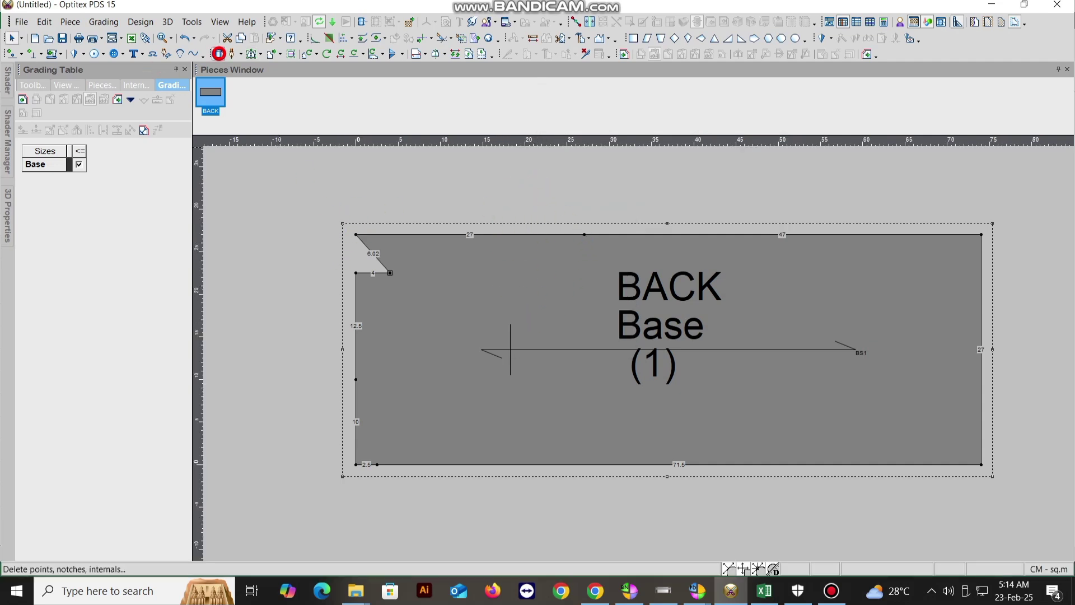
left_click(355, 233)
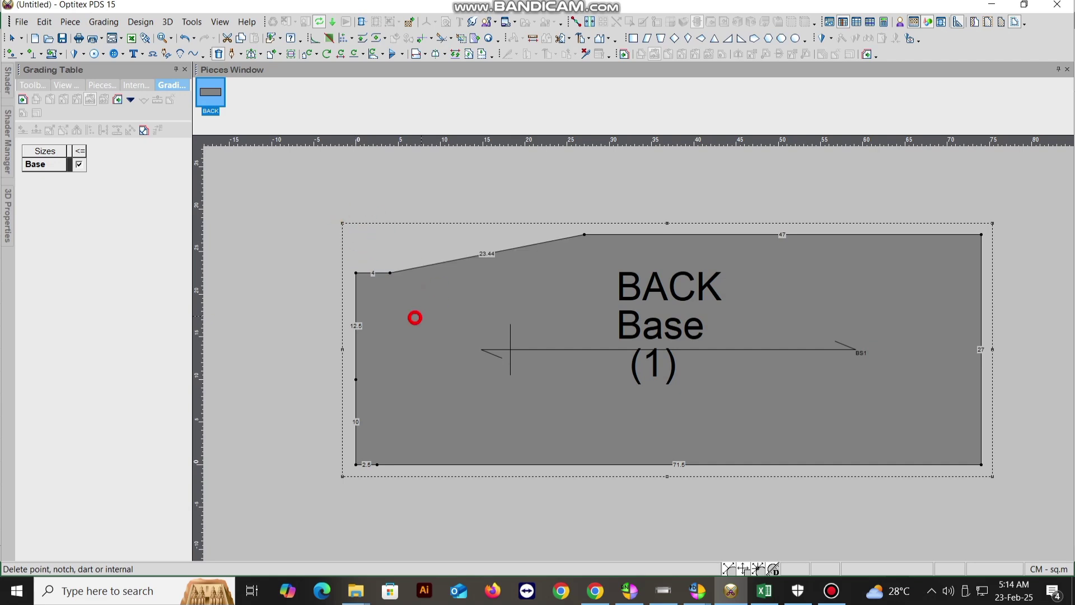
left_click(355, 273)
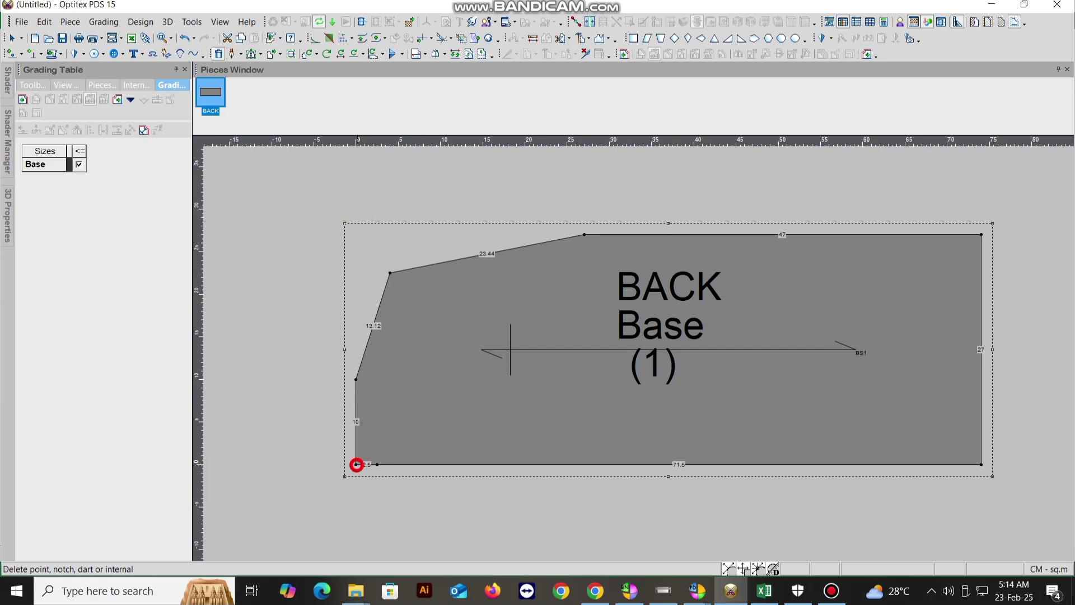
left_click(356, 464)
right_click(301, 318)
left_click(337, 330)
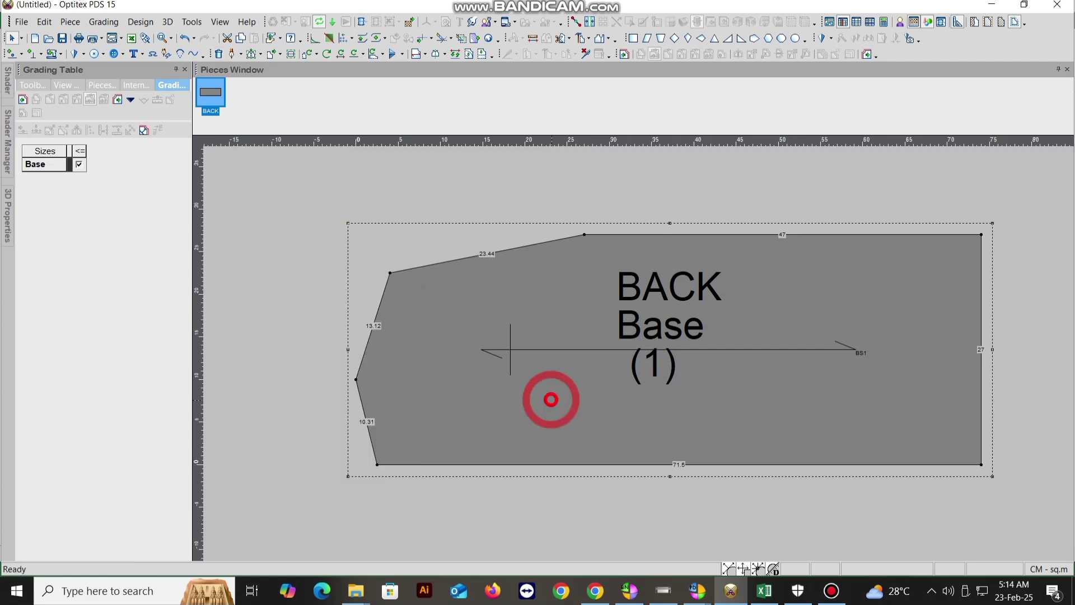
With Move Point, add a curve point midway on the back neckline and pull it inward, making the neckline about 10.46 cm long
scroll(588, 367, "up", 2)
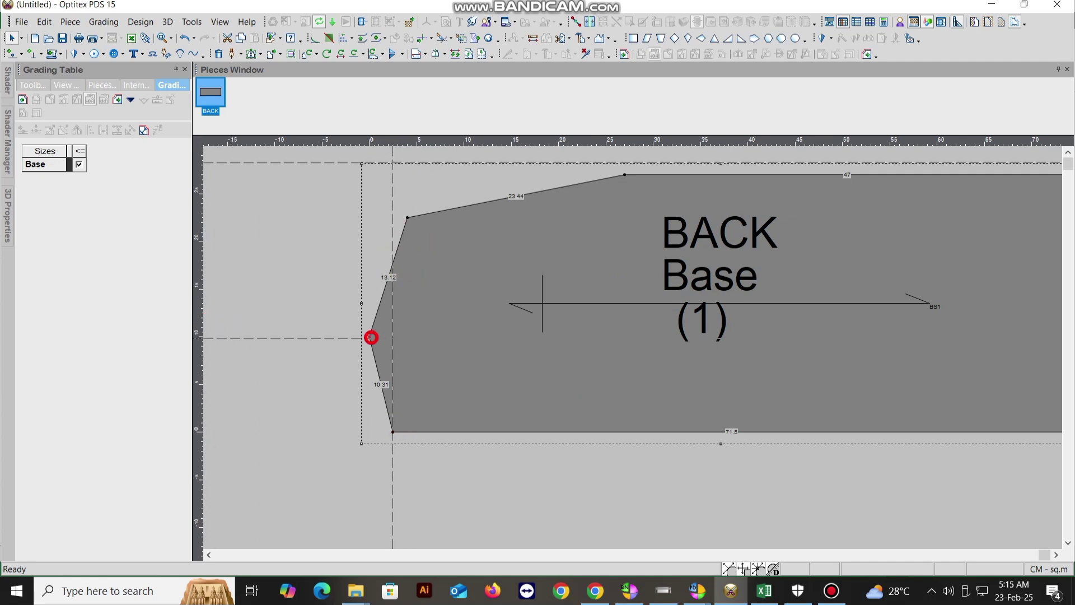
scroll(622, 349, "up", 4)
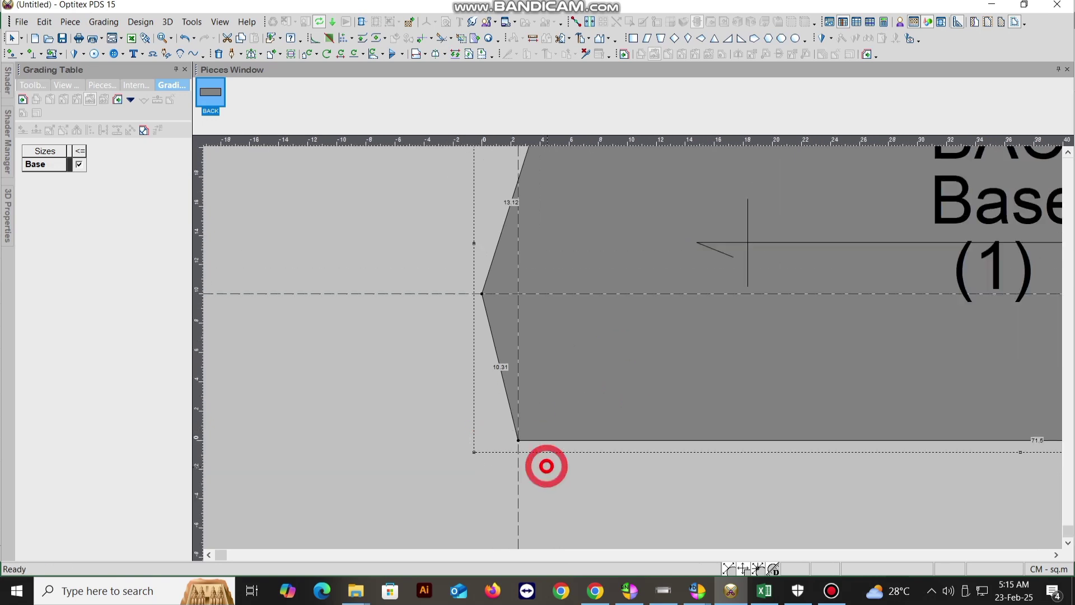
left_click(518, 440)
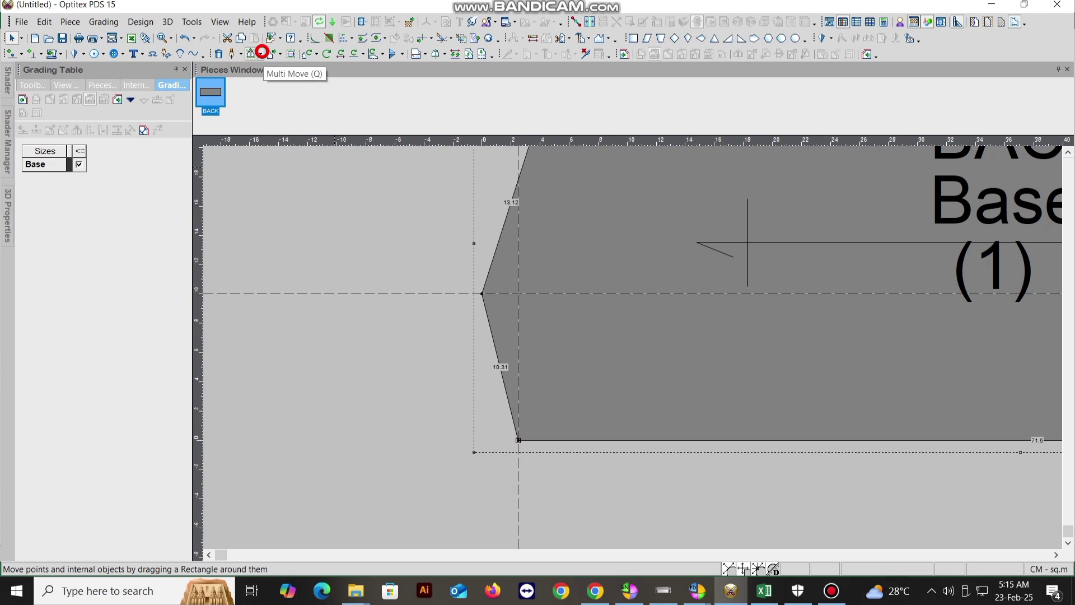
left_click(263, 53)
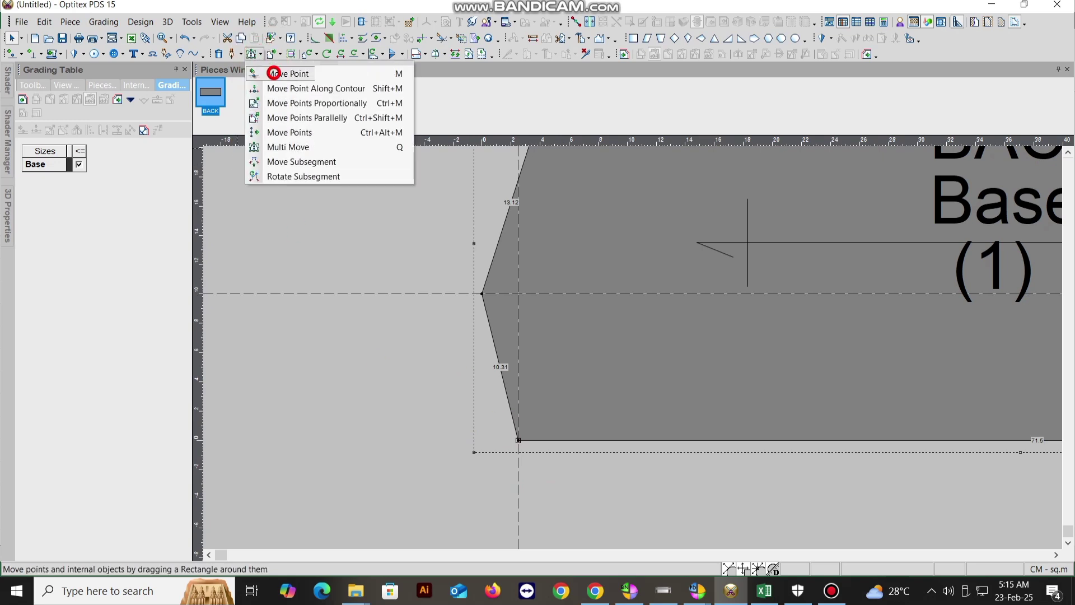
left_click(261, 74)
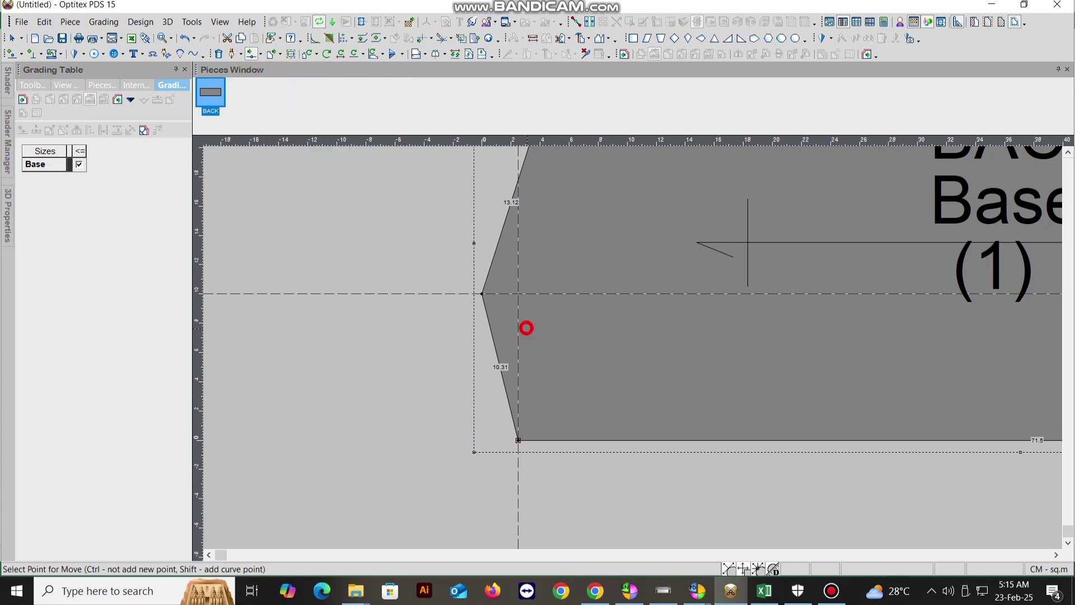
key("shift")
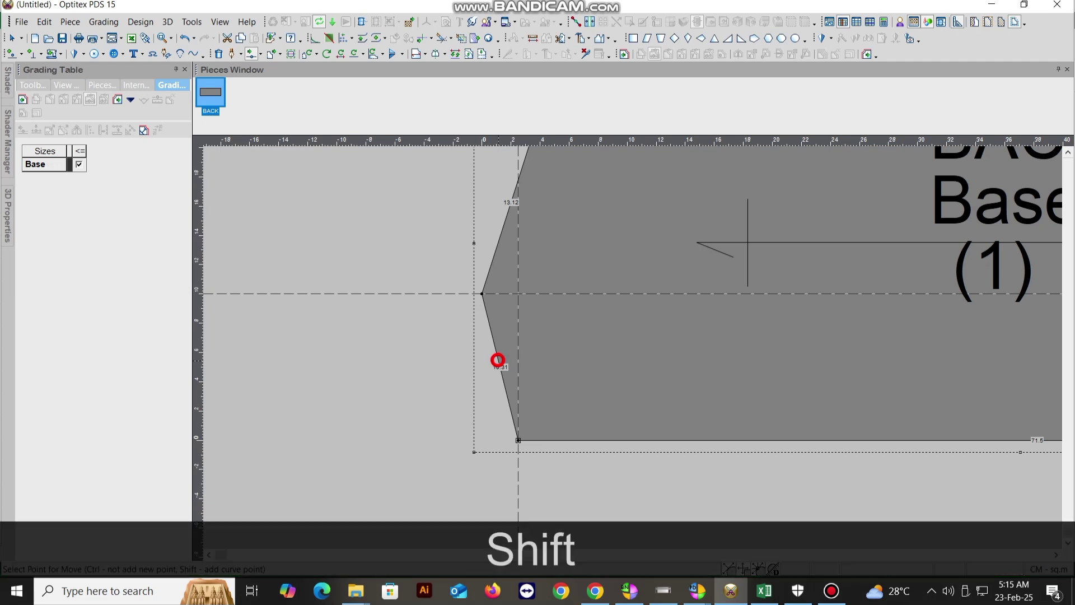
left_click(498, 357, "shift")
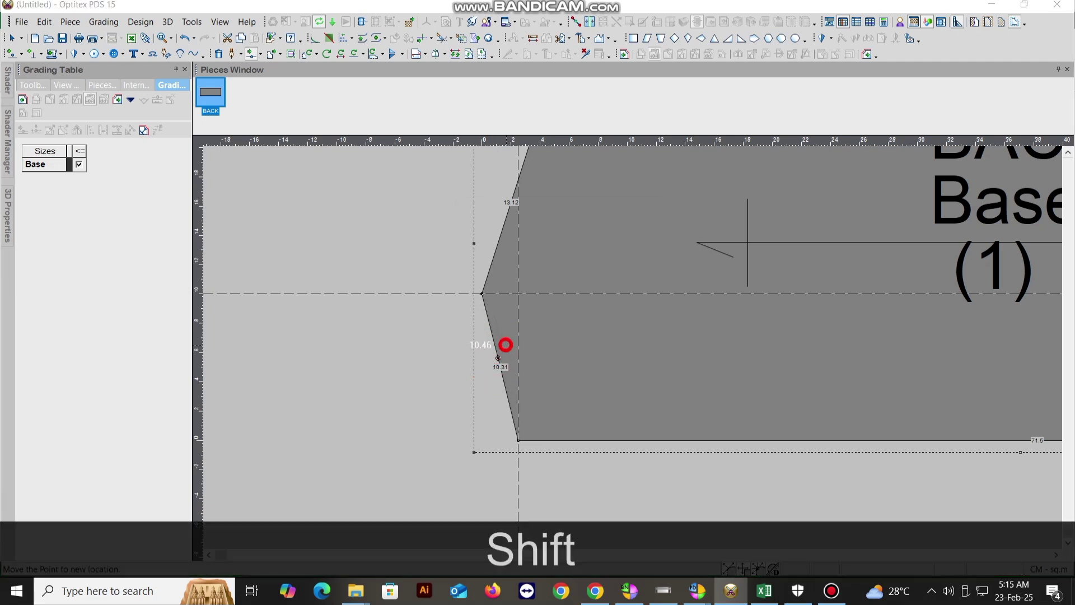
left_click(506, 345)
left_click(528, 401)
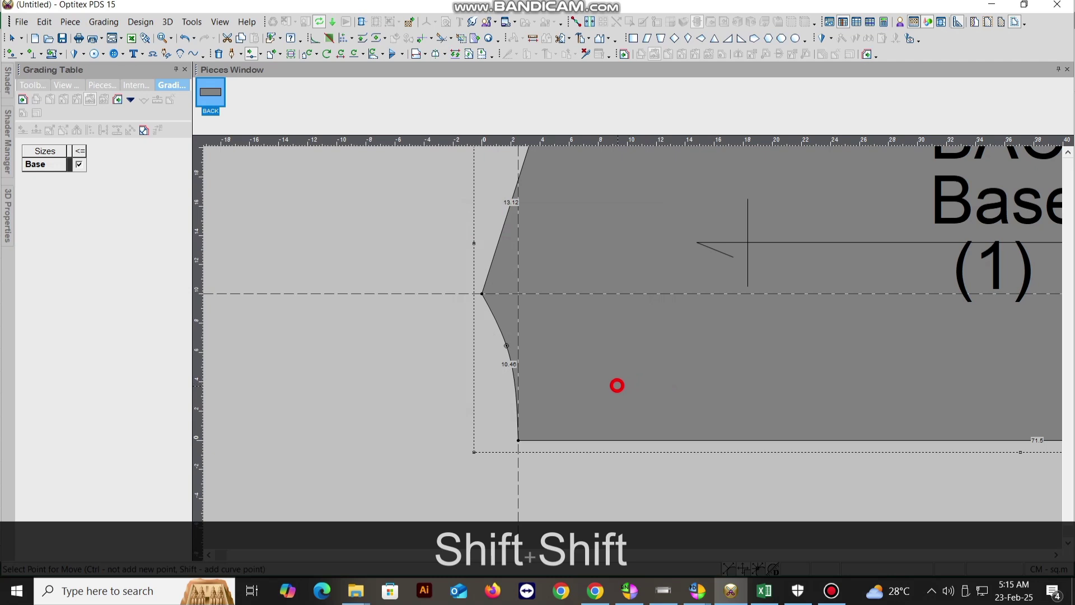
Add a curve point on the slanted armhole line and move it toward the underarm, shaping a curve about 25.54 cm long
scroll(622, 365, "down", 3)
scroll(629, 345, "up", 5)
scroll(633, 340, "down", 5)
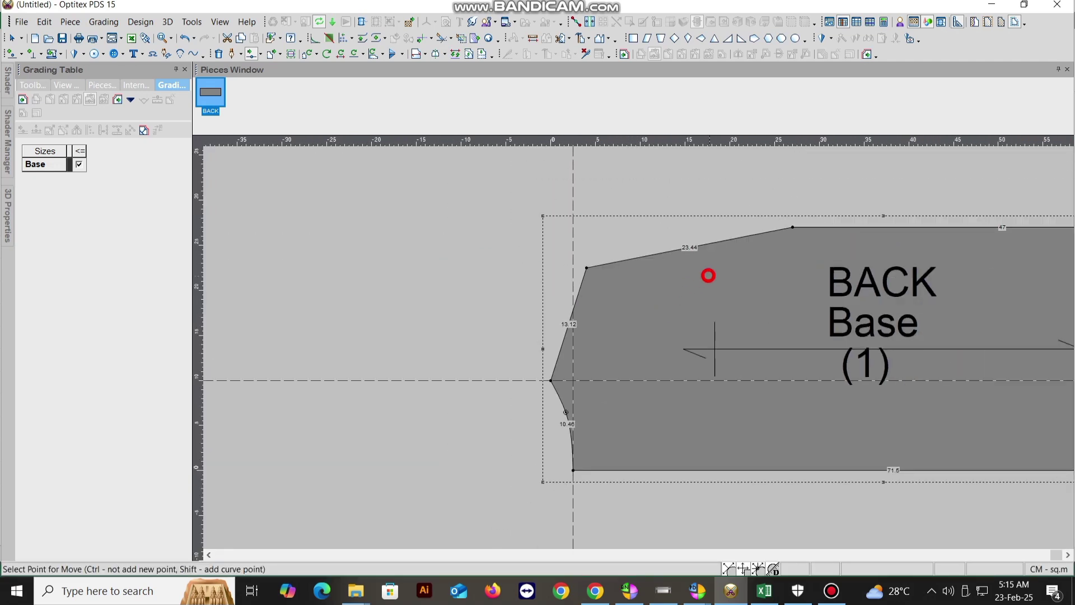
scroll(620, 338, "up", 2)
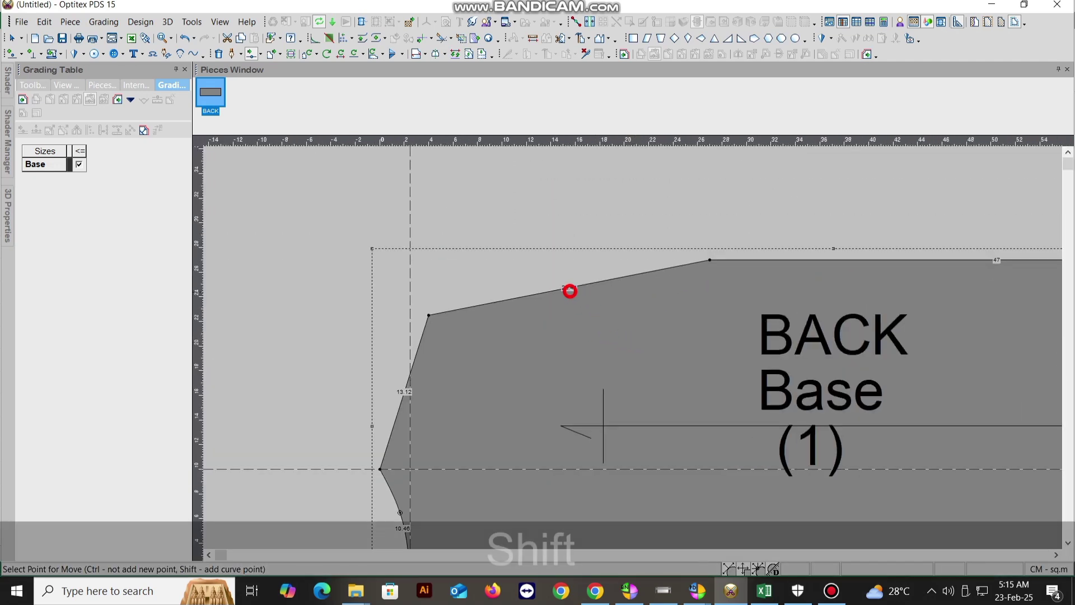
left_click(569, 288, "shift")
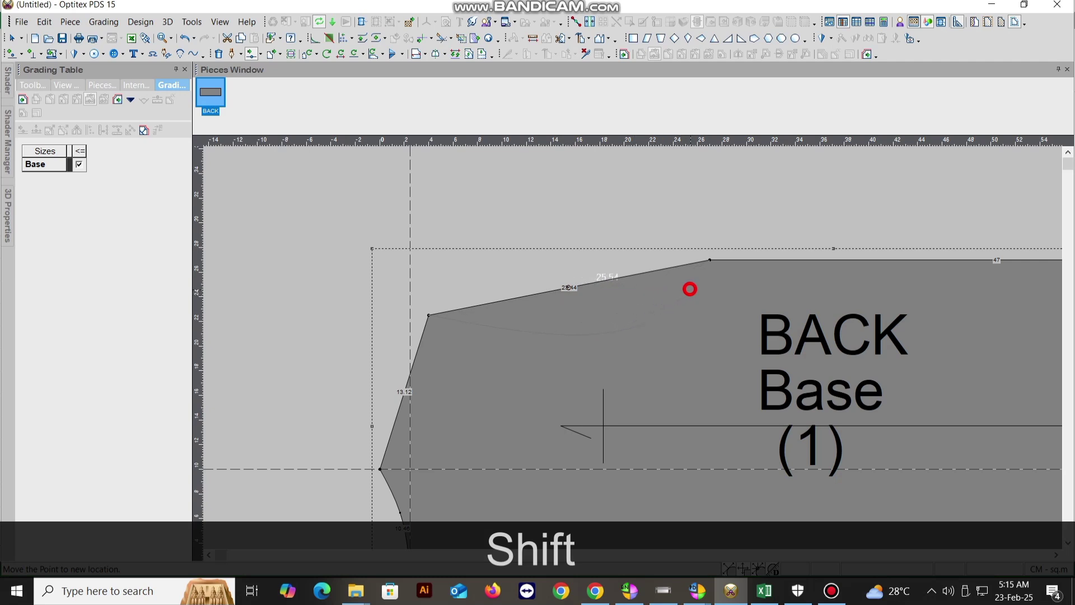
left_click(690, 289)
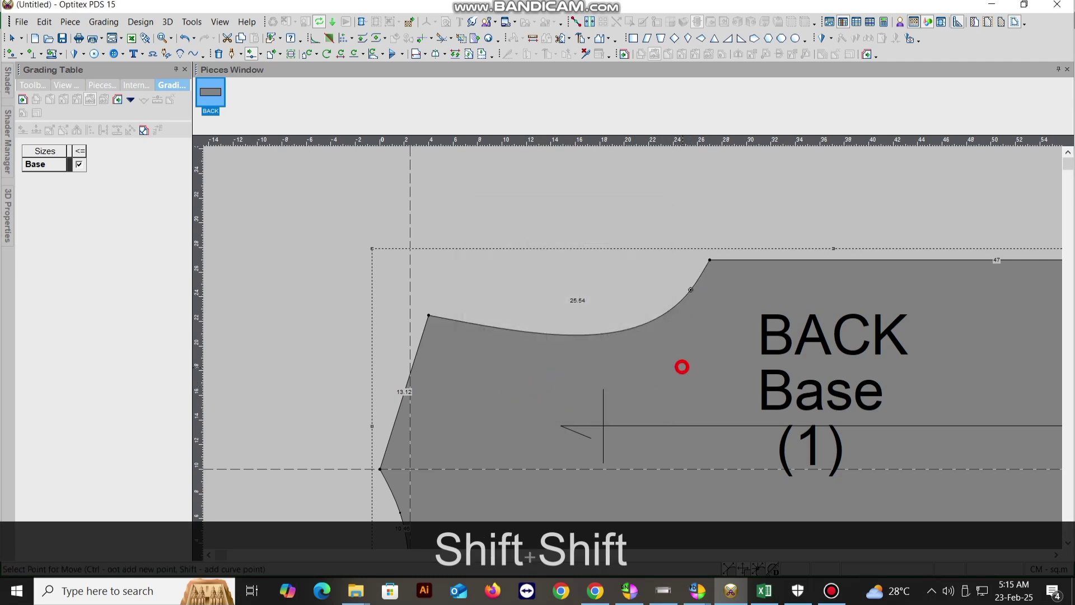
scroll(650, 373, "down", 4)
scroll(639, 353, "up", 2)
scroll(630, 329, "up", 1)
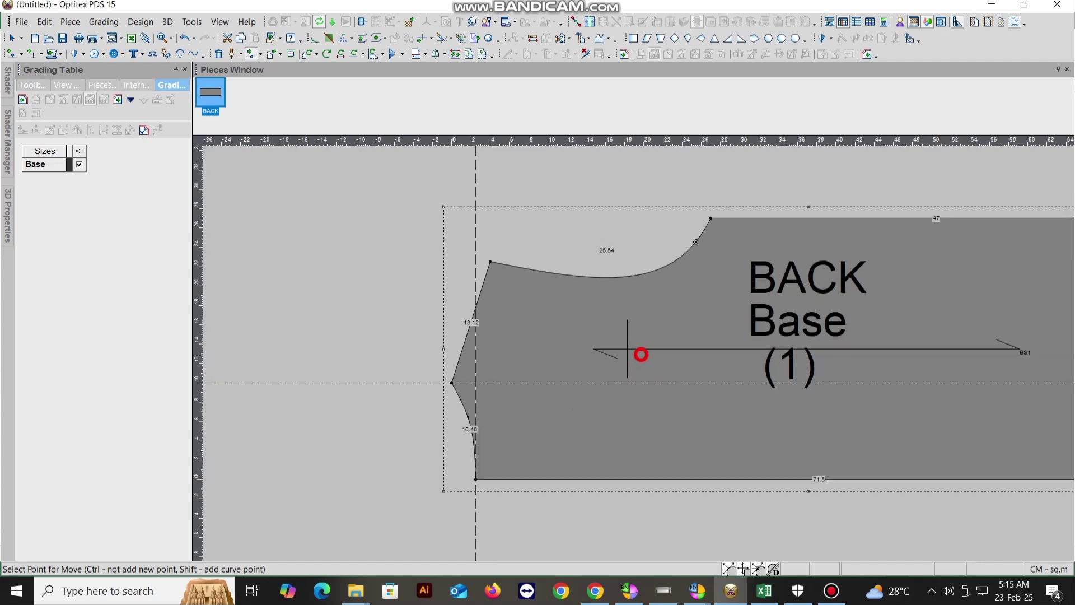
scroll(633, 373, "down", 1)
Return to the Select tool and delete the horizontal guideline through the neck-shoulder point
right_click(442, 269)
left_click(463, 280)
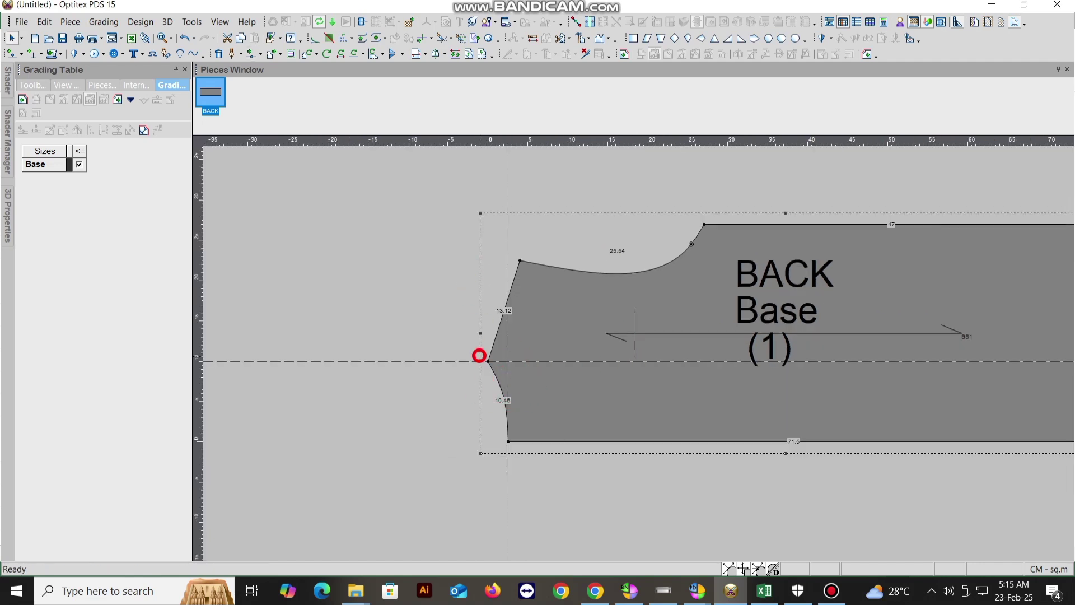
key("Delete")
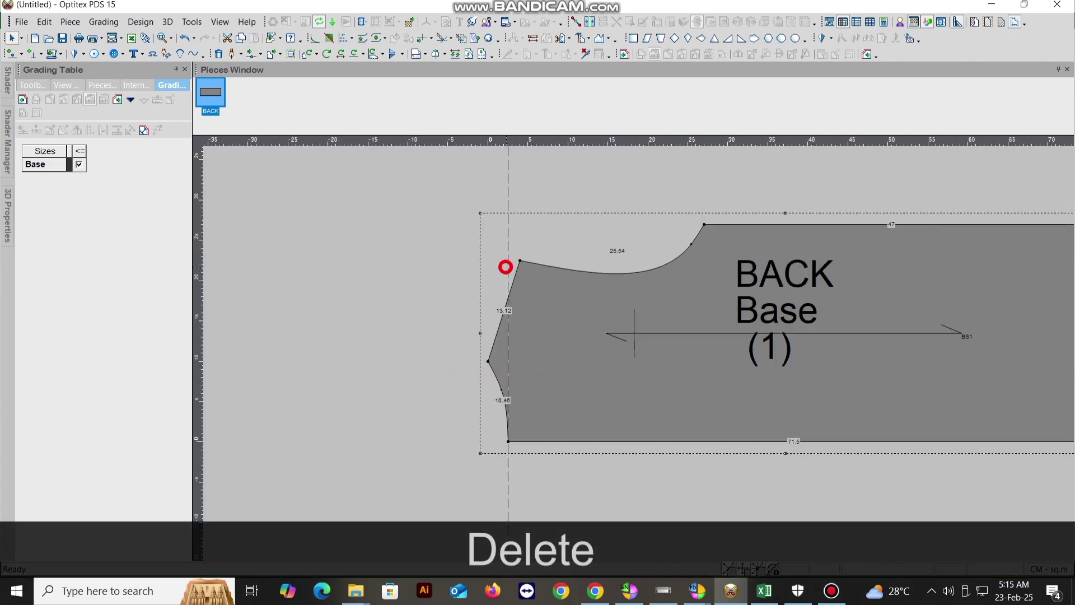
Refine the neckline with Move Point: add a point near the shoulder end and shift the middle curve point, giving about 10.57 cm
scroll(616, 351, "up", 3)
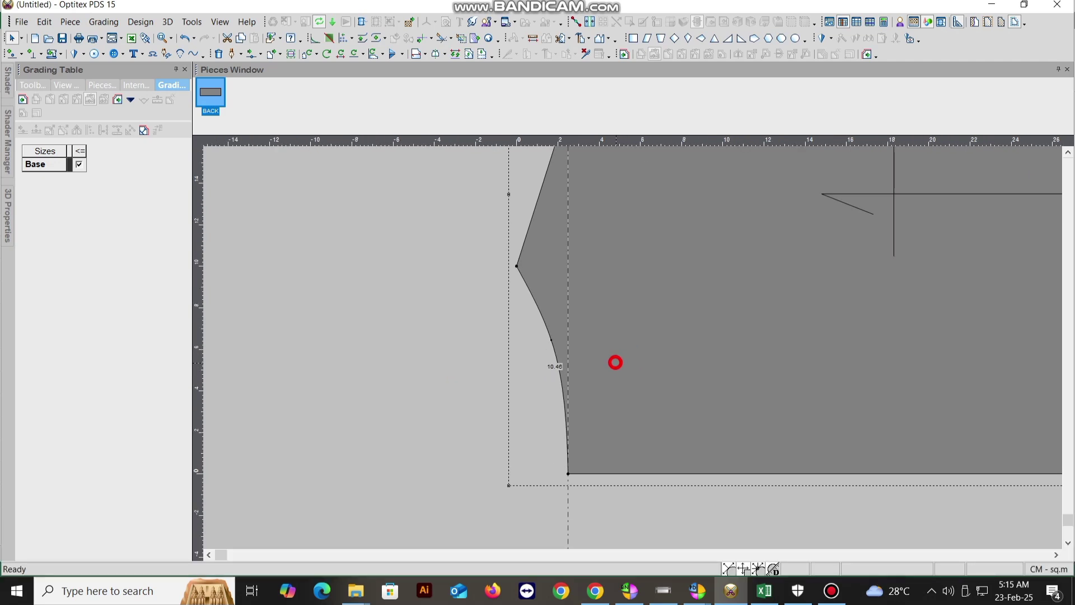
left_click(253, 53)
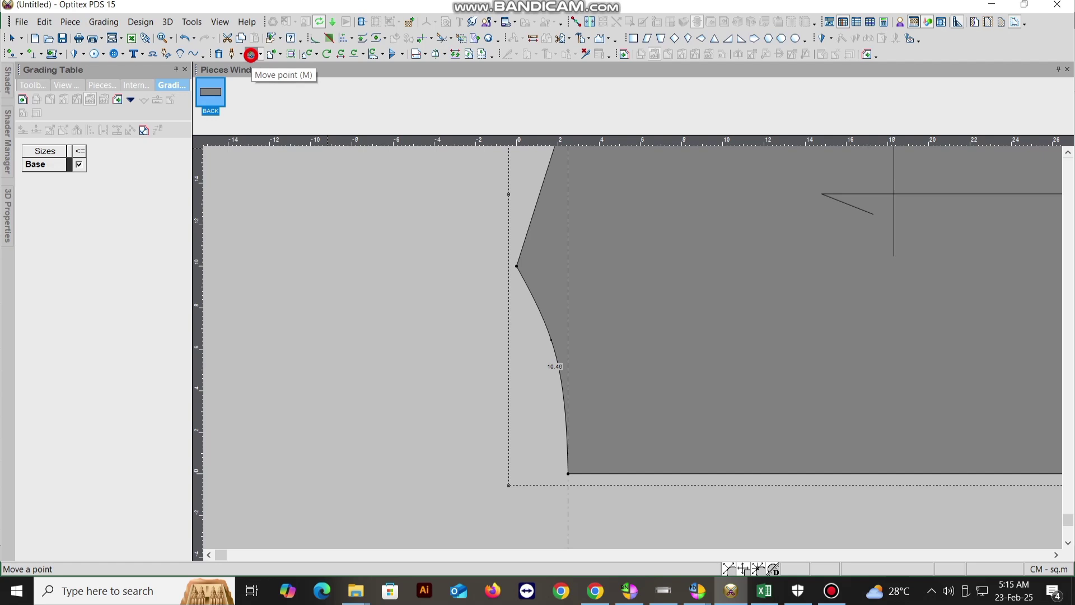
scroll(601, 305, "up", 1)
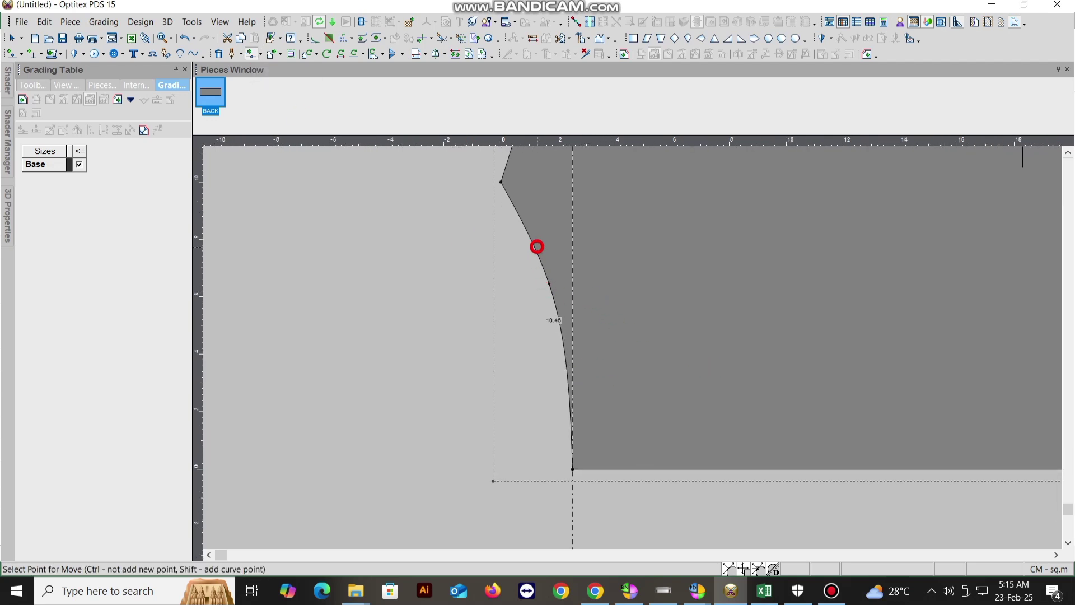
left_click(526, 223)
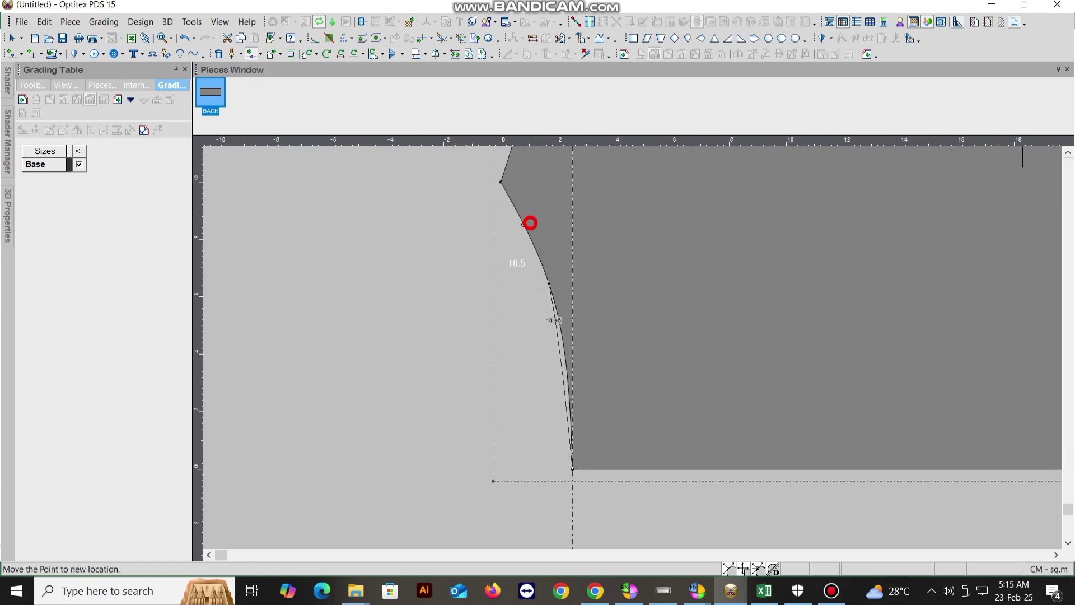
left_click(531, 223)
left_click(531, 401)
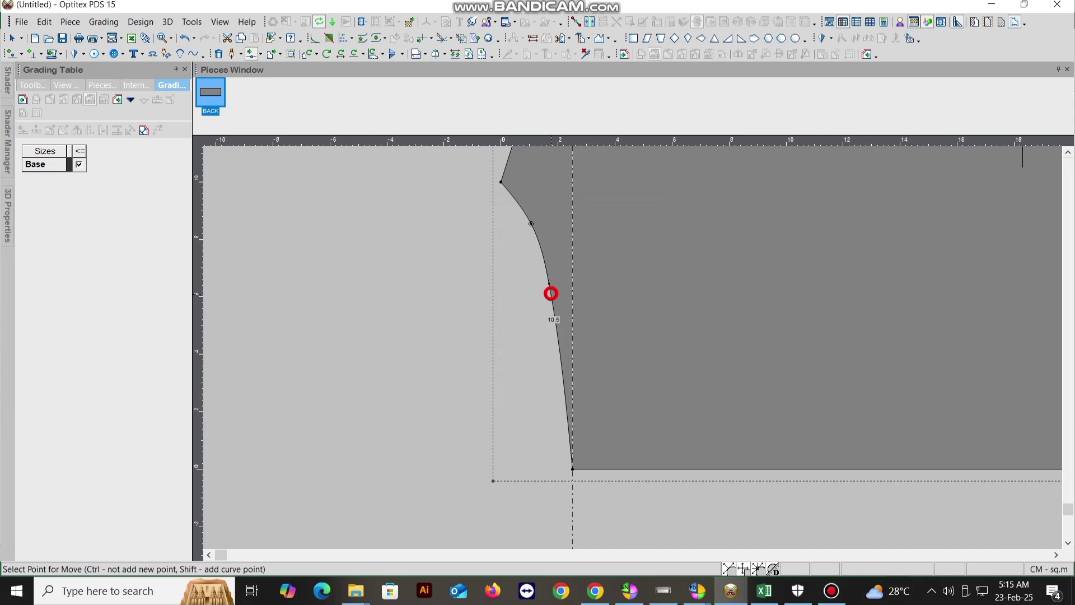
left_click(550, 286)
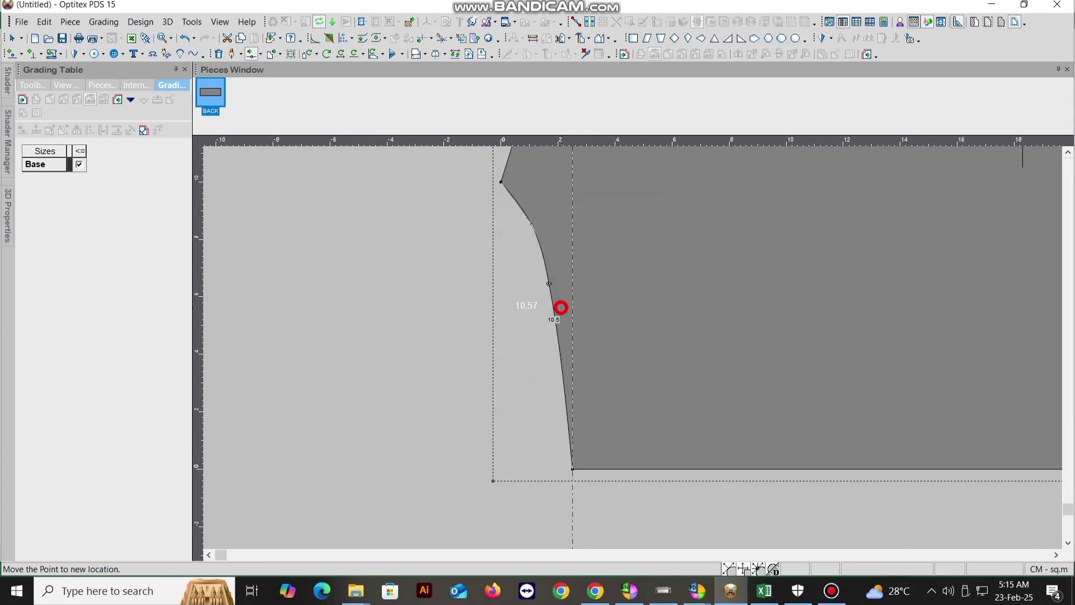
left_click(560, 306)
left_click(535, 404)
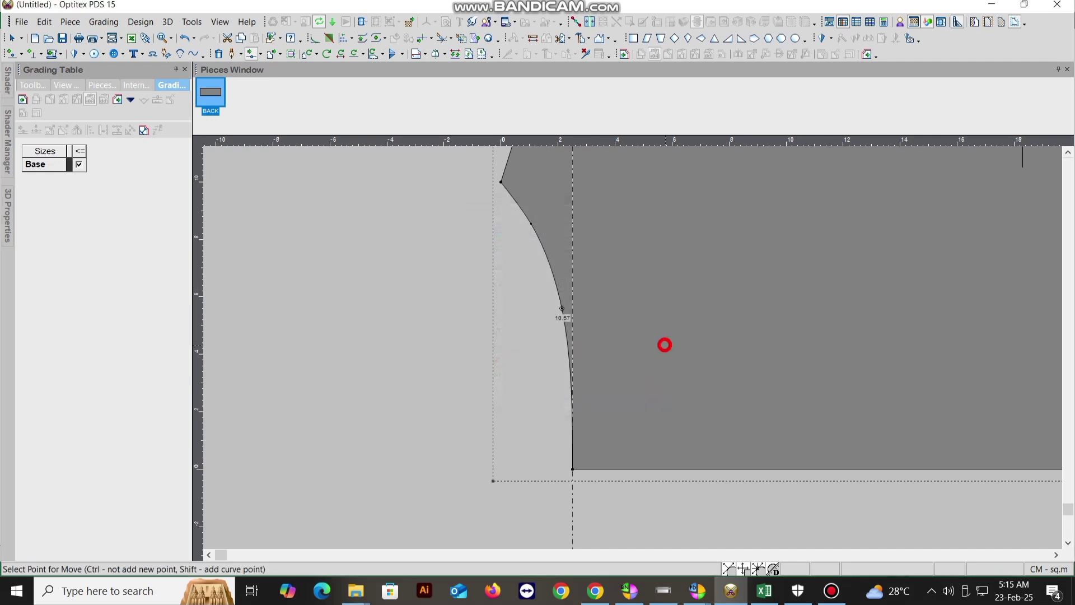
Add a curve point midway on the back armhole with Move Point and shift it by -2.44 cm horizontally and 0.59 cm vertically
scroll(650, 333, "down", 2)
scroll(682, 302, "down", 1)
scroll(638, 334, "up", 3)
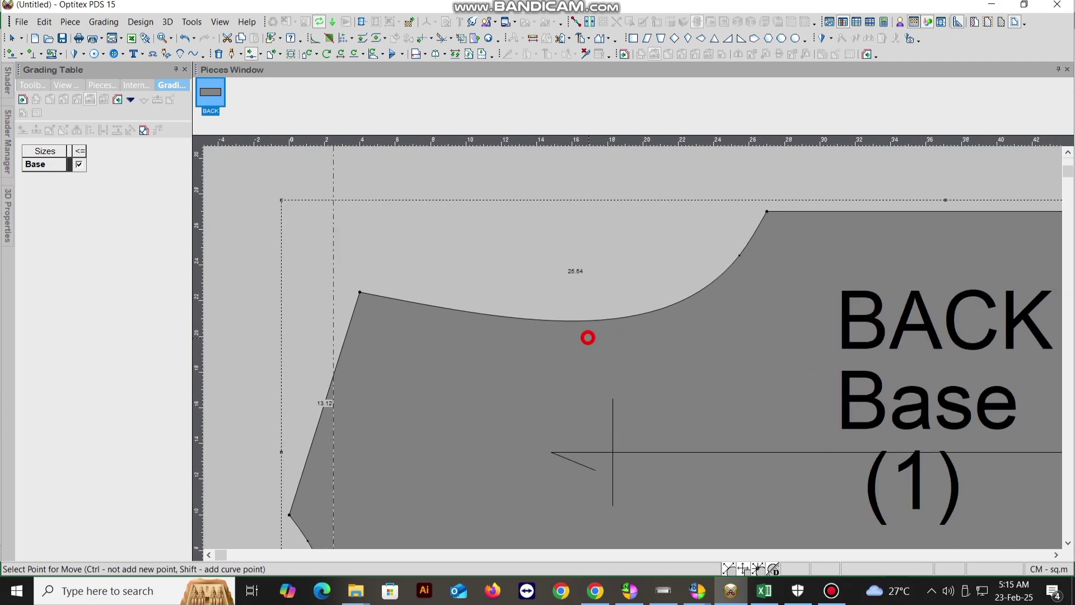
left_click(556, 322)
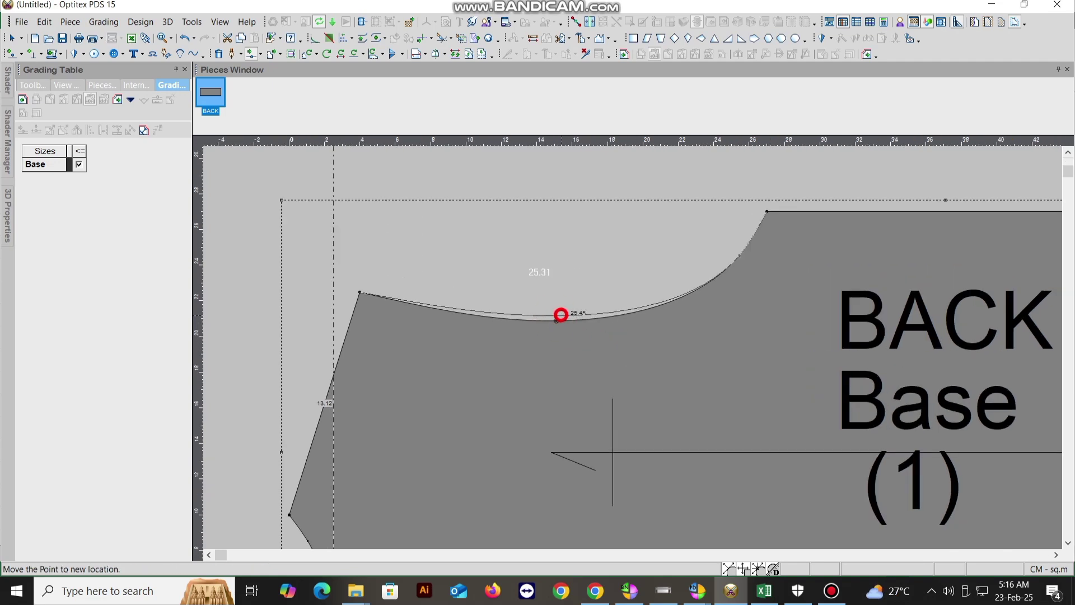
left_click(511, 310)
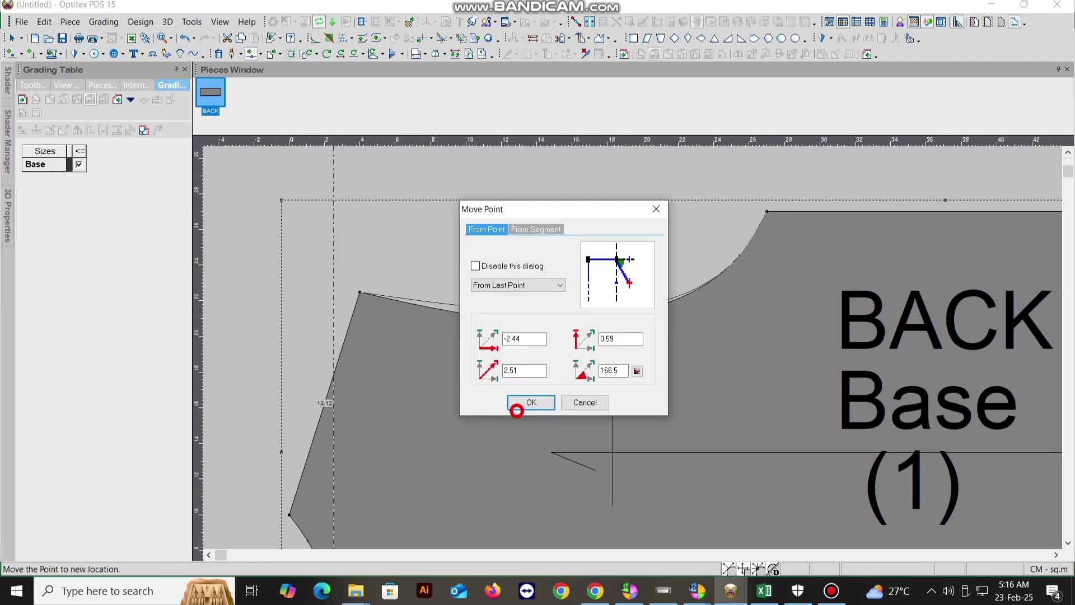
left_click(512, 406)
Move the armhole curve point near the underarm by 0.33 cm horizontally and -0.42 cm vertically, making the armhole about 25.84 cm long
left_click(741, 257)
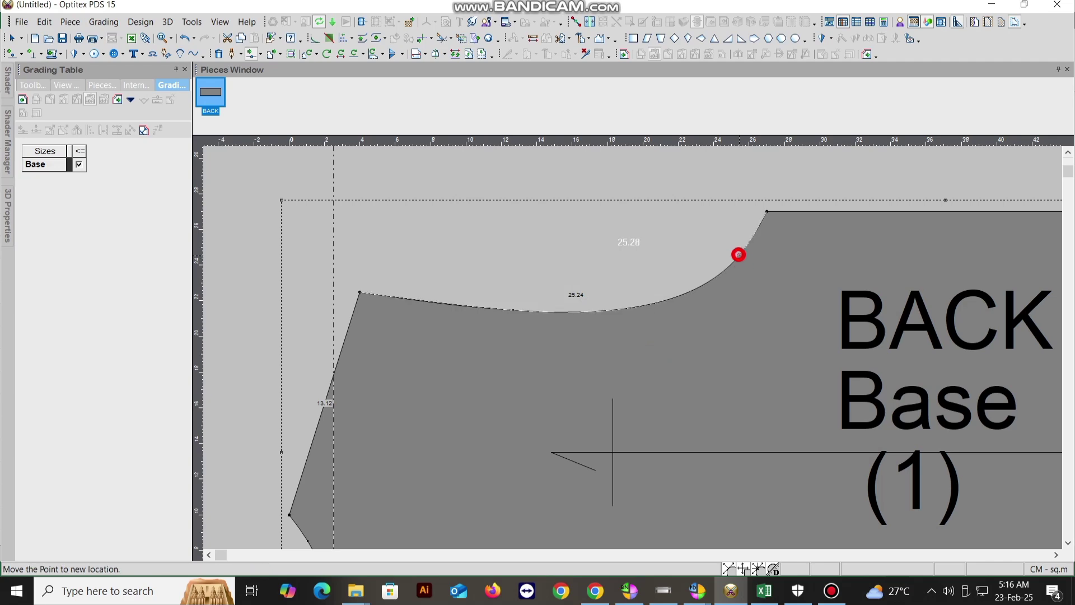
left_click(744, 261)
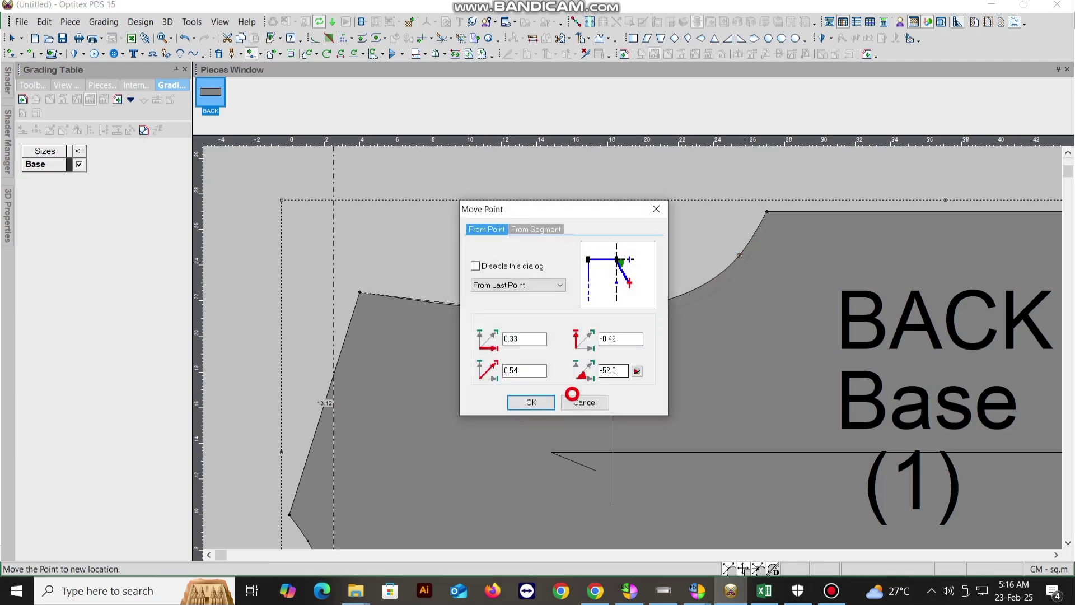
left_click(543, 401)
Add another curve point at the deepest part of the armhole, offset 0.02 and 0.04 cm, and return to the Select tool
scroll(616, 336, "down", 1)
scroll(596, 349, "down", 2)
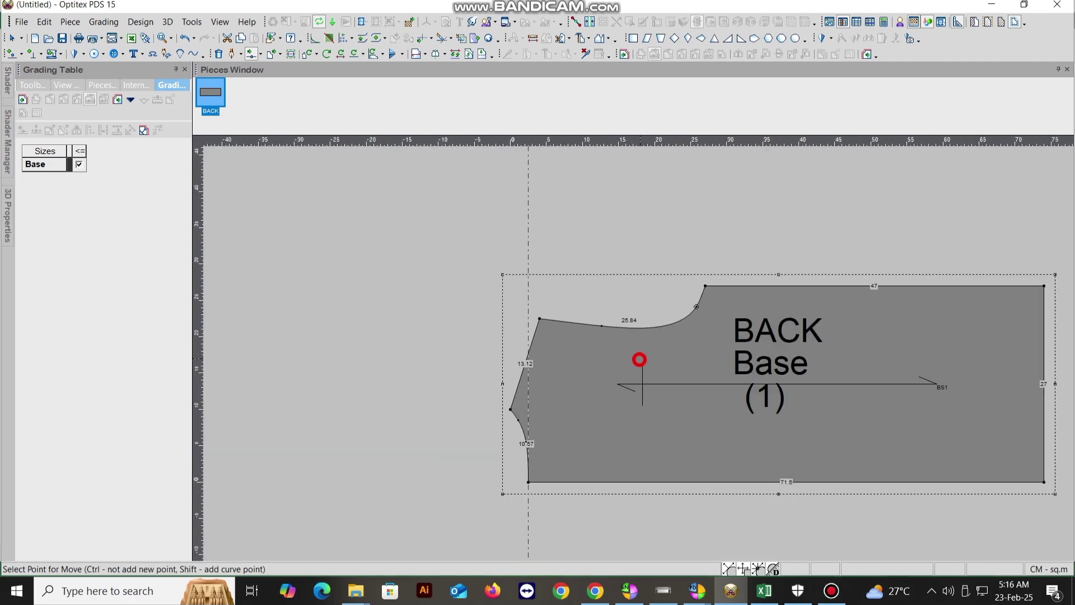
scroll(638, 361, "up", 2)
scroll(645, 347, "up", 3)
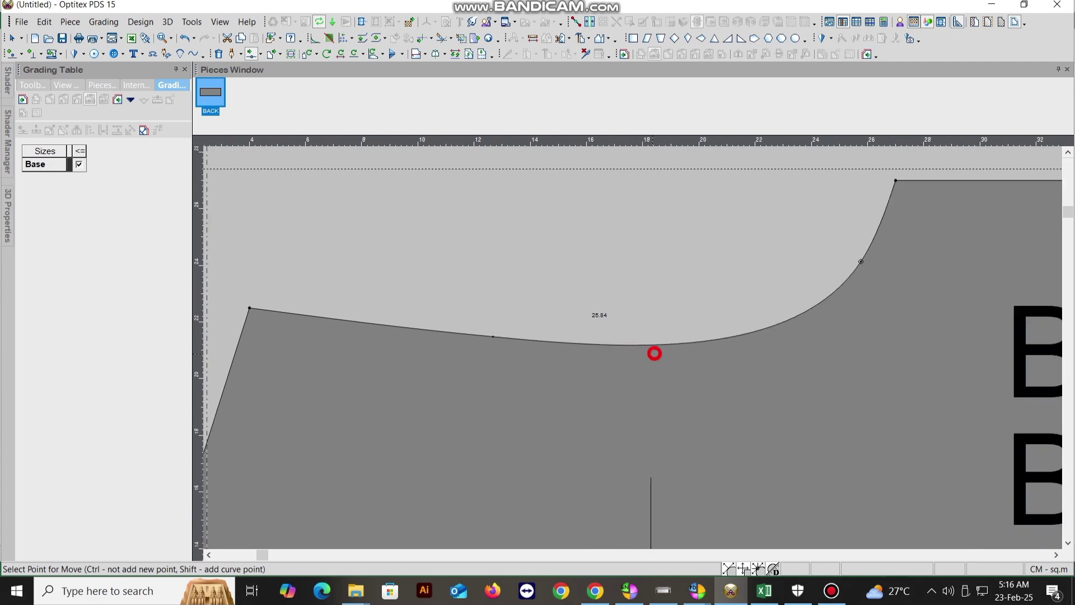
left_click(665, 347)
left_click(665, 343)
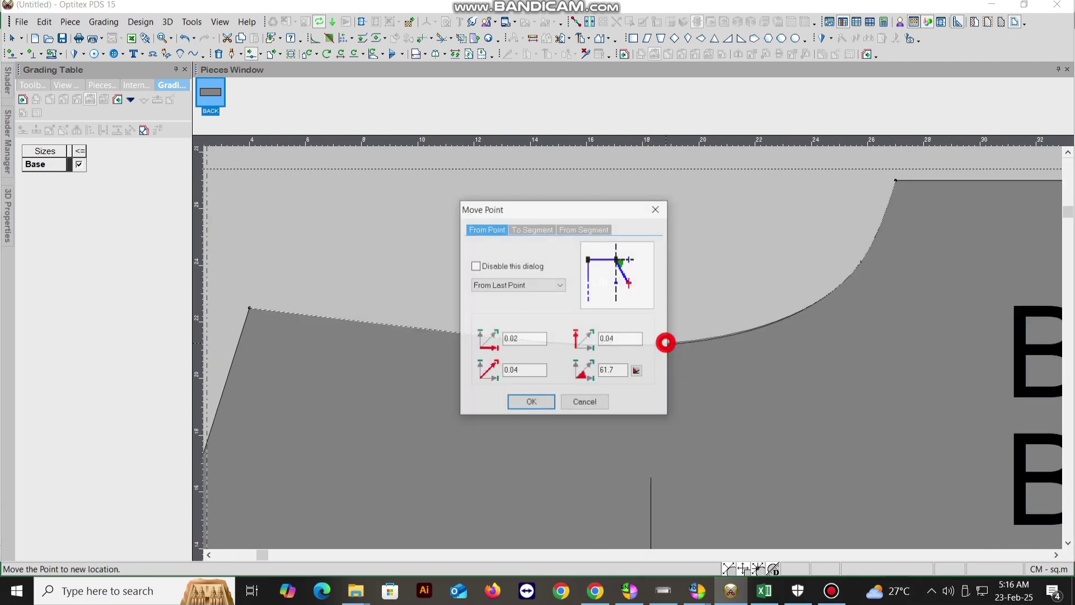
left_click(536, 403)
scroll(674, 355, "down", 2)
scroll(751, 322, "up", 2)
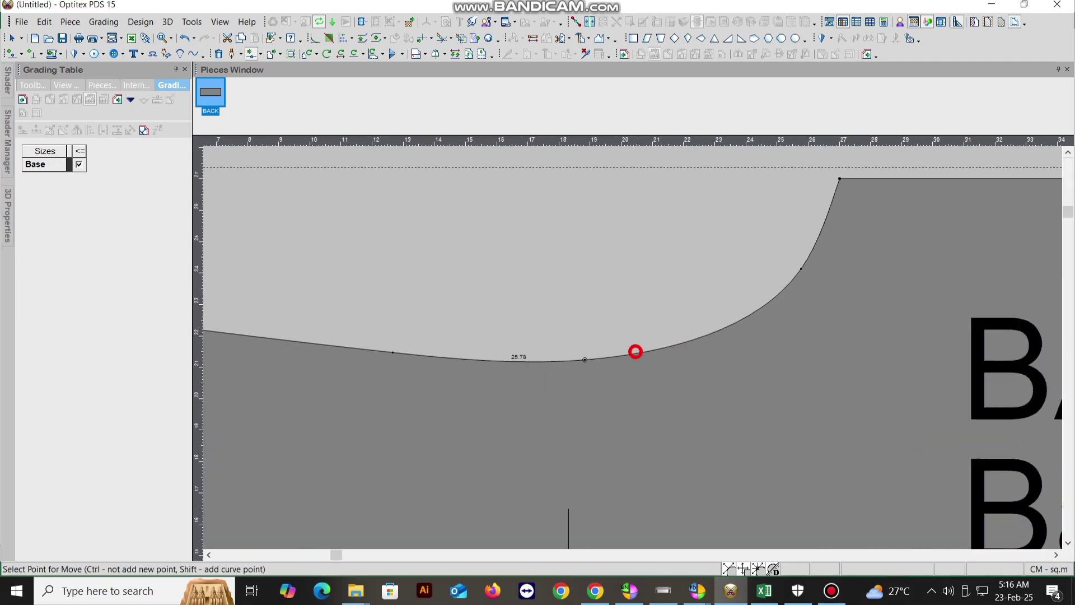
scroll(636, 353, "down", 2)
scroll(640, 351, "up", 2)
scroll(638, 348, "down", 4)
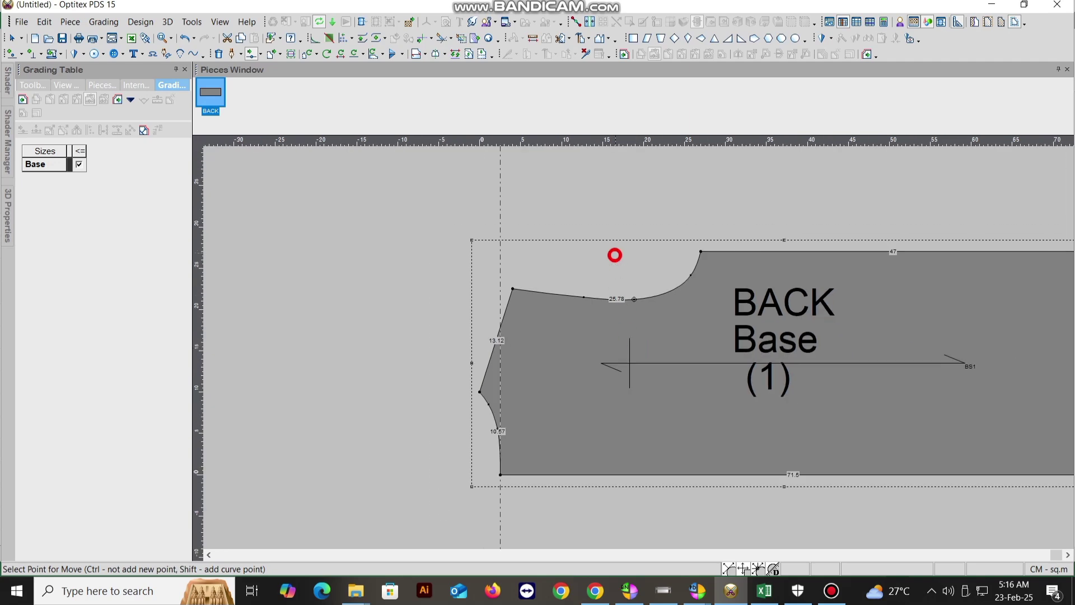
right_click(616, 243)
left_click(635, 250)
scroll(643, 358, "down", 2)
scroll(638, 354, "up", 2)
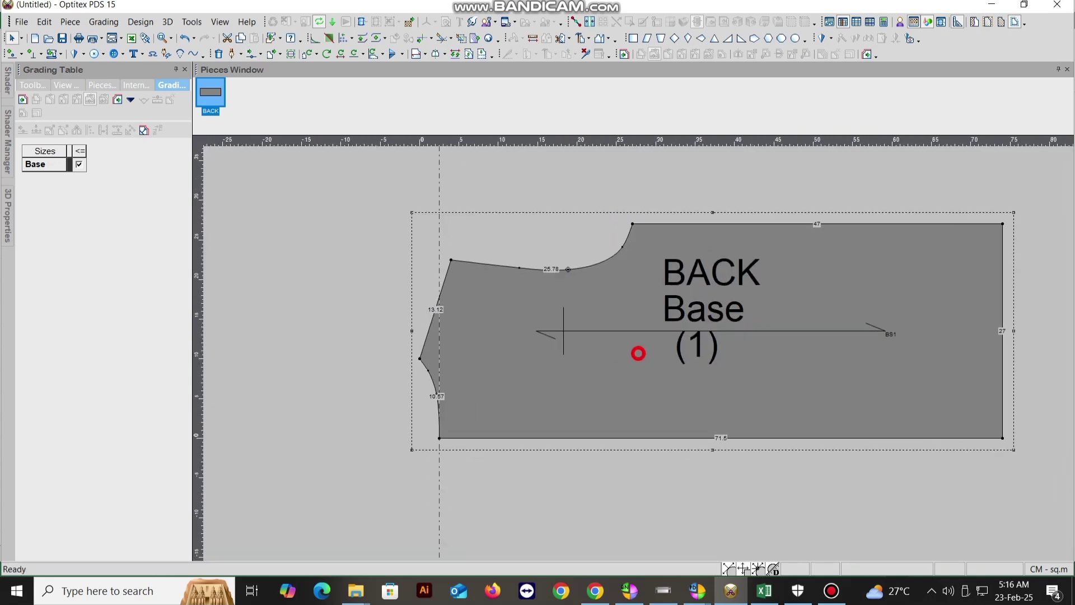
Save the pattern to the Desktop as a PDS file named T SHIRT
left_click(22, 22)
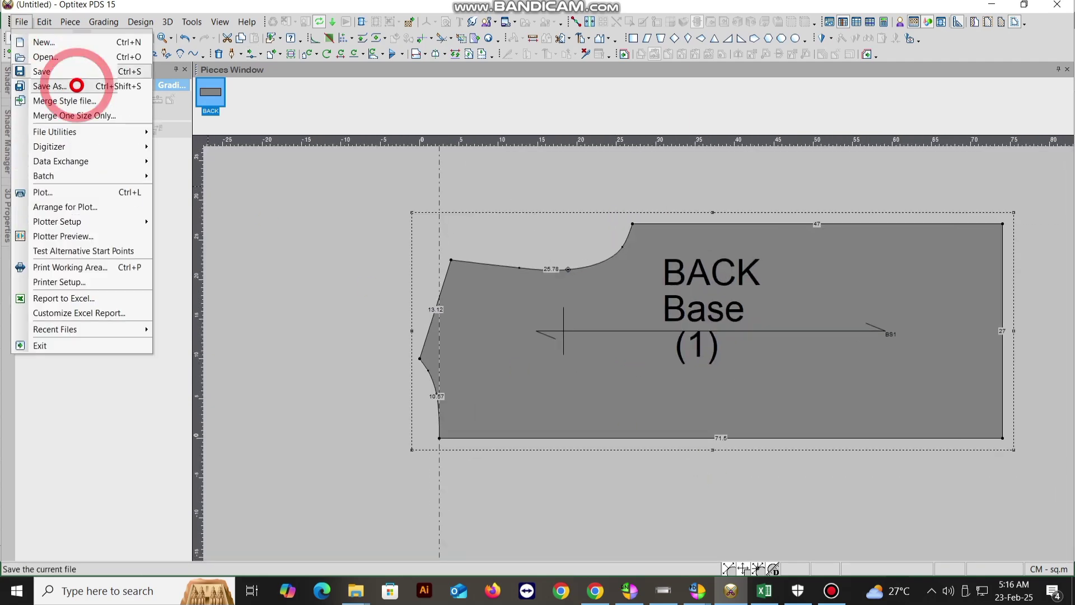
left_click(67, 88)
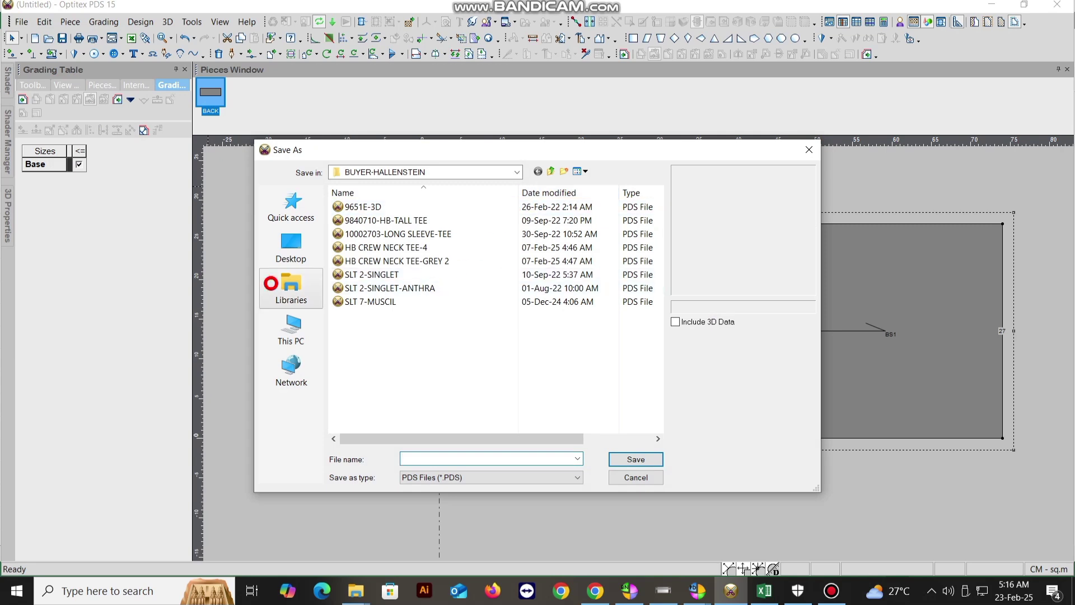
left_click(291, 247)
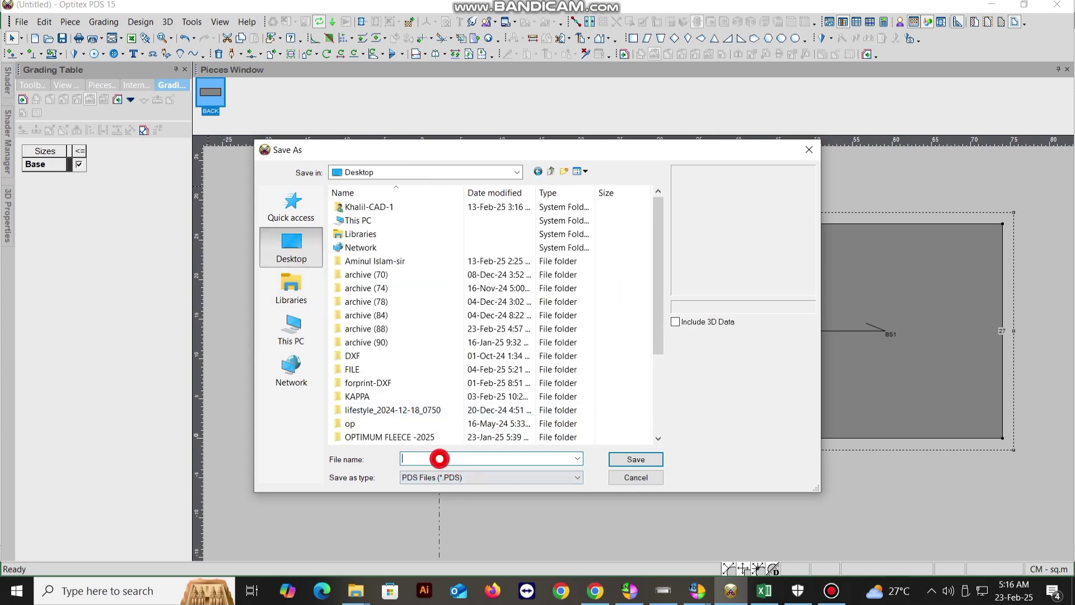
type("T SH")
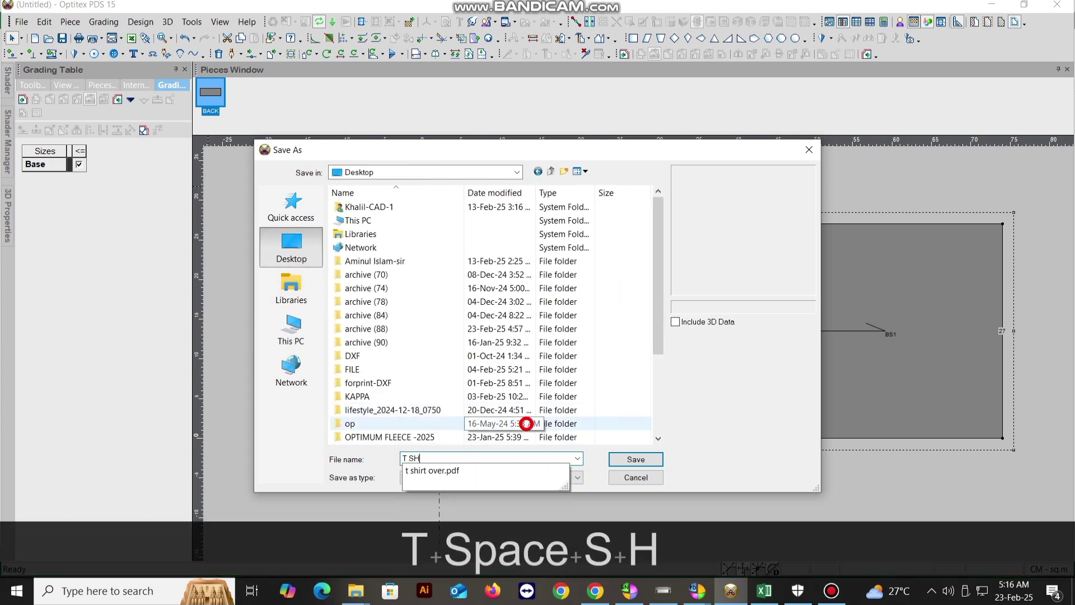
type("IRT")
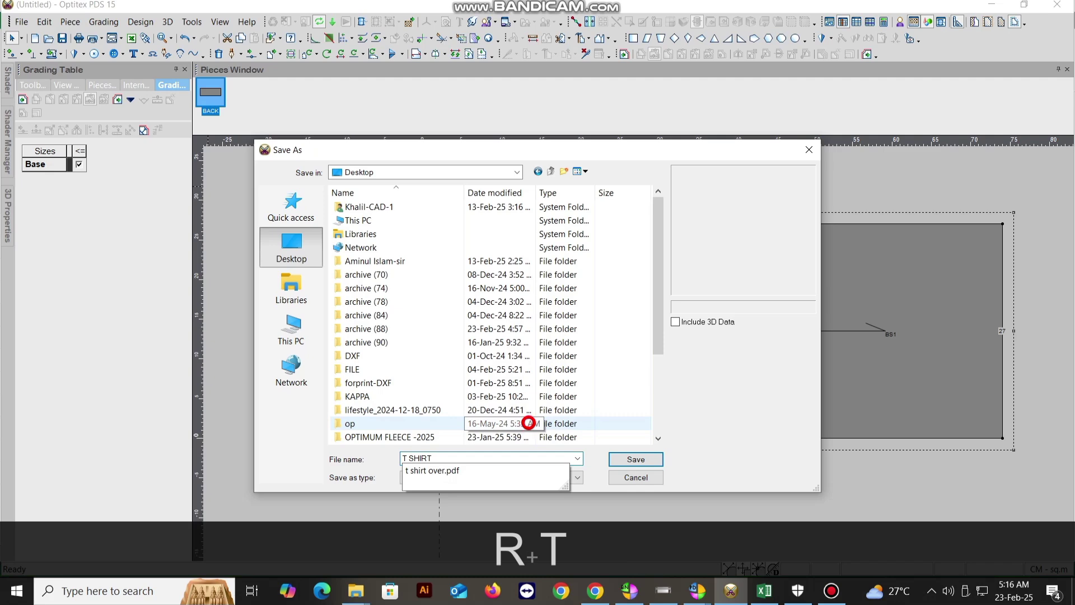
left_click(644, 458)
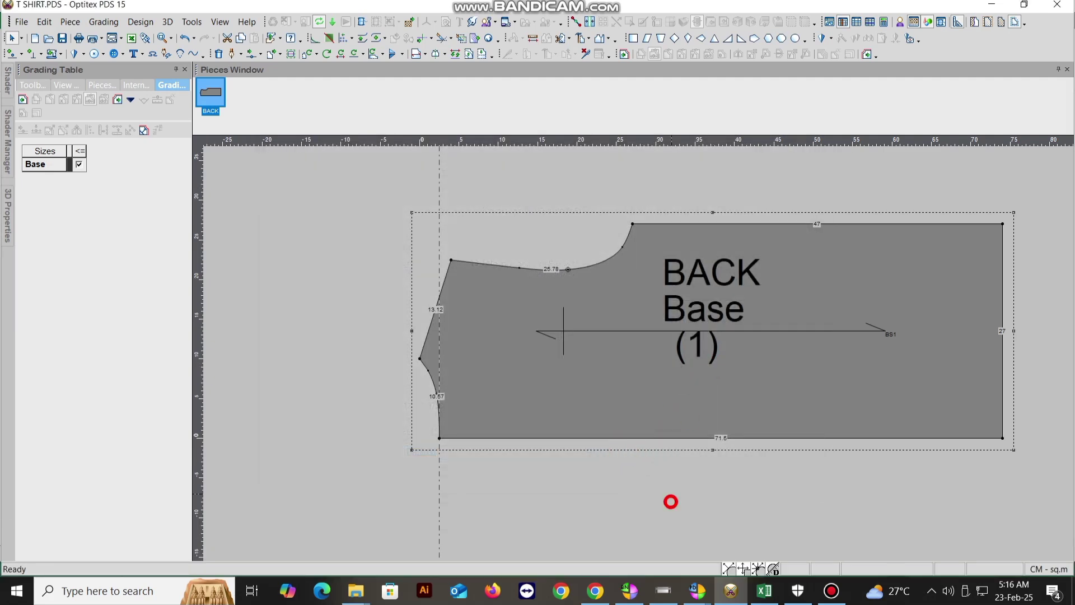
Switch to the Excel size chart and colour the text of row B2, width front breadth from middle armhole, red
left_click(765, 591)
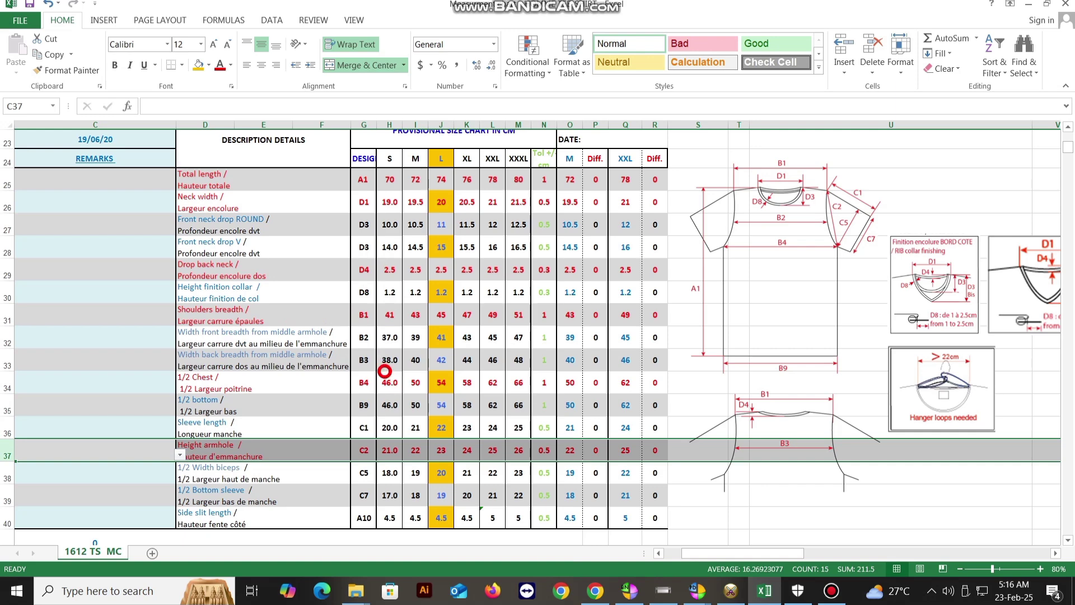
left_click(6, 338)
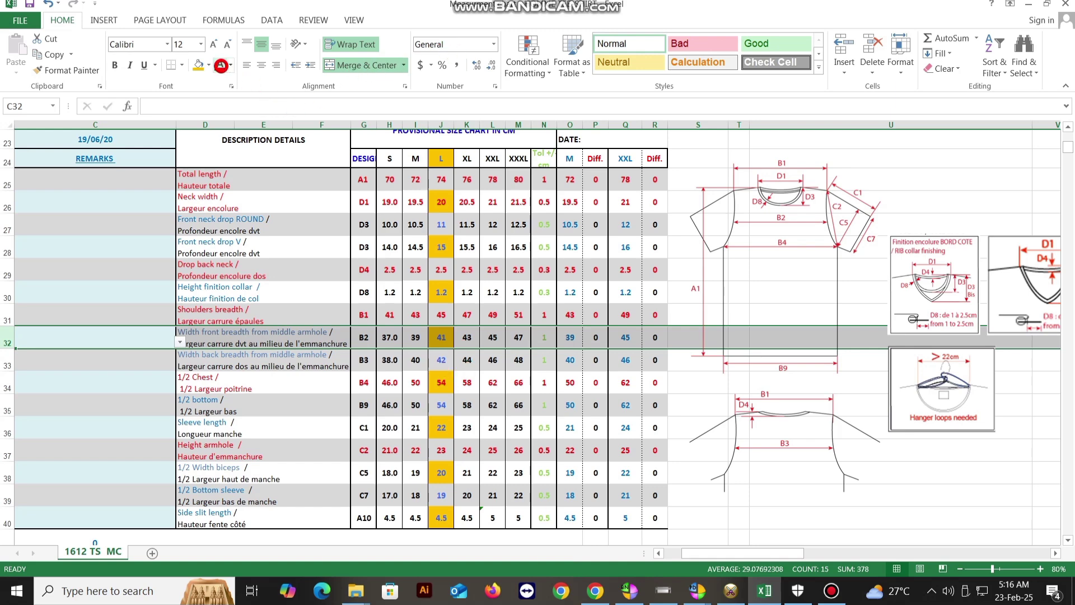
left_click(221, 65)
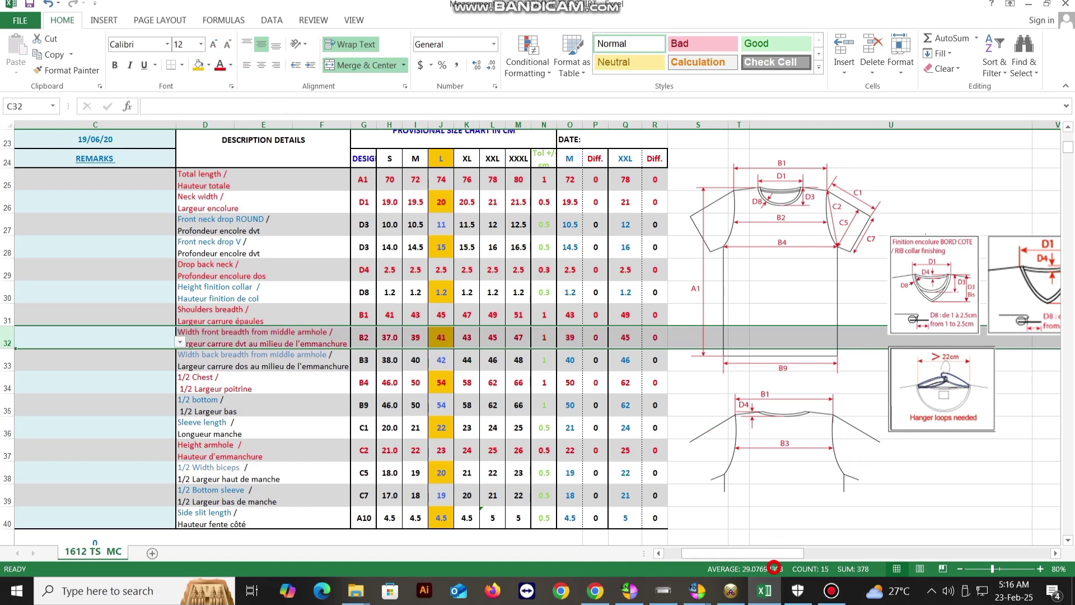
Switch back to Optitex PDS and add a point at the middle of the armhole with Move Point, offset 0 and -0.01 cm
left_click(727, 591)
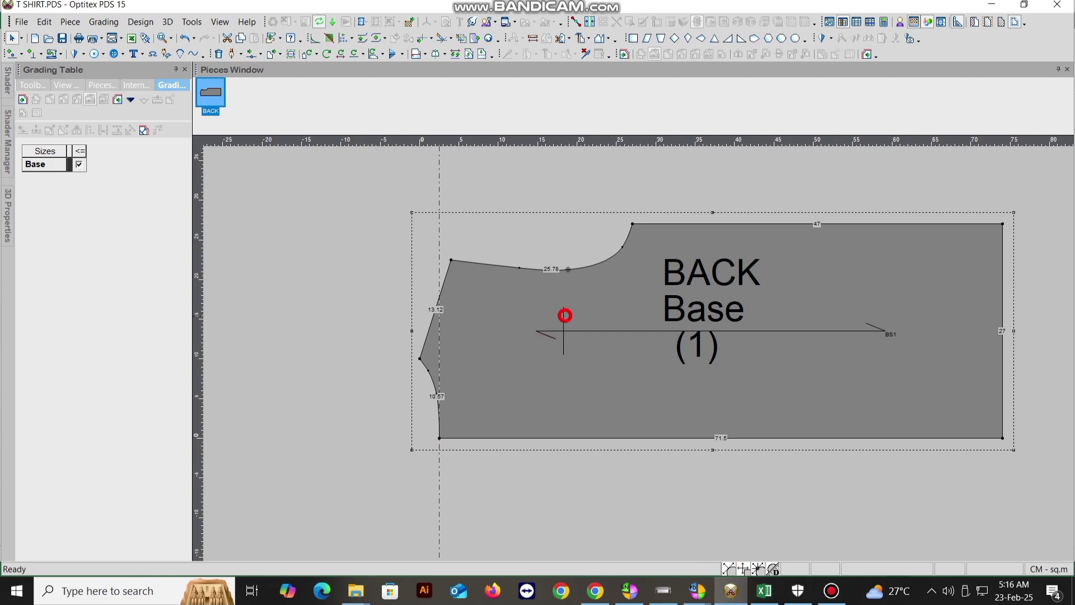
scroll(566, 314, "up", 1)
scroll(620, 352, "down", 2)
scroll(610, 265, "up", 2)
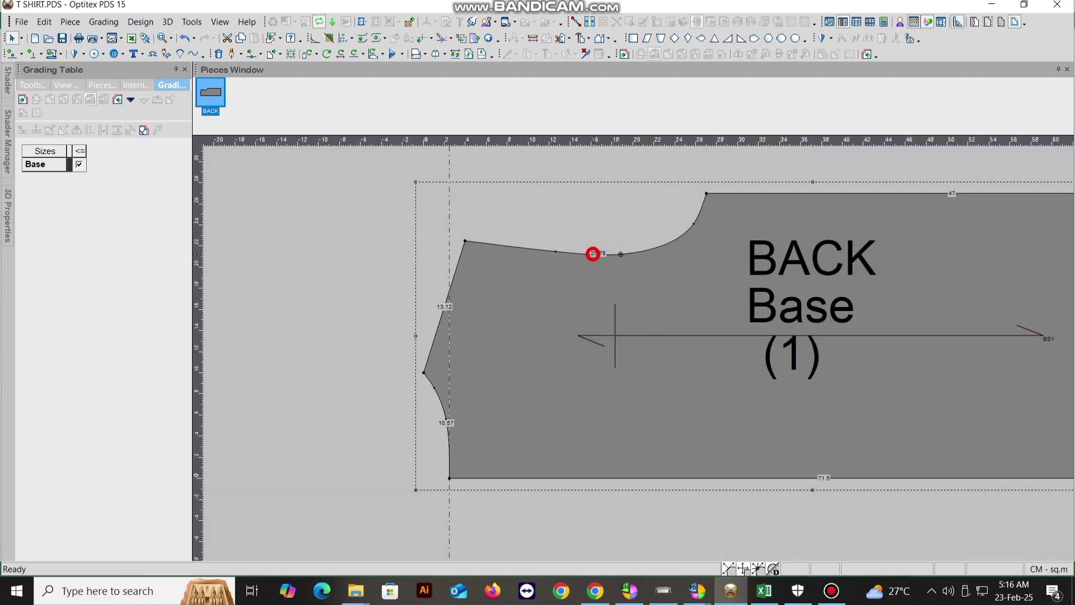
left_click(598, 255)
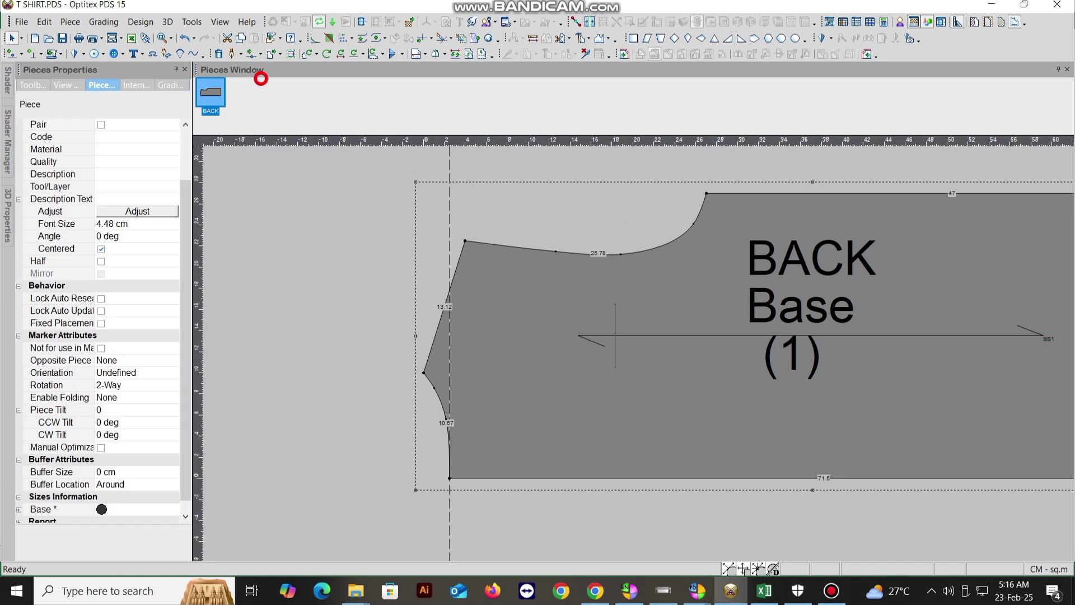
left_click(253, 54)
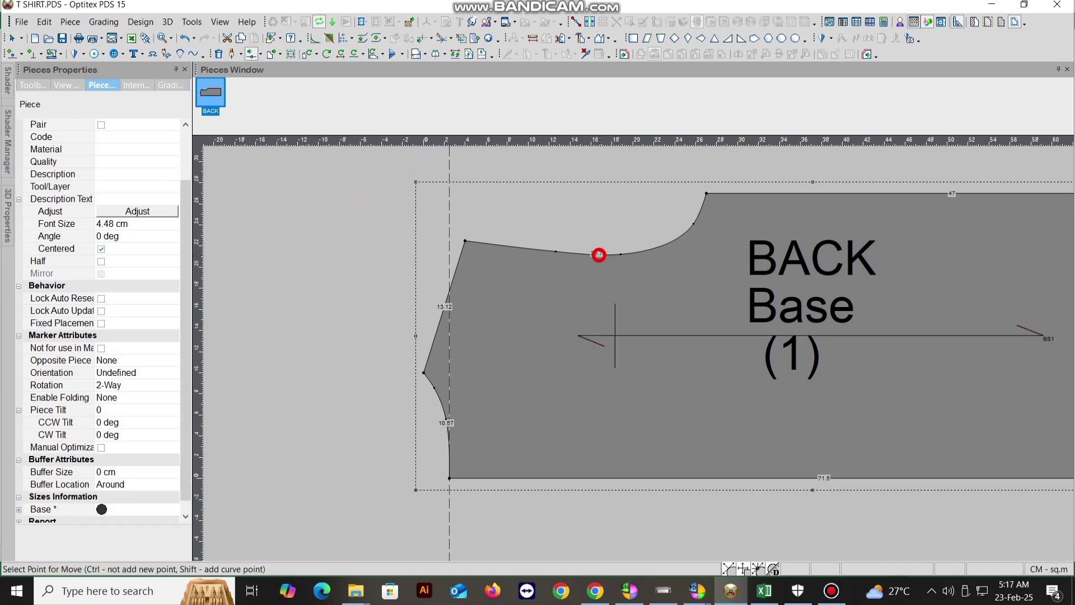
left_click(598, 255)
left_click(551, 399)
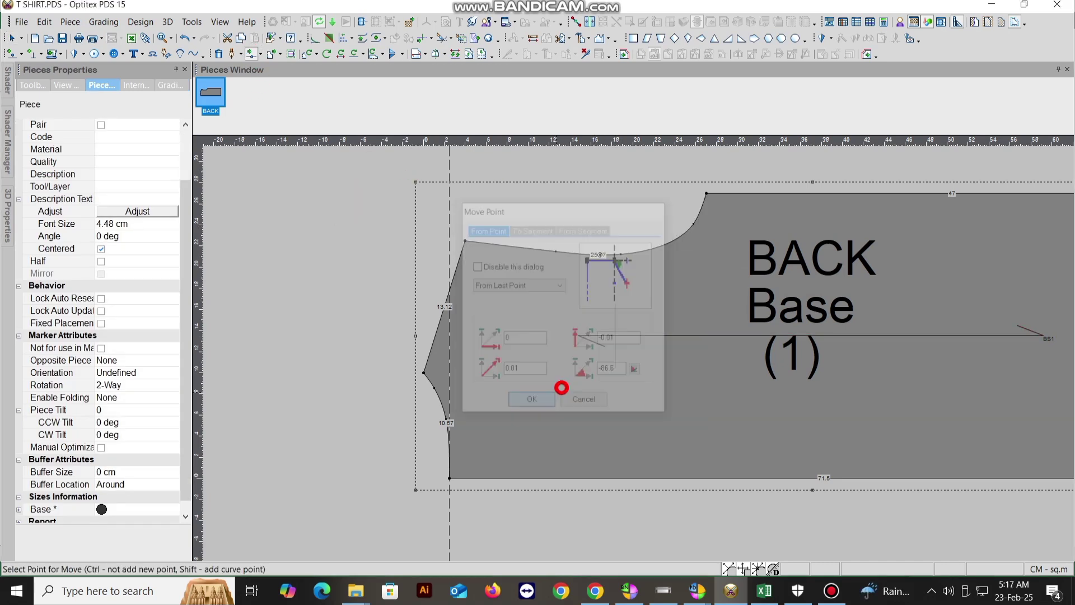
Return to the Select tool and delete the extra armhole curve point just beyond the midpoint, toward the underarm
scroll(643, 273, "up", 2)
right_click(619, 240)
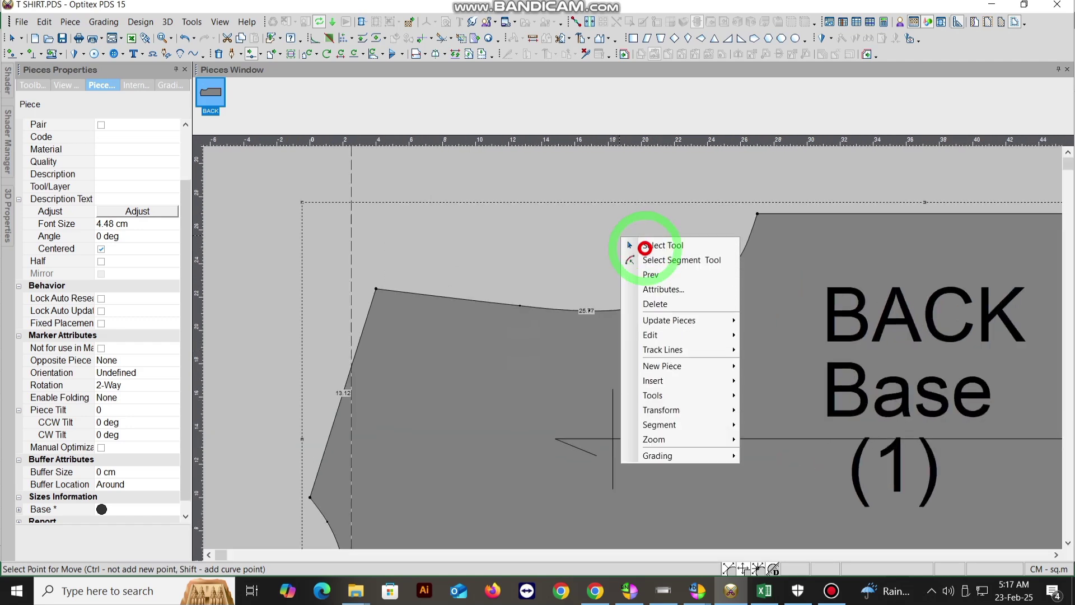
left_click(623, 242)
key("Delete")
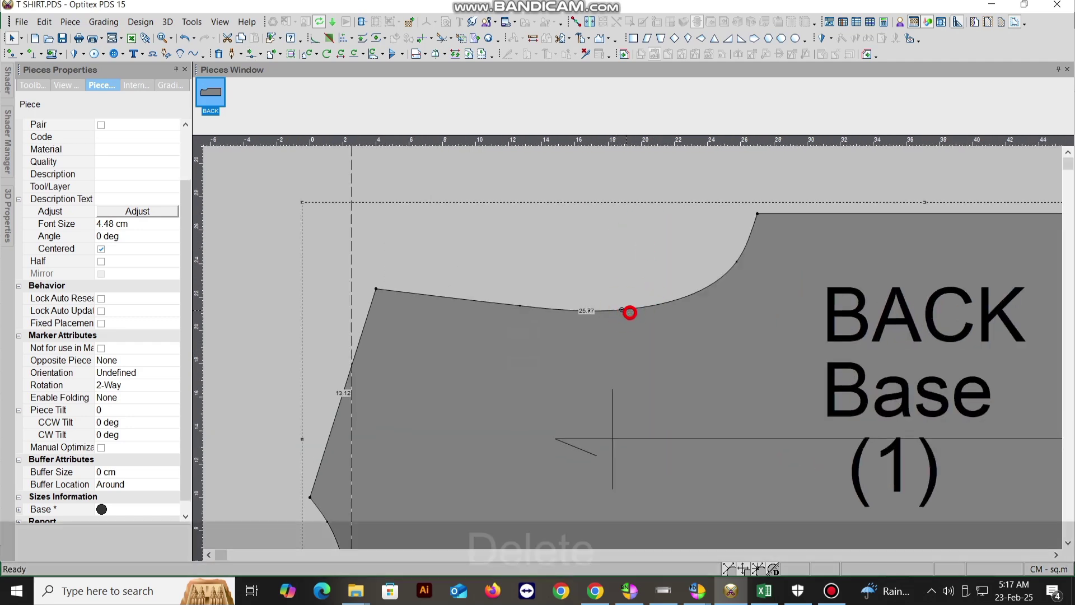
scroll(632, 348, "down", 2)
scroll(638, 351, "down", 2)
scroll(642, 353, "up", 3)
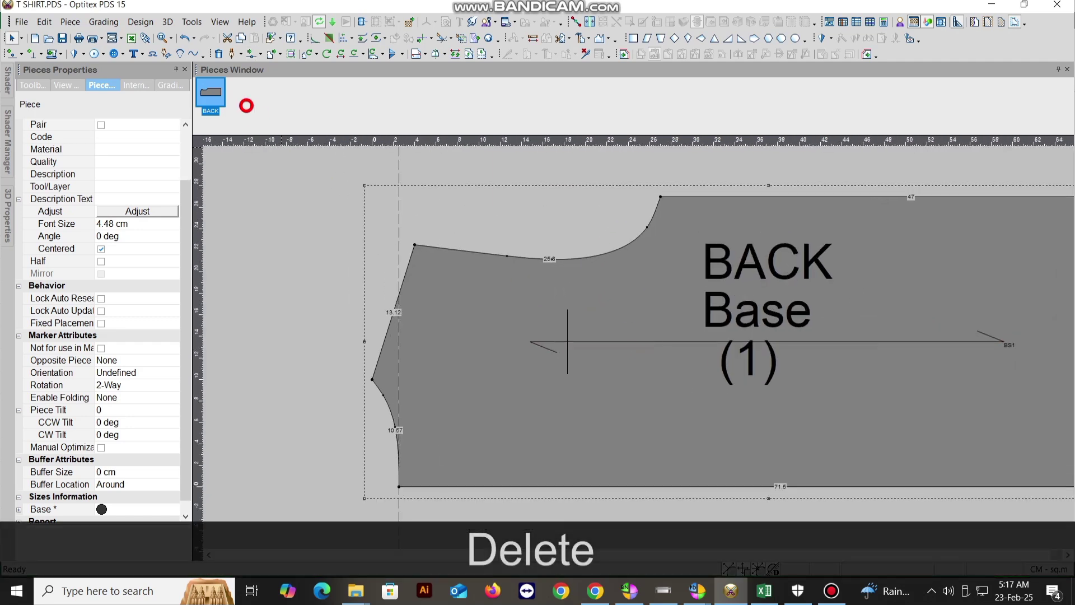
left_click(254, 55)
scroll(628, 372, "down", 2)
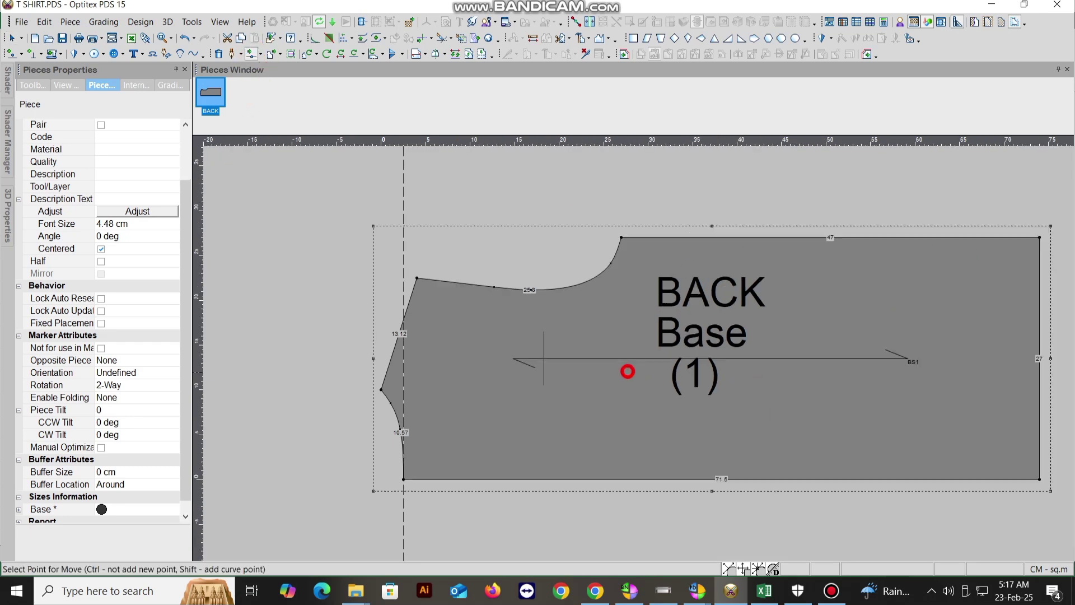
scroll(636, 346, "up", 2)
left_click(533, 38)
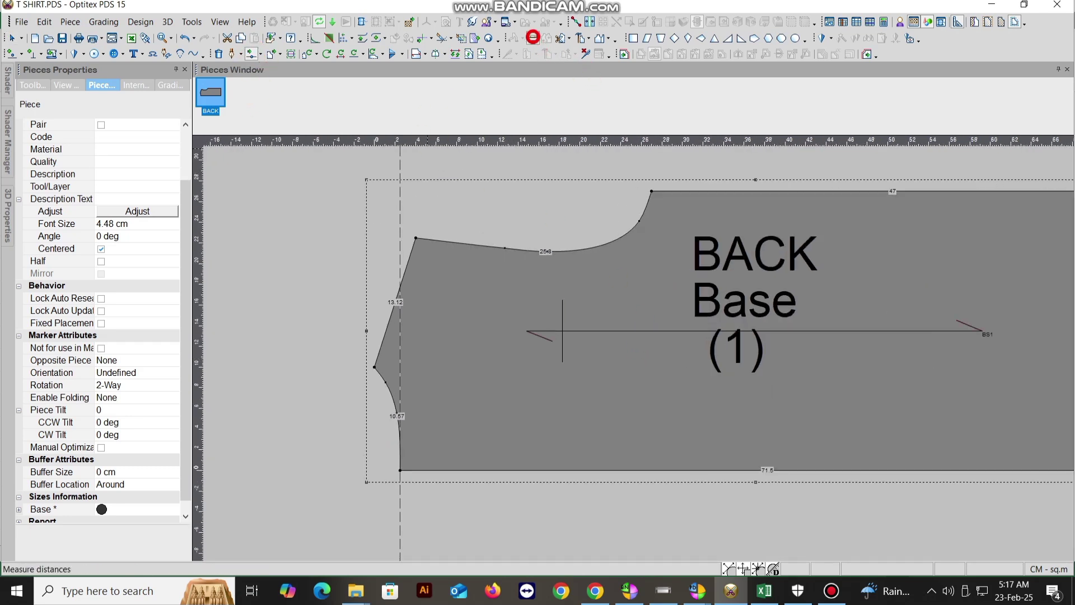
Select the point at the middle of the armhole and make it a grading point, splitting the armhole there
right_click(570, 211)
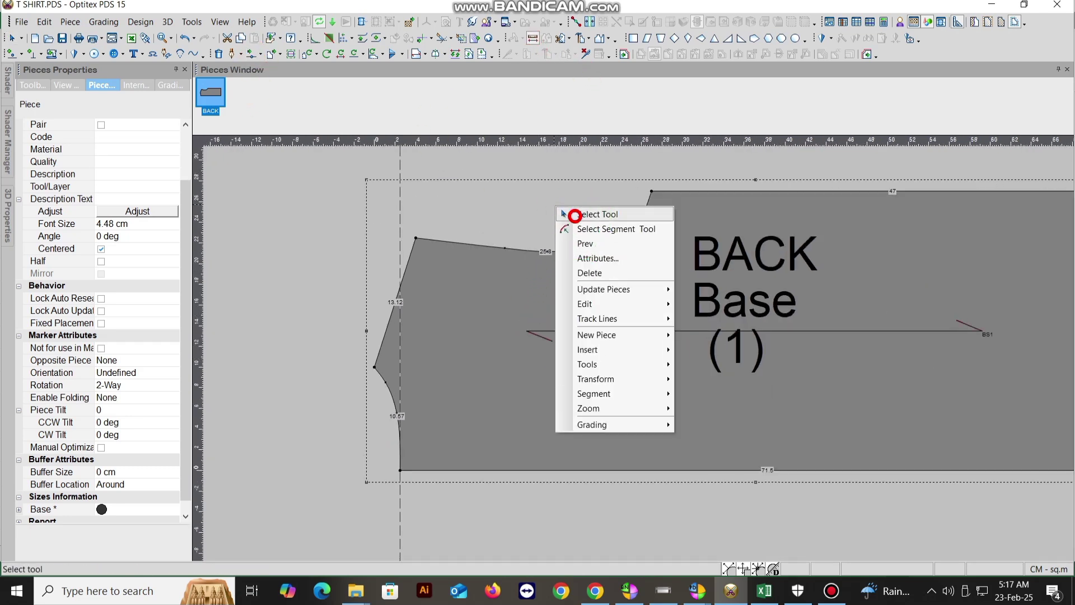
left_click(549, 254)
left_click(547, 251)
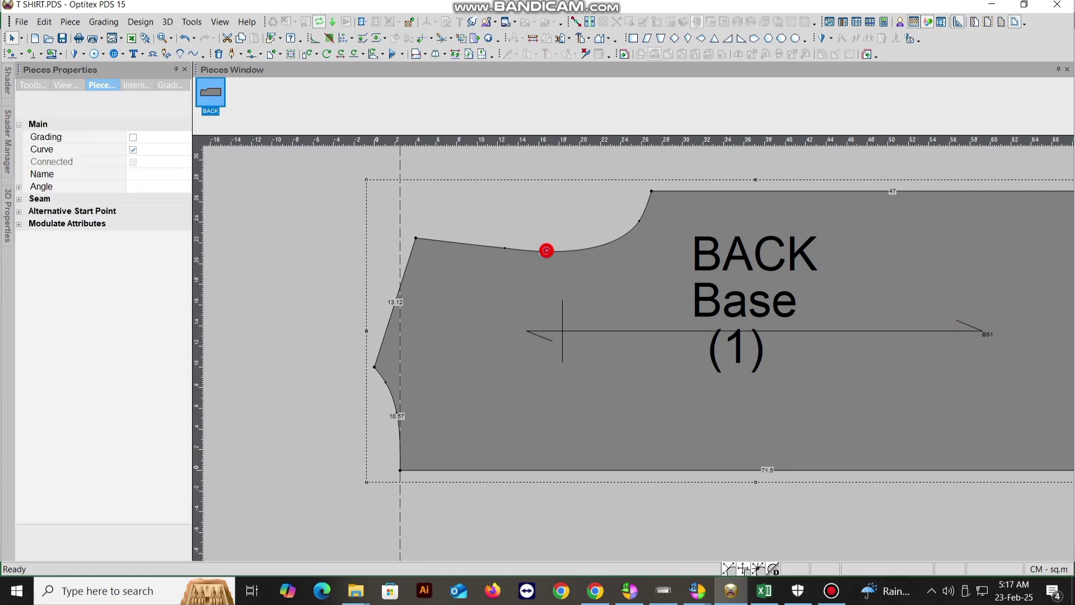
left_click(133, 136)
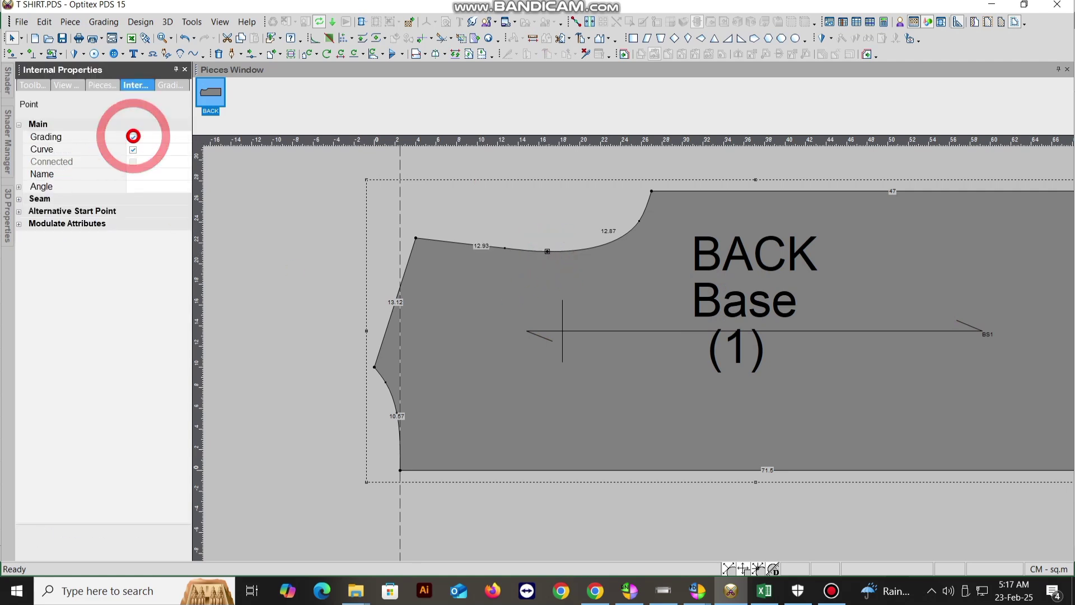
Measure from the mid-armhole point straight across to the centre back line and compare the distance with the Excel size chart
left_click(530, 38)
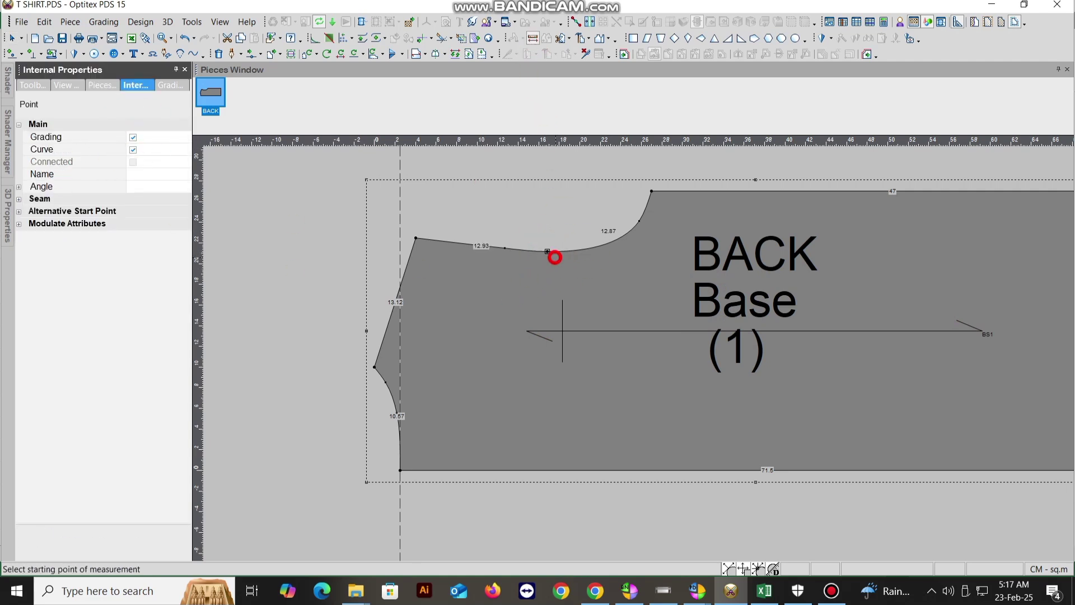
left_click(548, 253)
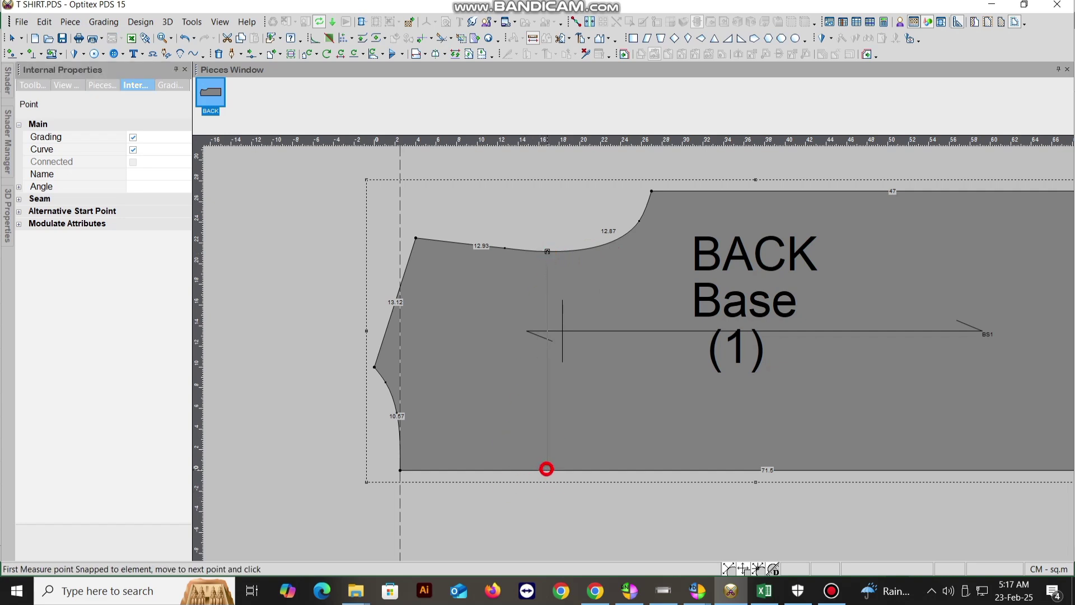
left_click(547, 468)
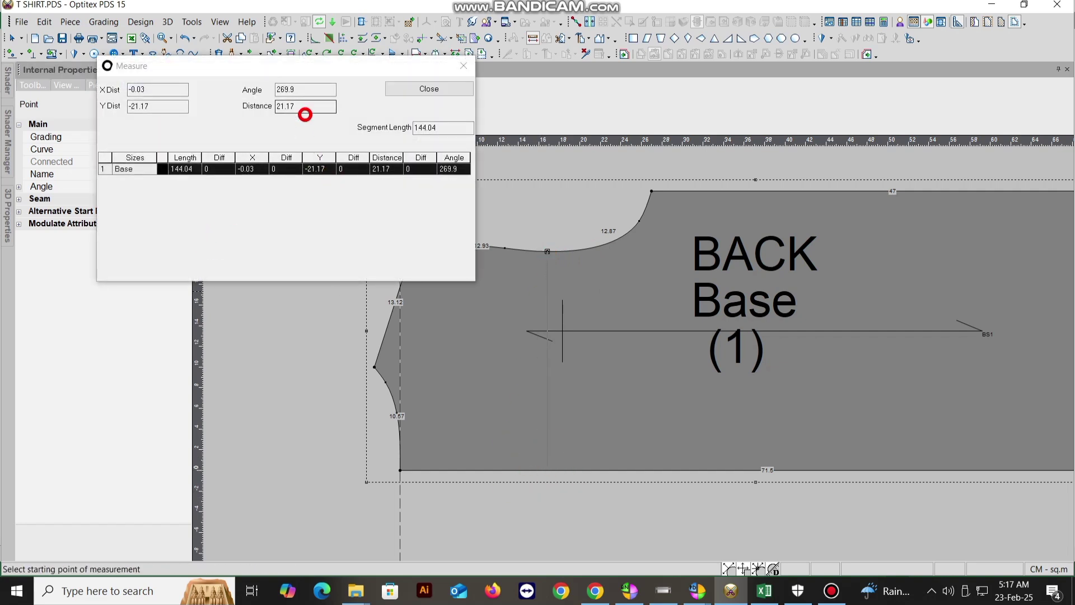
key("alt+Tab")
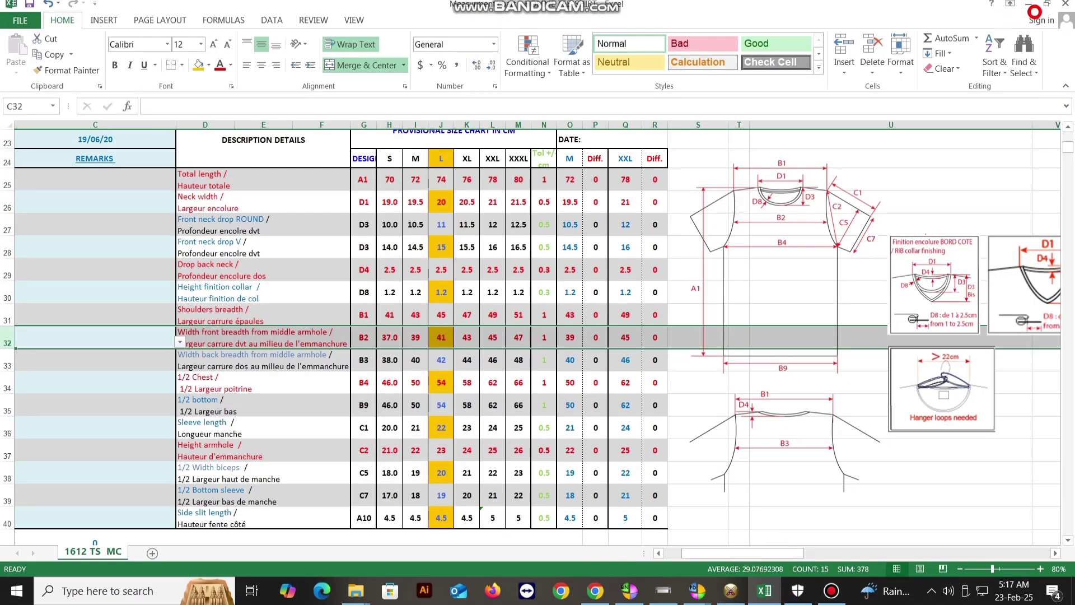
left_click(730, 591)
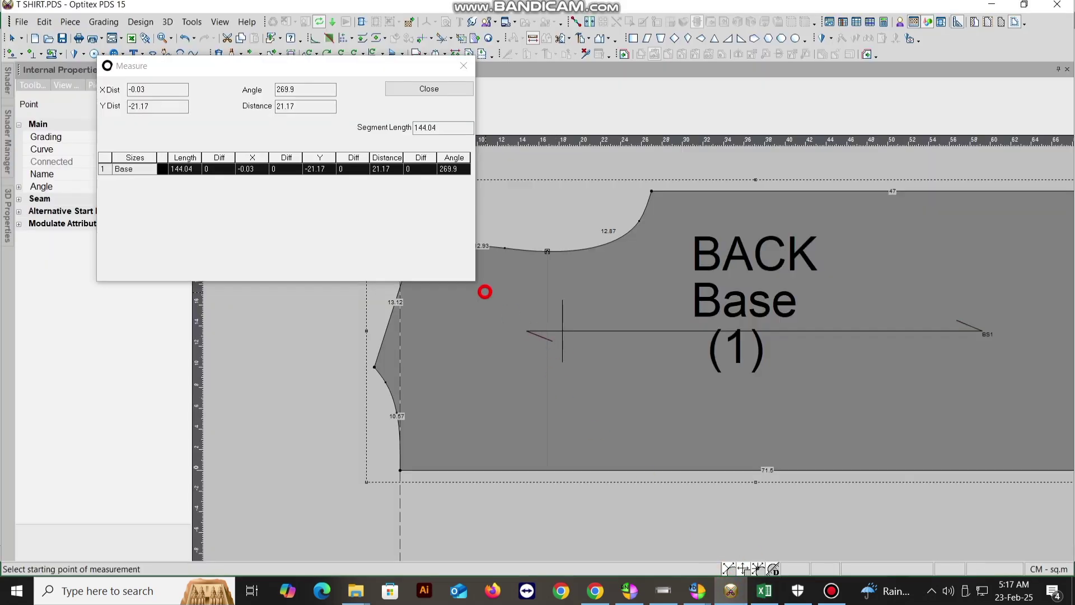
left_click(432, 90)
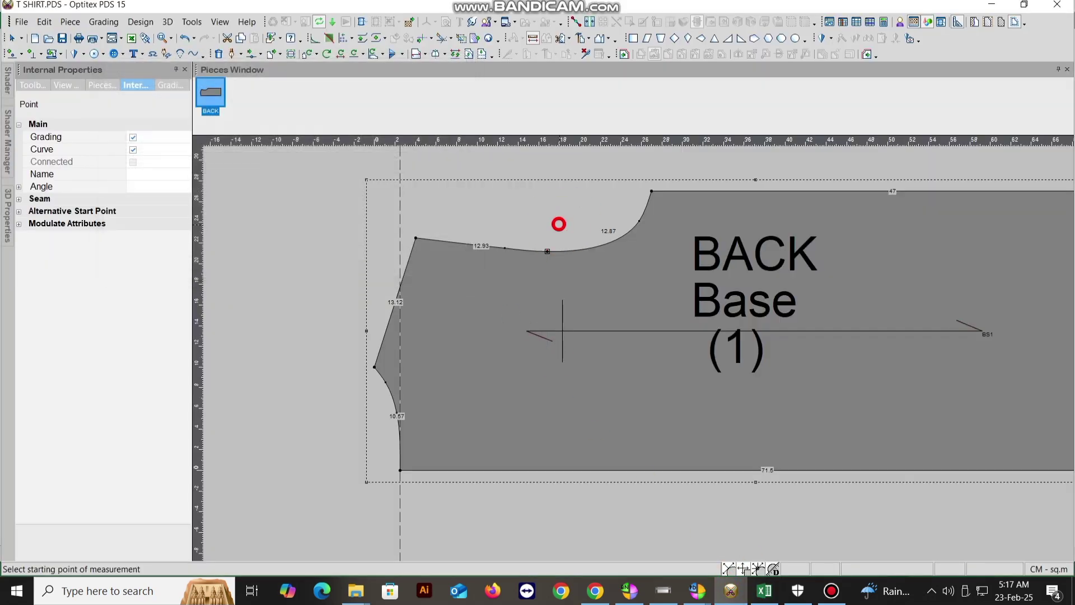
Return to the Select tool and delete the extra armhole curve point between the shoulder and the mid-armhole point
right_click(555, 223)
left_click(528, 249)
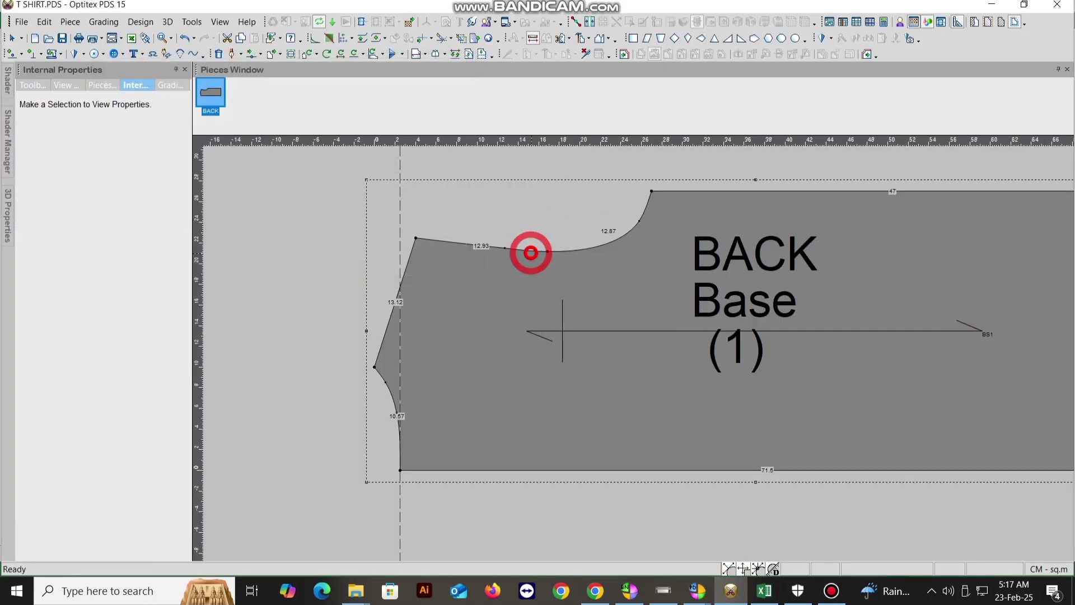
left_click(504, 247)
key("Delete")
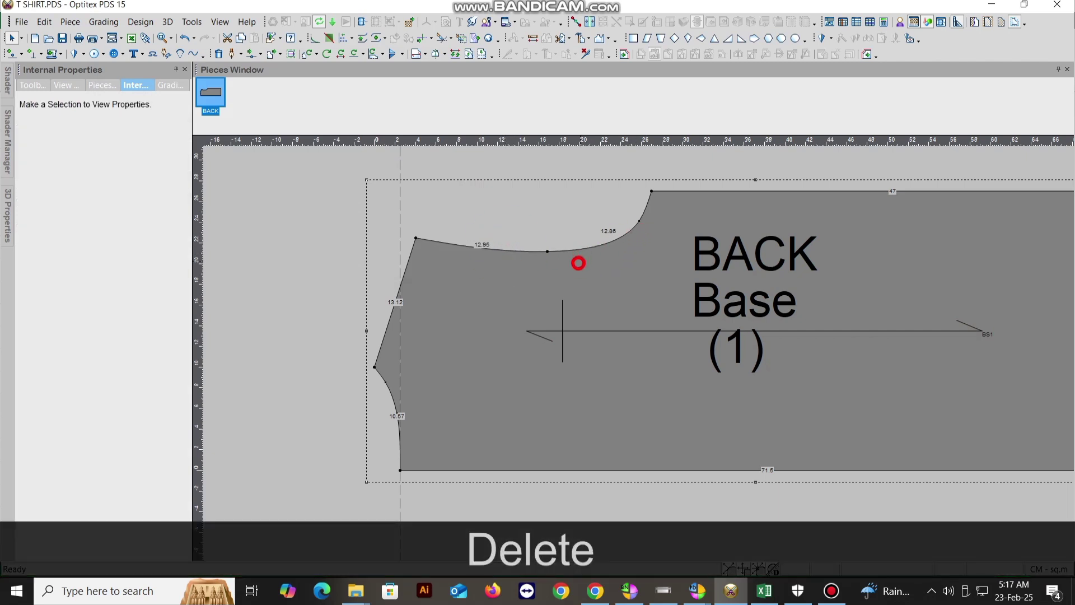
key("q")
right_click(282, 200)
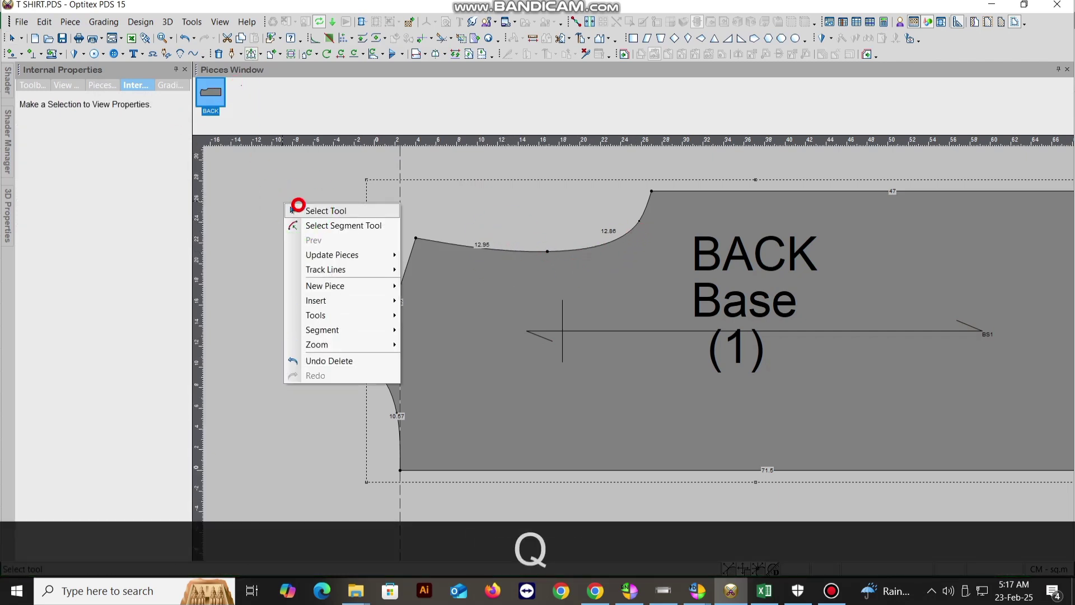
left_click(294, 211)
left_click(257, 54)
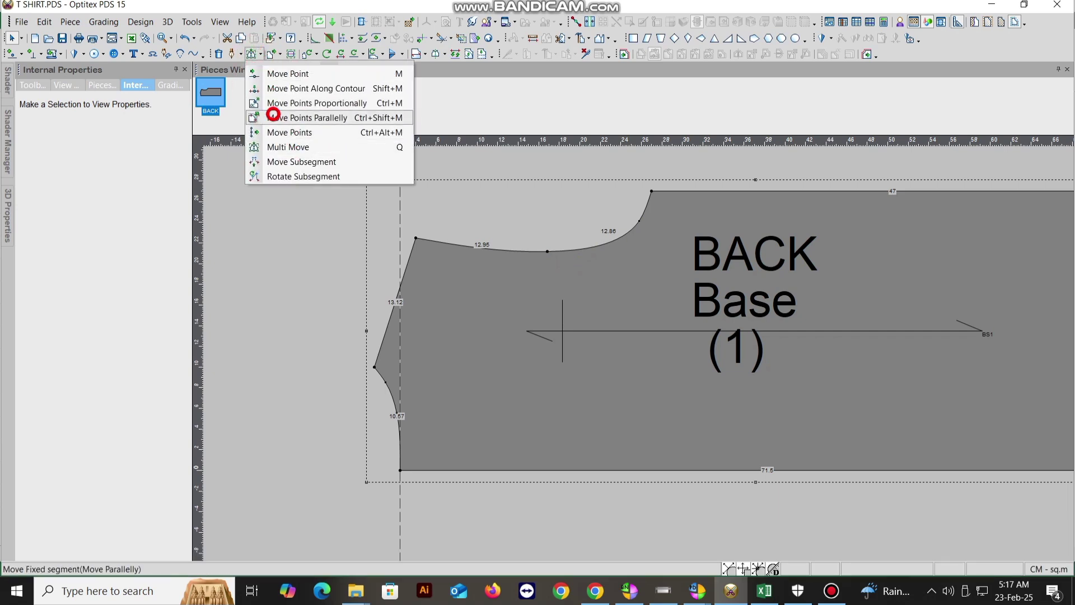
left_click(274, 103)
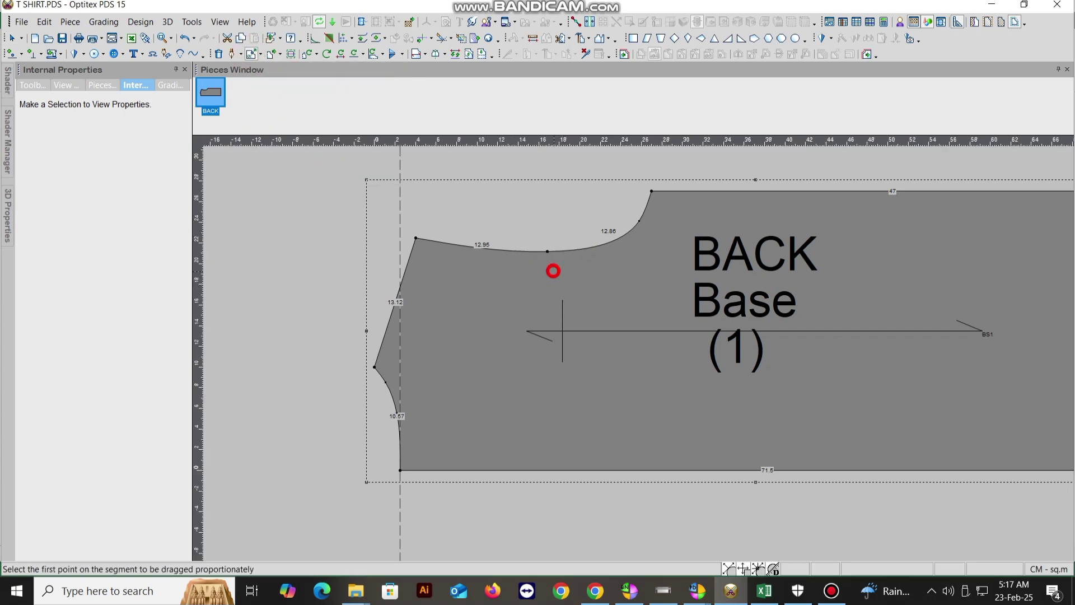
Move the mid-armhole point with Multi Move by X 0 and Y -0.6 cm, and return to the Select tool
left_click(259, 54)
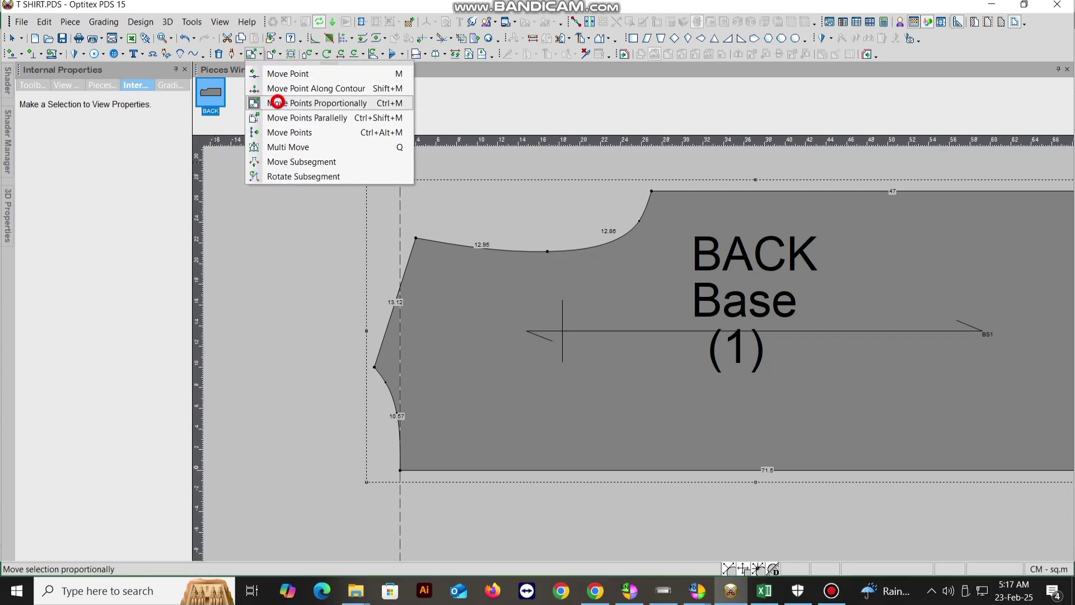
left_click(273, 146)
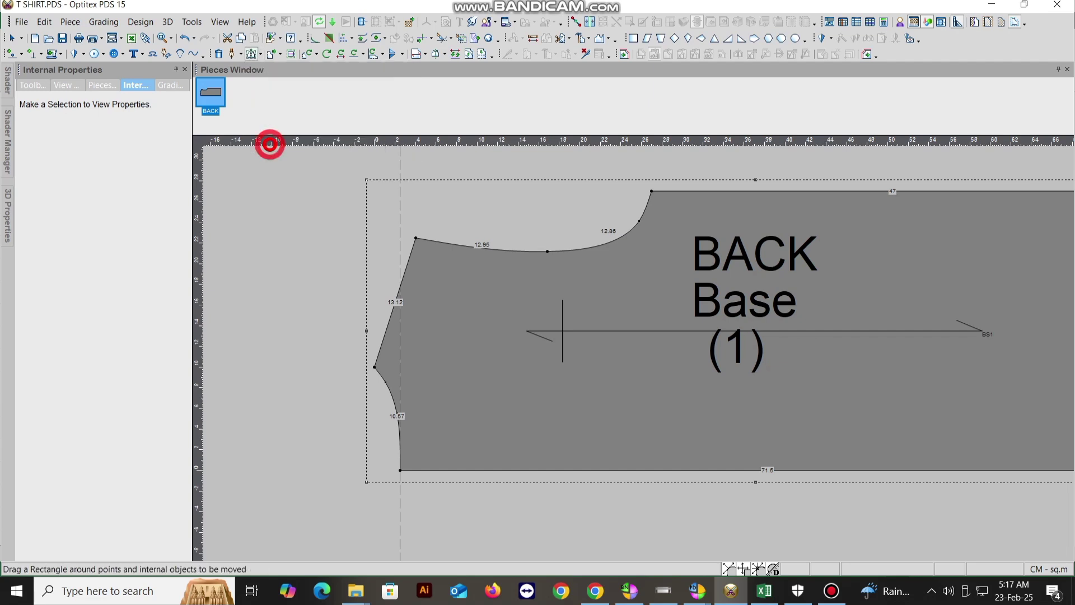
left_click_drag(539, 234, 547, 257)
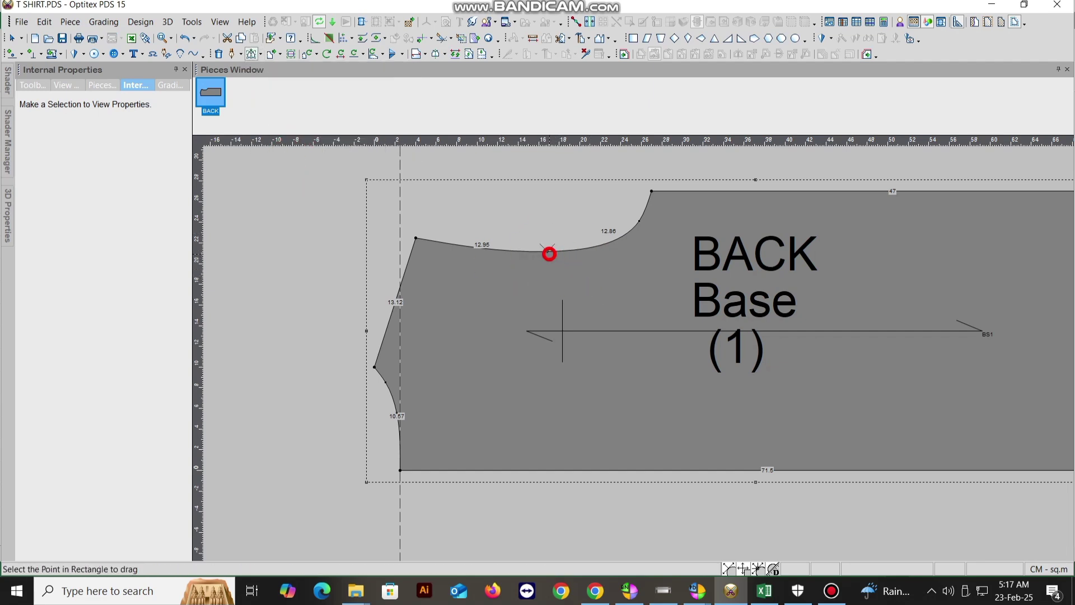
left_click(548, 251)
left_click(549, 252)
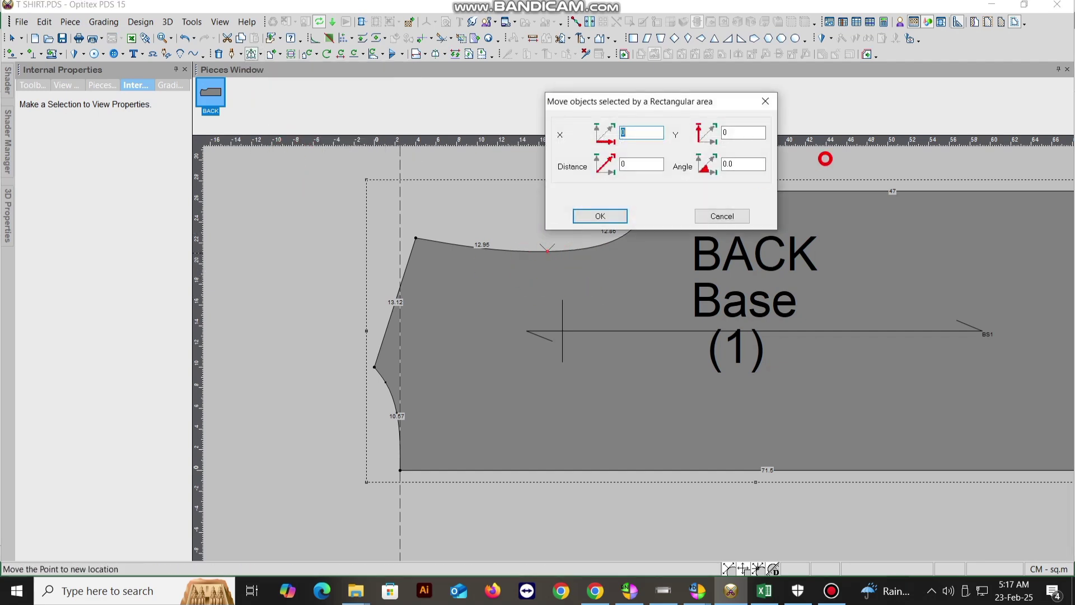
left_click(744, 132)
type("-.6")
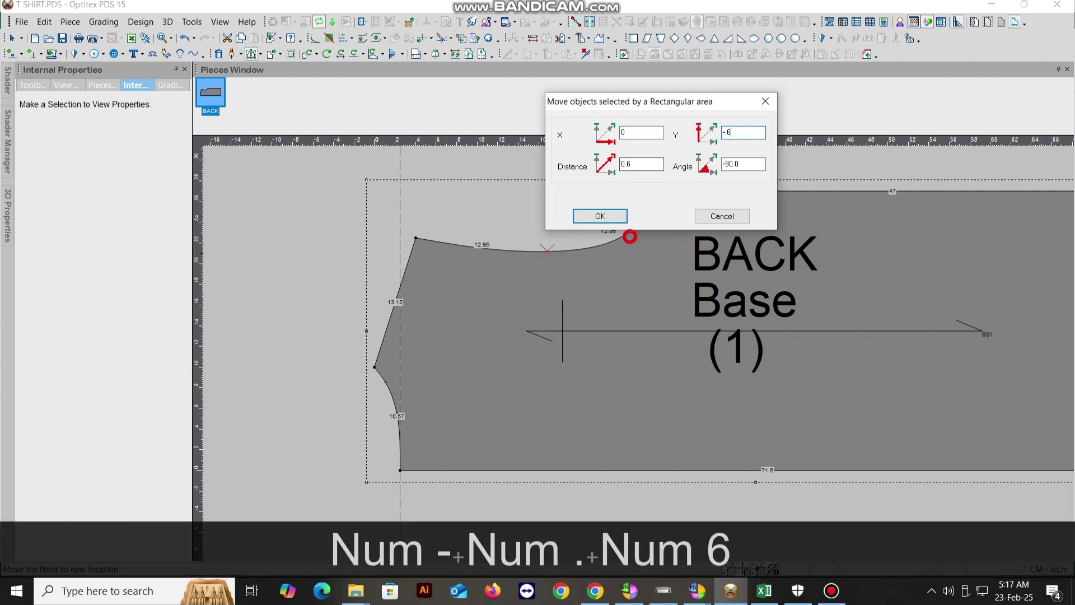
left_click(619, 217)
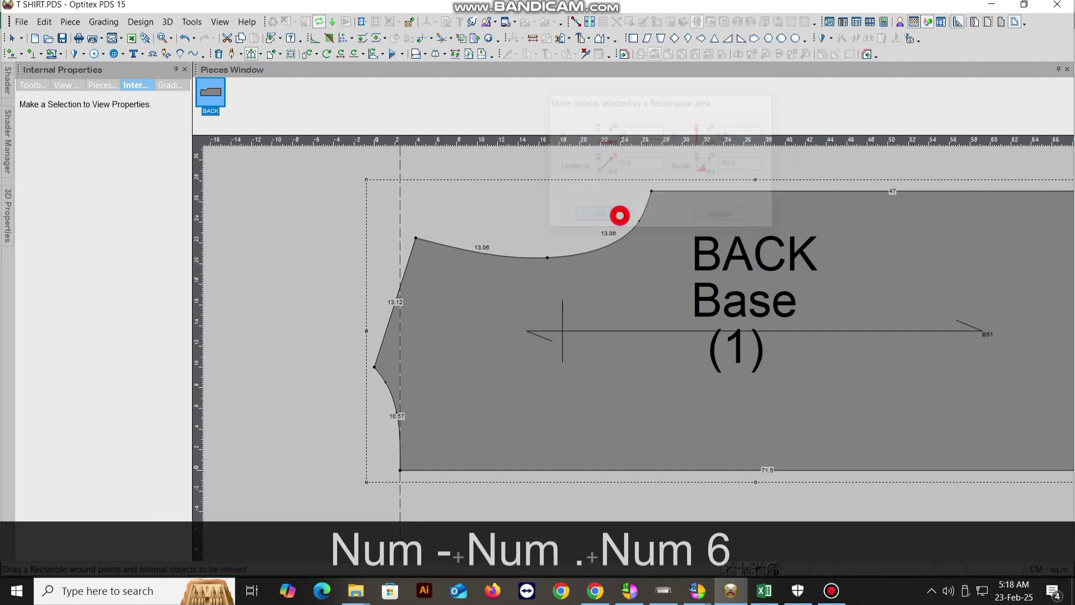
right_click(580, 210)
left_click(642, 245)
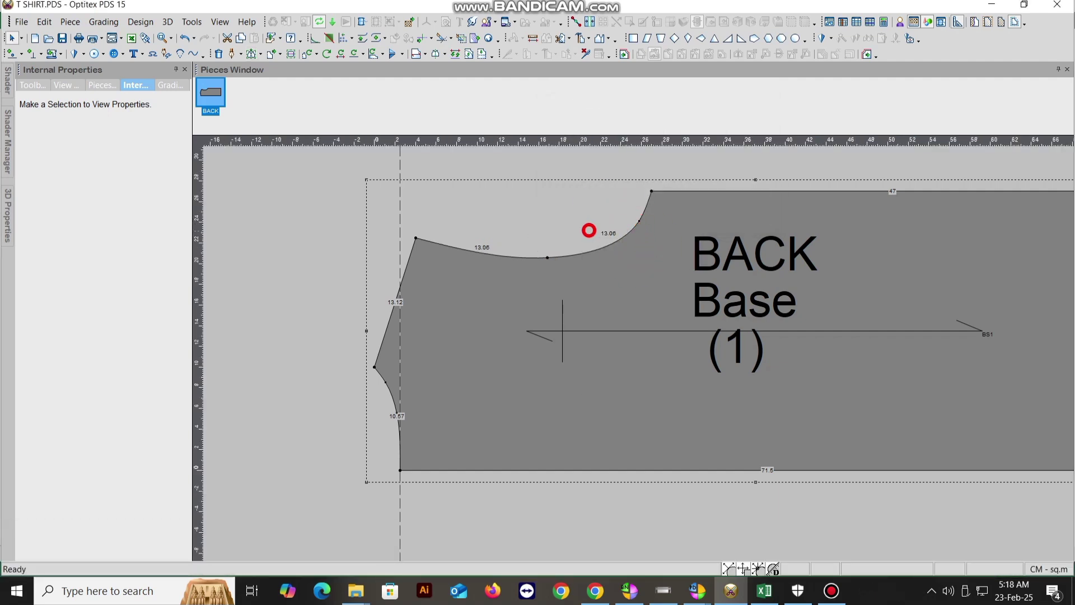
Measure the width from the moved mid-armhole point to the centre back line, and return to the Select tool
left_click(533, 38)
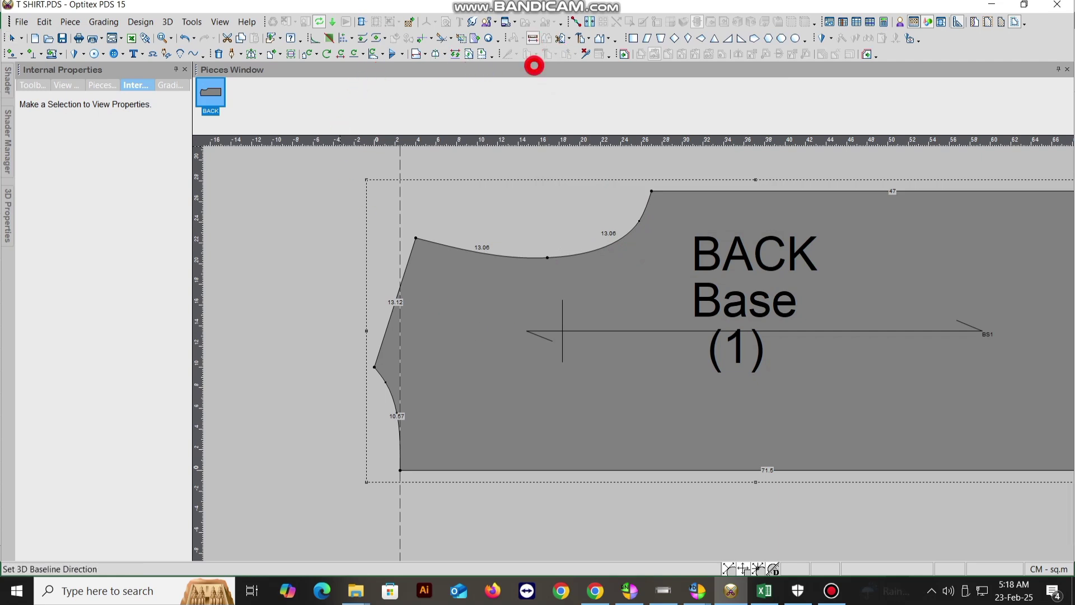
left_click(547, 257)
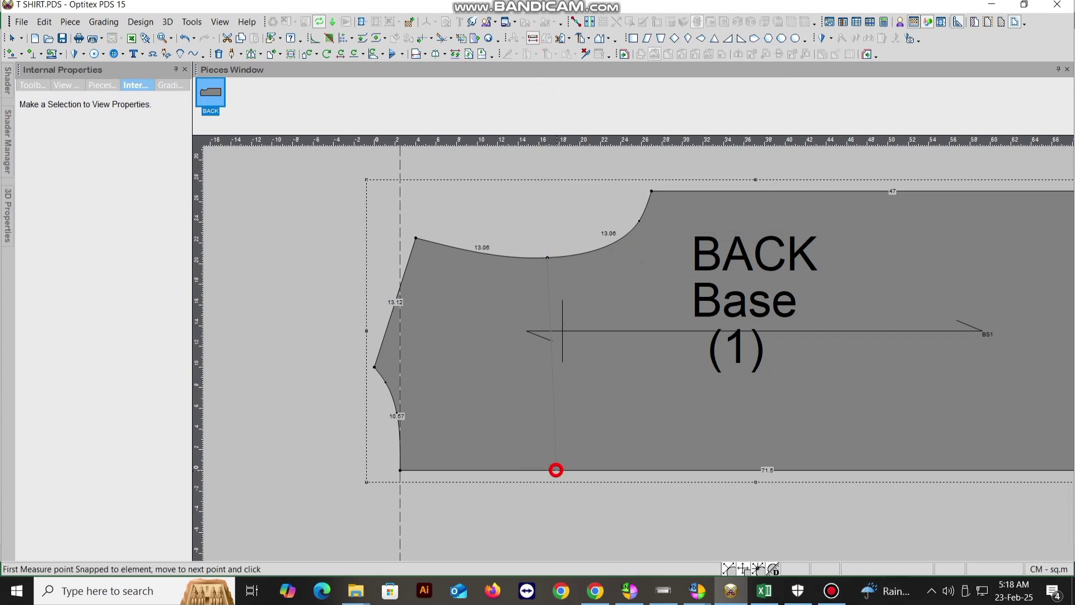
left_click(556, 470)
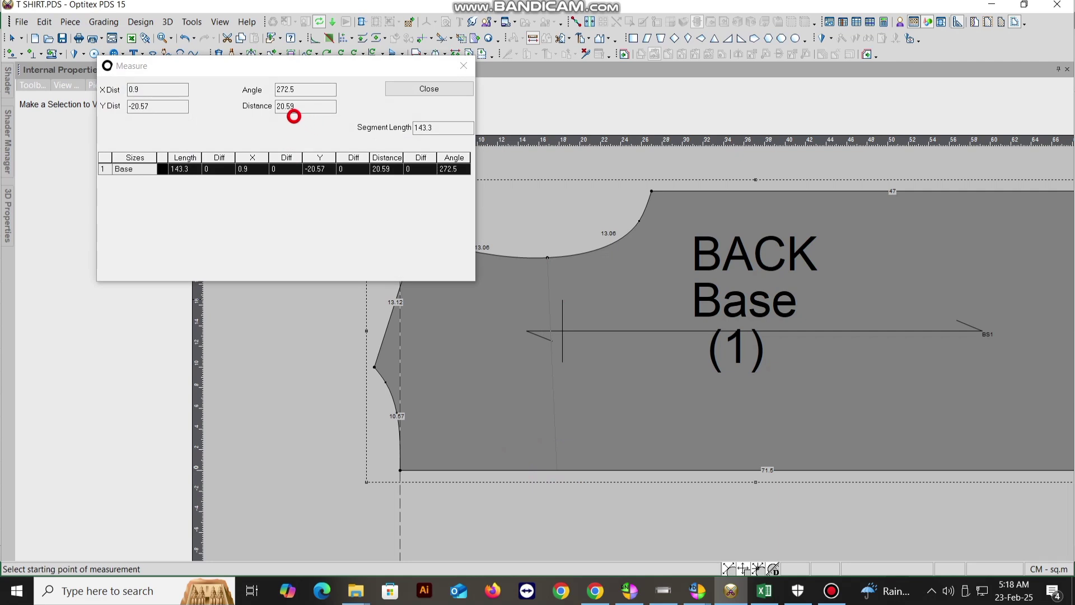
left_click(435, 90)
right_click(588, 206)
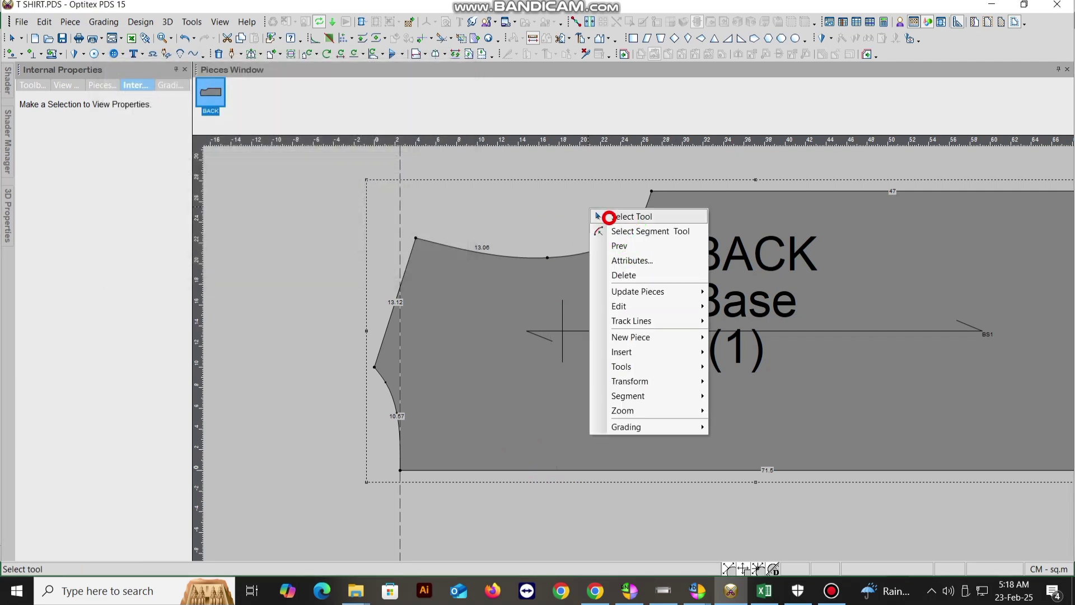
left_click(600, 213)
Move the armhole curve point near the underarm with Move Point, offset 0.1 and -0.36 cm
scroll(637, 366, "up", 2)
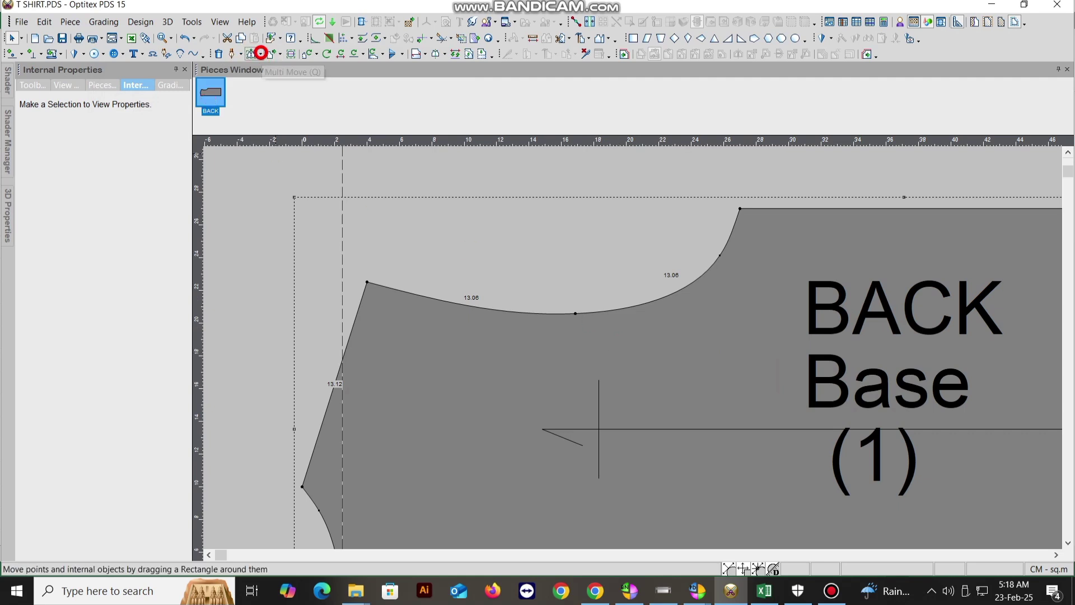
left_click(259, 55)
left_click(280, 74)
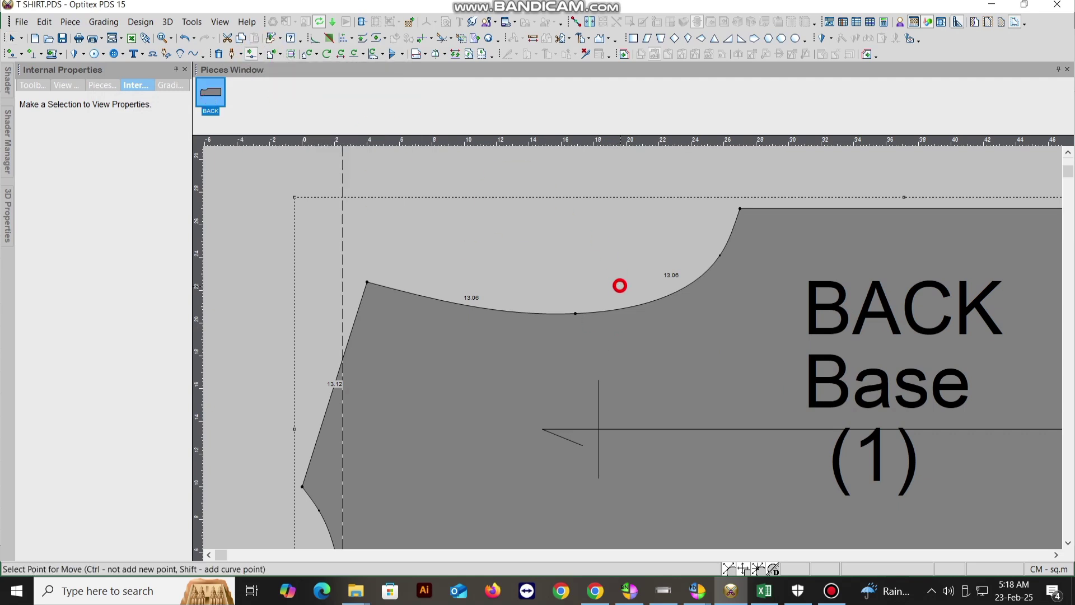
scroll(651, 292, "up", 2)
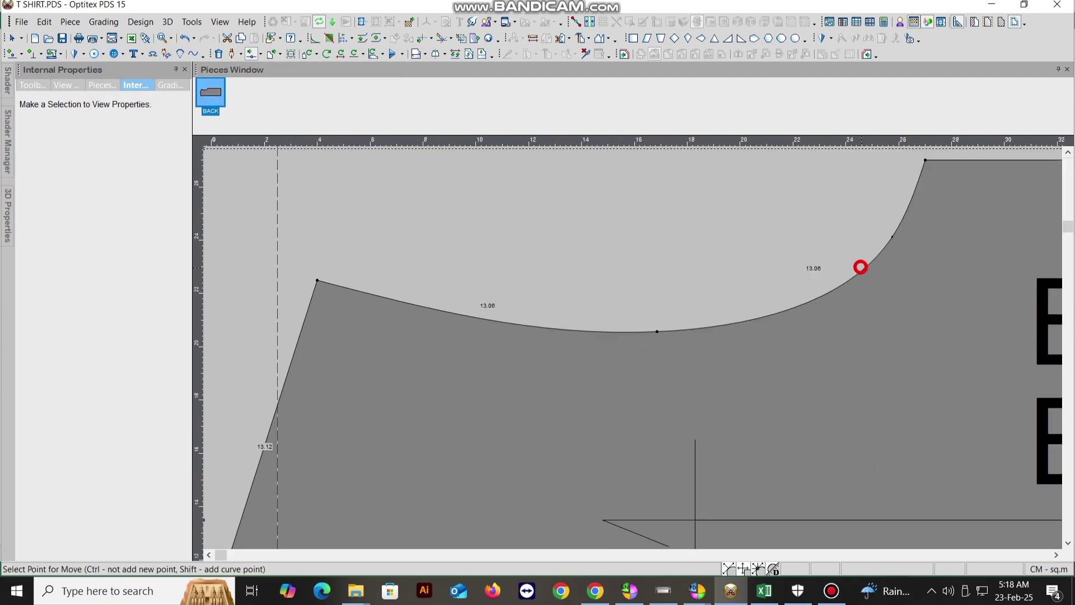
scroll(582, 389, "up", 1)
scroll(582, 388, "down", 1)
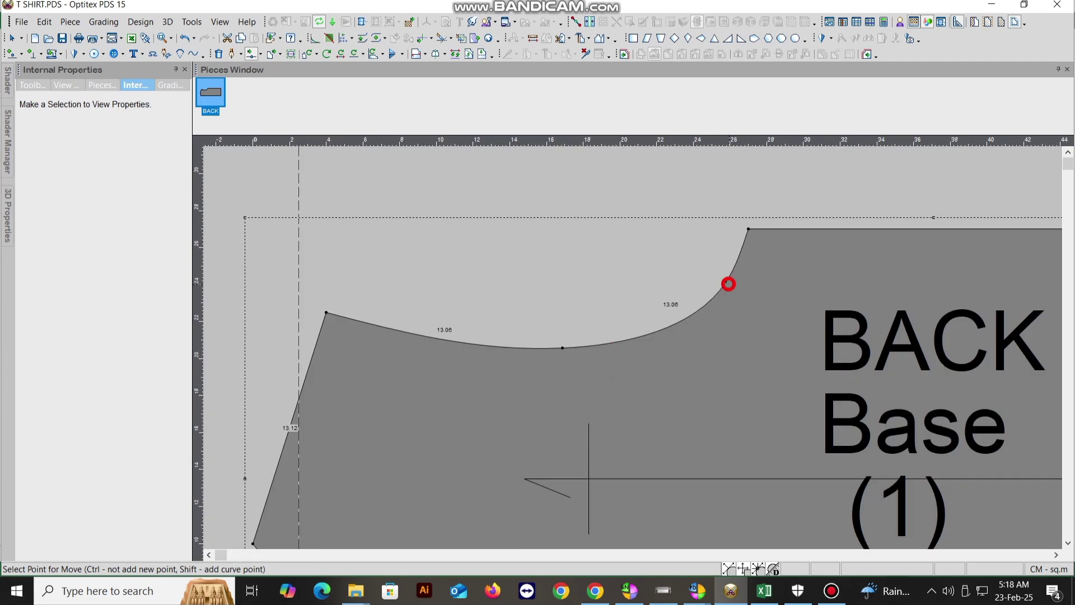
left_click(727, 282)
left_click(727, 288)
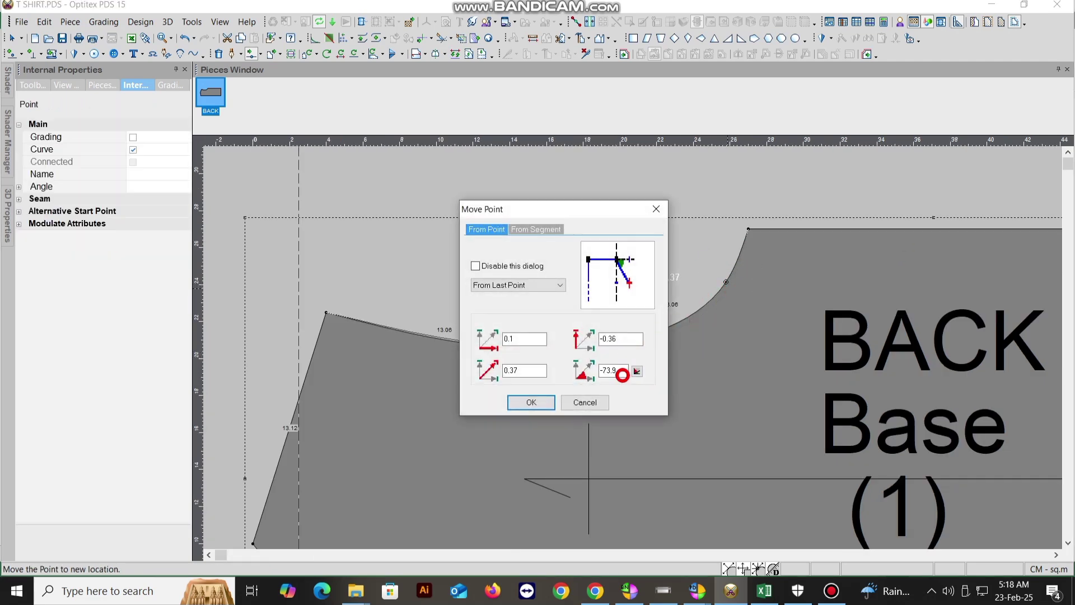
left_click(548, 400)
Add a curve point on the armhole between the shoulder and the midpoint with Move Point, offset -0.02 and 0.12 cm
scroll(630, 347, "down", 1)
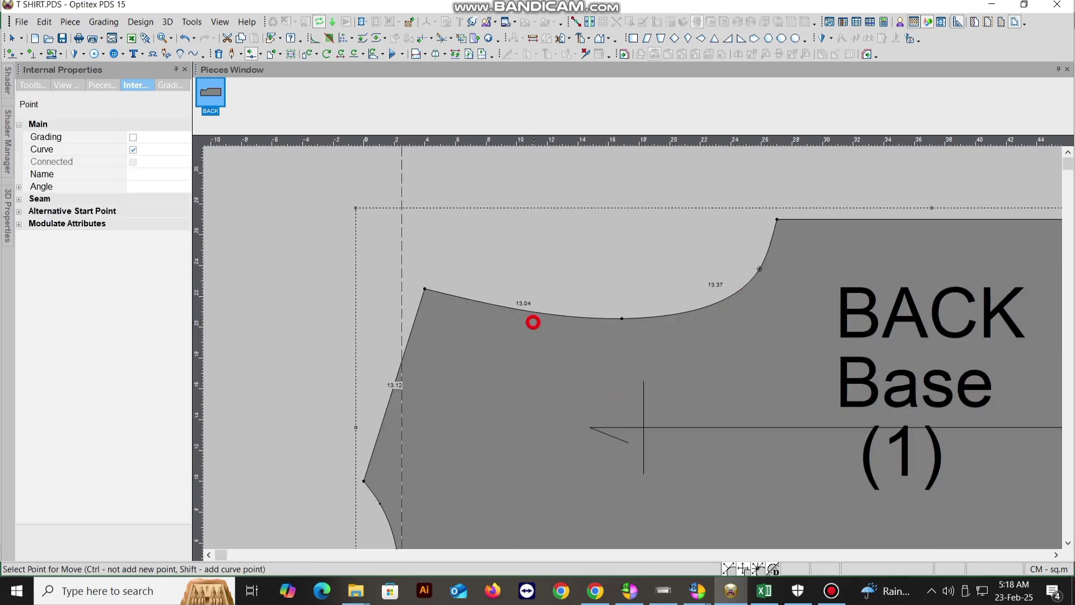
left_click(536, 315)
left_click(536, 310)
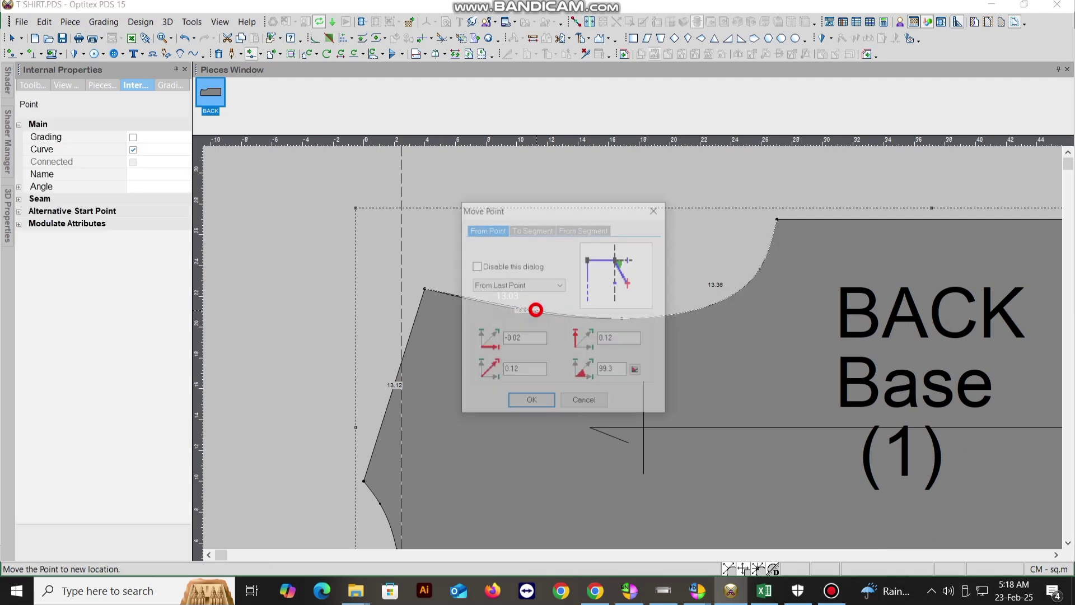
left_click(547, 402)
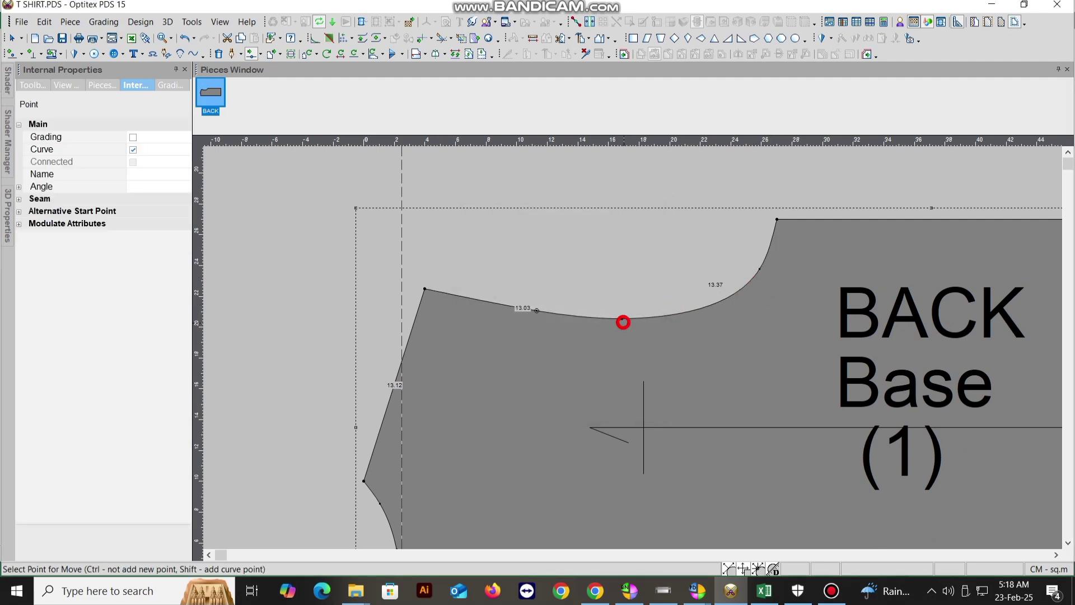
Move the armhole curve point near the underarm closer to the underarm corner to round the curve
scroll(623, 323, "up", 2)
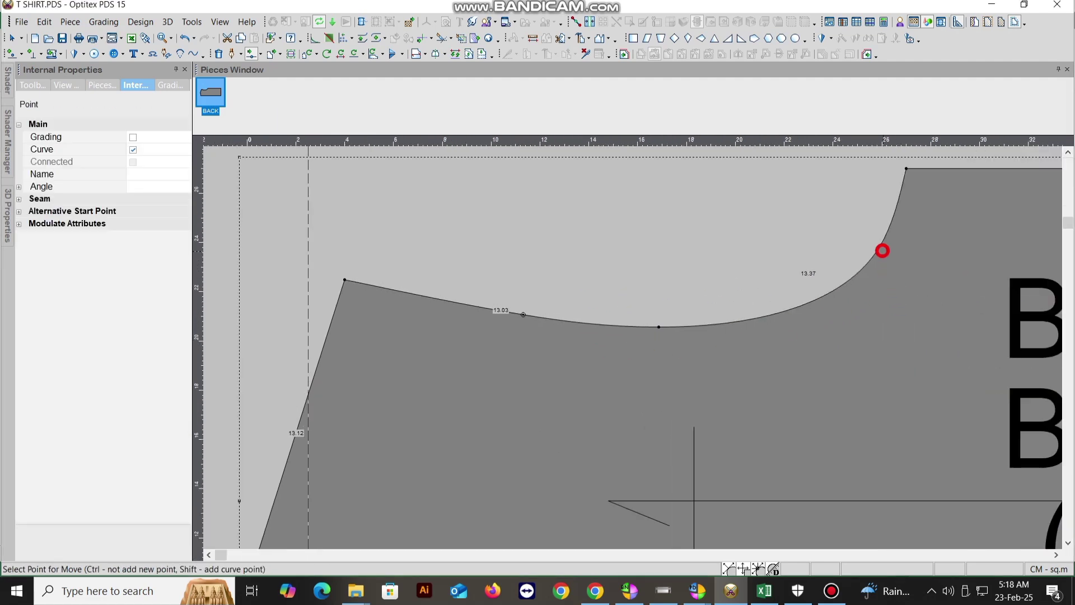
left_click(878, 247)
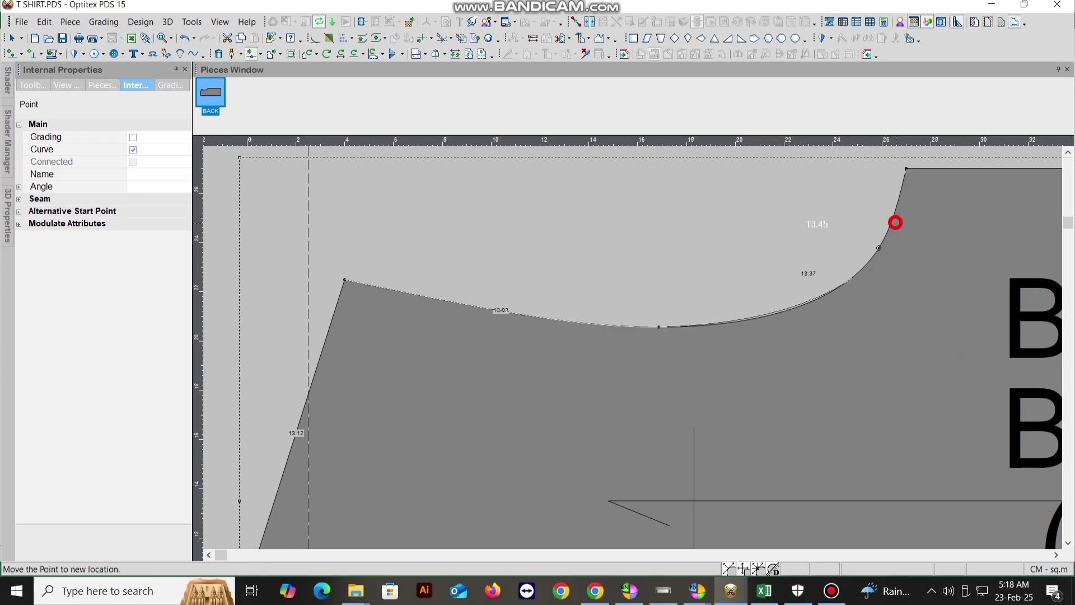
left_click(810, 327)
left_click(548, 402)
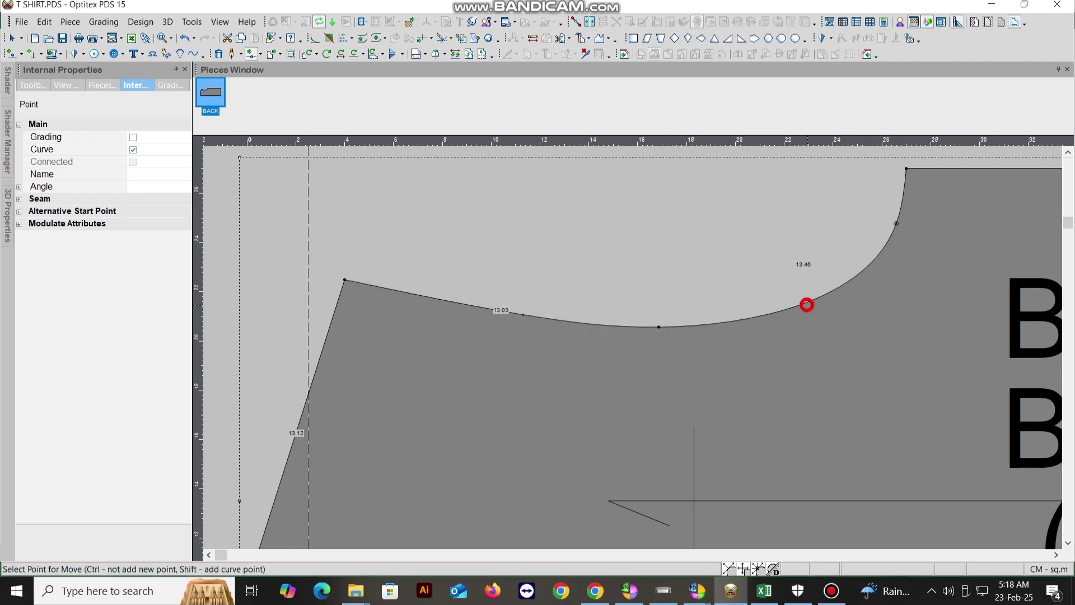
Add a curve point on the armhole between the midpoint and the underarm curve point, offset 0.22 and -0.05 cm
left_click(798, 304)
left_click(804, 306)
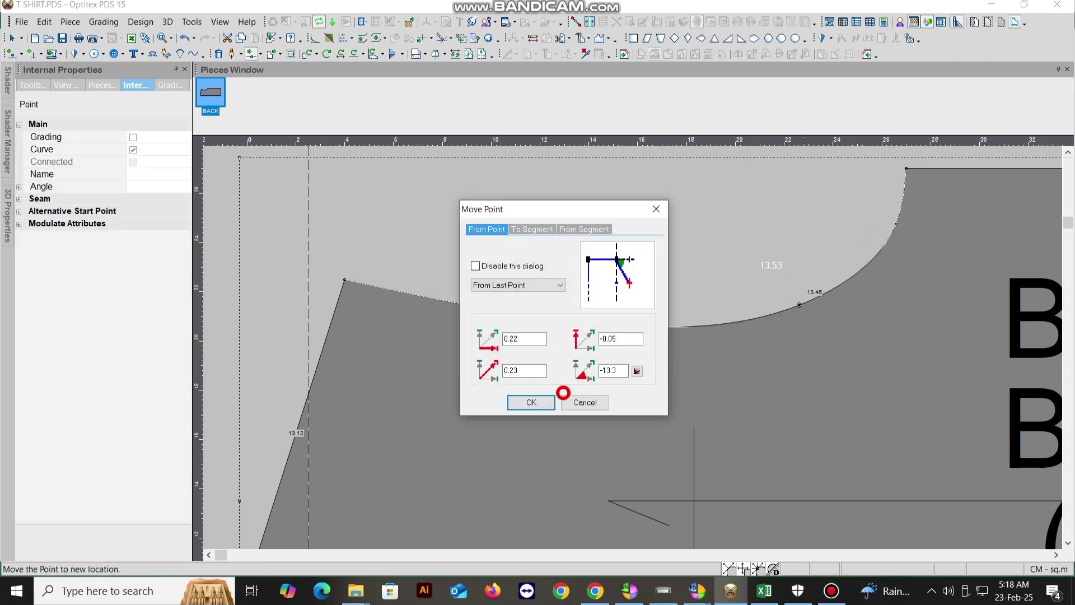
left_click(522, 401)
scroll(631, 343, "down", 2)
scroll(632, 349, "up", 1)
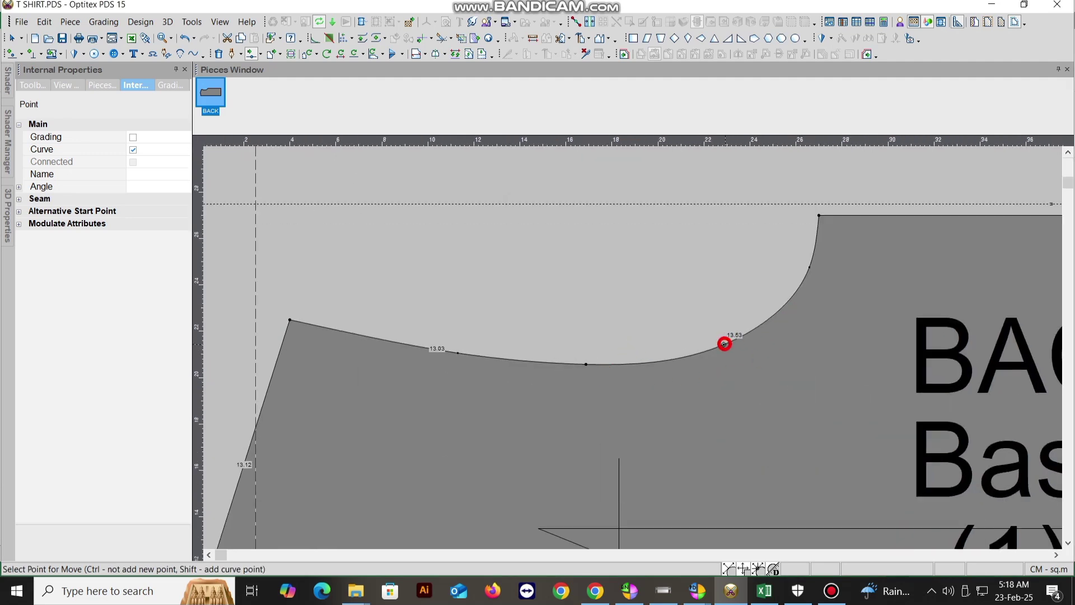
Nudge the armhole curve point between the midpoint and the underarm slightly into the piece with Move Point
left_click(725, 343)
left_click(727, 346)
left_click(531, 404)
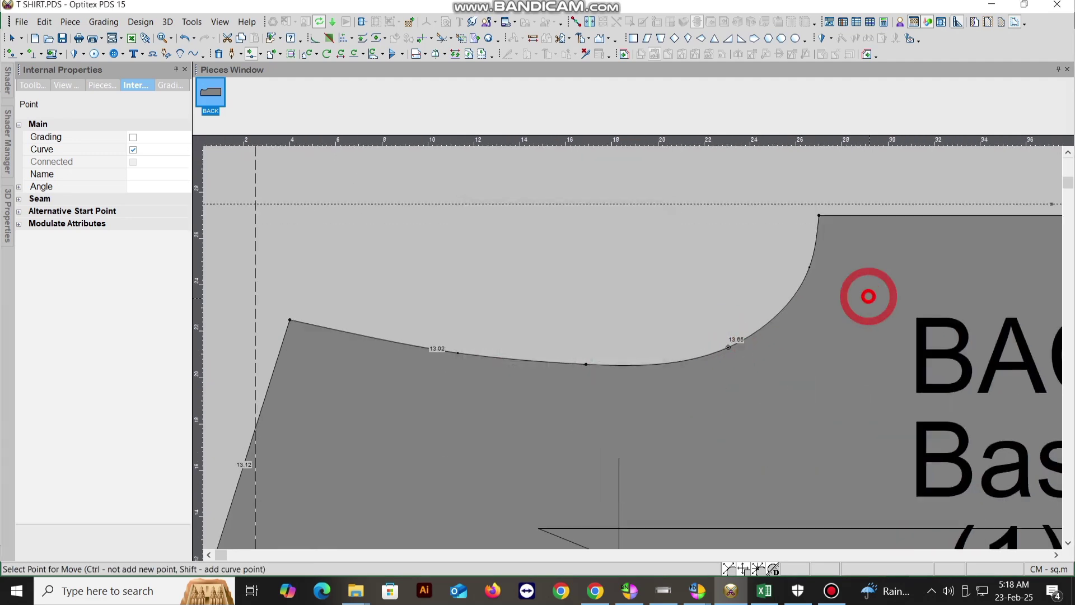
Move the same armhole curve point further along the curve towards the underarm to even out the shape
scroll(631, 347, "down", 1)
scroll(631, 347, "up", 3)
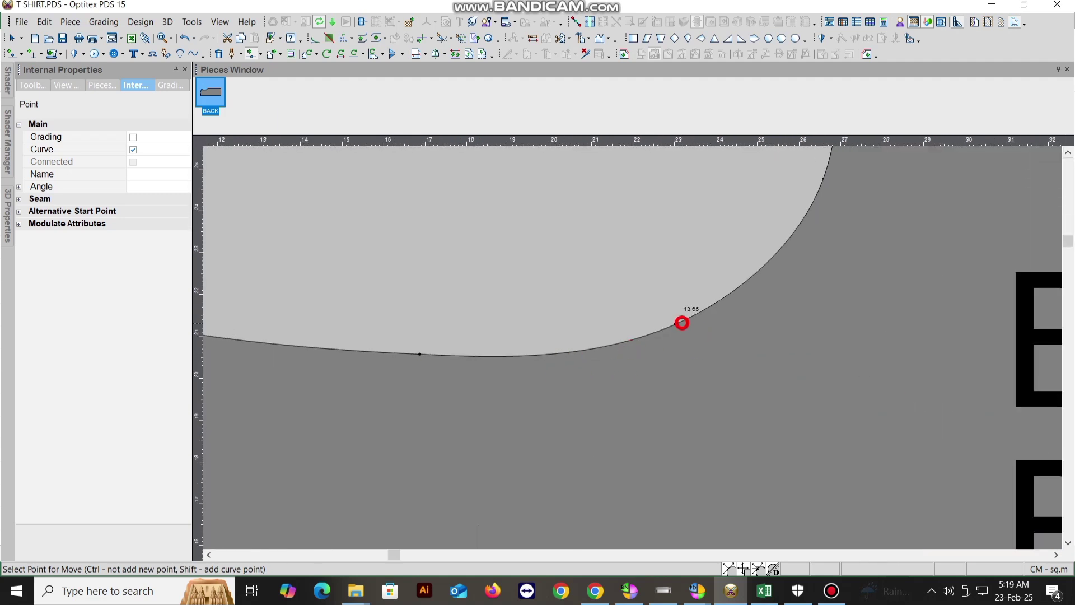
left_click(679, 324)
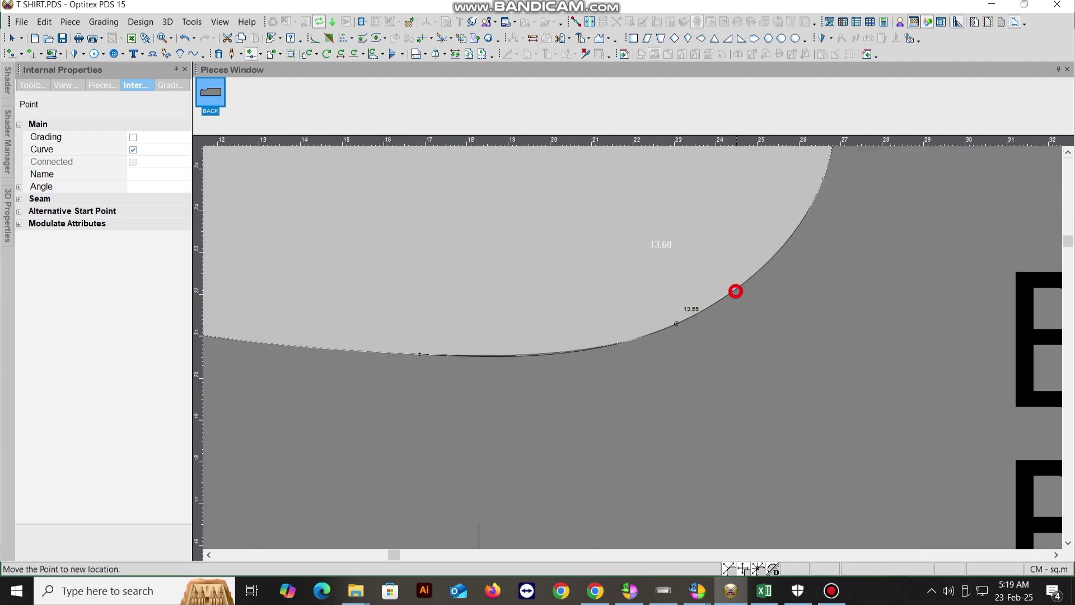
left_click(679, 327)
scroll(537, 376, "down", 3)
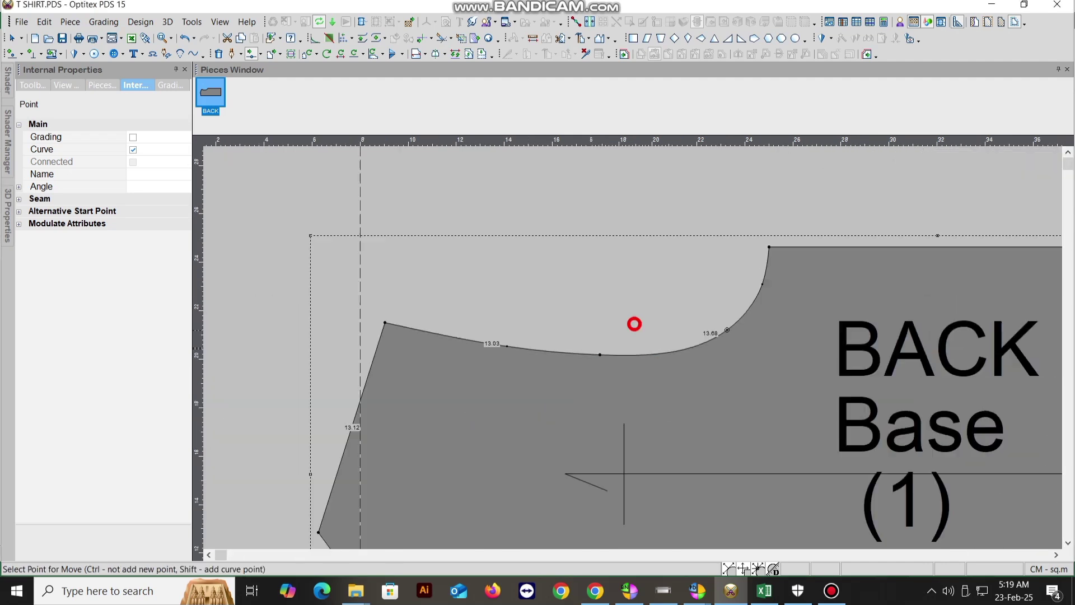
left_click(664, 307)
scroll(619, 344, "down", 1)
scroll(639, 350, "down", 1)
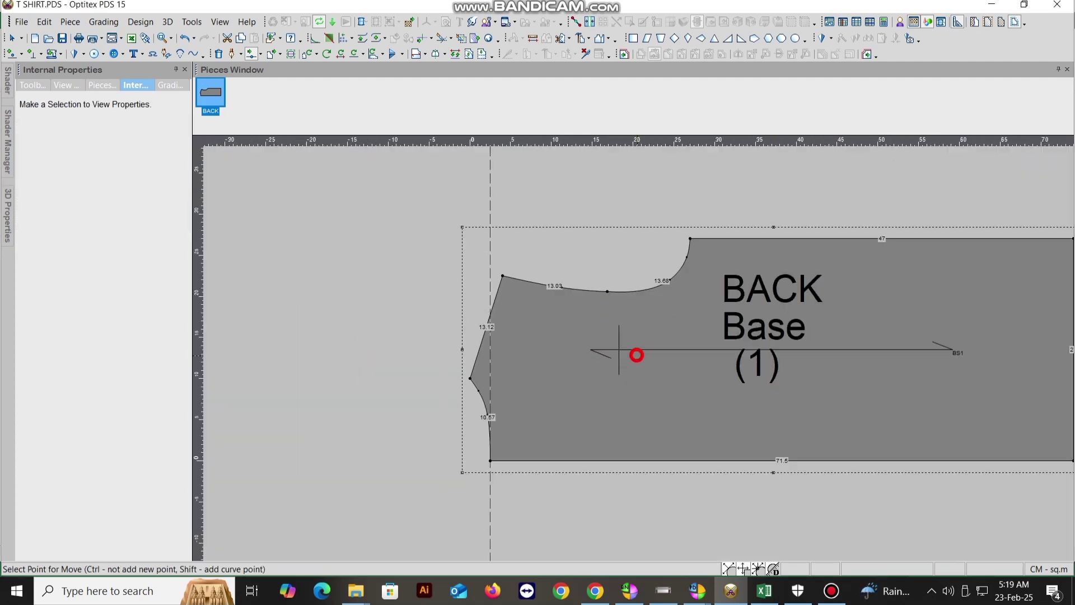
Move the armhole curve point nearest the underarm corner with Move Point, offset -0.05 and 0.02 cm
scroll(619, 349, "up", 1)
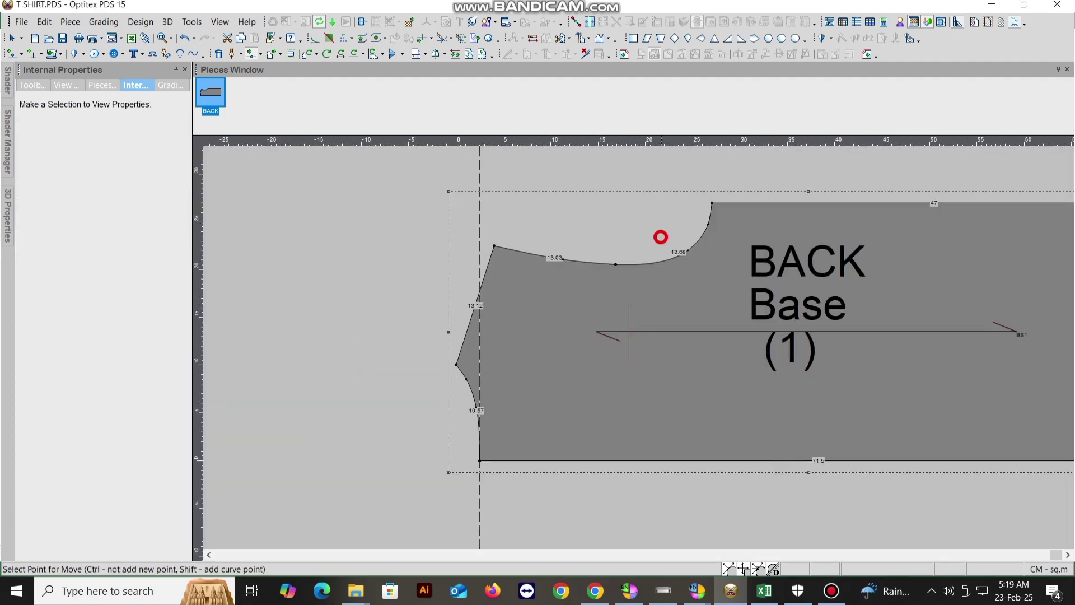
scroll(631, 348, "up", 3)
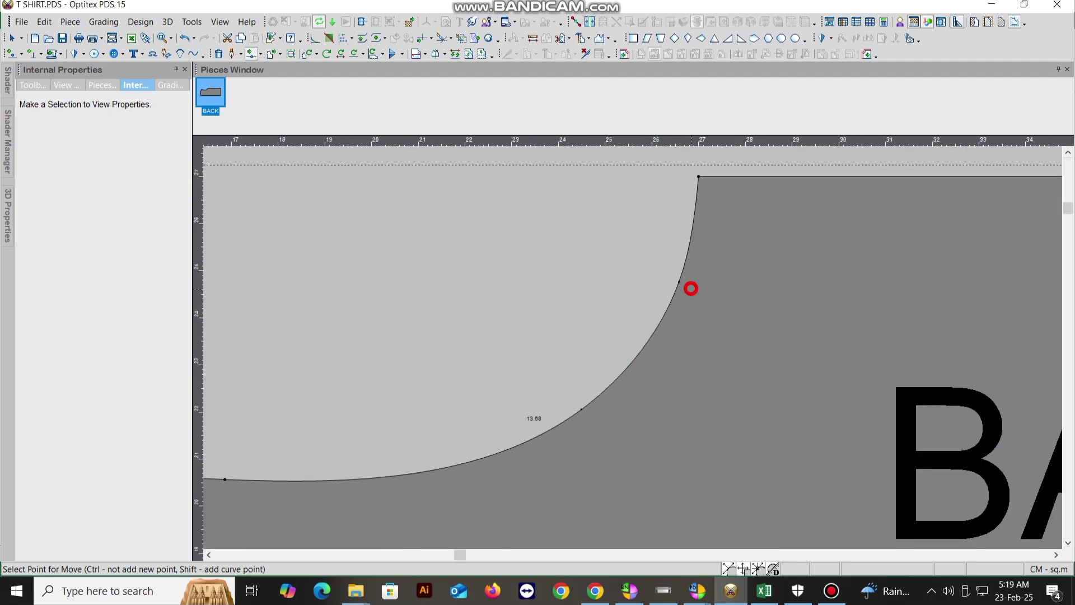
left_click(681, 283)
left_click(677, 282)
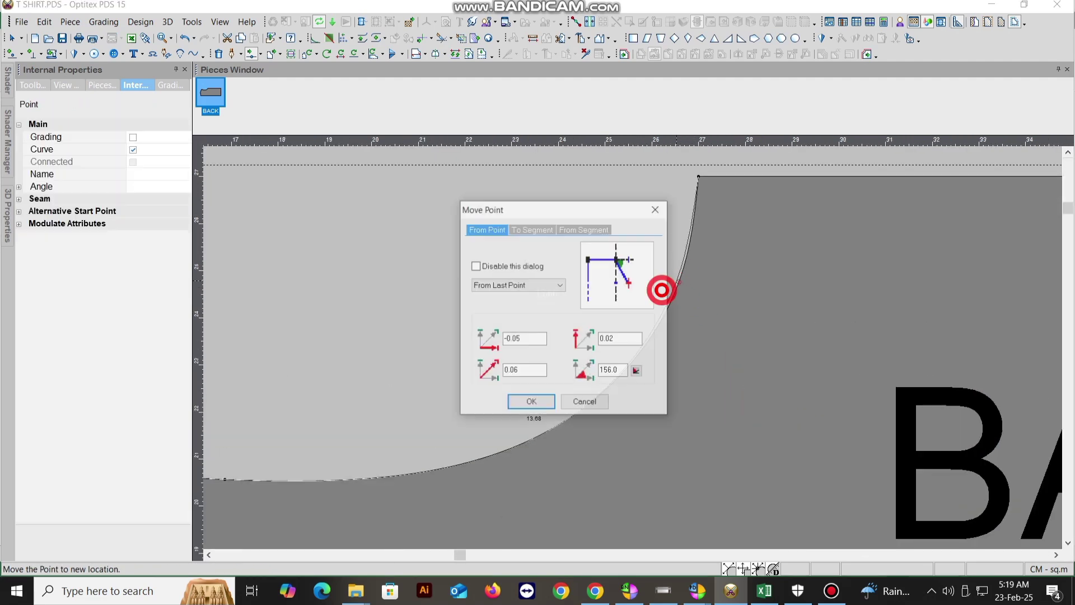
left_click(528, 399)
scroll(631, 346, "down", 4)
right_click(607, 260)
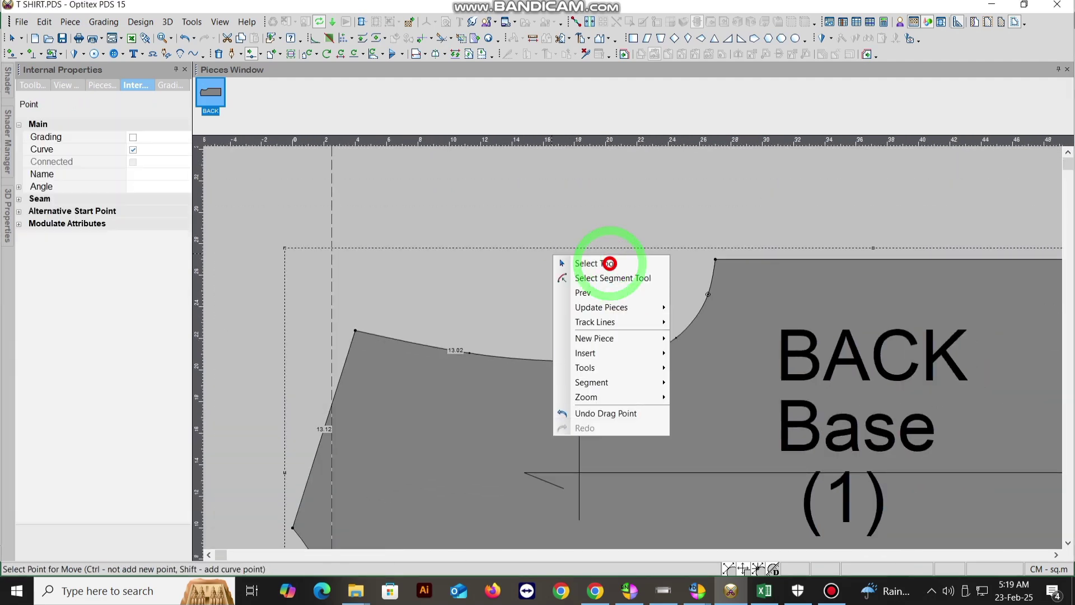
left_click(634, 351)
scroll(639, 361, "down", 2)
scroll(643, 364, "up", 1)
left_click(532, 300)
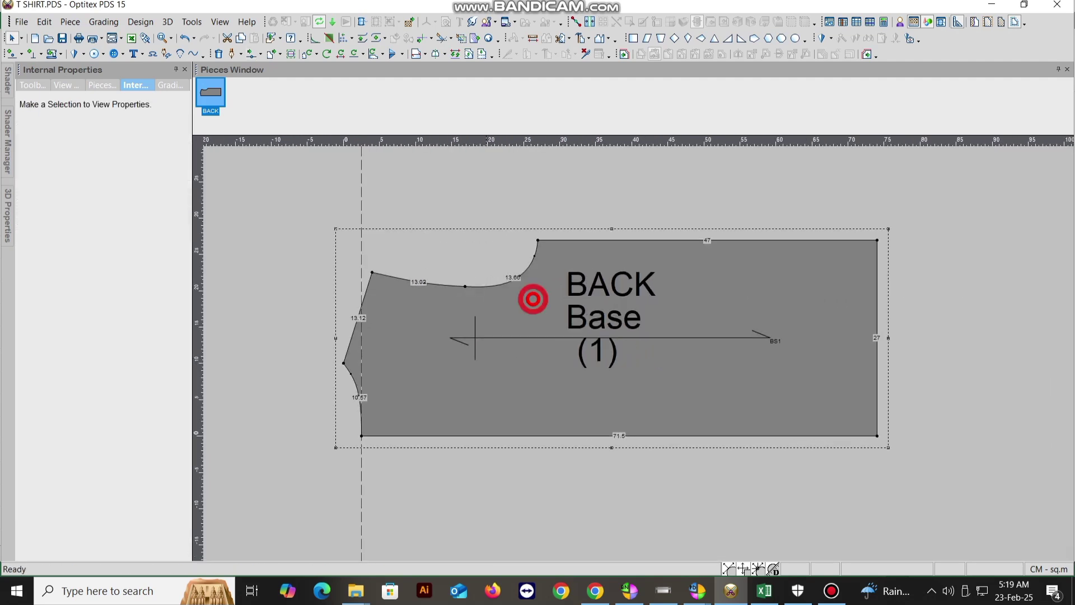
Duplicate the BACK piece by copy and paste, and place the copy below the original
left_click(74, 38)
left_click(545, 370)
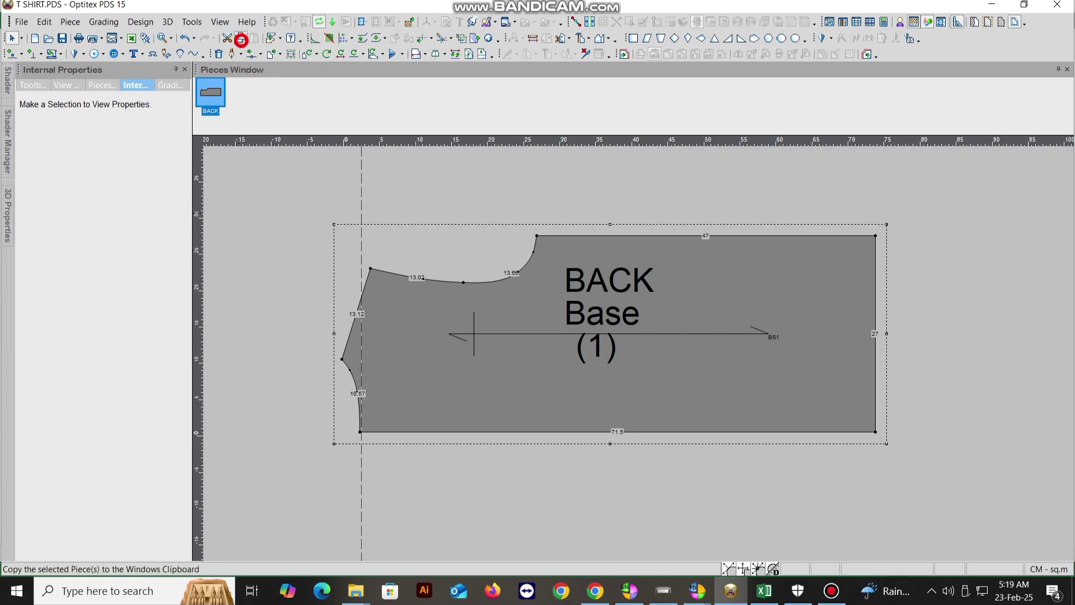
left_click(241, 37)
left_click(254, 38)
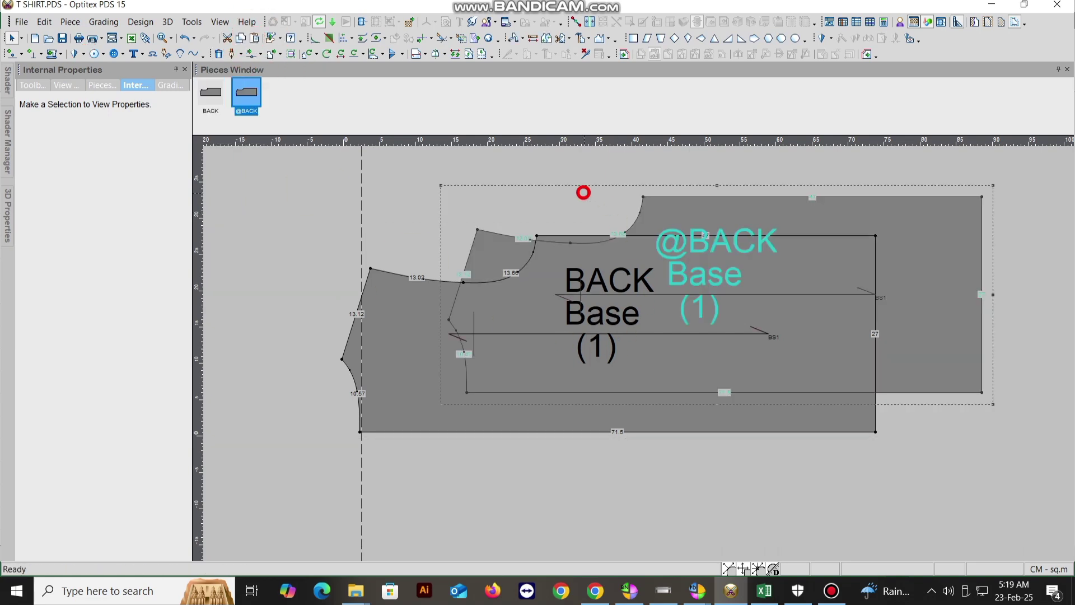
scroll(638, 357, "down", 3)
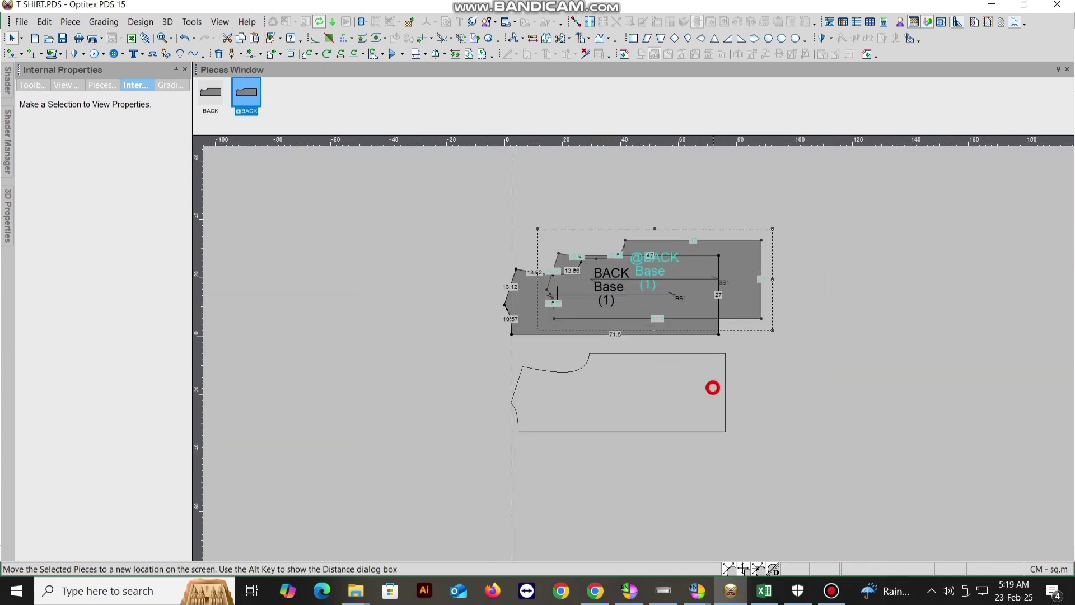
left_click(704, 384)
scroll(704, 384, "up", 3)
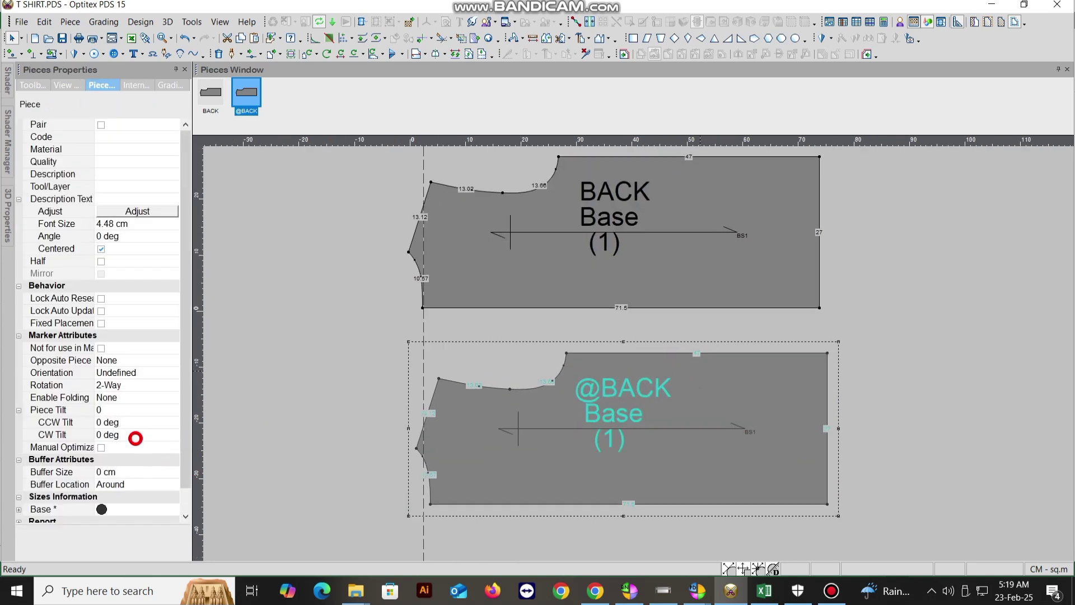
Rename the duplicated piece as FRONT in its piece properties
left_click(641, 421)
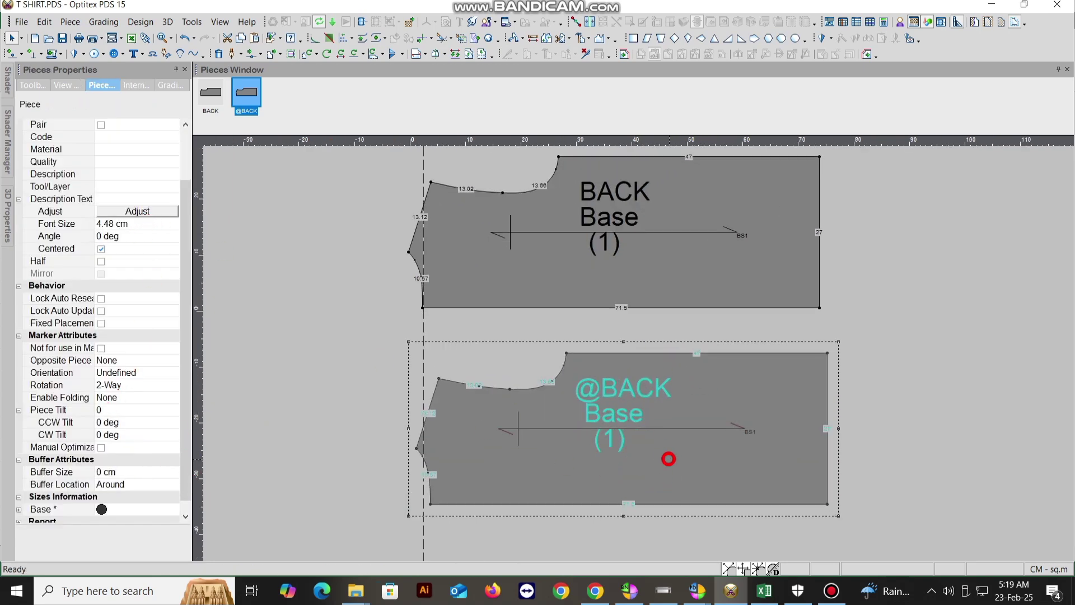
left_click(663, 454)
left_click(644, 451)
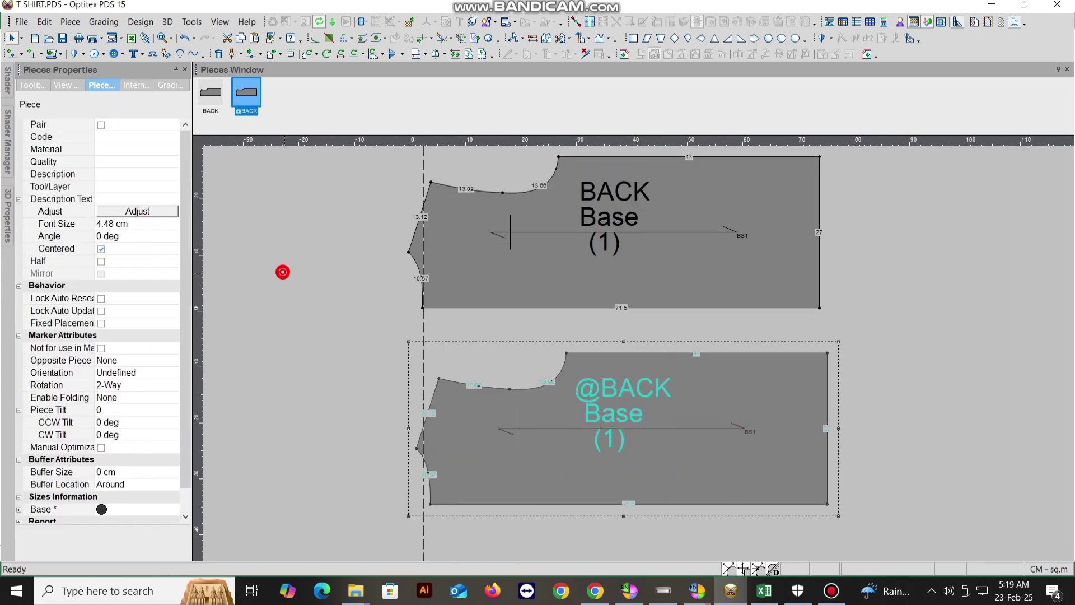
left_click(548, 437)
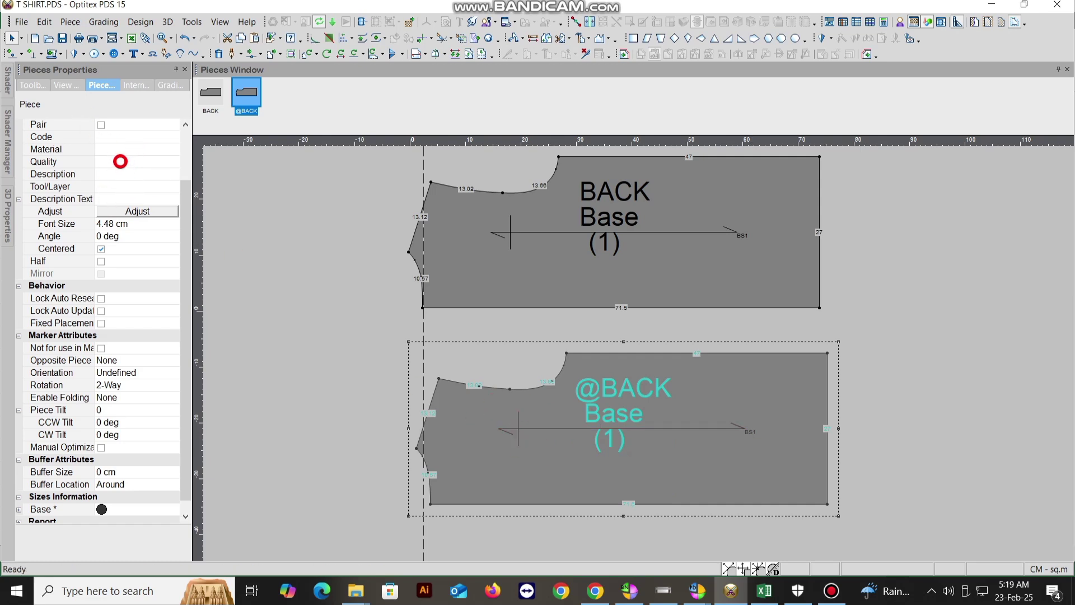
left_click_drag(192, 211, 190, 149)
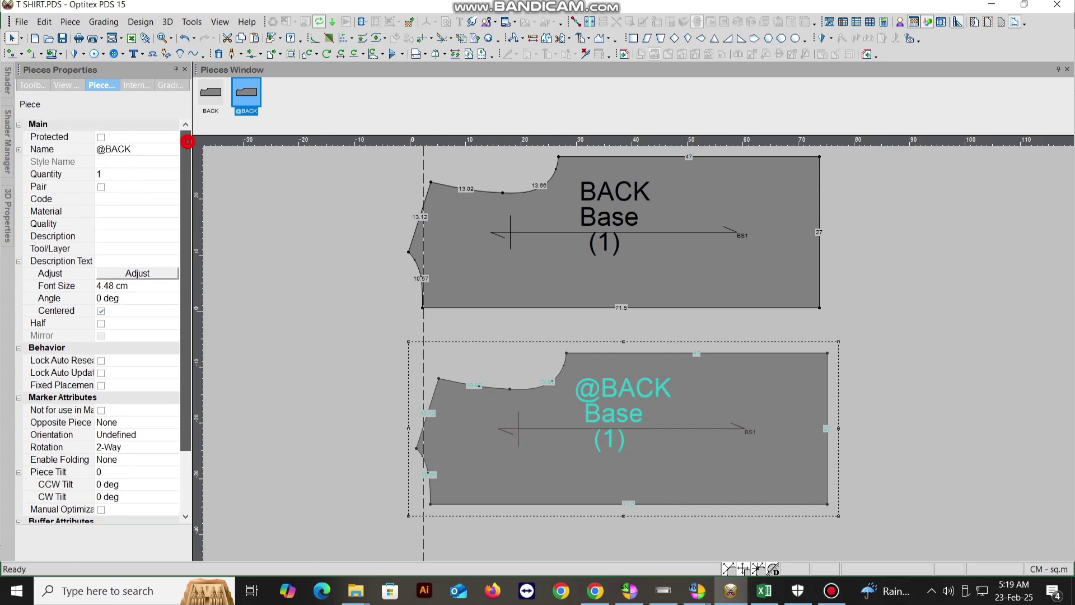
left_click(140, 149)
left_click(117, 151)
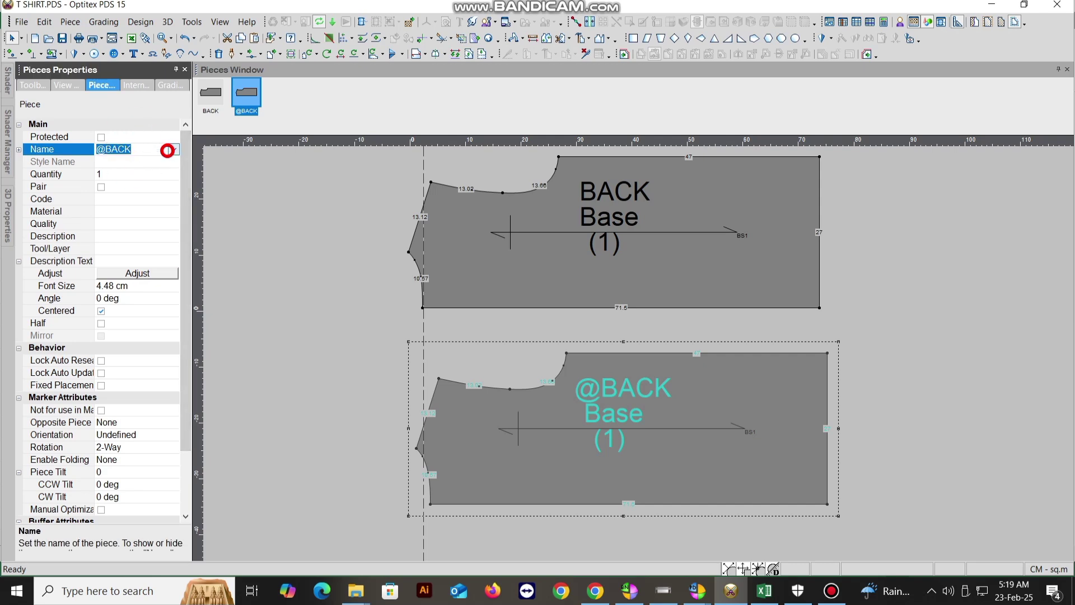
type("FRONT")
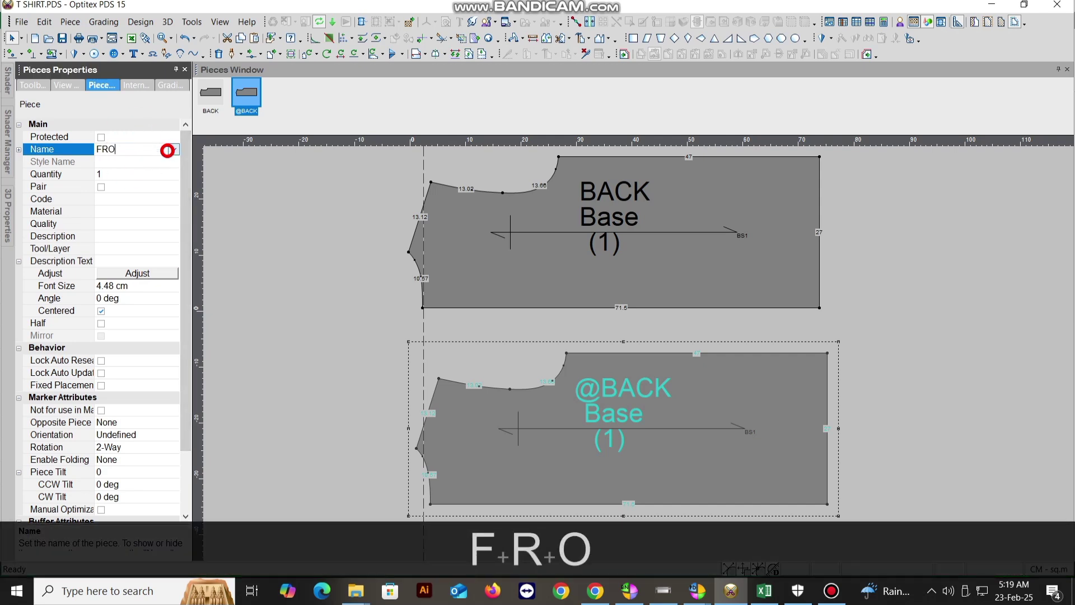
key("Return")
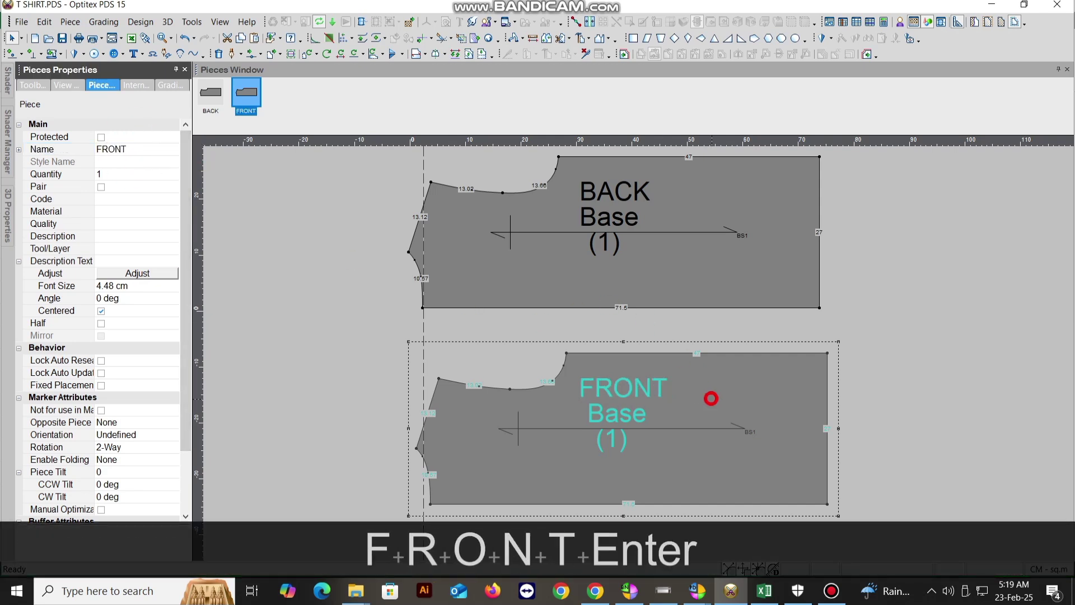
In the Excel size chart, mark the Front neck drop ROUND row with red text and return to Optitex PDS
scroll(595, 413, "up", 3)
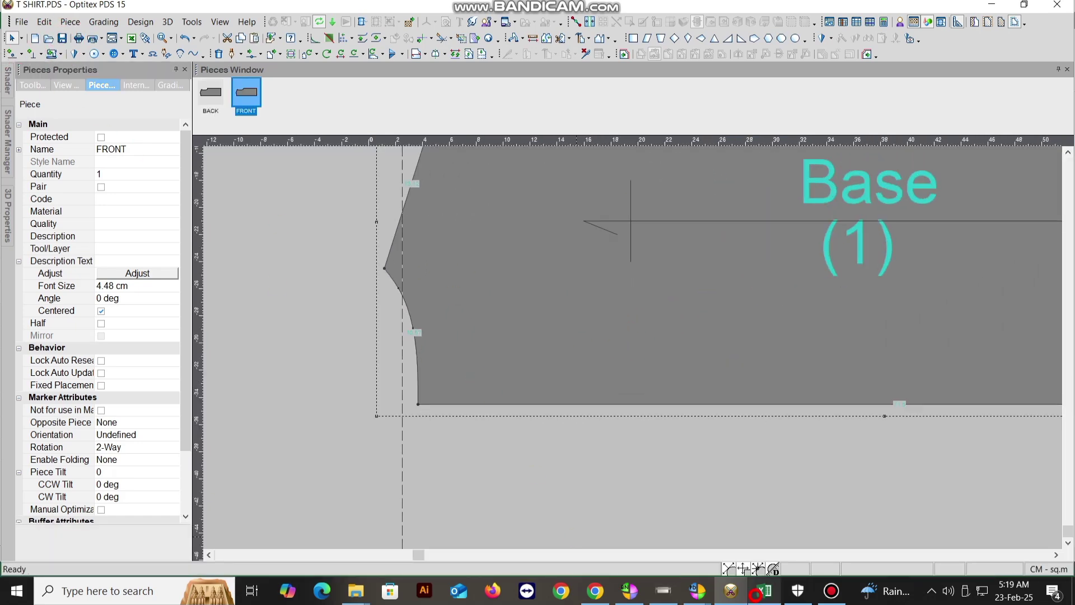
left_click(757, 592)
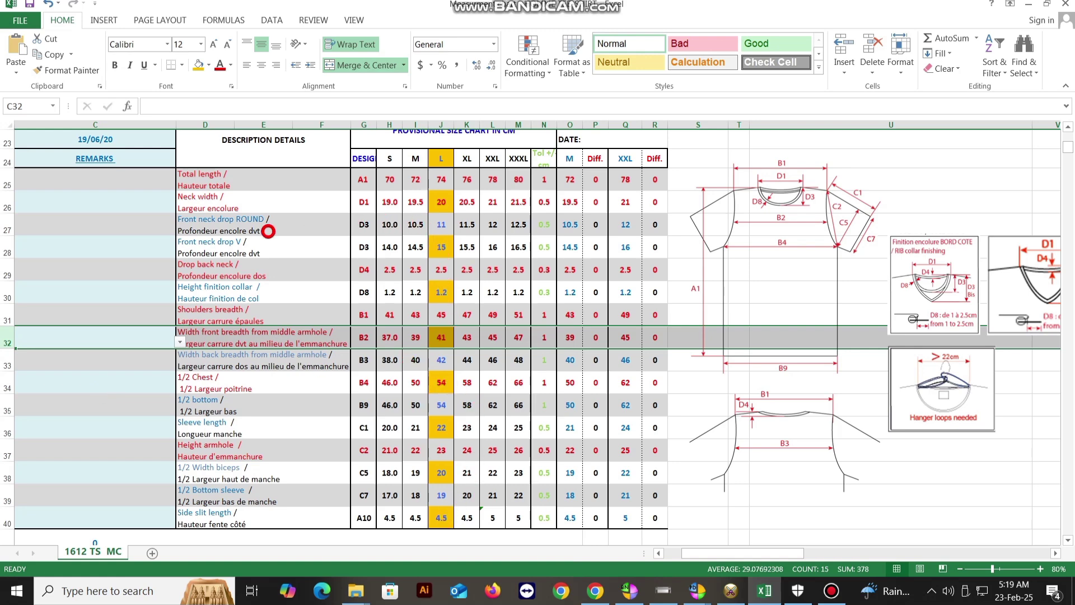
left_click(47, 234)
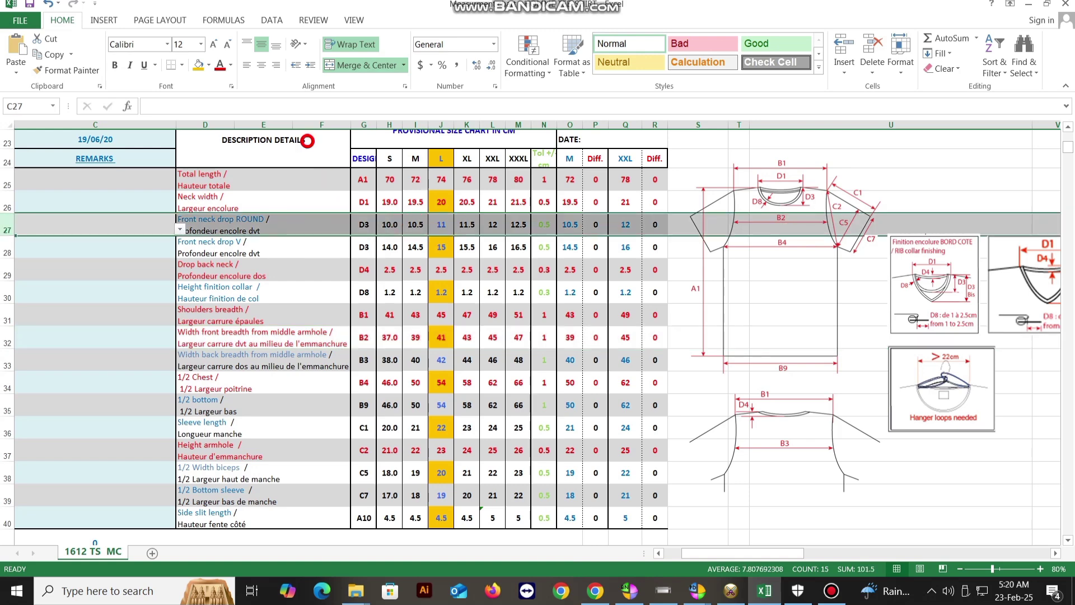
left_click(220, 65)
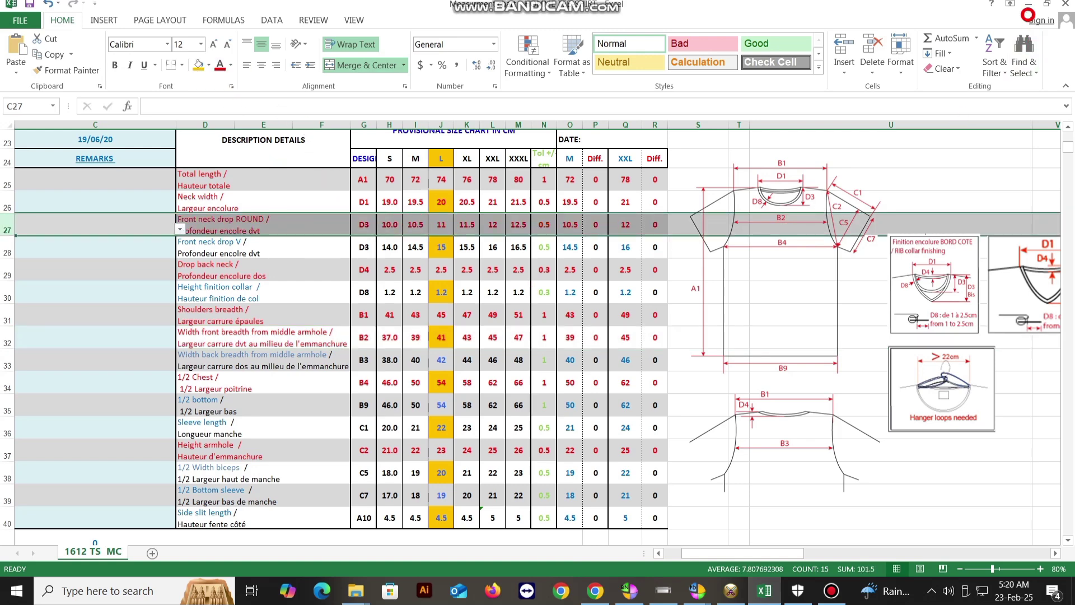
left_click(731, 591)
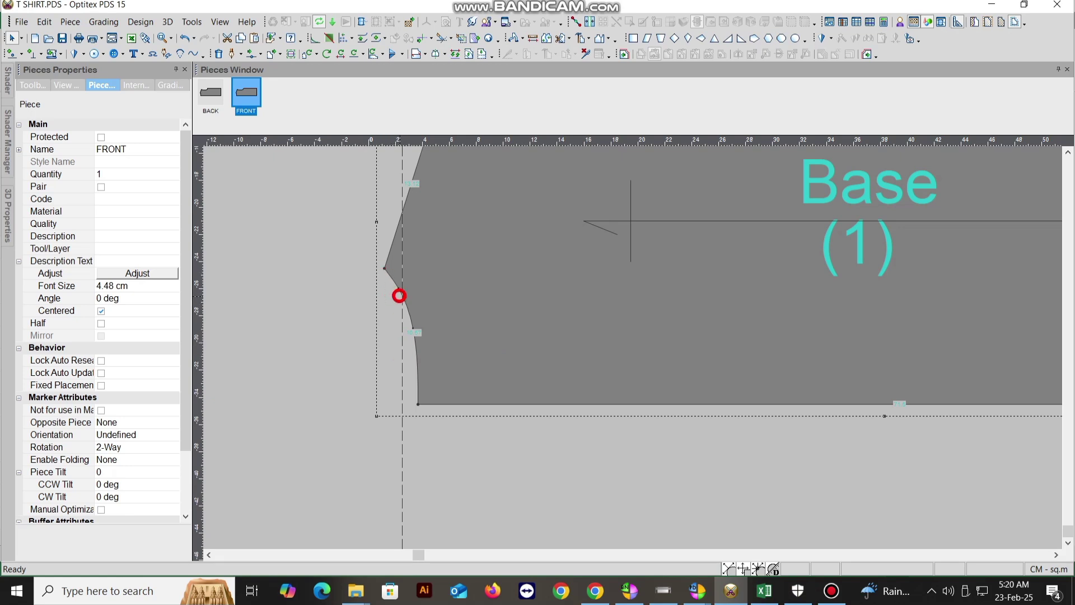
Align the vertical guide with the FRONT piece's neck-shoulder point and lower its centre neck point 8.5 cm in X with Multi Move
left_click_drag(401, 332, 384, 295)
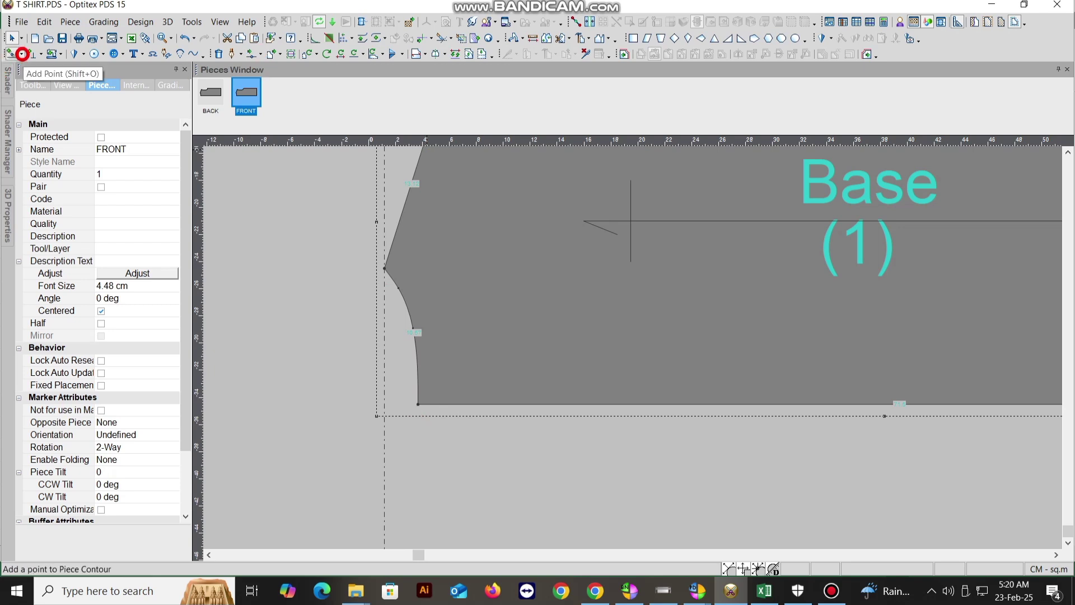
left_click(259, 54)
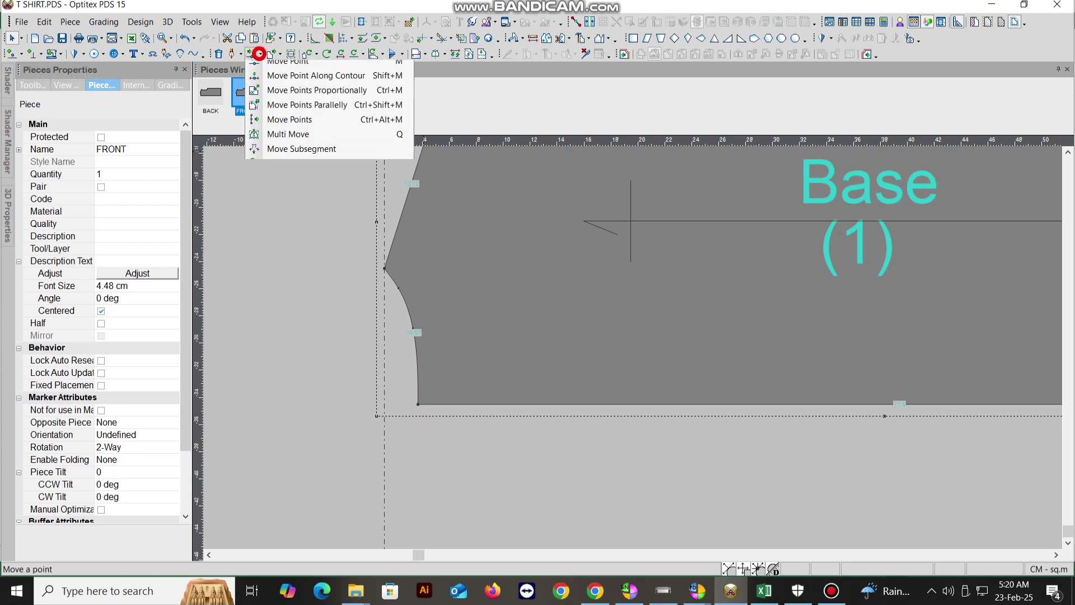
left_click(264, 149)
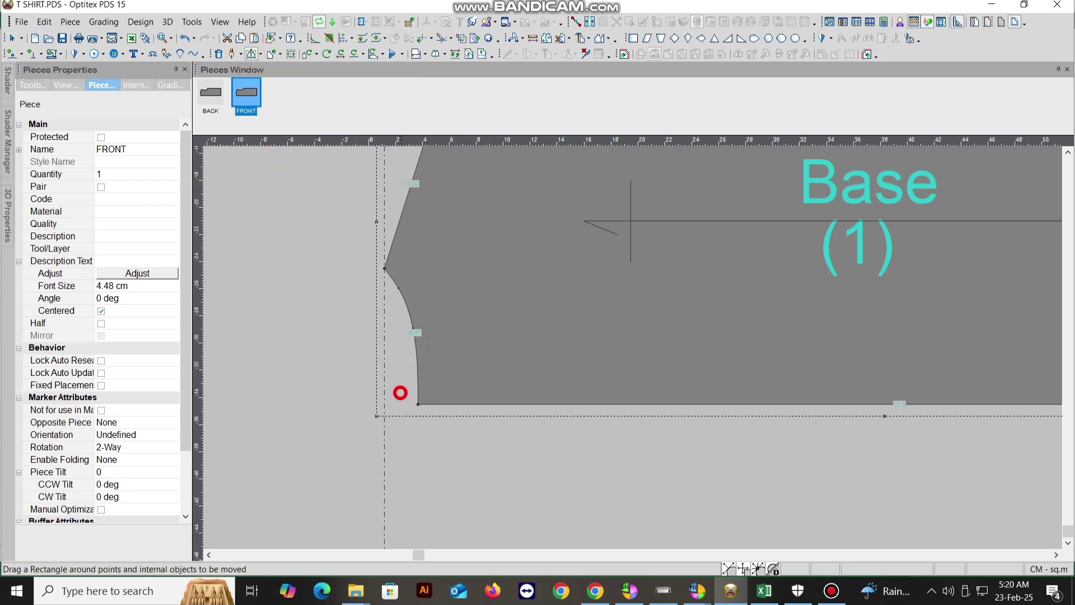
left_click_drag(401, 392, 420, 411)
left_click(415, 405)
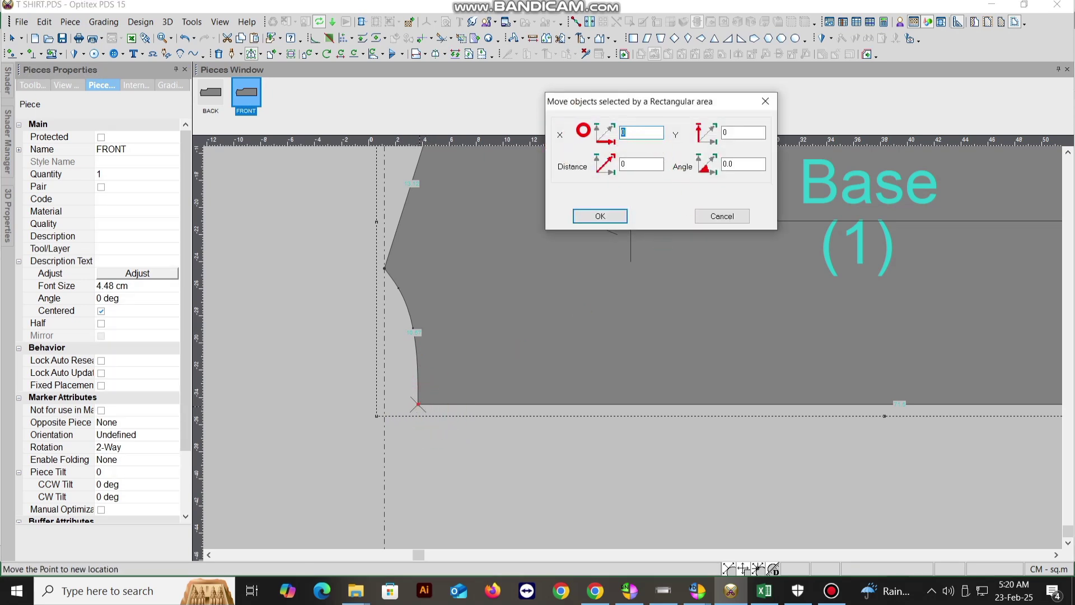
type("8.5")
key("Return")
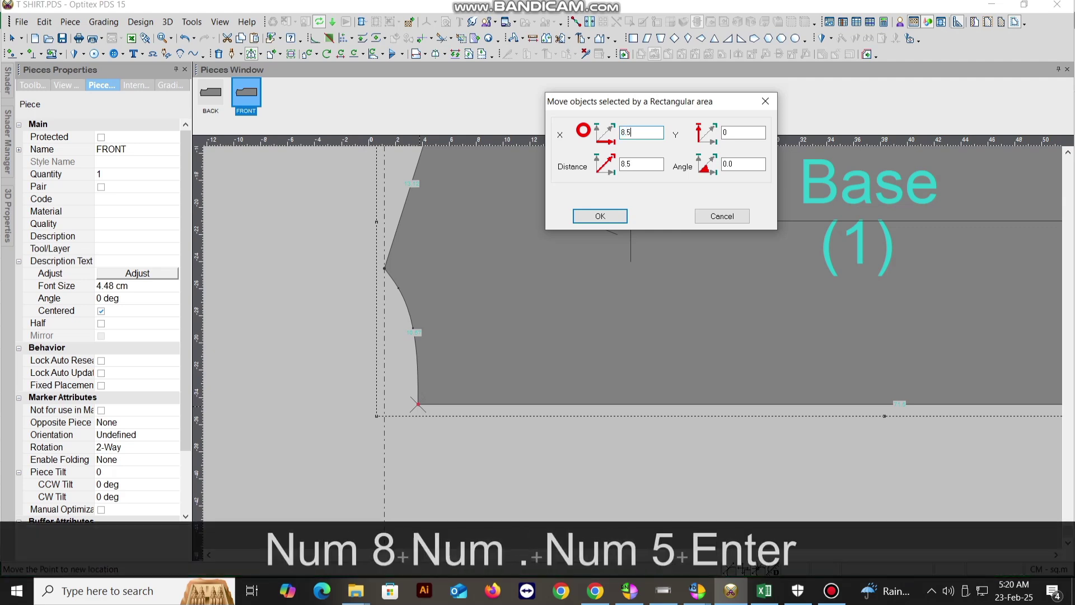
right_click(304, 277)
left_click(350, 289)
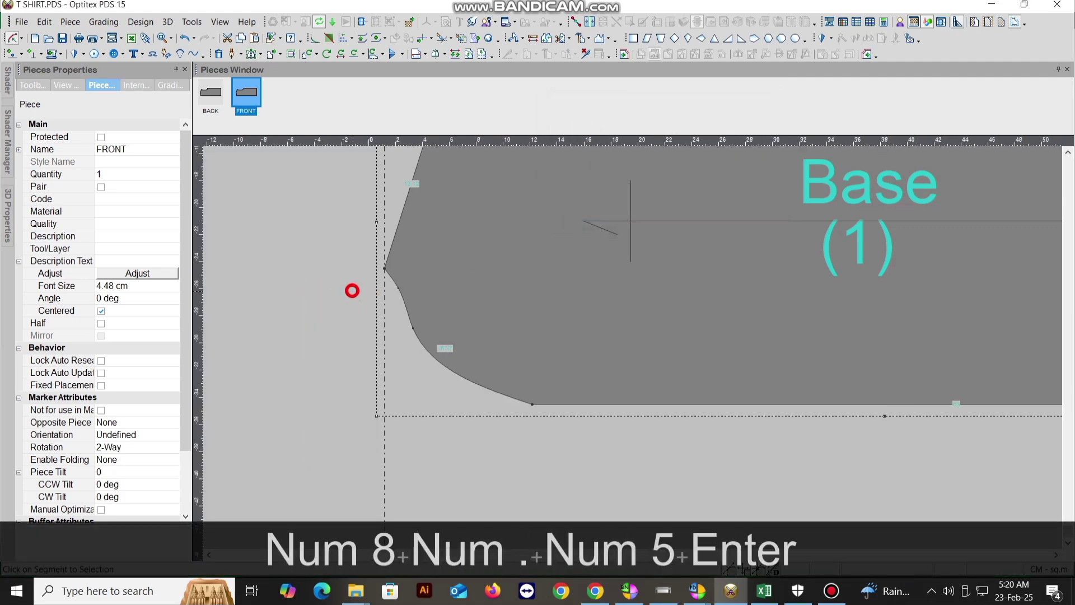
right_click(305, 245)
left_click(398, 256)
Delete the two old curve points on the front neckline and align the vertical guide with the centre neck point
left_click(413, 326)
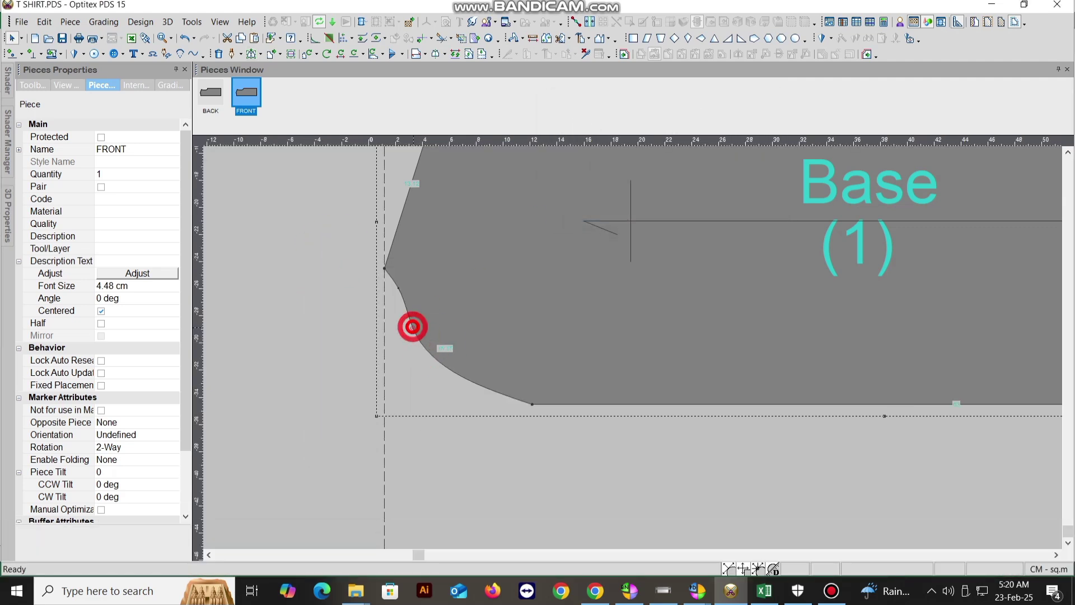
key("Delete")
left_click(397, 288)
key("Delete")
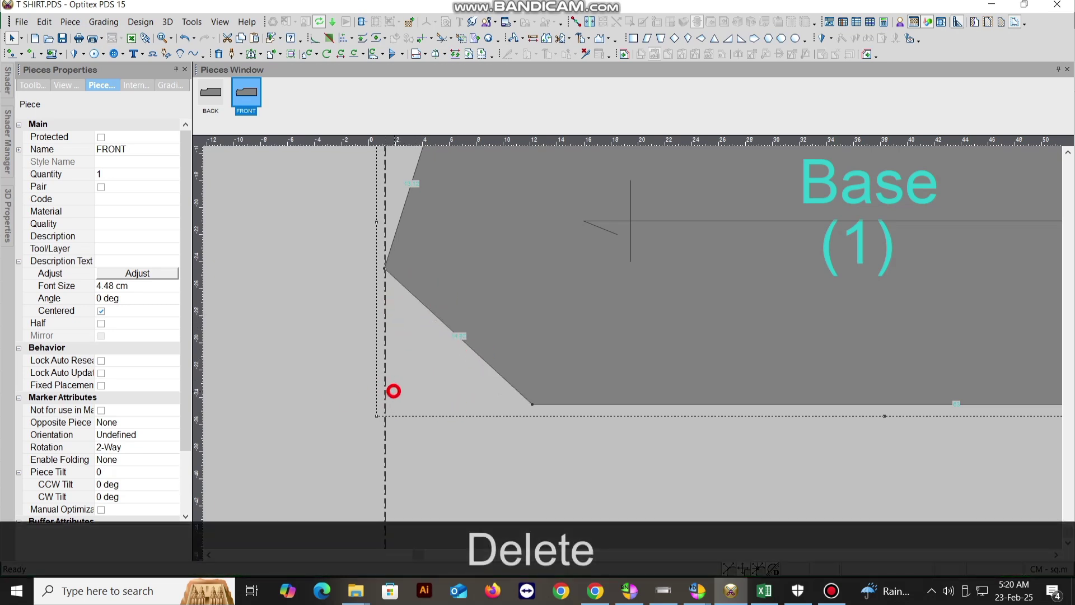
left_click(532, 405)
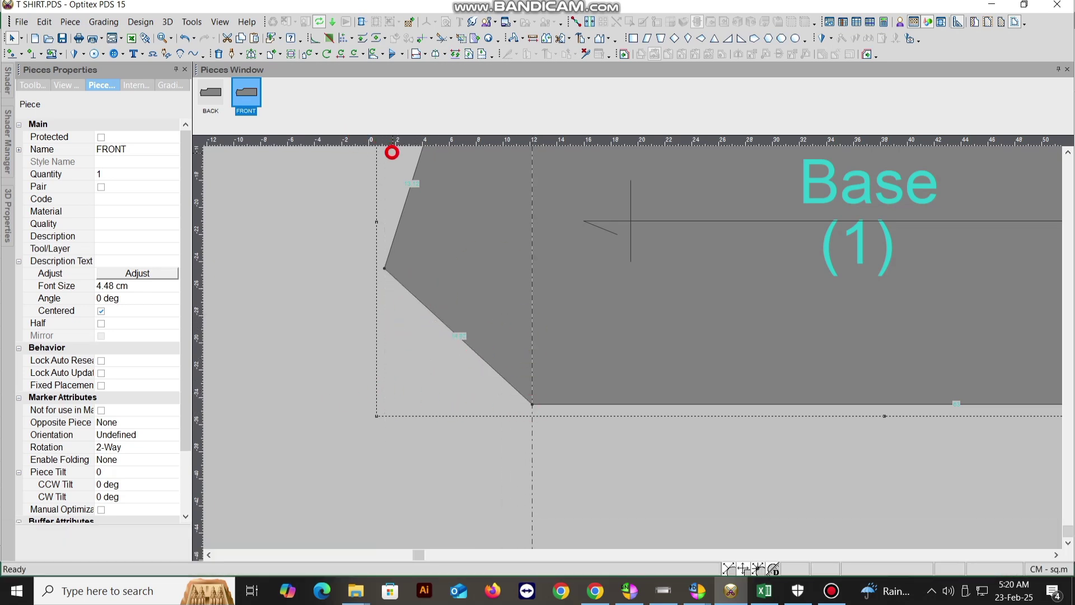
Align the horizontal guide with the FRONT neck-shoulder point and pull a new neckline curve point inward with Move Point to round the neckline
left_click(386, 268)
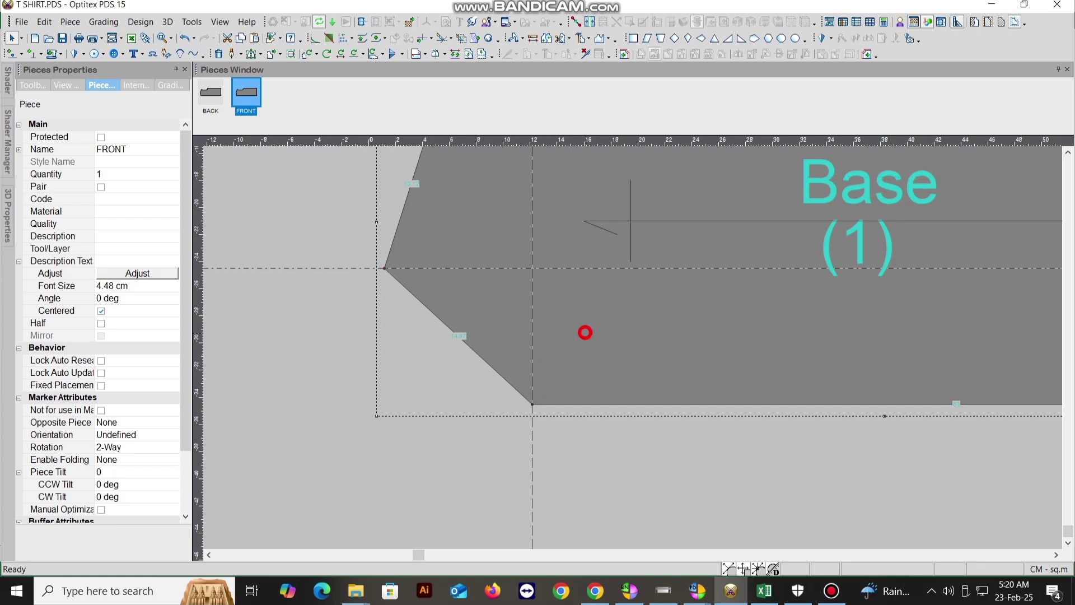
scroll(625, 348, "up", 2)
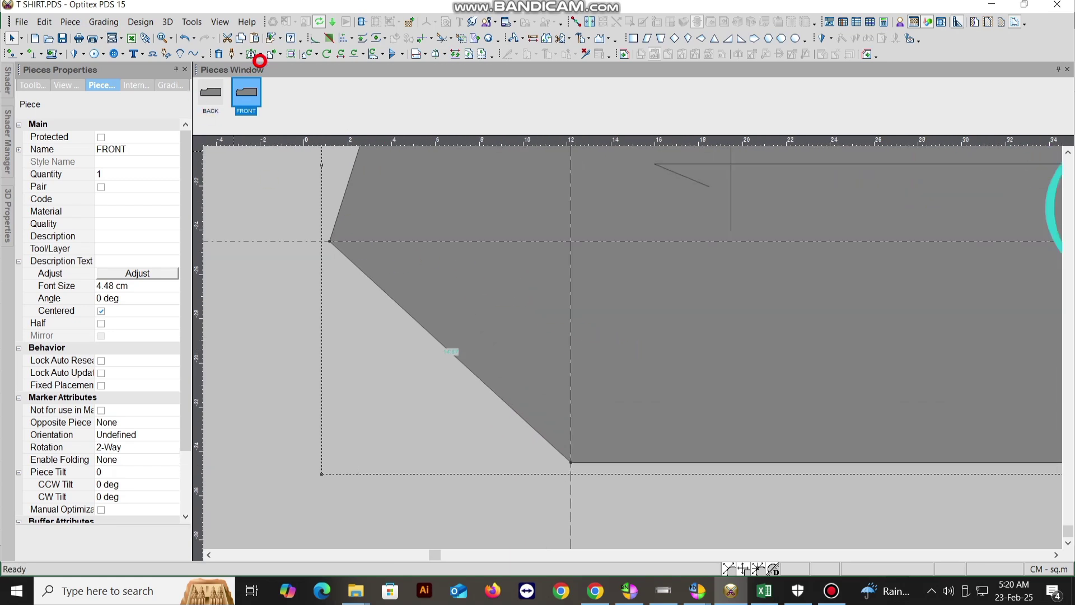
left_click(258, 54)
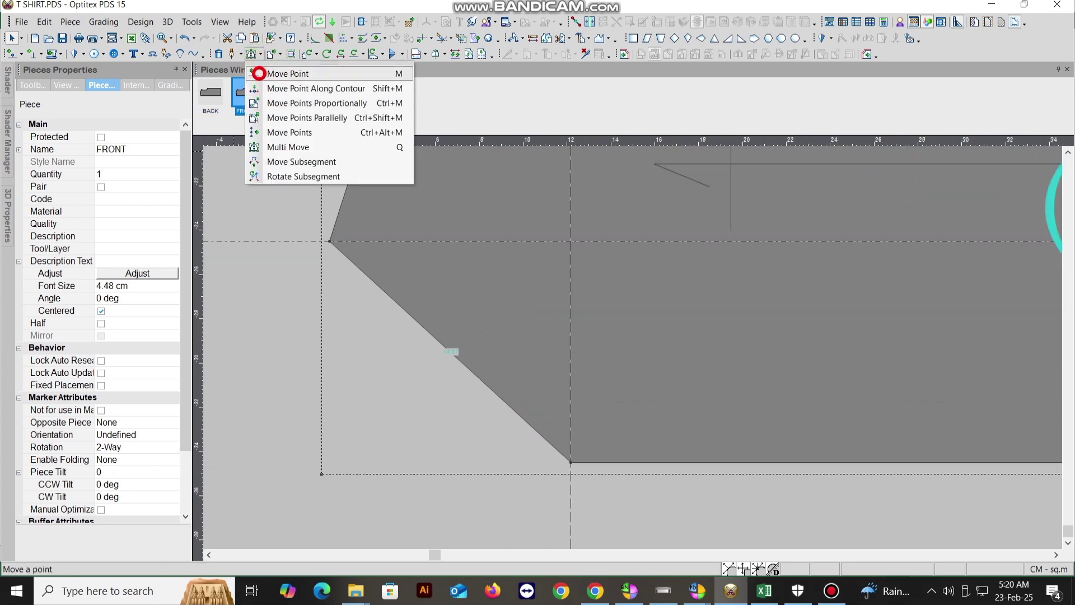
left_click(259, 74)
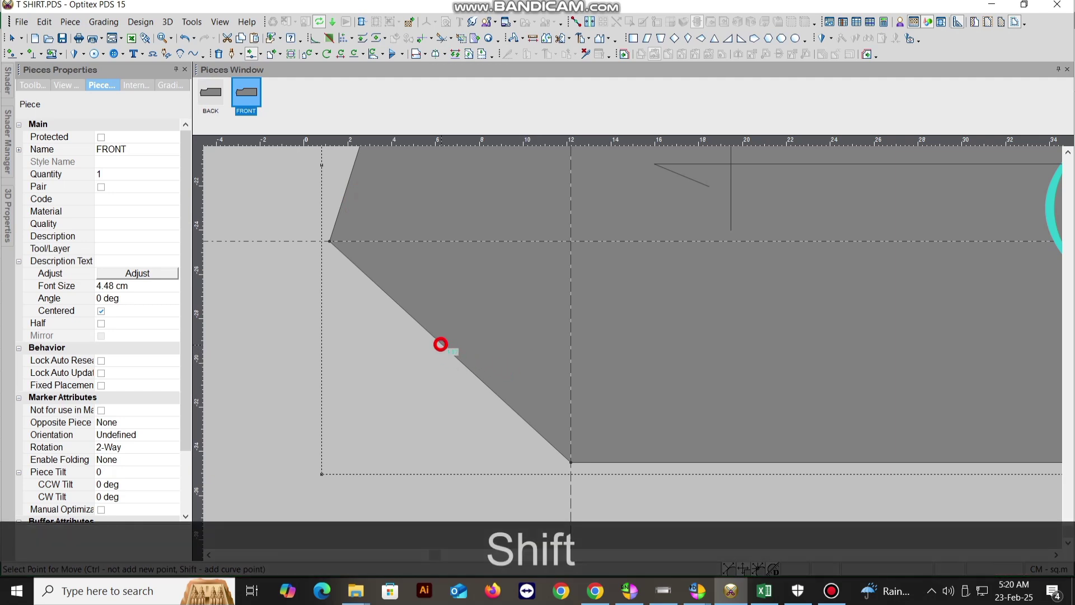
left_click(440, 343, "shift")
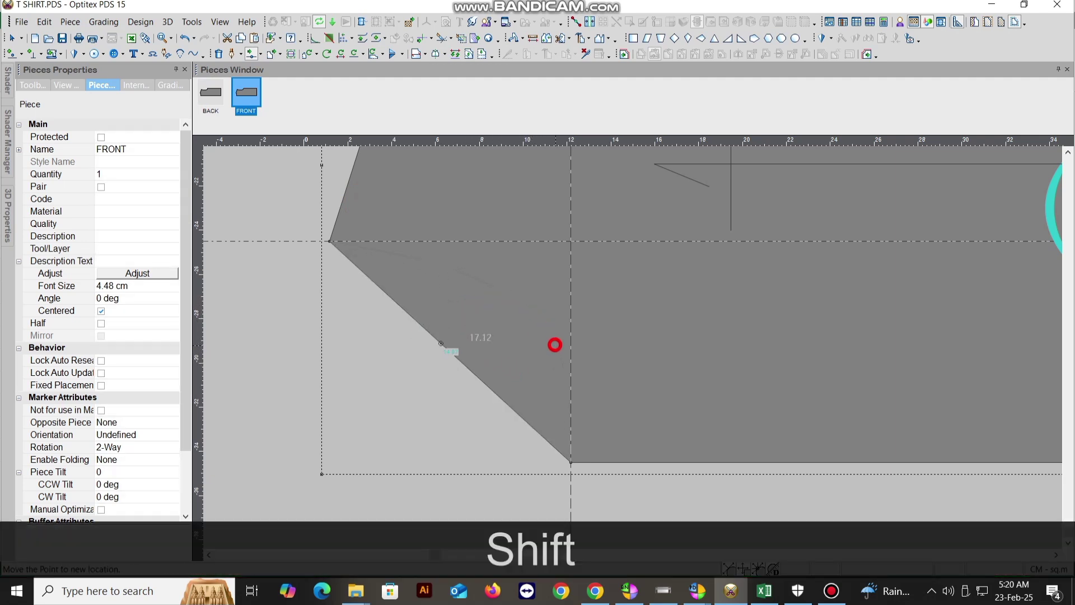
left_click(554, 344)
left_click(528, 404)
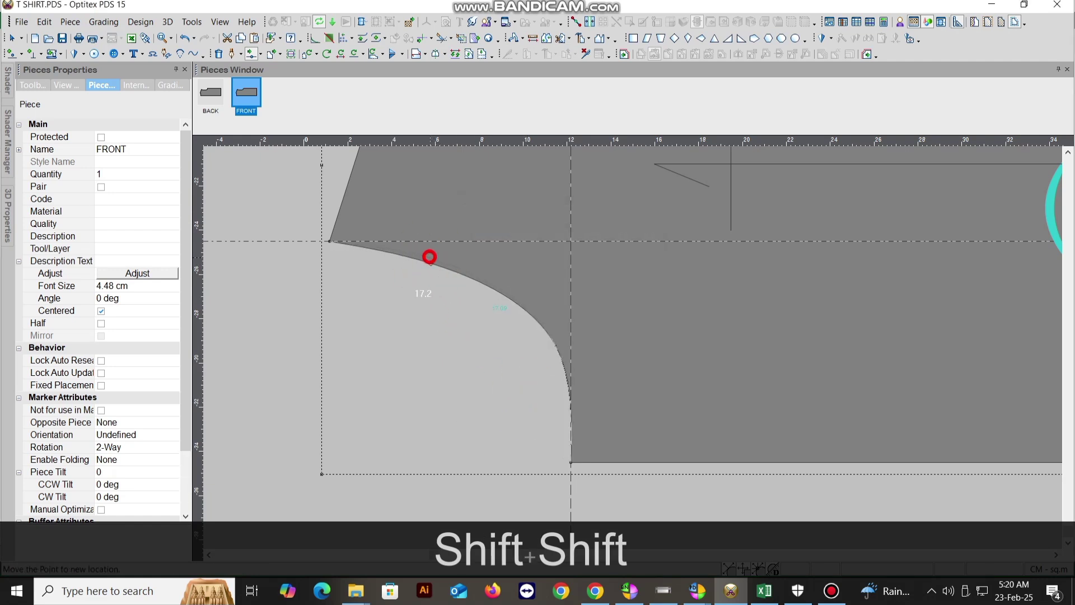
Add a second curve point on the FRONT neckline nearer the shoulder and move it about 0.08 cm in X and 0.36 cm in Y
left_click(430, 256, "shift")
left_click(431, 255)
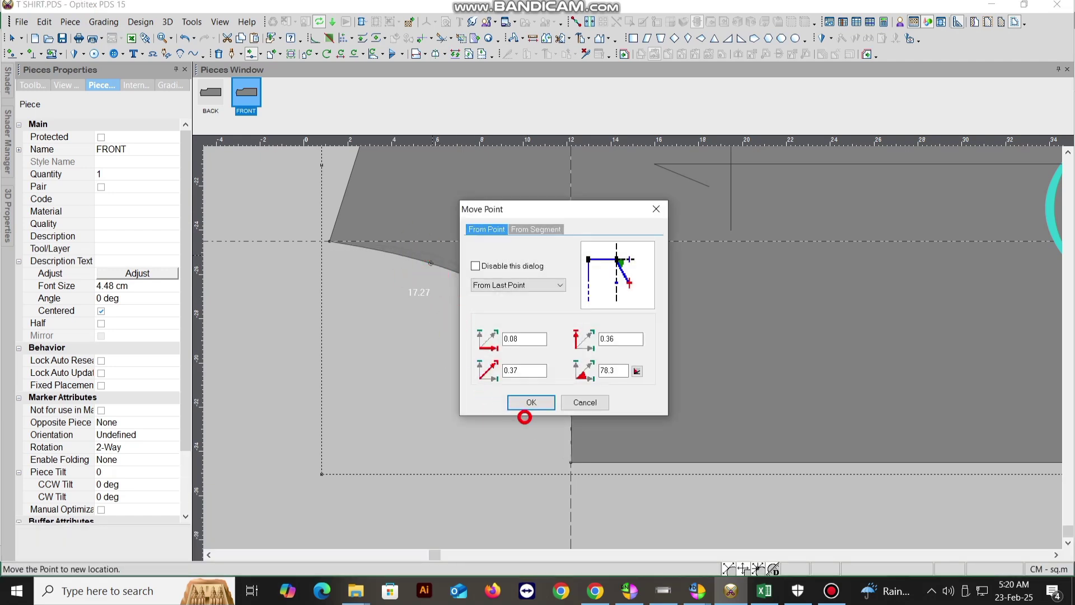
left_click(525, 408)
scroll(626, 358, "down", 1)
scroll(626, 347, "up", 2)
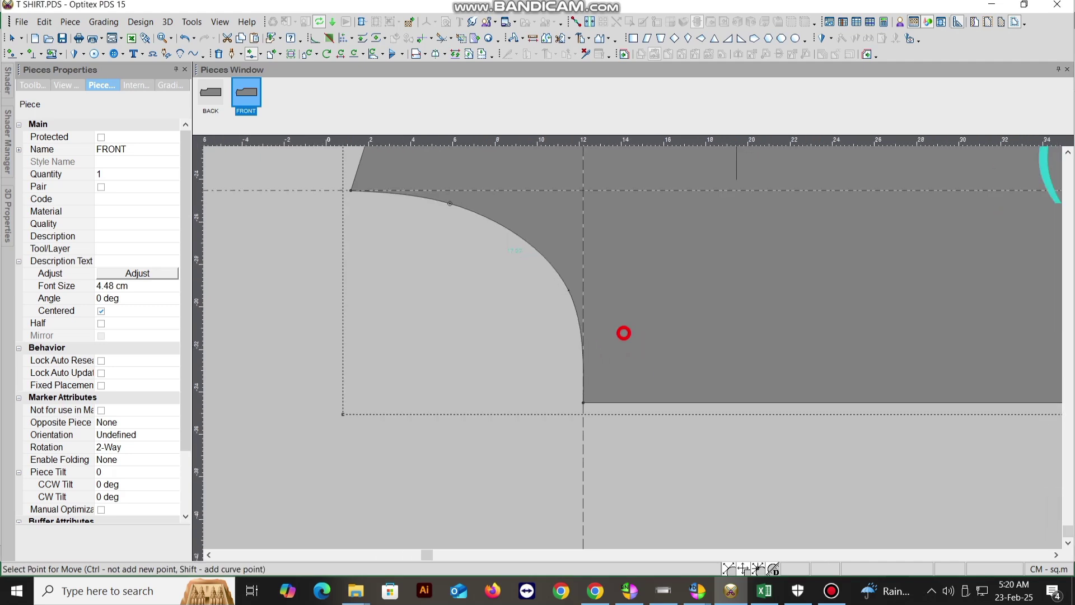
Shift the FRONT neckline's lower curve point toward the shoulder to smooth the curve, and leave Move Point
left_click(576, 301)
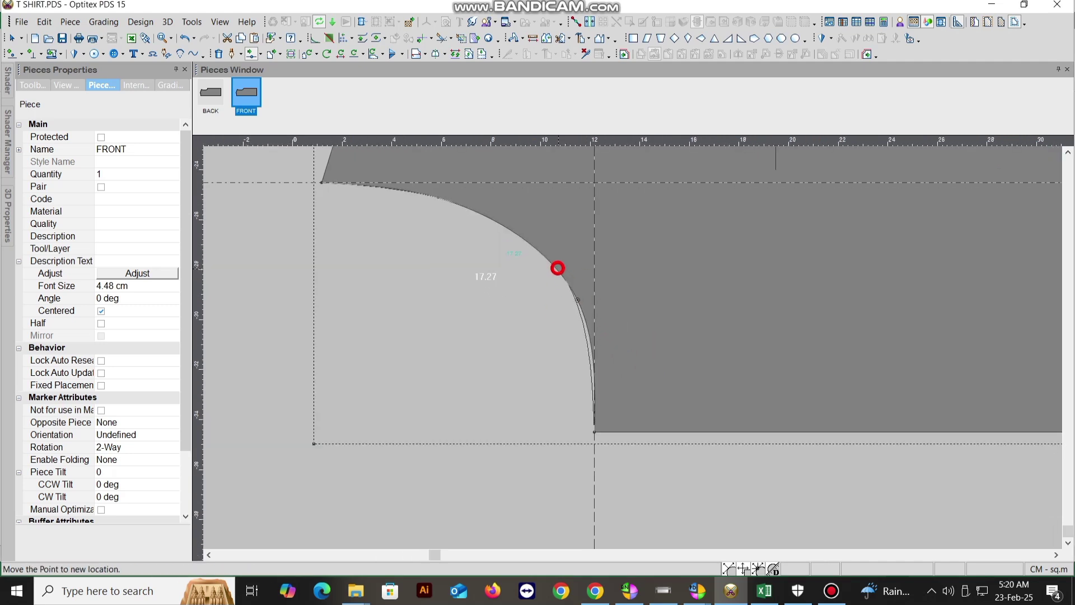
left_click(557, 268)
left_click(533, 398)
scroll(622, 339, "down", 1)
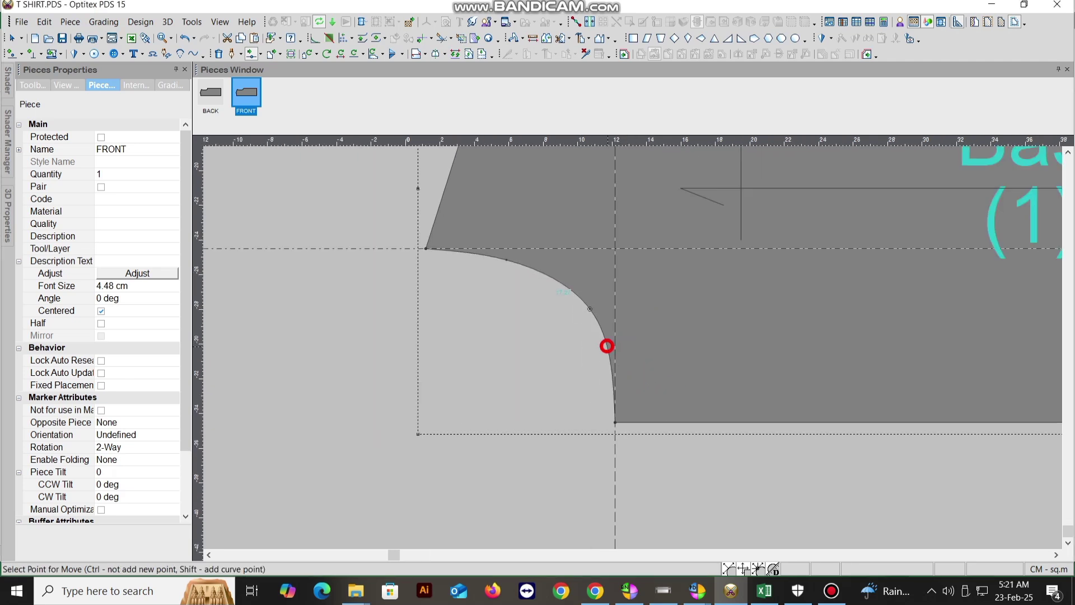
scroll(631, 347, "up", 1)
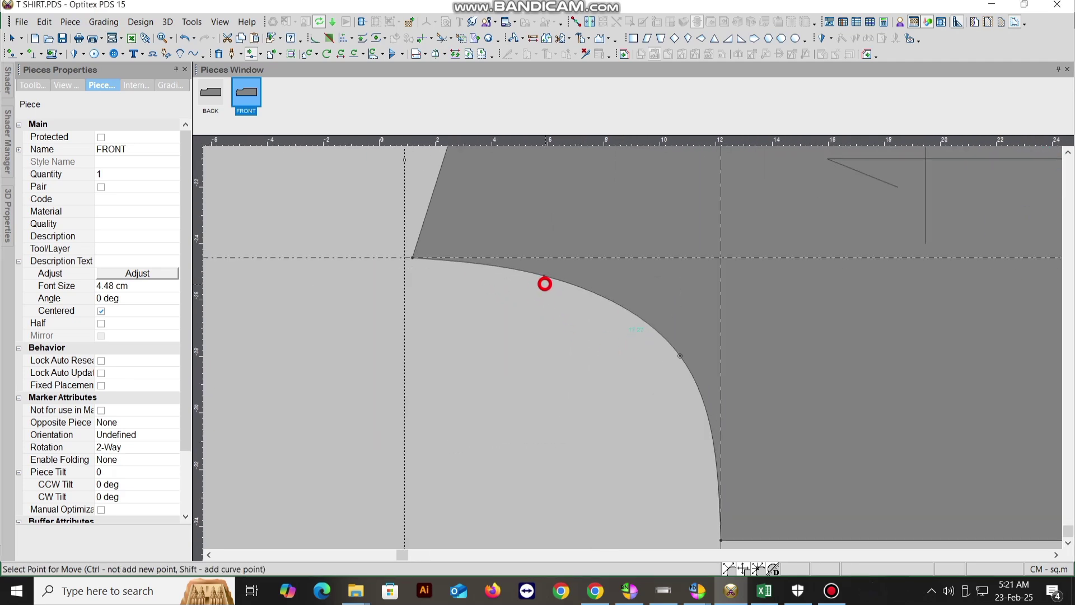
scroll(637, 348, "down", 3)
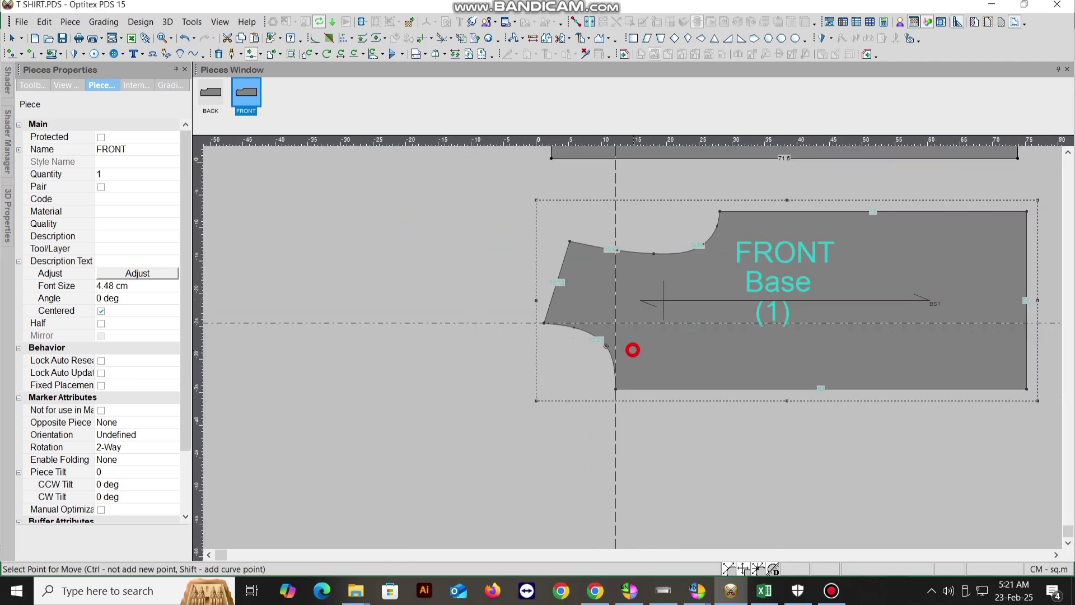
right_click(460, 240)
key("Escape")
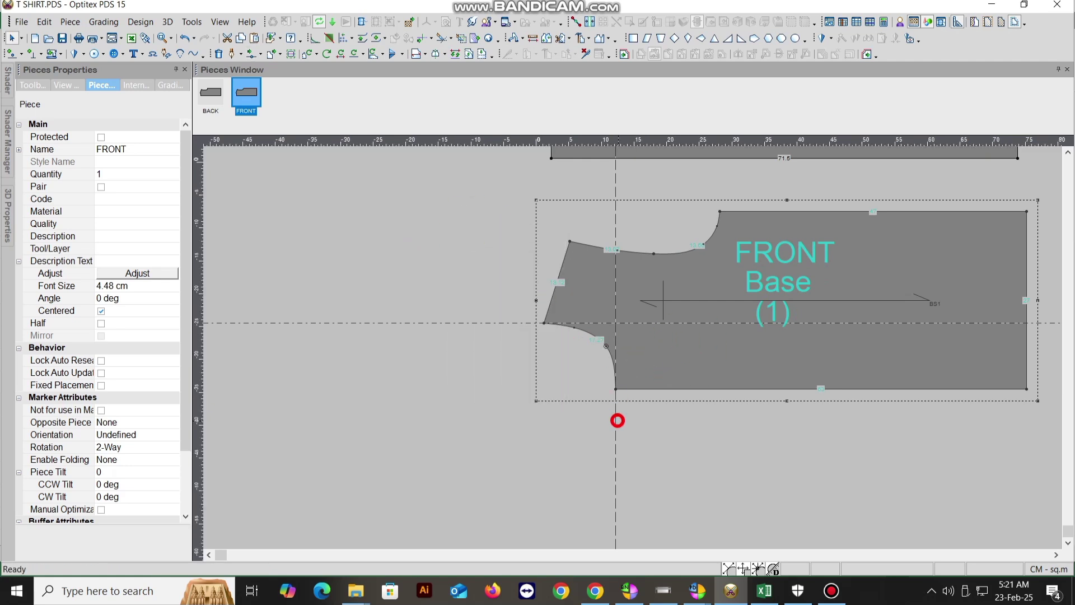
double_click(616, 420)
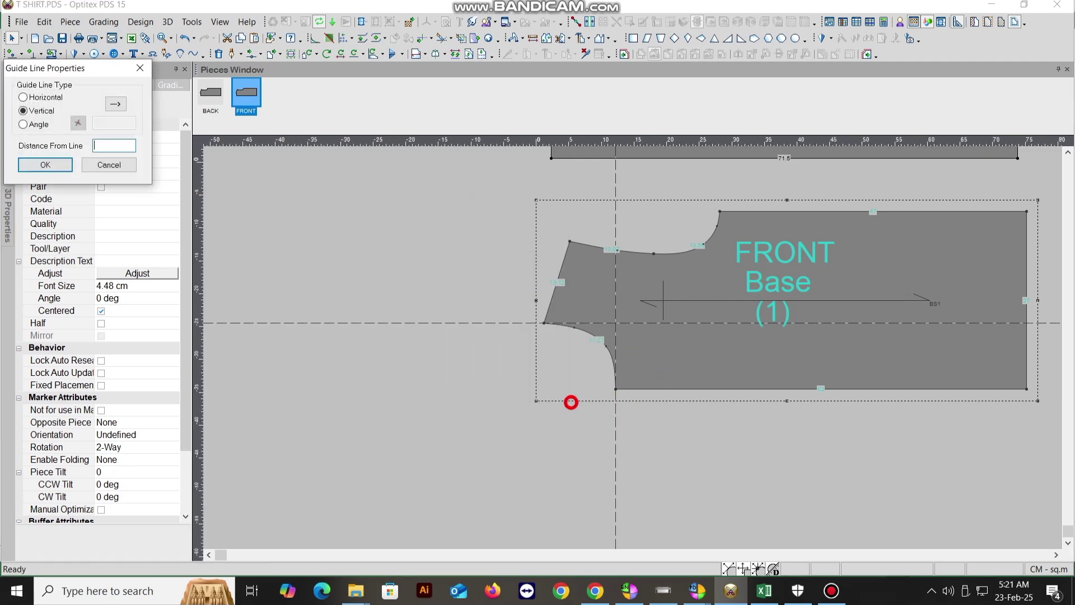
key("Delete")
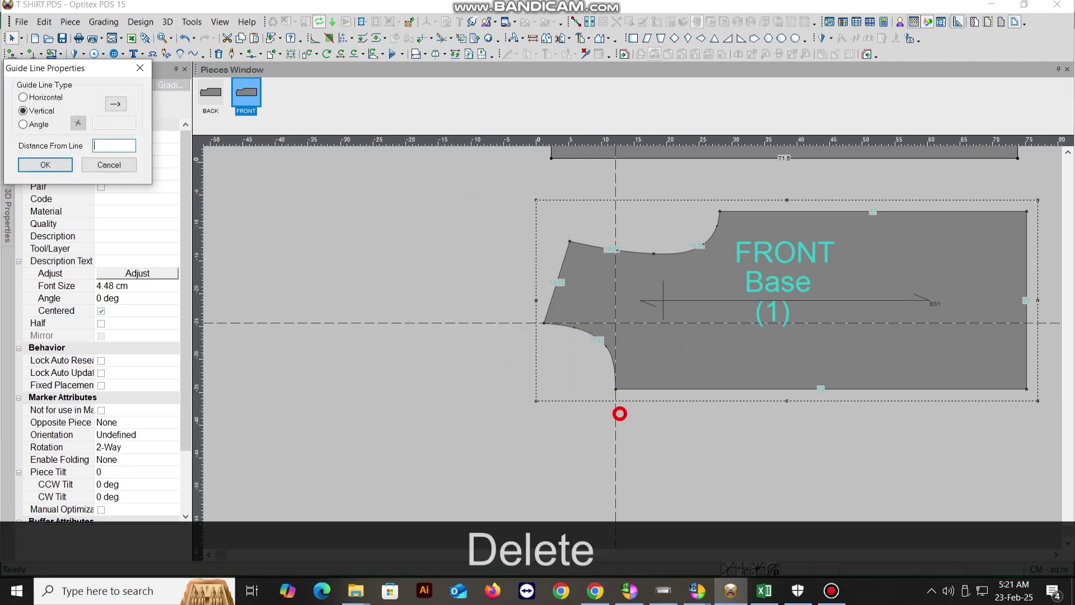
left_click(118, 163)
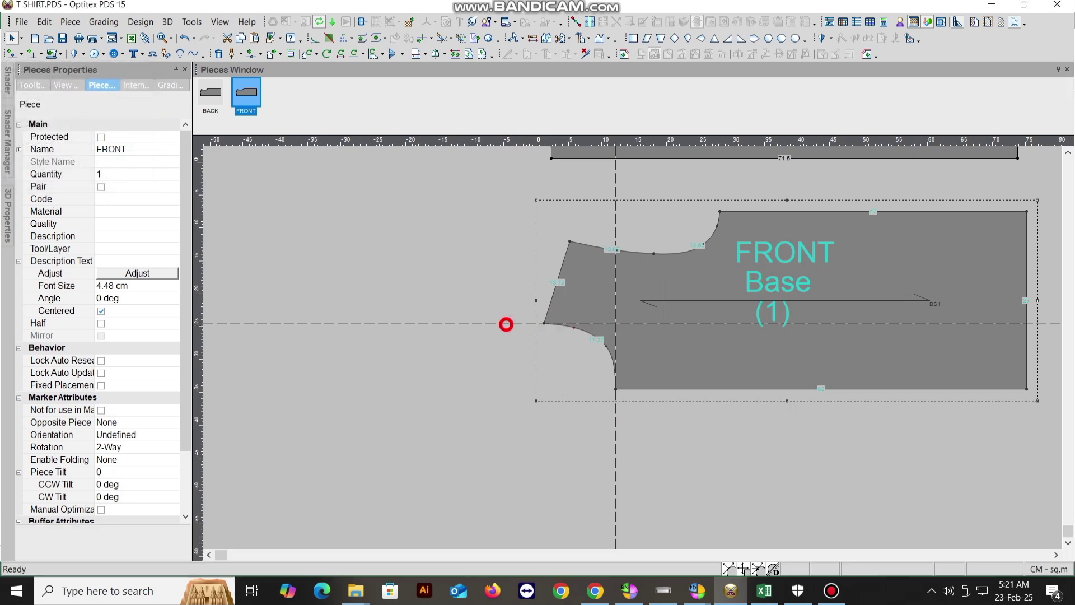
Delete the horizontal and vertical guides crossing the FRONT piece
left_click_drag(506, 323, 506, 338)
key("Delete")
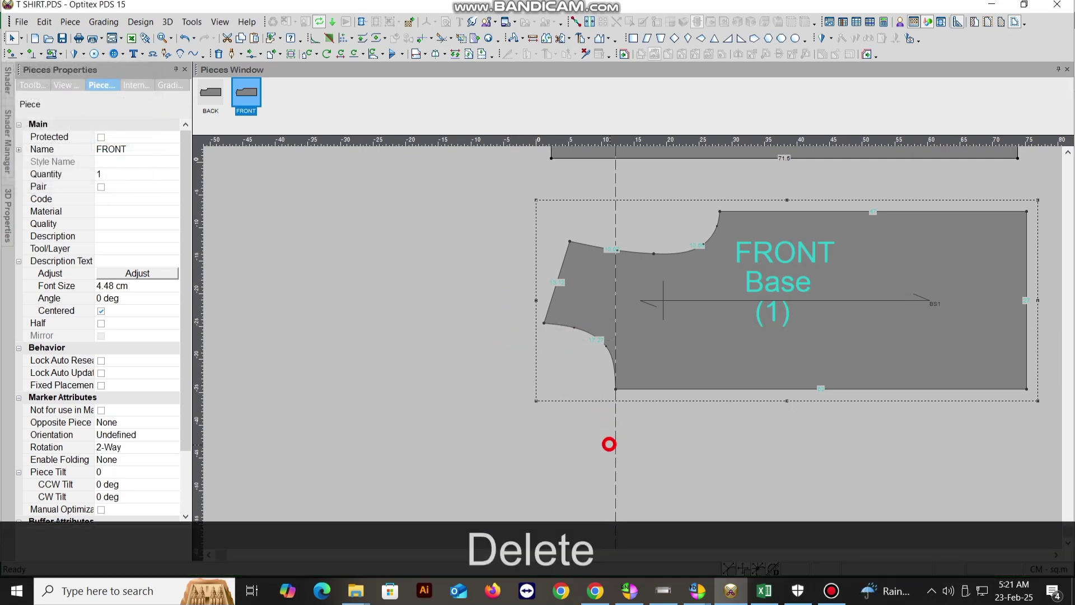
scroll(646, 314, "down", 2)
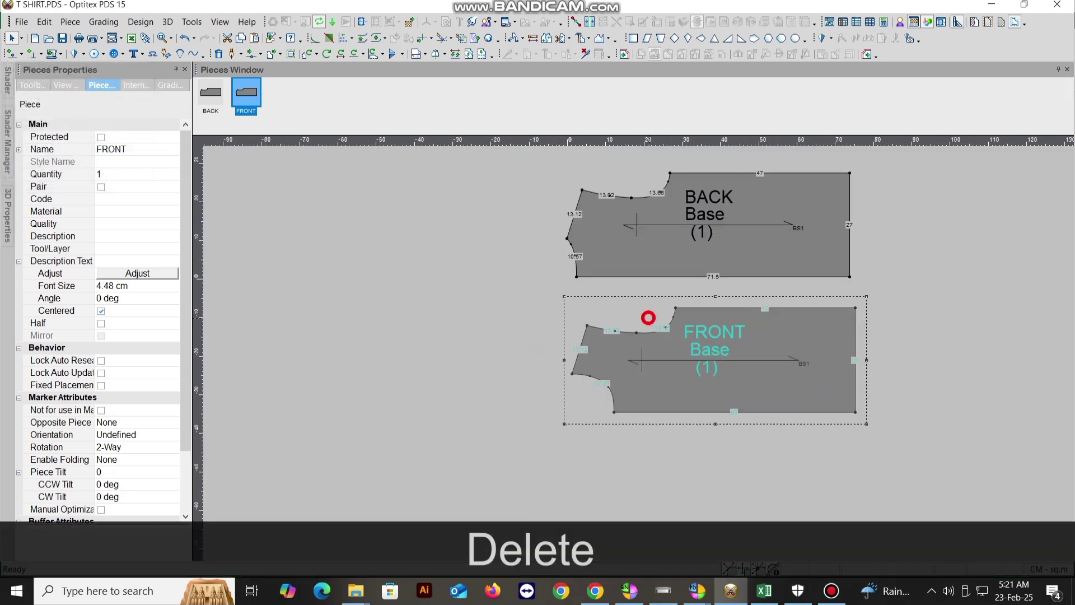
Select the BACK piece and mark the Width back breadth from middle armhole row with red text in the Excel size chart
scroll(632, 347, "up", 2)
scroll(631, 347, "up", 1)
left_click(560, 324)
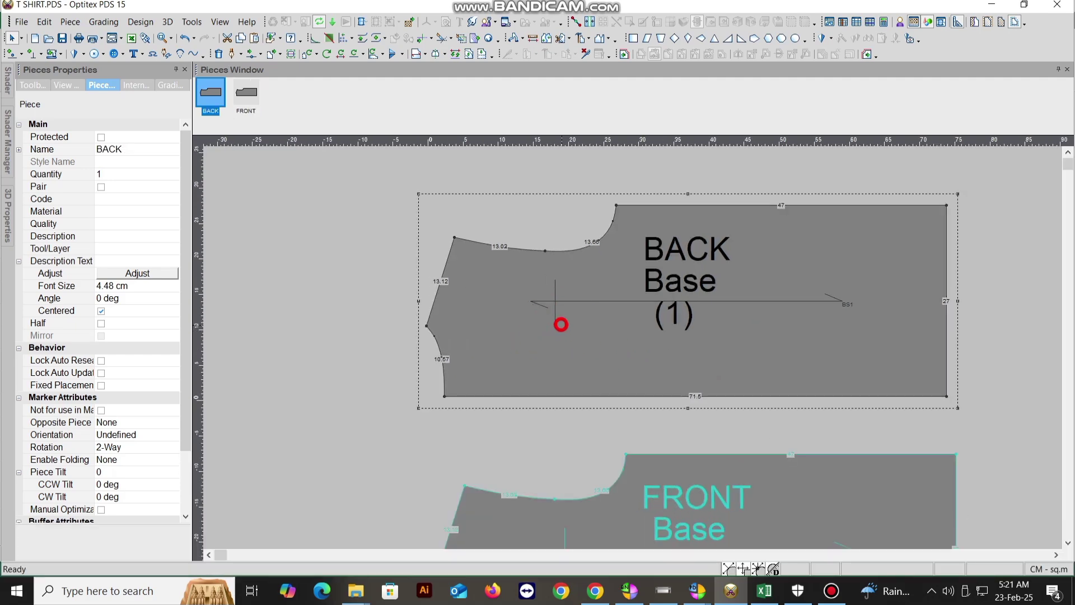
scroll(607, 380, "down", 1)
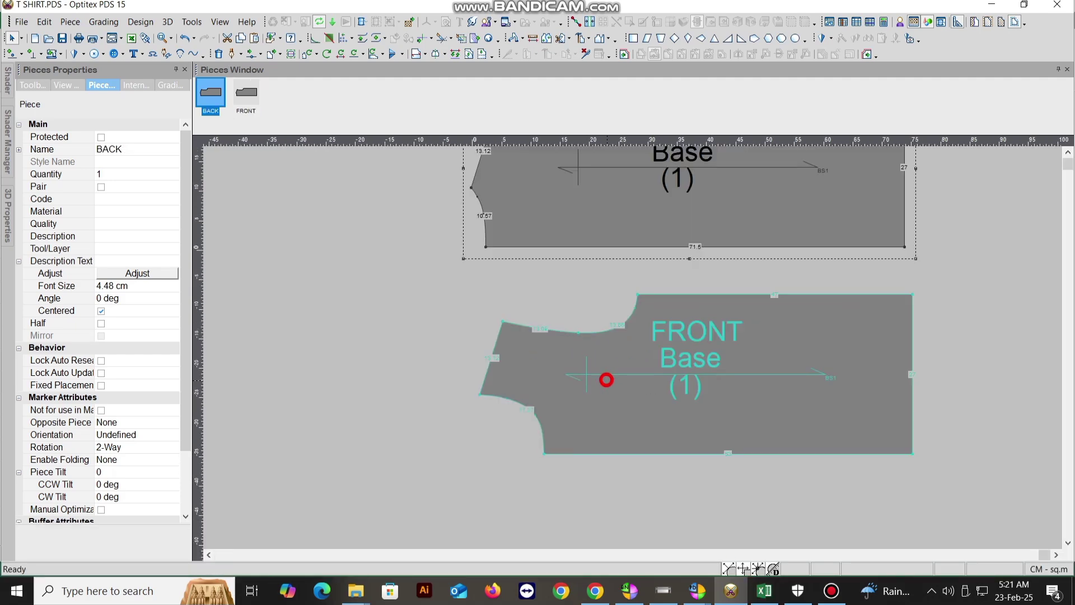
left_click(764, 591)
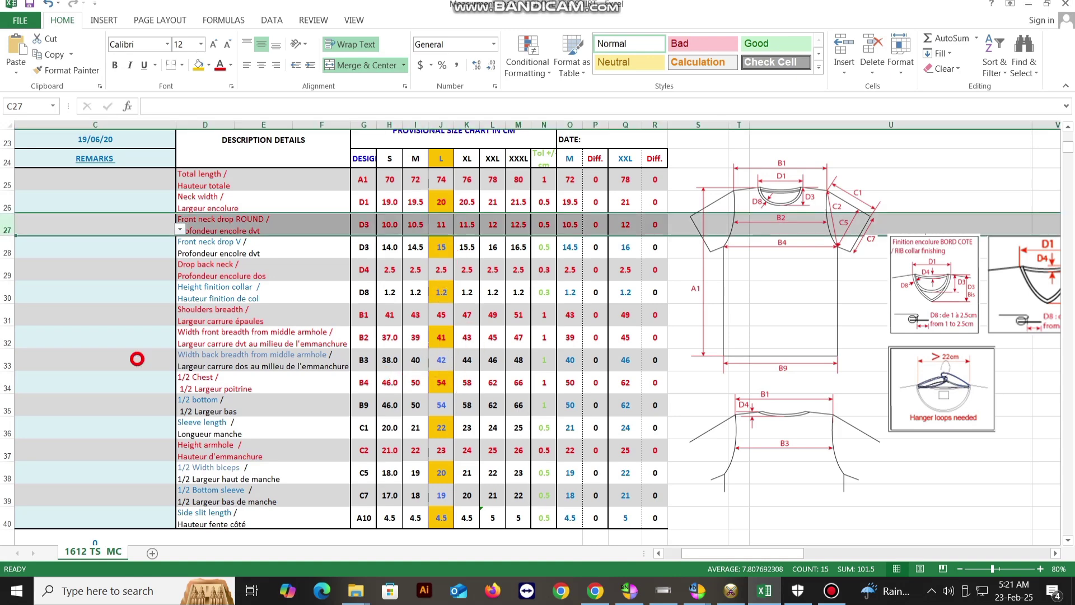
left_click(8, 361)
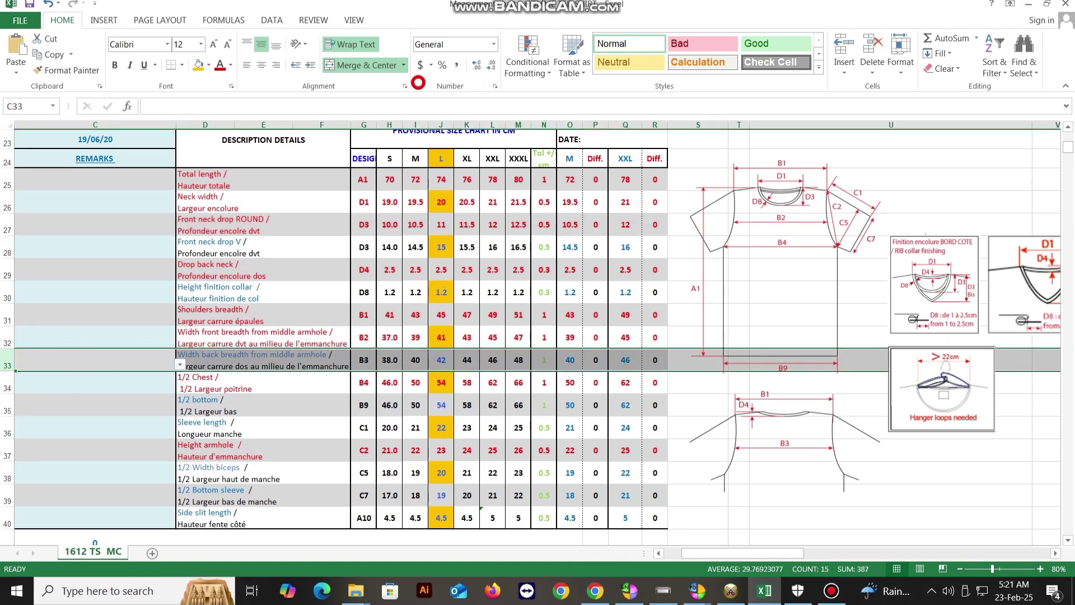
left_click(218, 64)
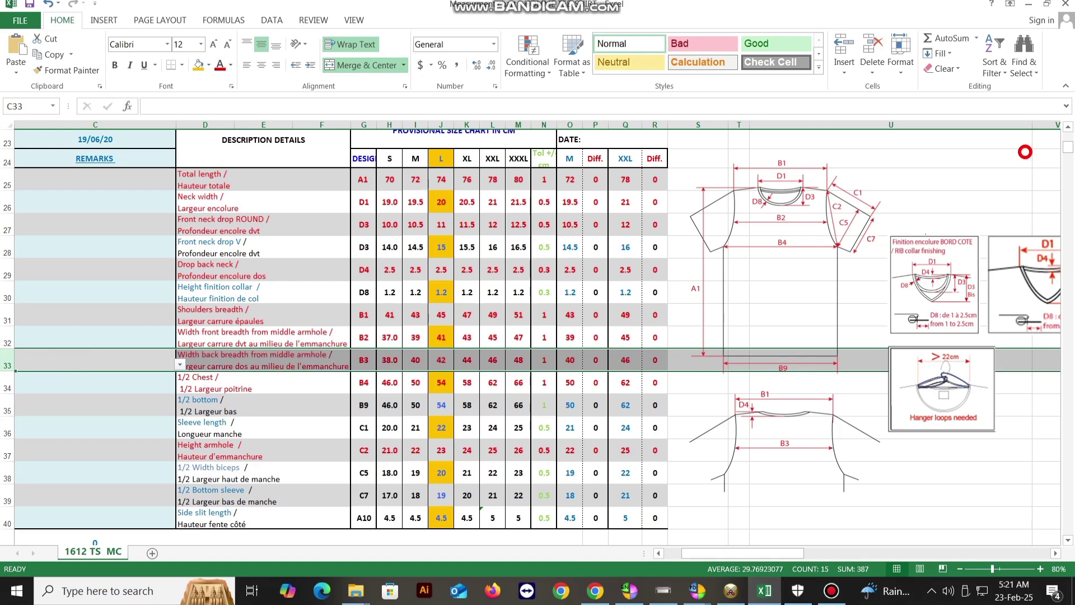
Return to Optitex PDS and move the BACK armhole's middle section 0.5 cm in Y with Move Points Proportionally
left_click(731, 590)
scroll(650, 246, "down", 2)
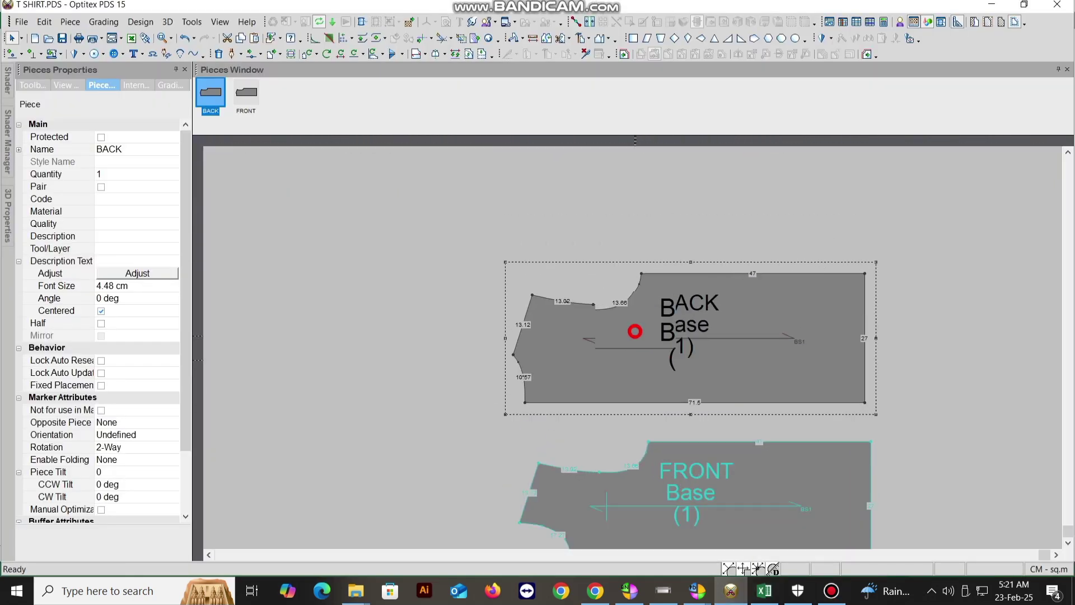
scroll(634, 331, "up", 2)
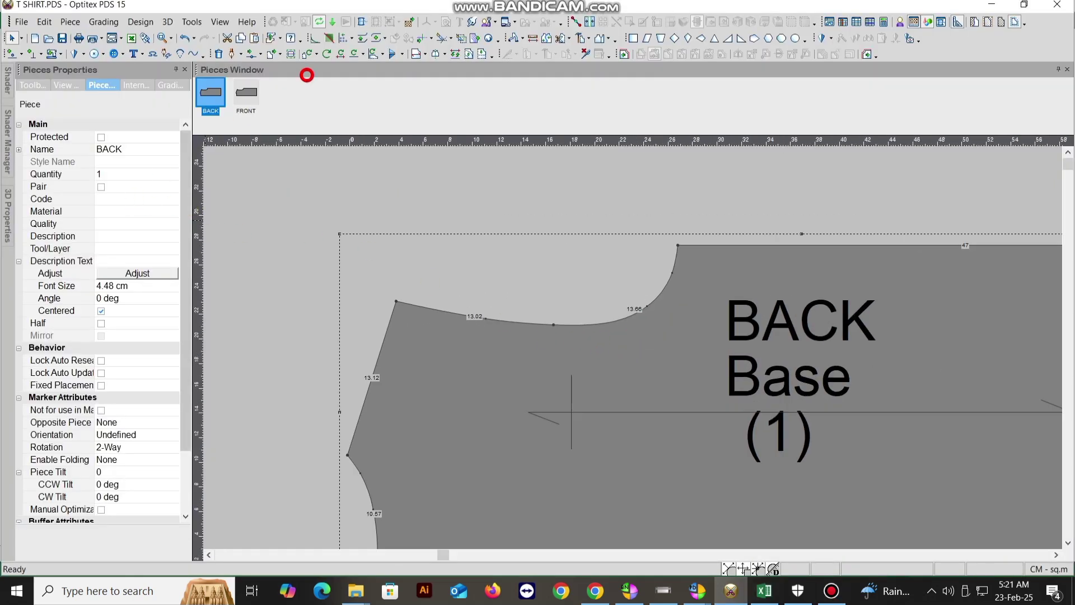
left_click(261, 55)
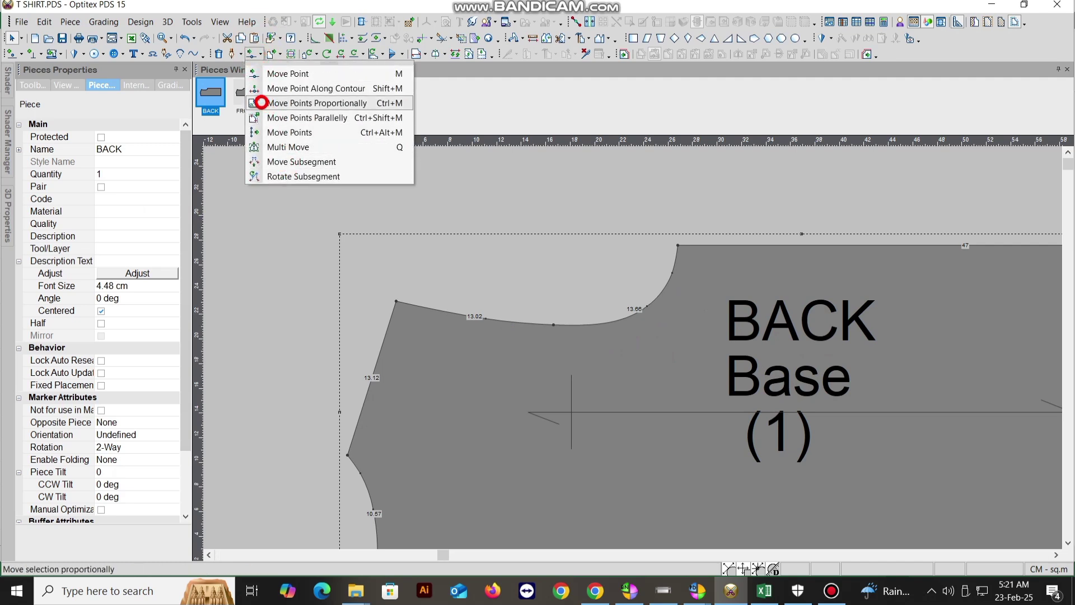
left_click(261, 103)
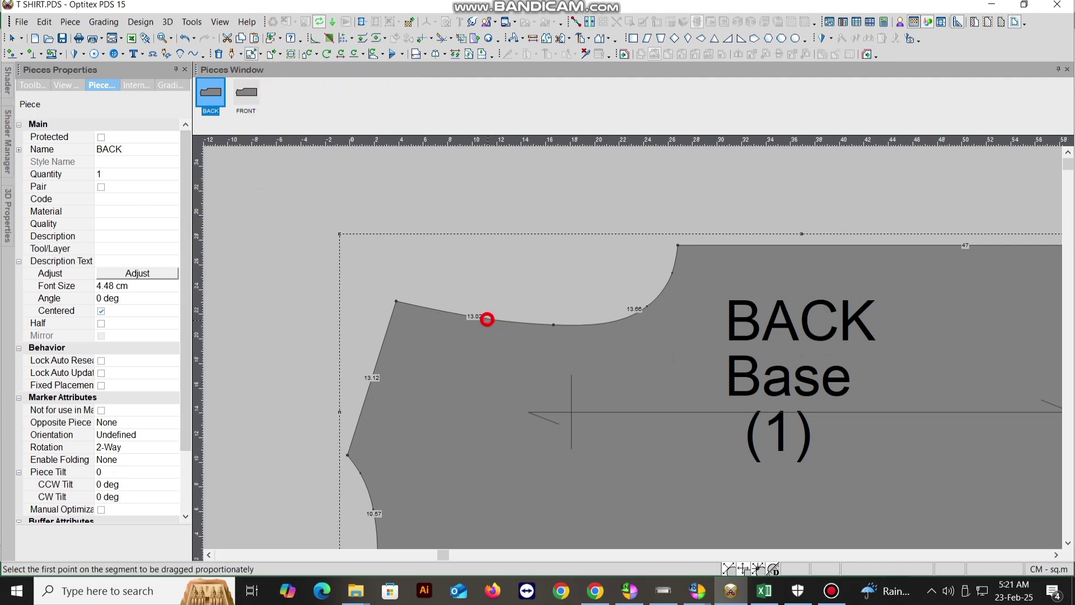
left_click(487, 319)
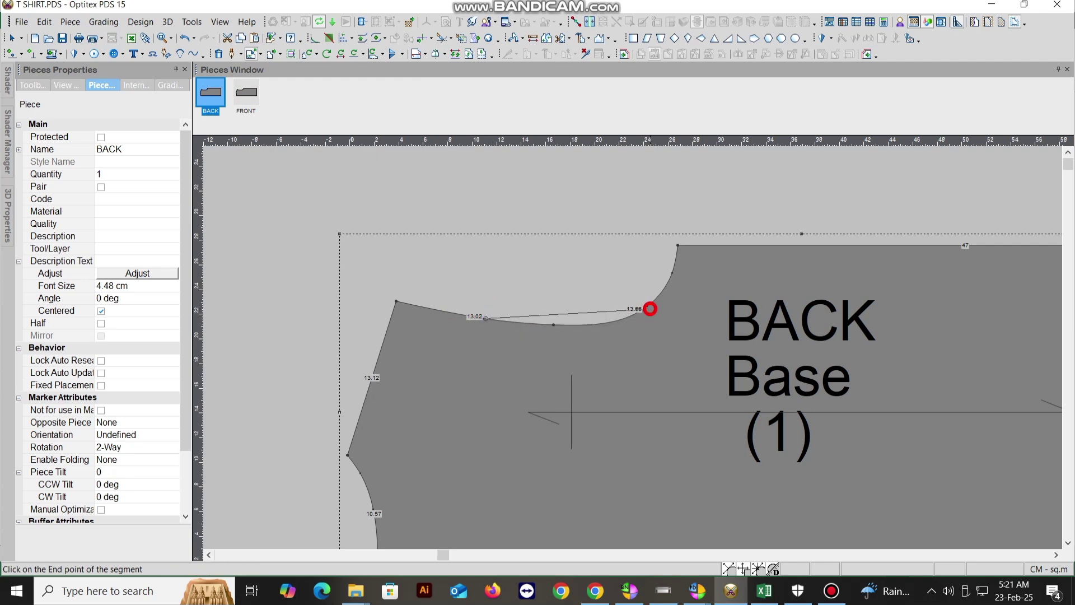
left_click(648, 307)
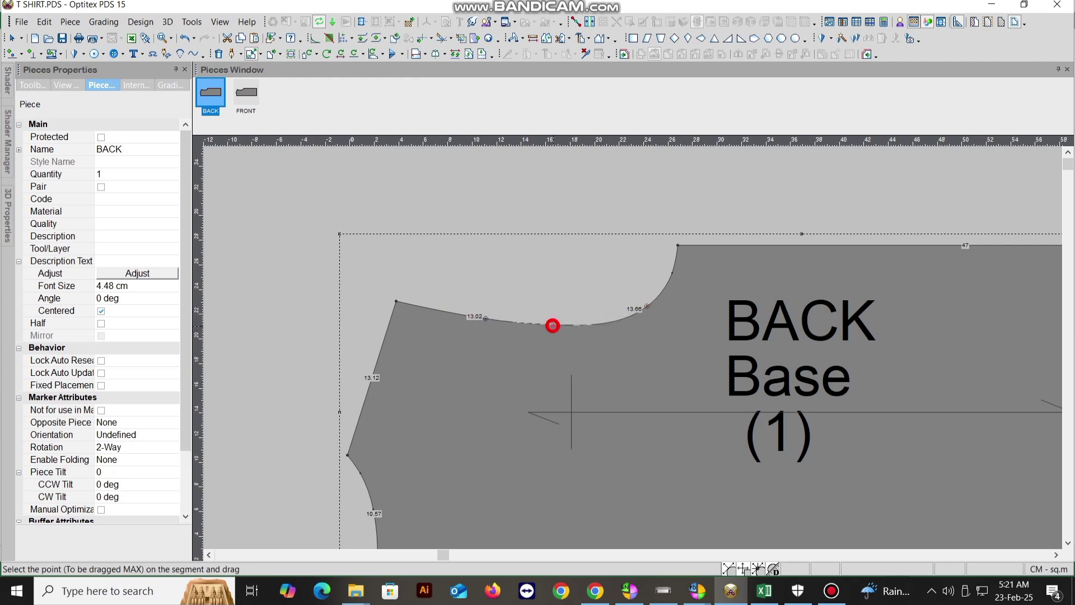
left_click(553, 325)
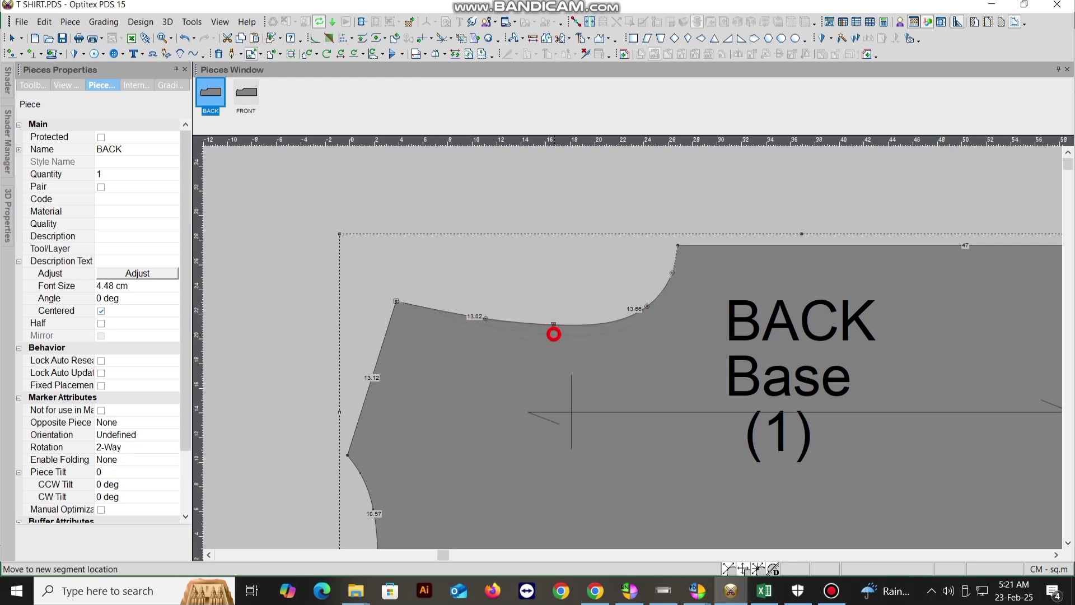
left_click(553, 325)
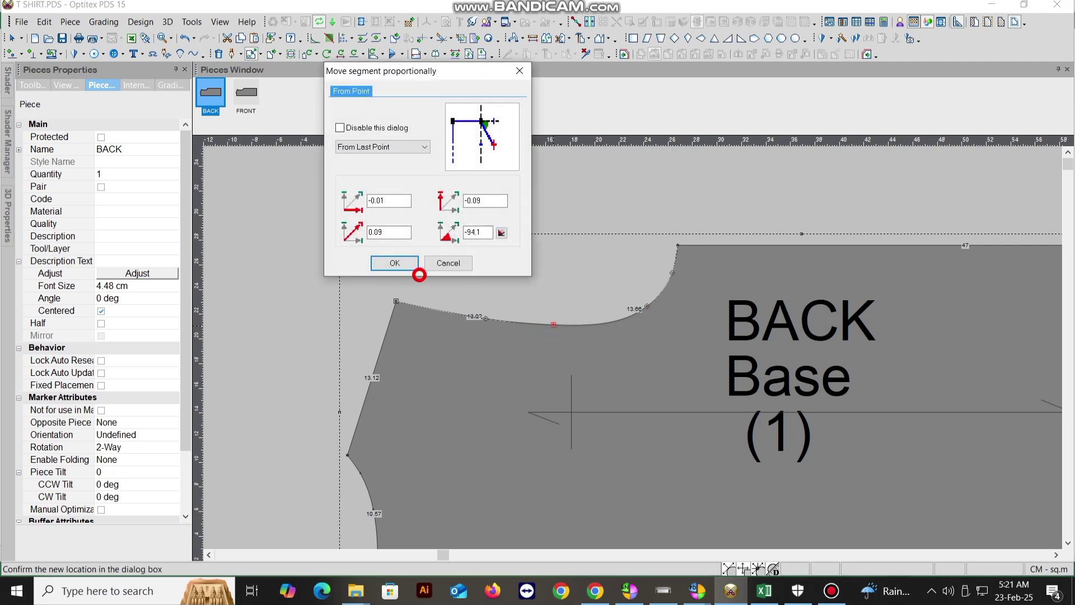
left_click_drag(493, 200, 449, 200)
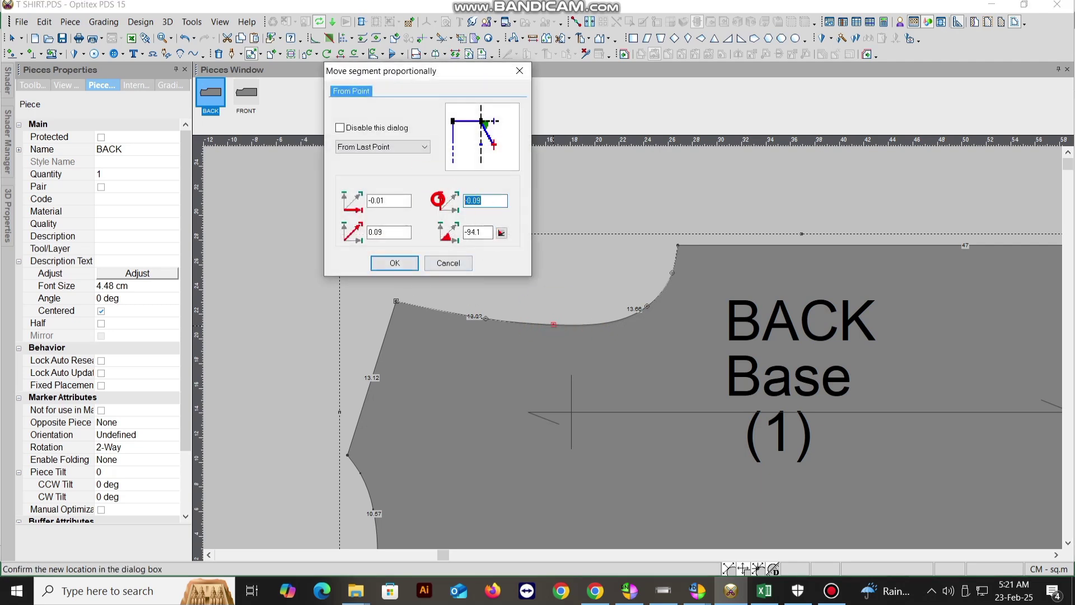
type(".5")
key("Return")
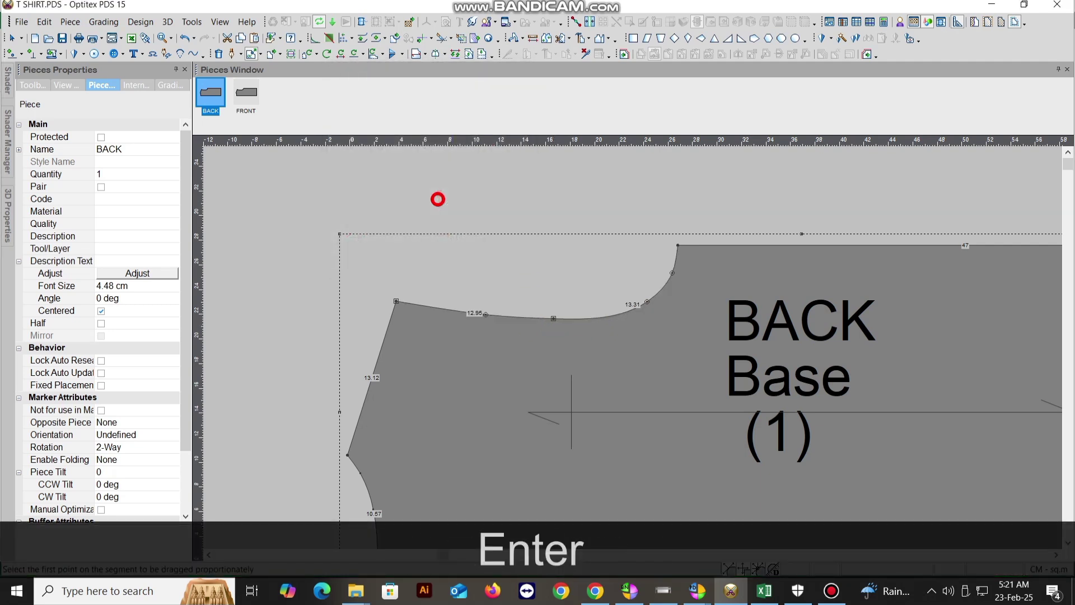
right_click(557, 247)
left_click(580, 253)
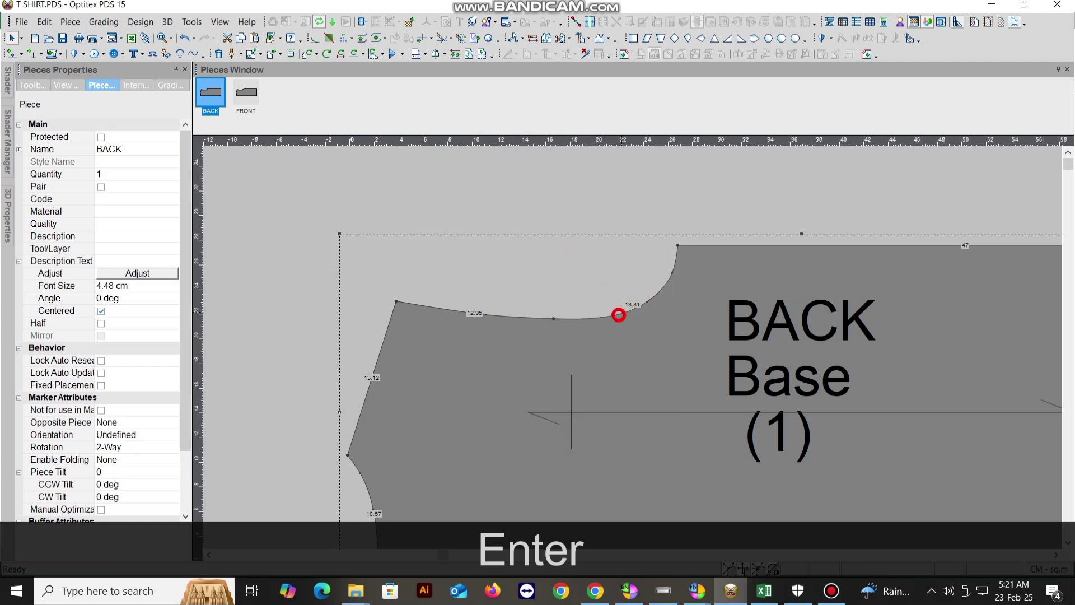
Delete the curve point closest to the underarm on the BACK armhole
scroll(619, 310, "up", 2)
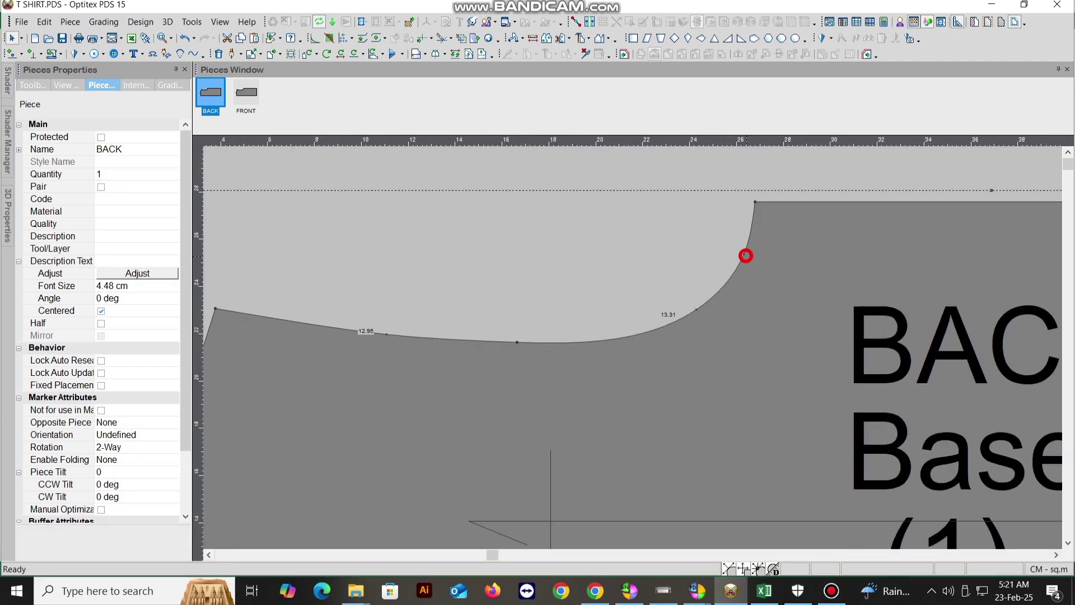
left_click(746, 255)
key("Delete")
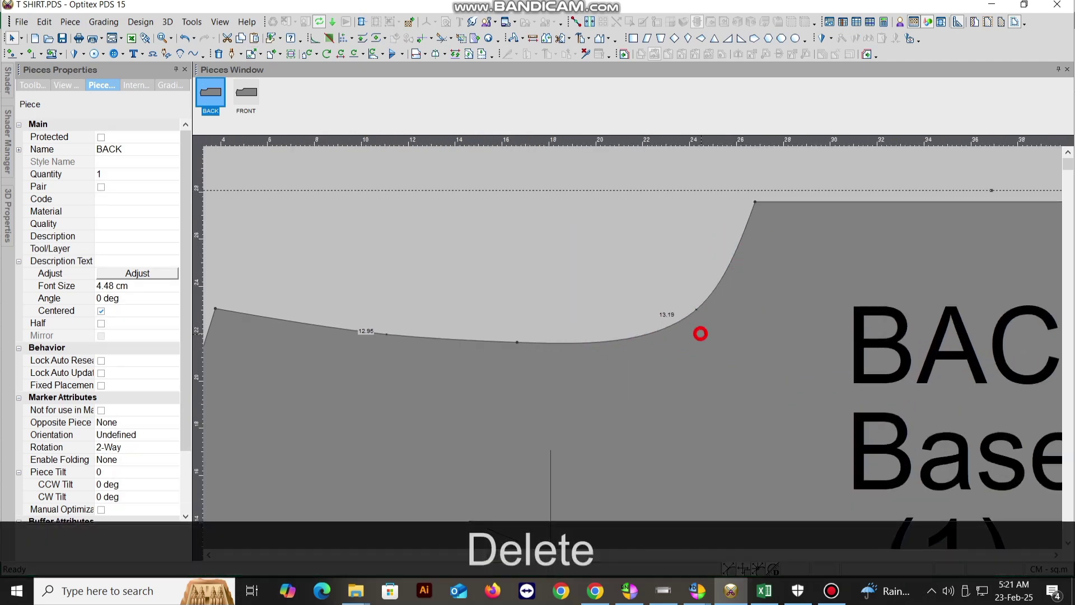
Add a point on the upper stretch of the BACK piece's armhole curve and move it slightly to round the curve
left_click(260, 54)
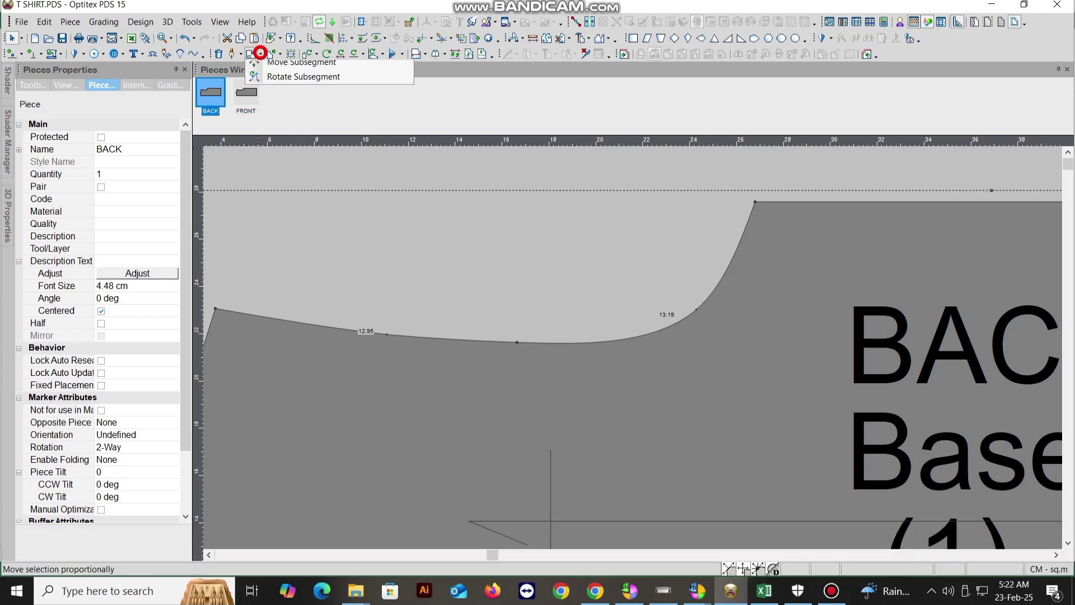
left_click(267, 73)
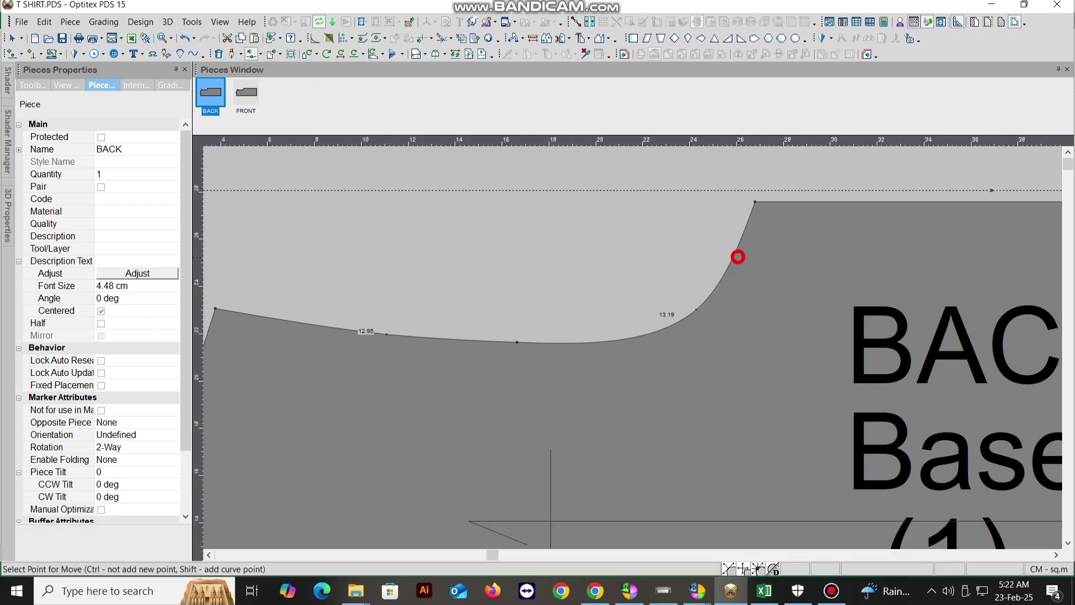
left_click(737, 253)
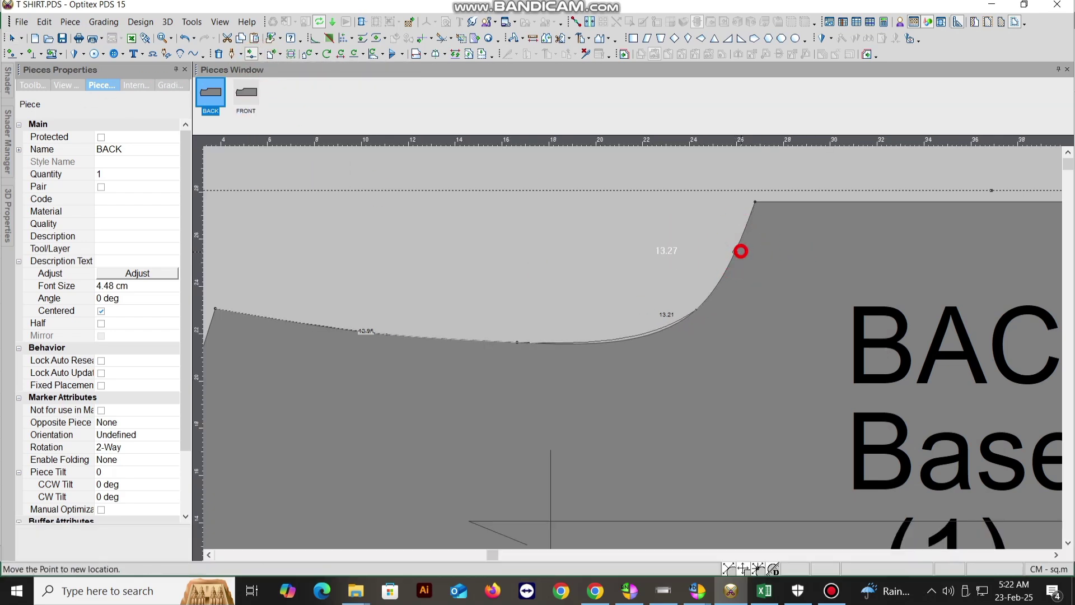
left_click(740, 251)
left_click(541, 403)
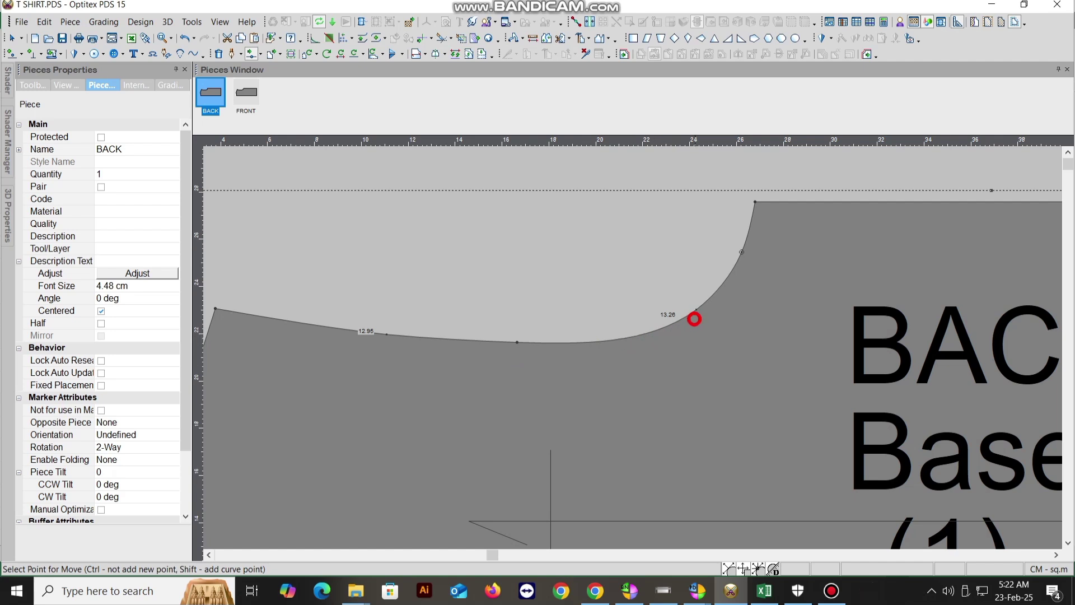
Move the armhole's middle curve point by -2.14 and -0.96 cm, and its upper curve point by 0.02 and -0.29 cm
left_click(697, 311)
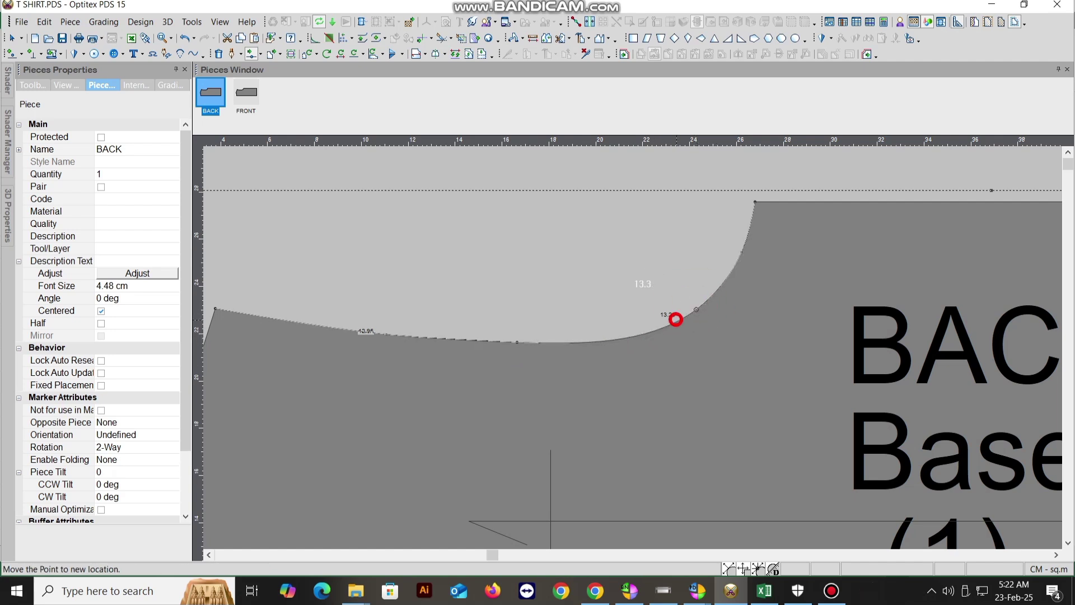
left_click(644, 332)
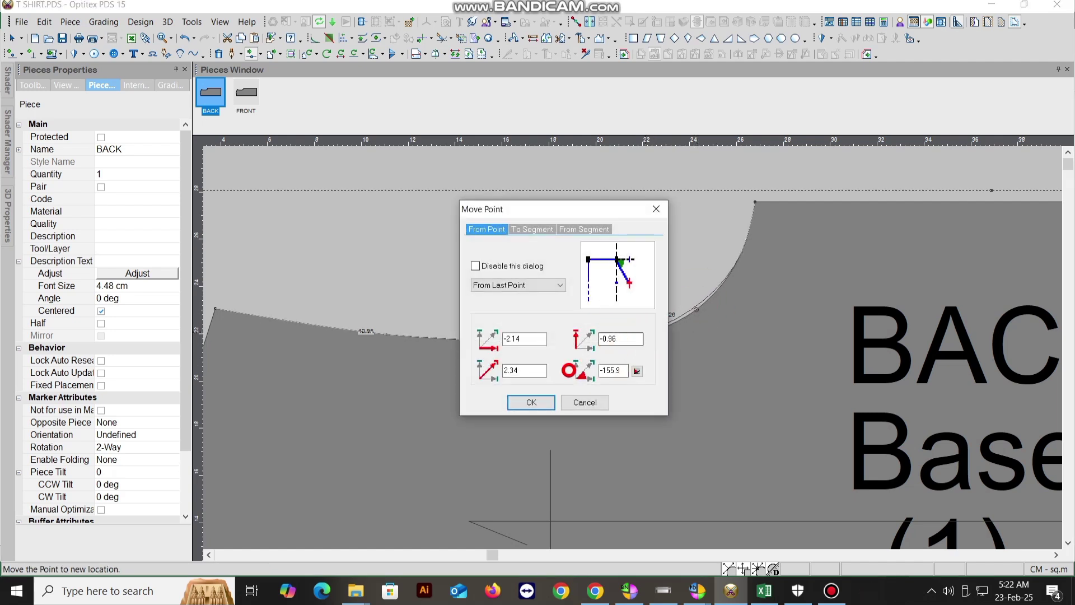
left_click(535, 401)
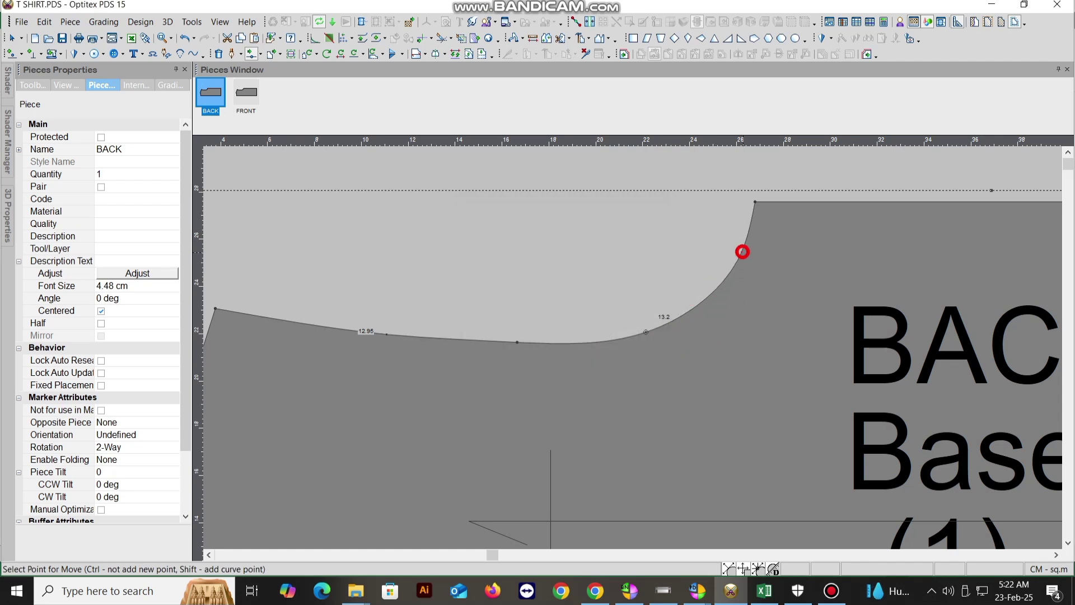
left_click(743, 251)
left_click(742, 259)
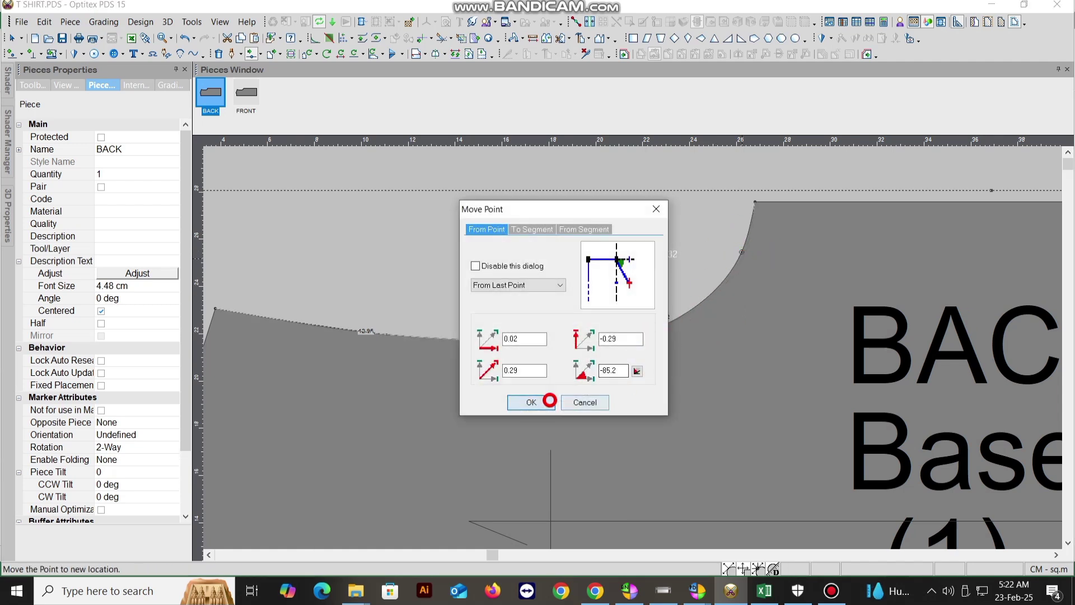
left_click(529, 402)
Add a curve point on the flat lower stretch of the BACK armhole and shift it slightly to smooth the line
scroll(616, 342, "down", 1)
scroll(629, 336, "up", 1)
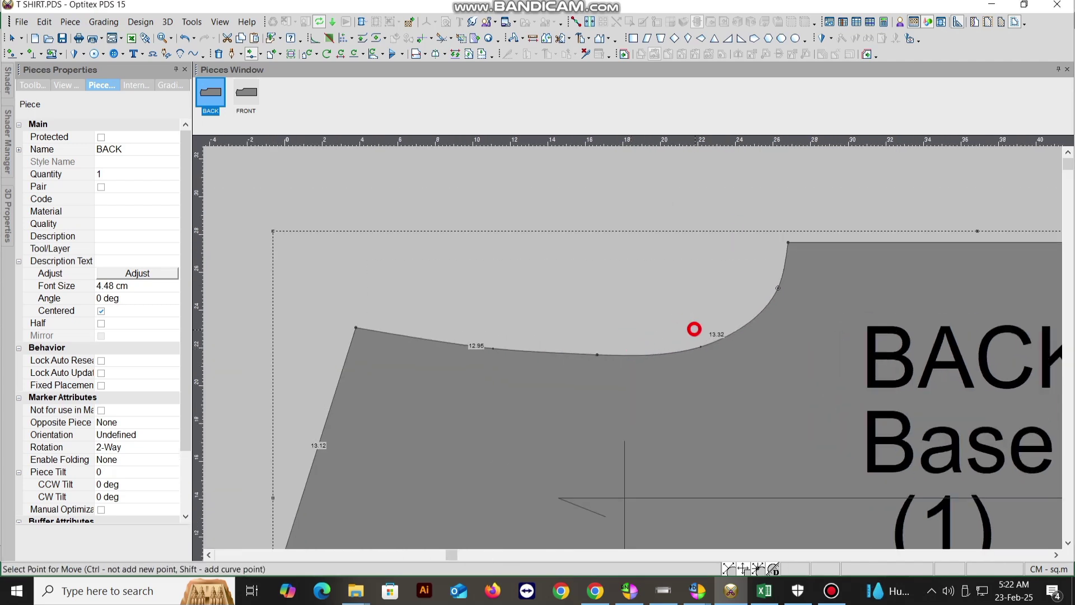
scroll(694, 329, "up", 2)
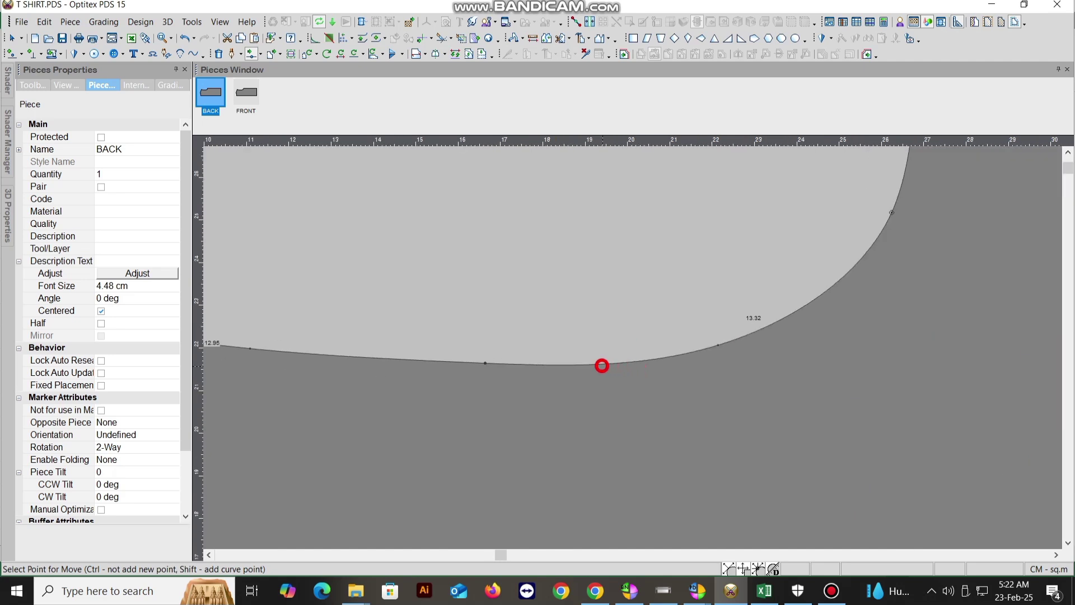
left_click(602, 366)
left_click(526, 405)
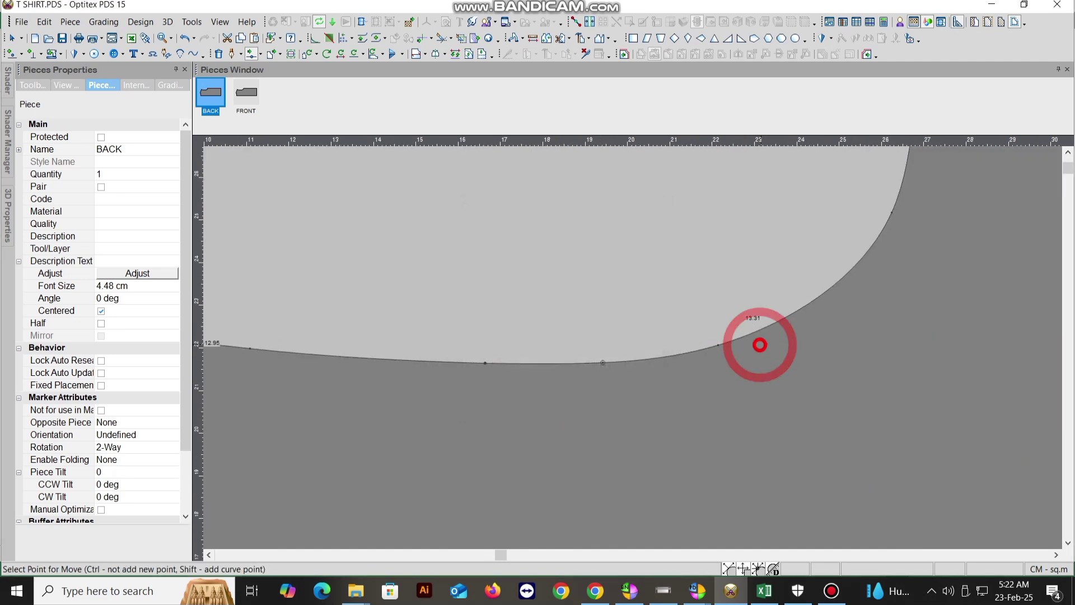
Slide the curve point on the armhole's lower bend along the curve toward the side seam
scroll(632, 348, "up", 2)
scroll(639, 378, "down", 3)
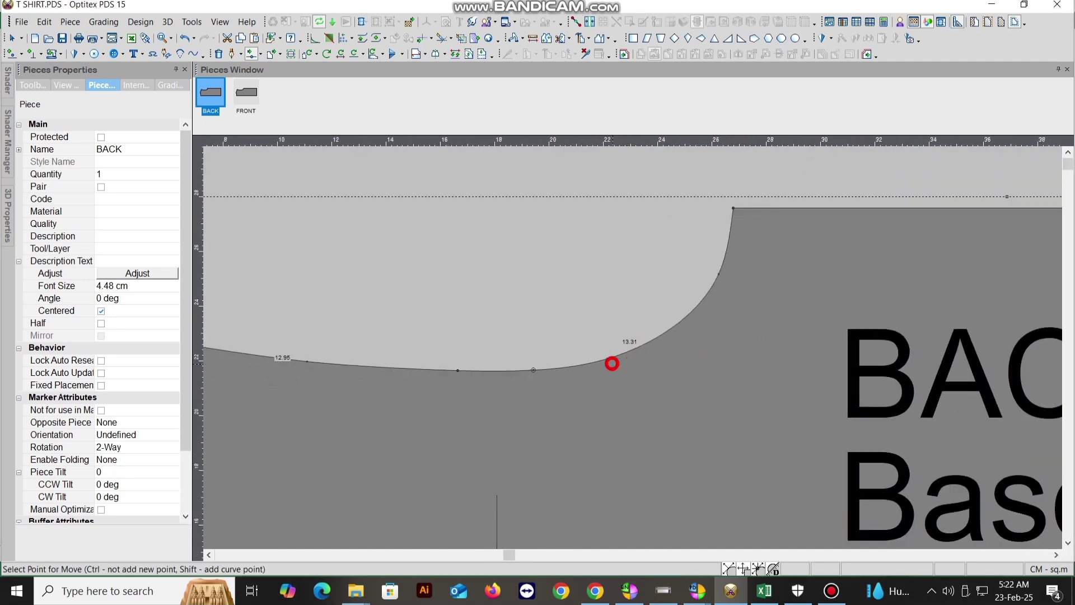
left_click(607, 359)
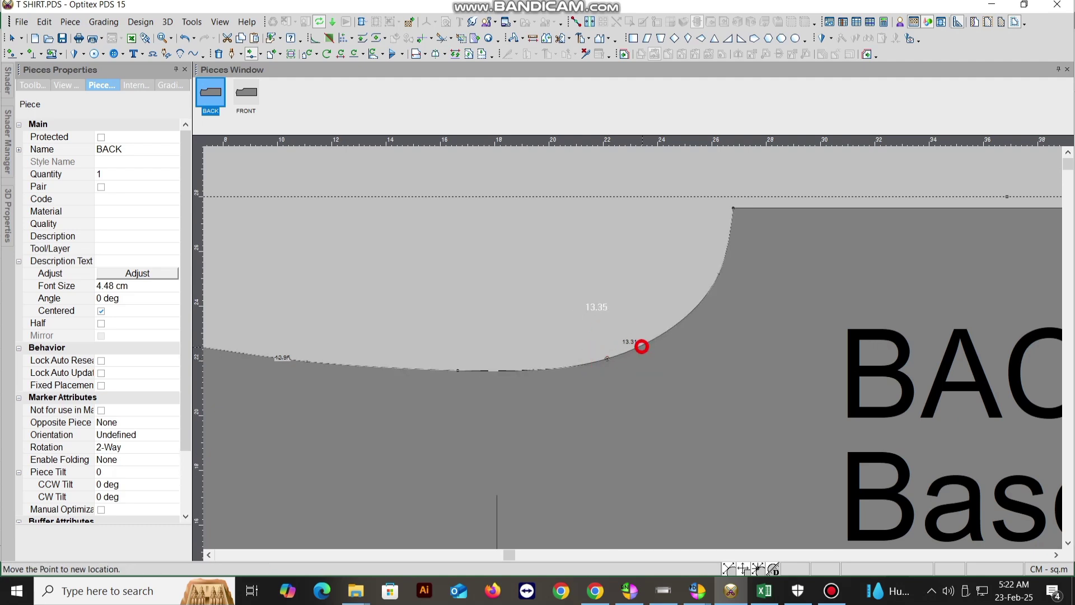
left_click(642, 346)
left_click(549, 392)
Move the curve point between the shoulder tip and the mid-armhole point by 0.02 and 0.05 cm
scroll(619, 285, "down", 2)
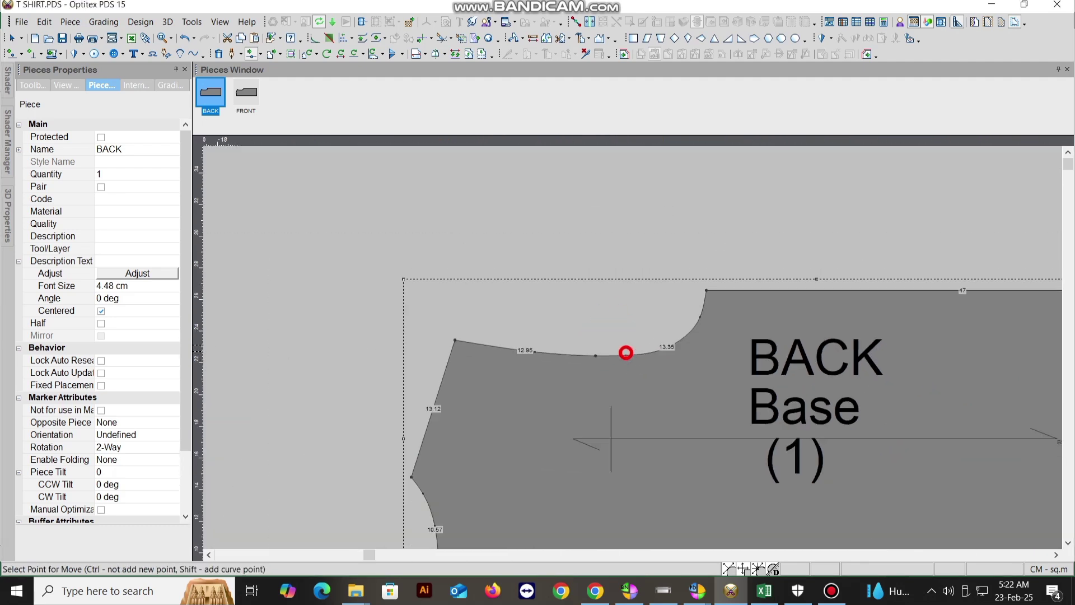
scroll(626, 352, "up", 2)
scroll(576, 332, "up", 3)
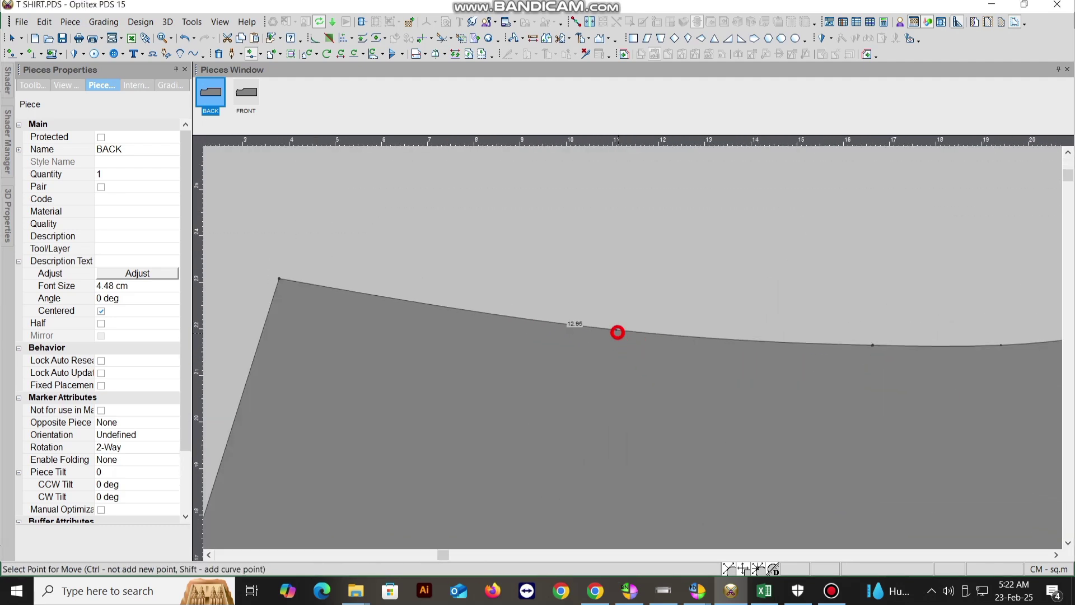
left_click(616, 330)
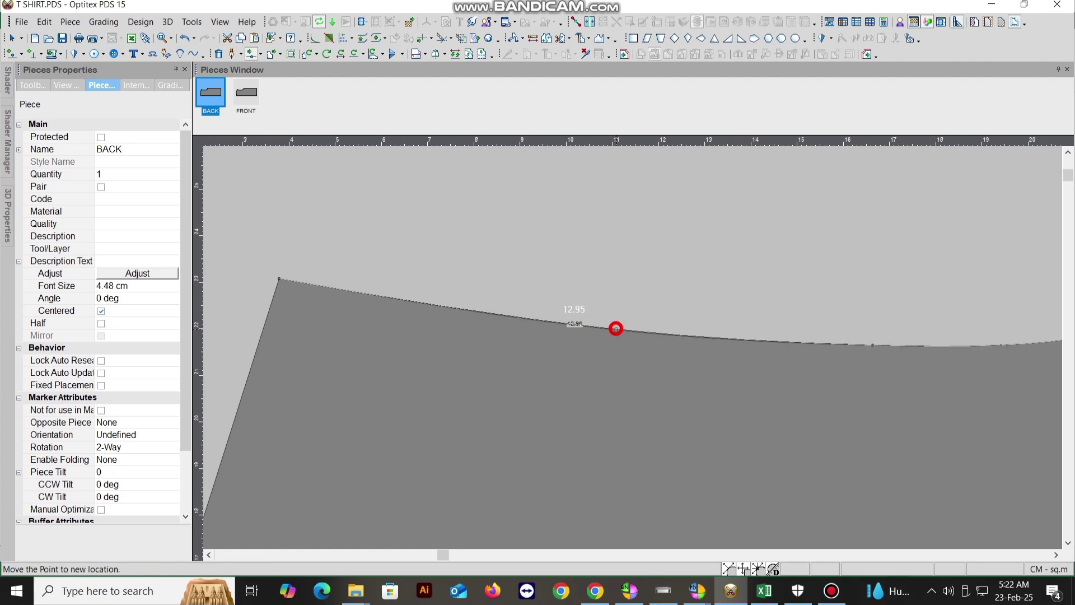
left_click(616, 327)
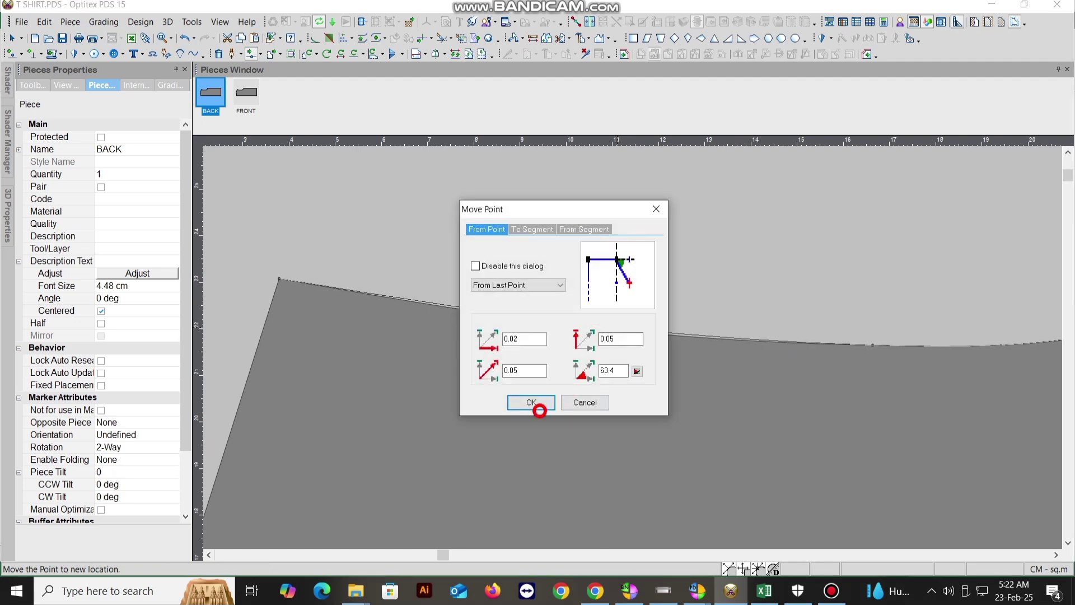
left_click(537, 407)
scroll(631, 345, "down", 5)
scroll(630, 289, "up", 3)
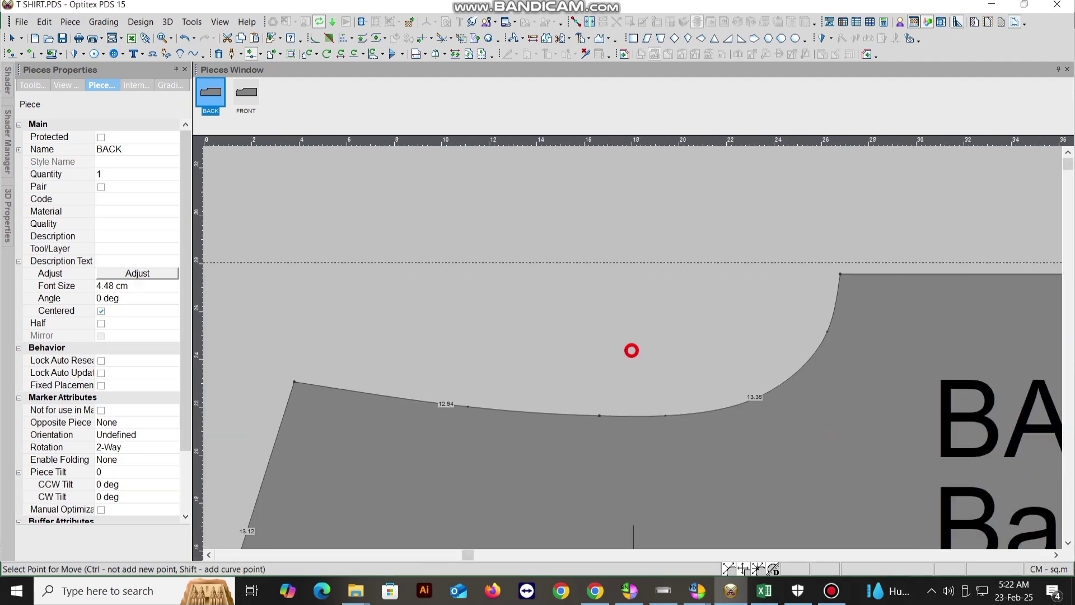
scroll(615, 340, "down", 5)
right_click(636, 245)
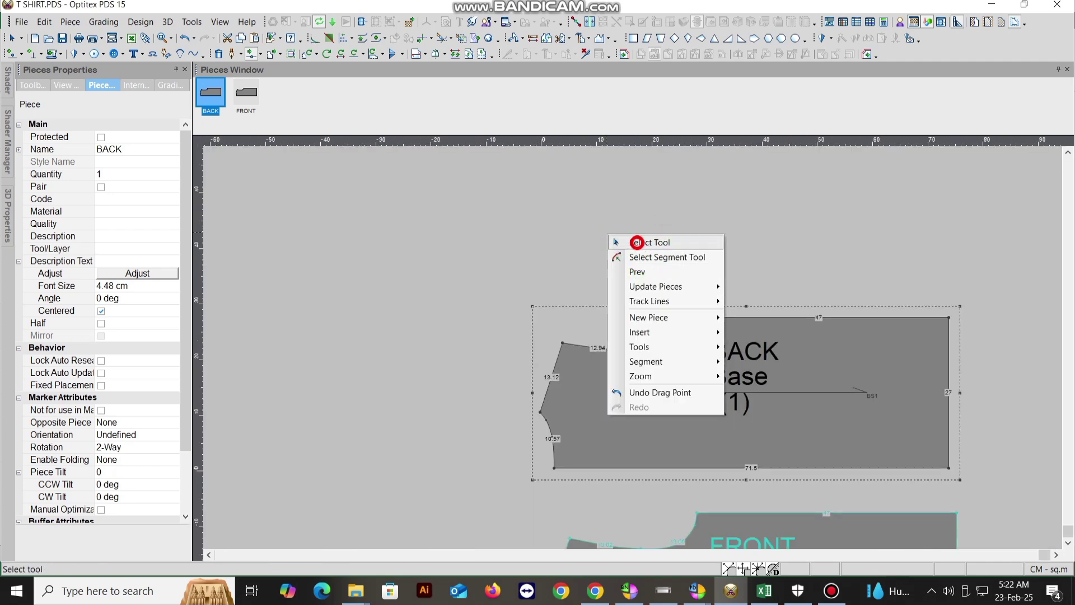
left_click(639, 240)
Measure the distance from the BACK piece's mid-armhole point straight across to the centre back edge
scroll(643, 350, "up", 2)
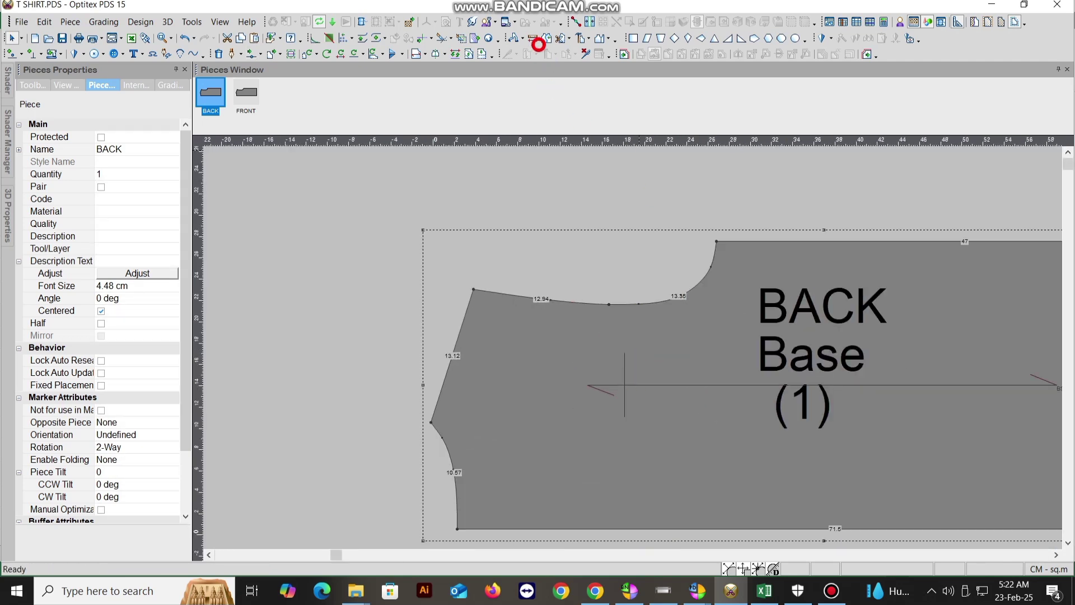
left_click(537, 42)
scroll(632, 345, "down", 1)
scroll(627, 250, "up", 1)
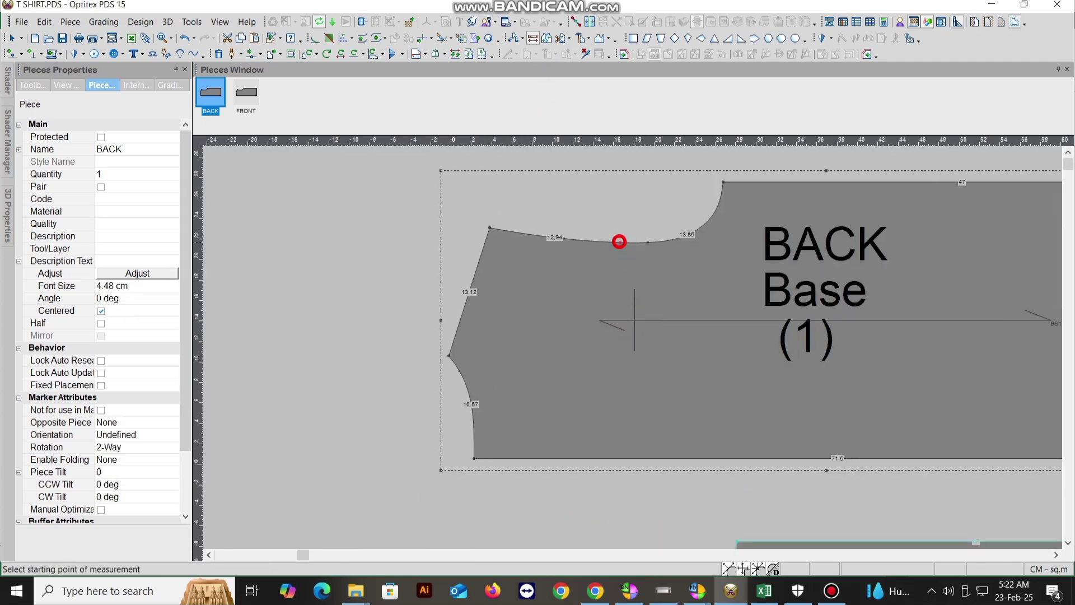
left_click(620, 241)
left_click(623, 457)
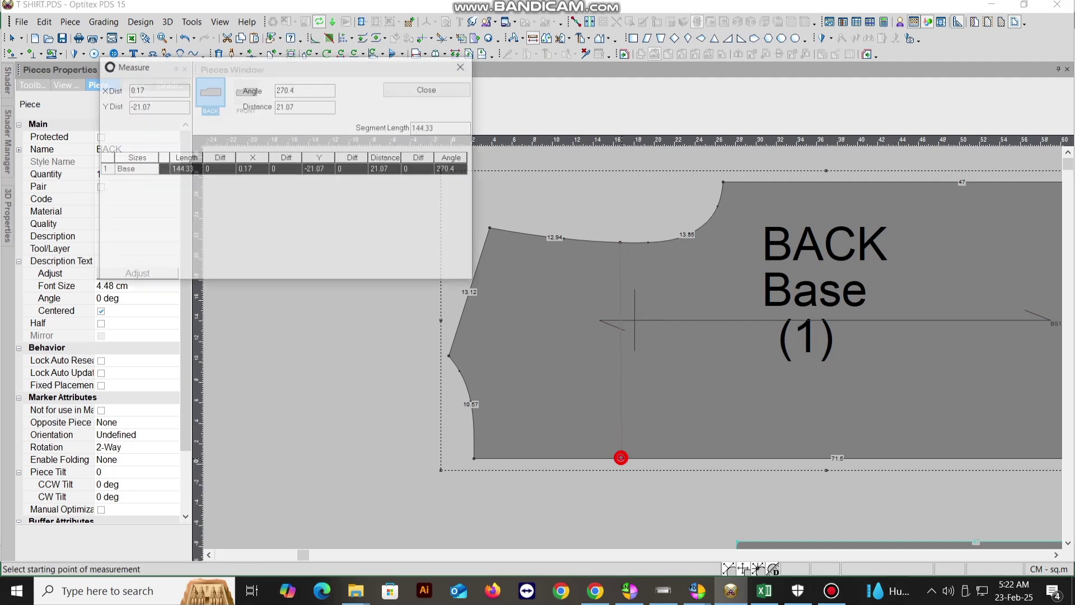
left_click(437, 90)
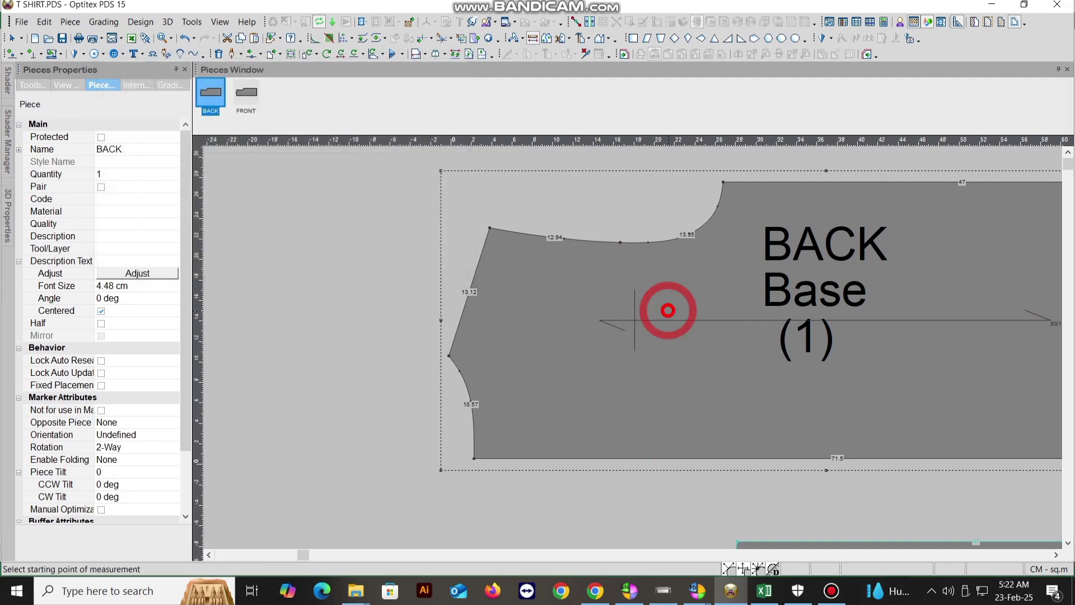
scroll(663, 312, "down", 2)
right_click(533, 211)
left_click(556, 216)
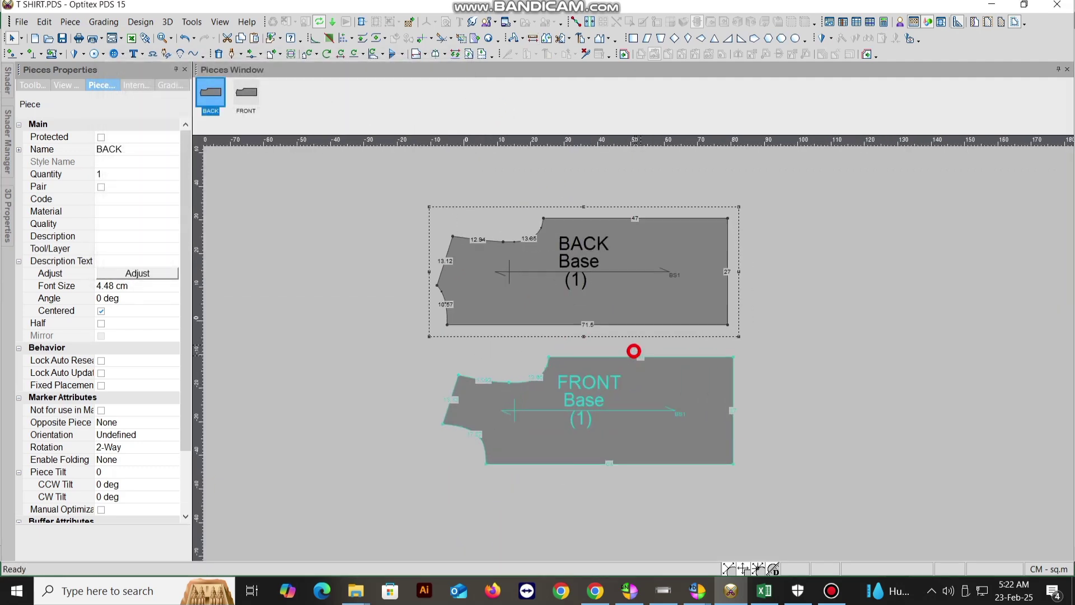
Save the pattern file and make the FRONT piece the active piece
left_click(62, 38)
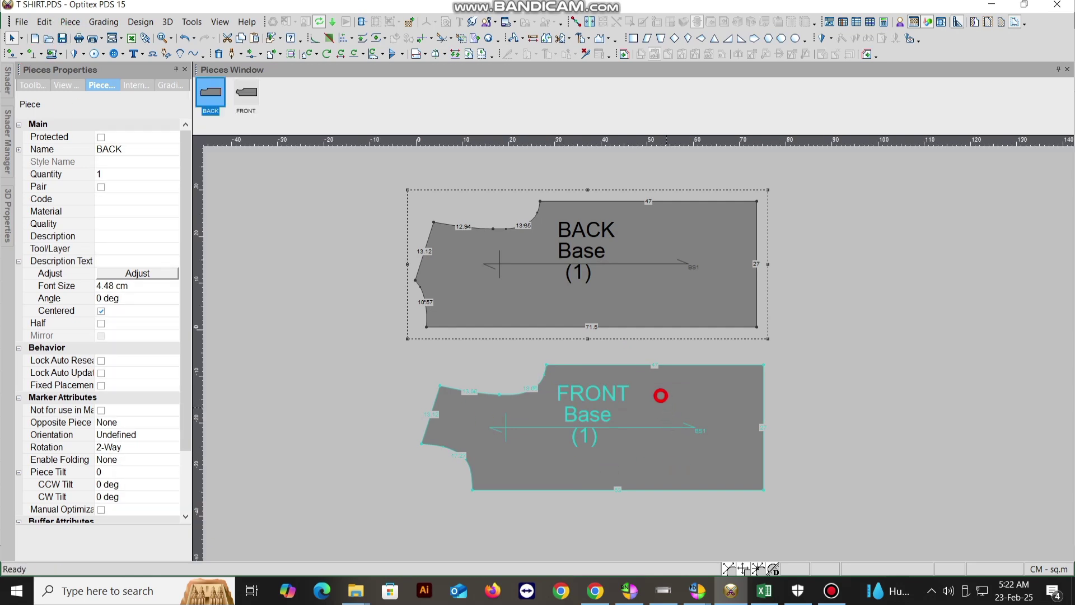
left_click(656, 389)
left_click(654, 303)
scroll(577, 380, "up", 1)
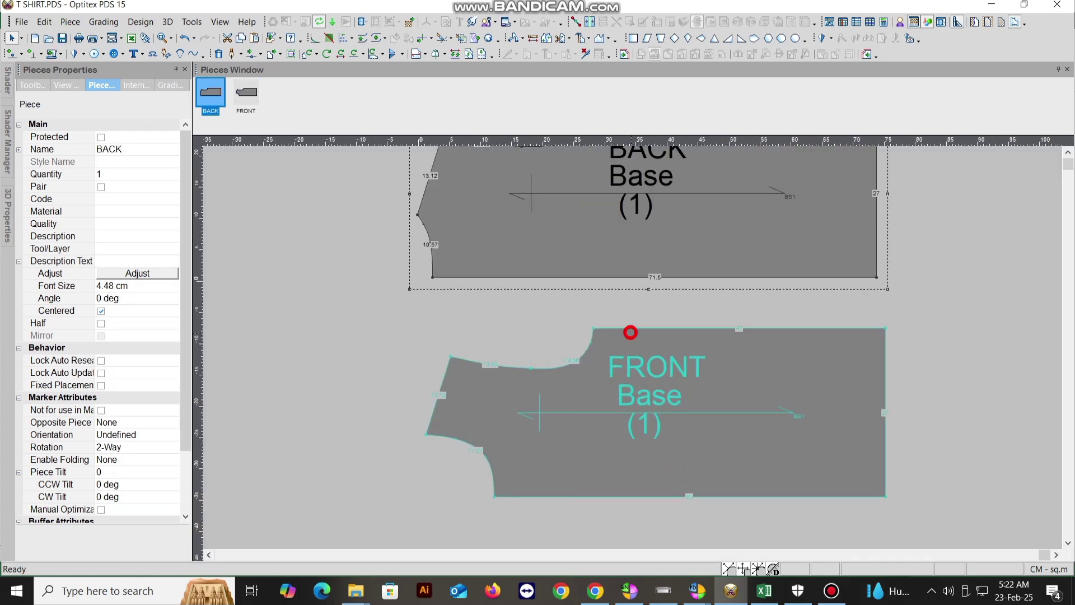
left_click(677, 355)
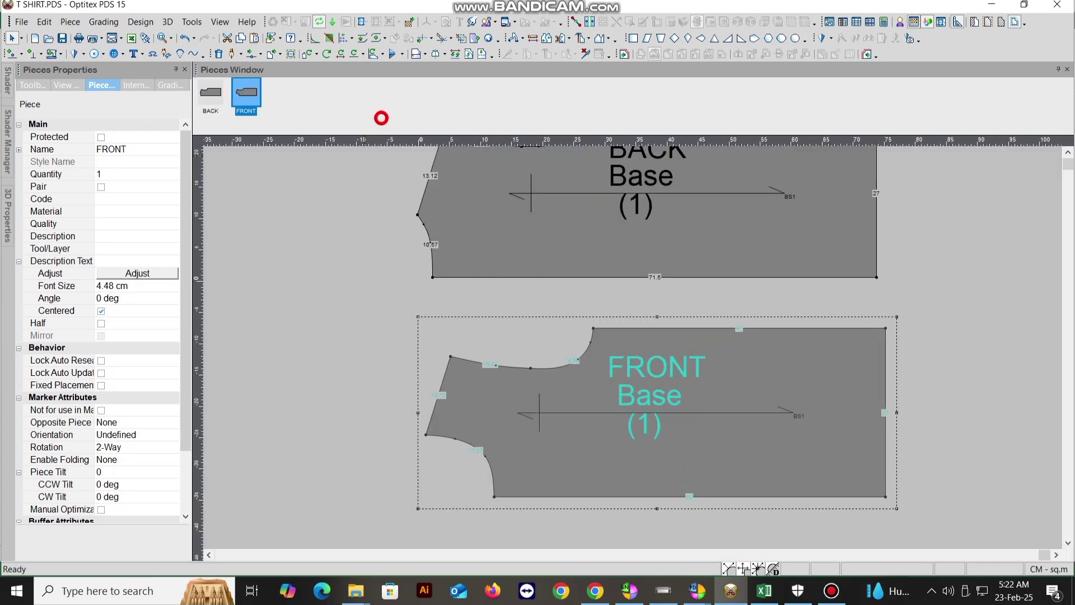
Start a new rectangular piece named SLEEVE and open its length for editing
scroll(595, 336, "down", 2)
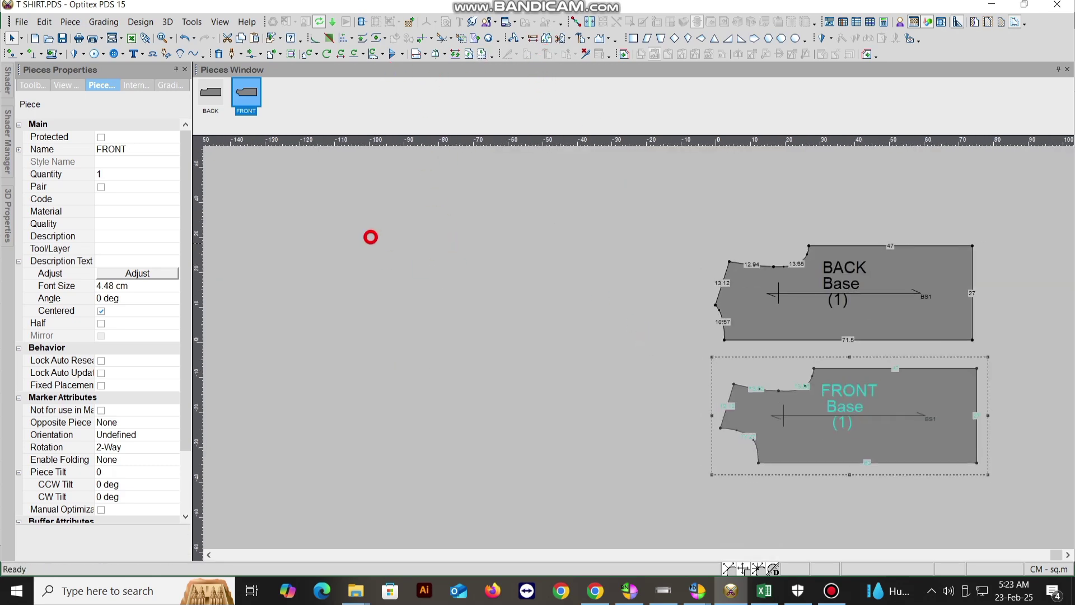
right_click(476, 291)
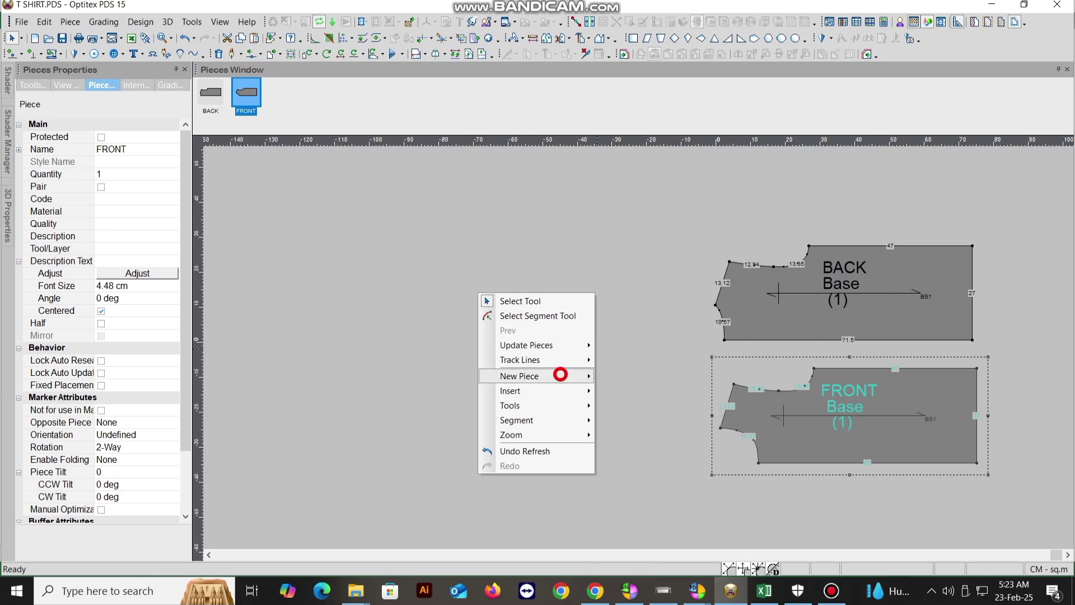
mouse_move(560, 374)
left_click(644, 379)
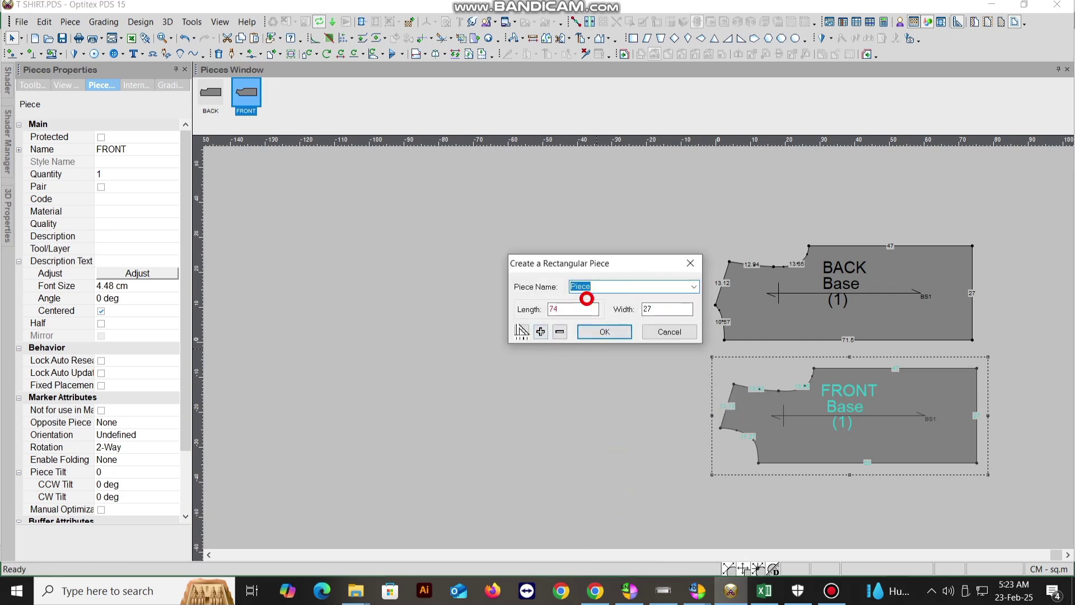
type("SLEEVE")
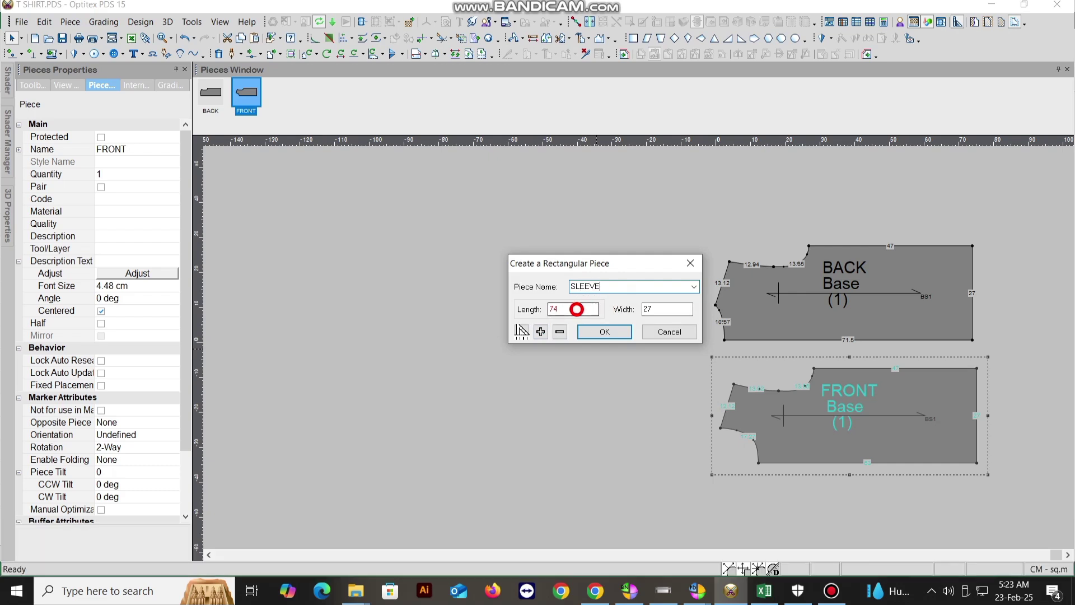
left_click(577, 309)
type("74")
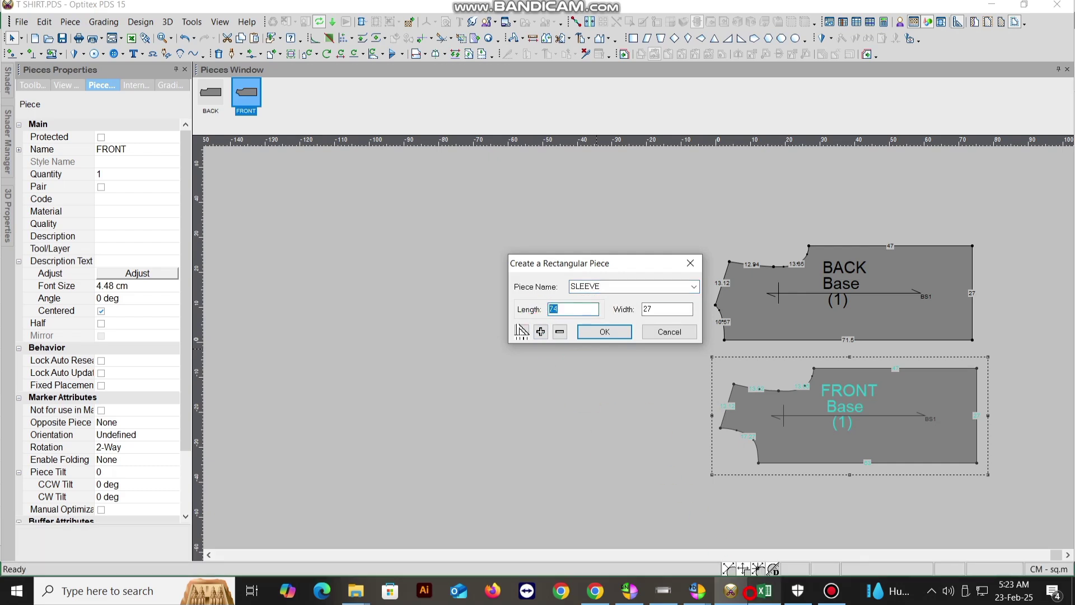
Switch to the Excel size chart and colour the sleeve length row's text red
left_click(765, 591)
key("shift+space")
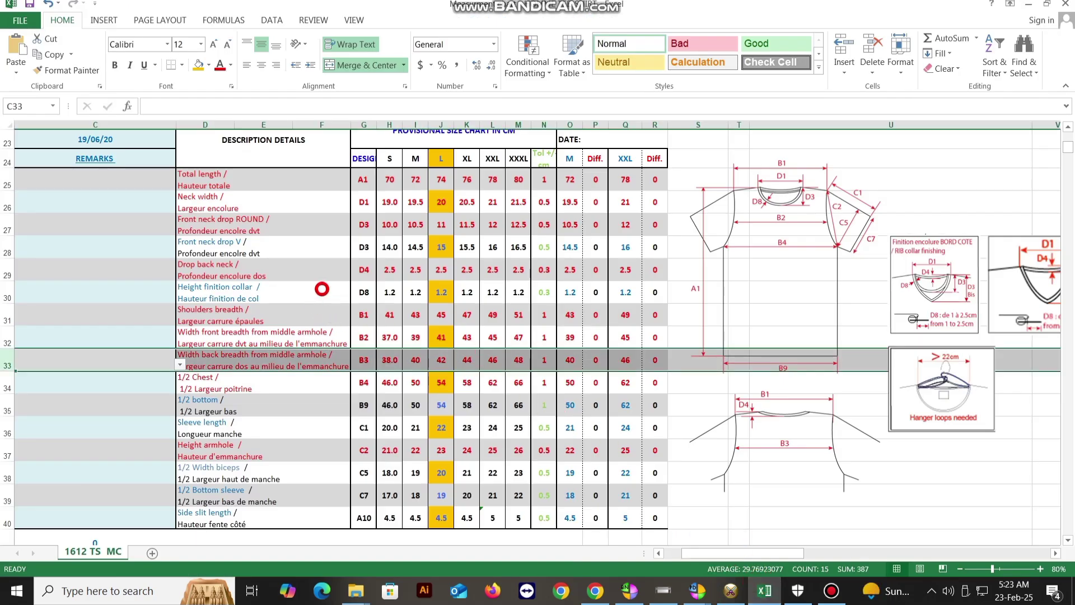
left_click(61, 254)
key("shift+space")
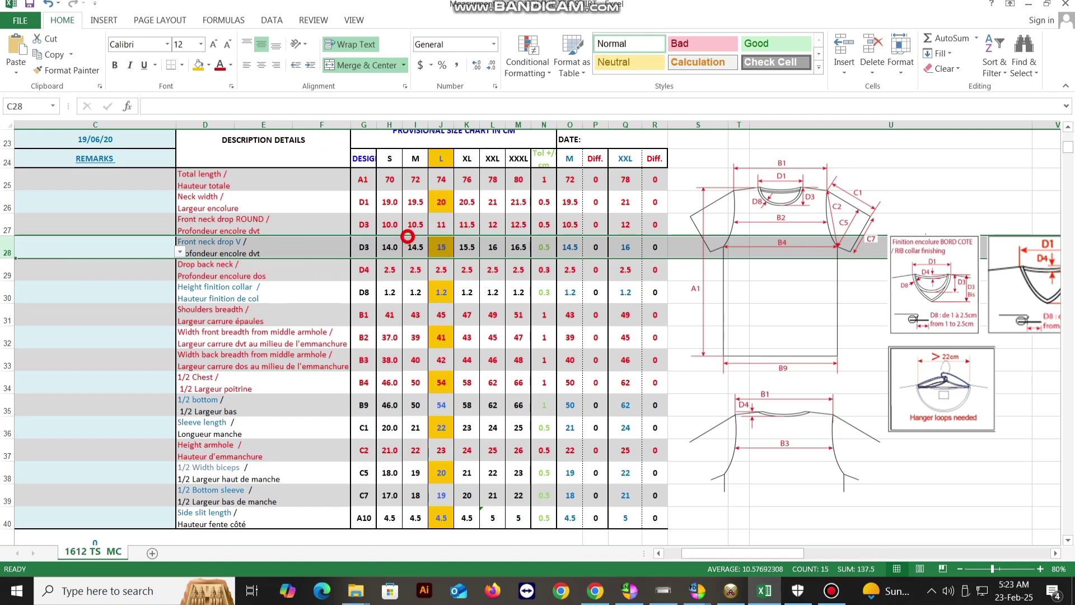
scroll(467, 334, "down", 1)
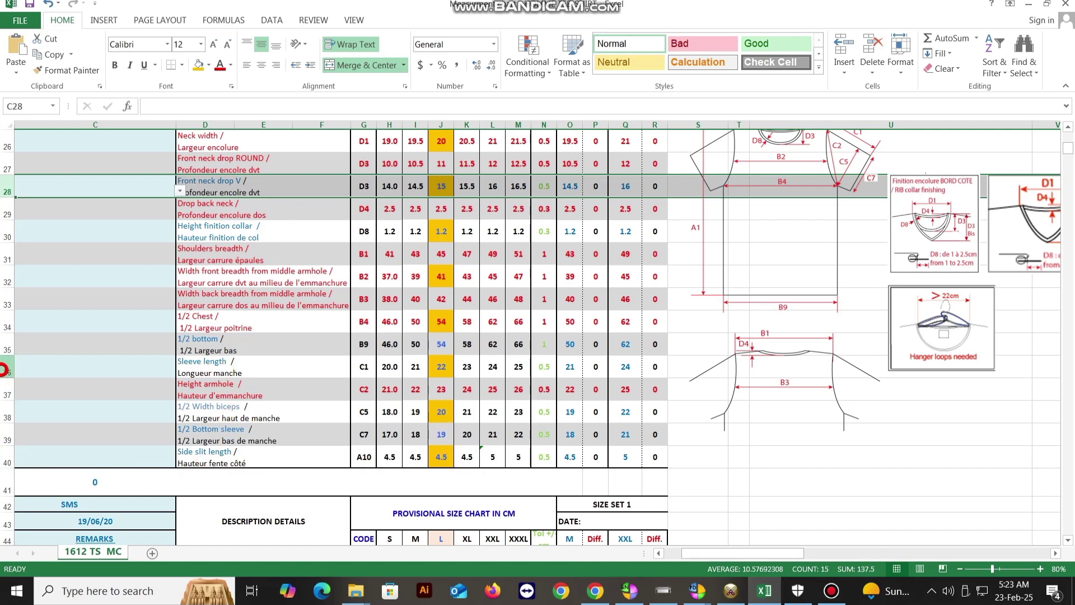
left_click(8, 368)
left_click(220, 65)
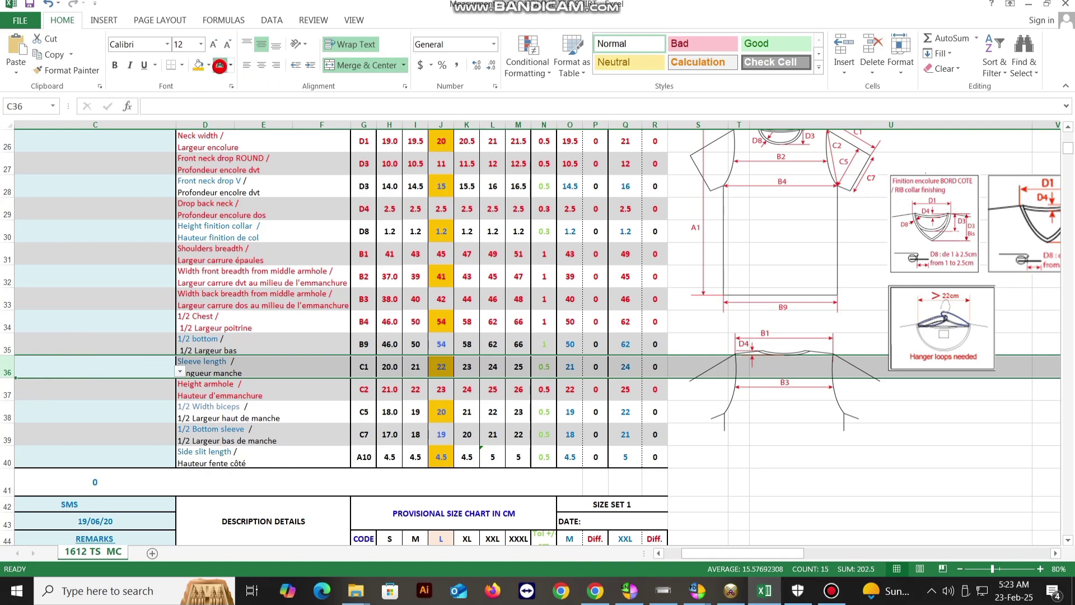
Switch back to Optitex and set the new SLEEVE rectangle's length to 22 cm
left_click(731, 591)
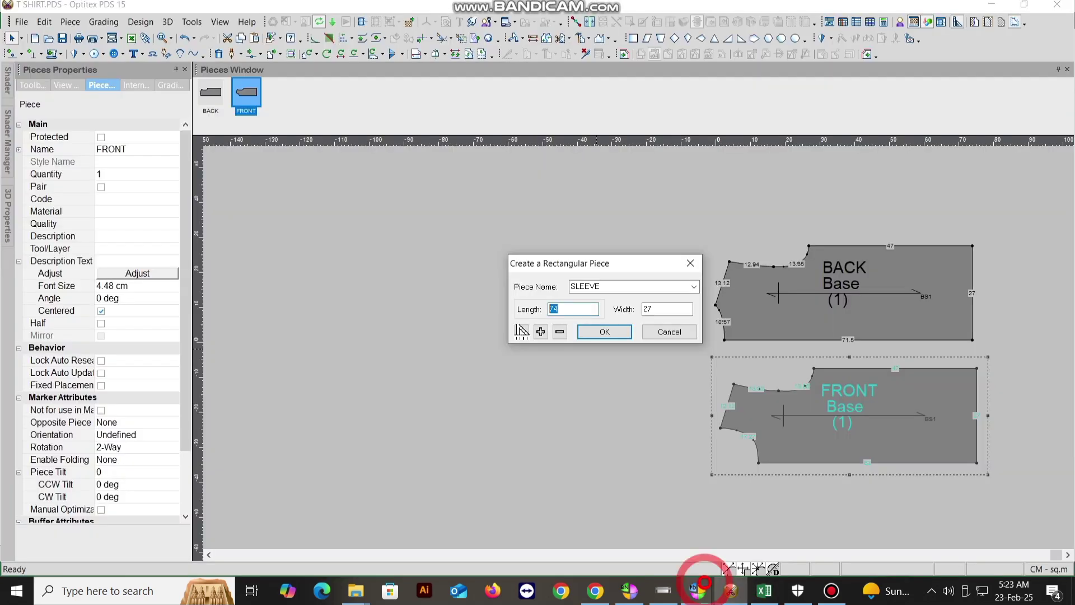
type("22")
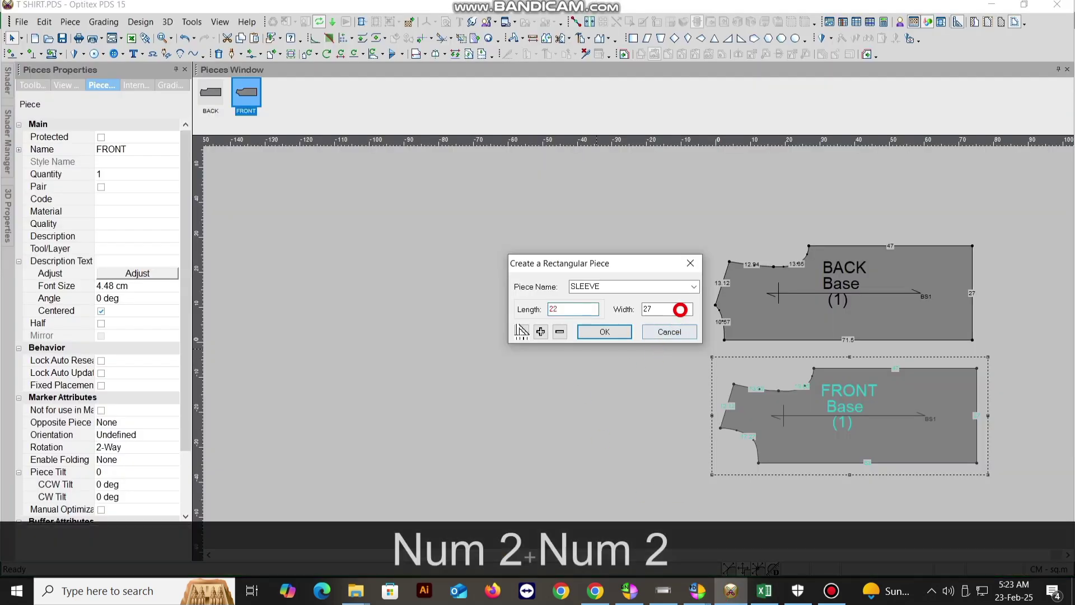
double_click(675, 309)
Switch to the Excel size chart and colour the 1/2 width biceps row's text red
left_click(763, 591)
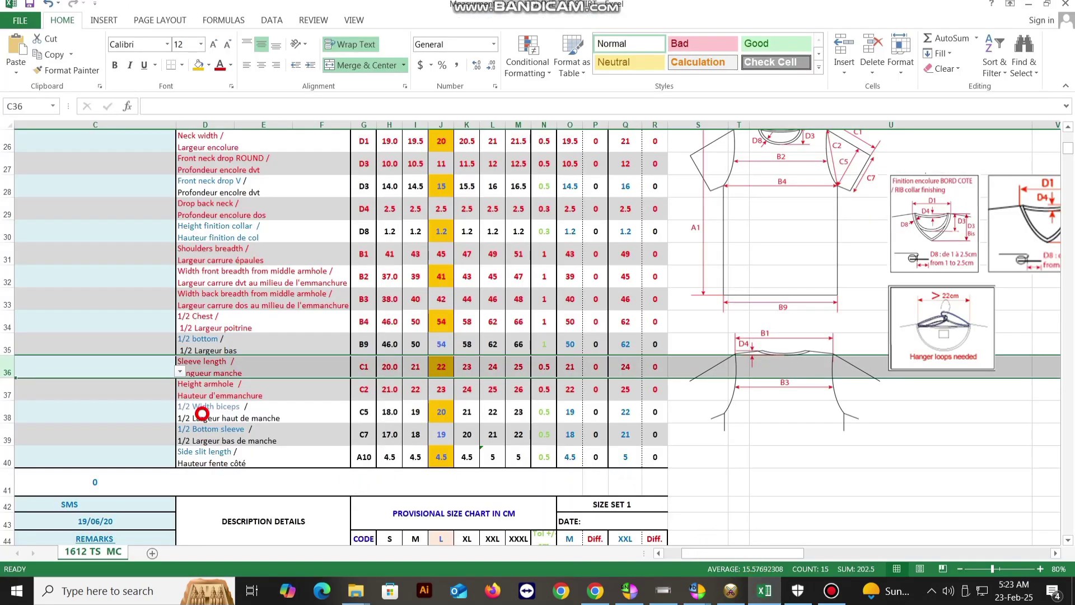
left_click(20, 418)
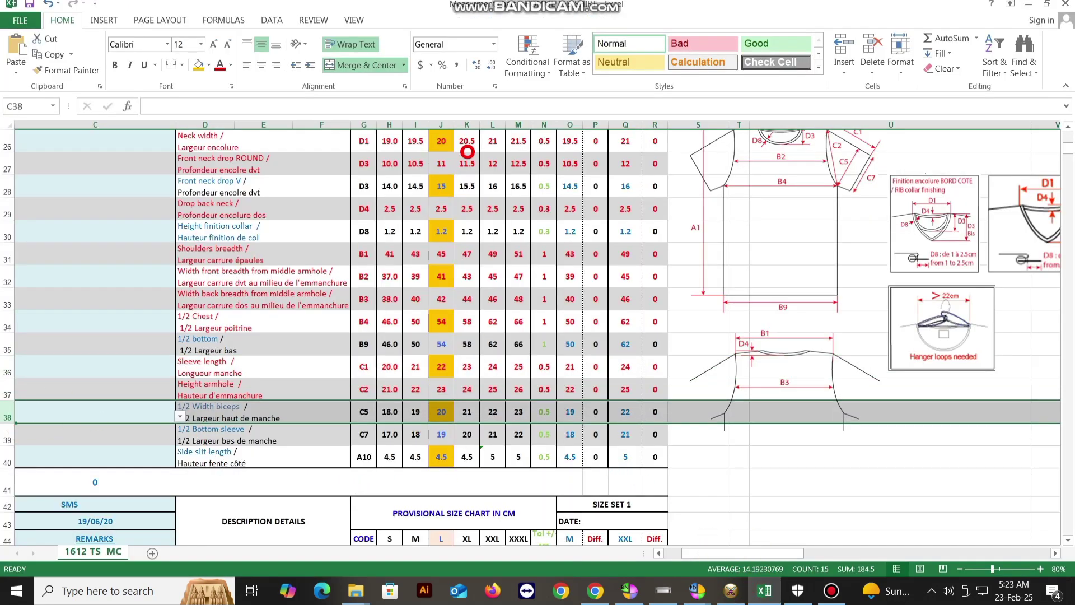
left_click(221, 66)
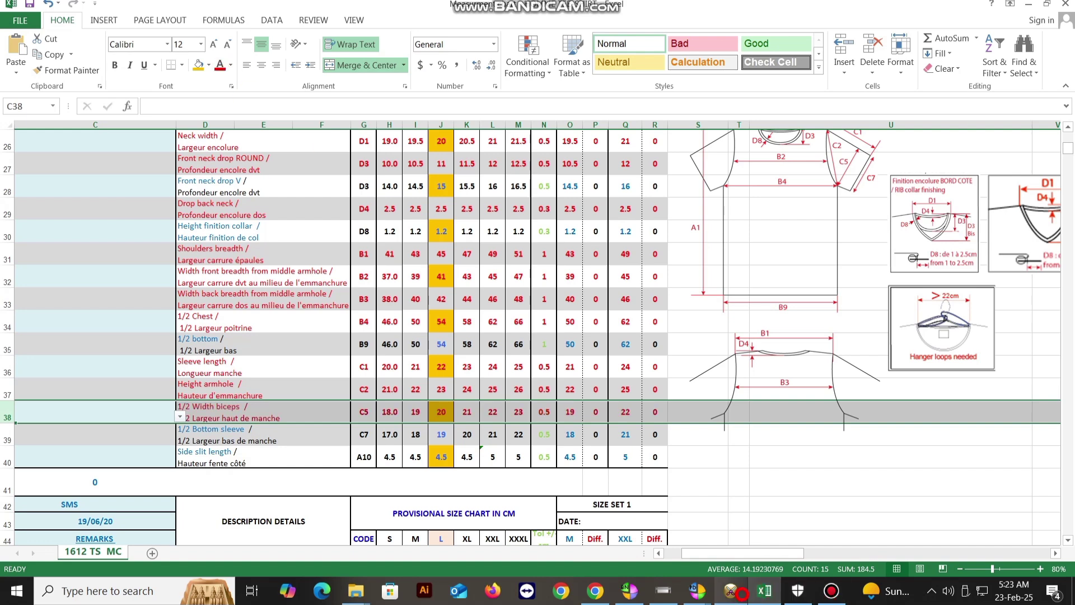
Switch back to Optitex, set the SLEEVE rectangle's width to 20 cm and create the piece
left_click(739, 592)
double_click(663, 303)
type("20")
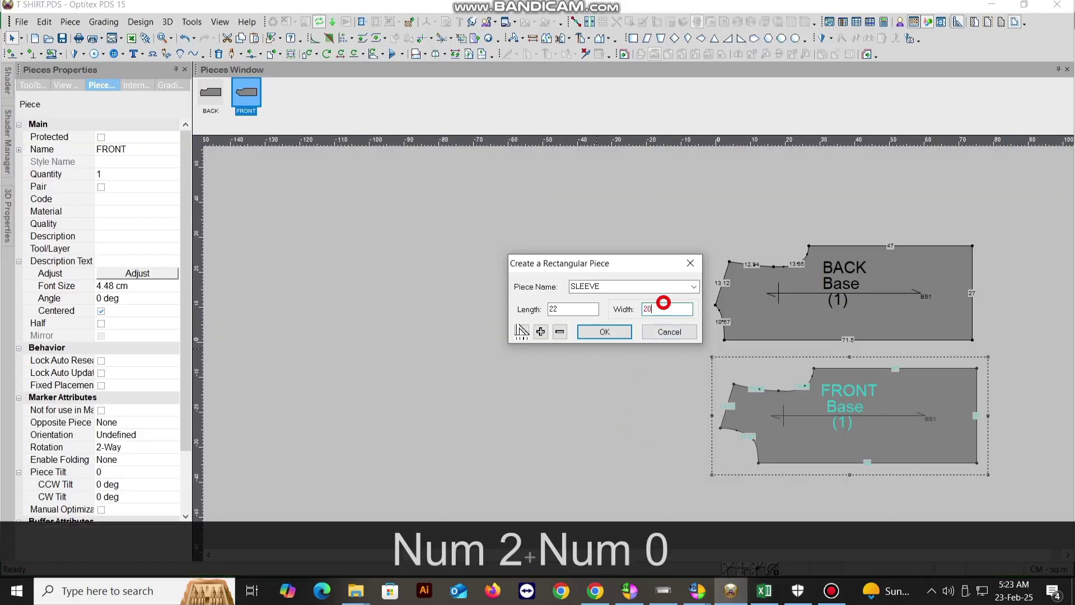
left_click(618, 331)
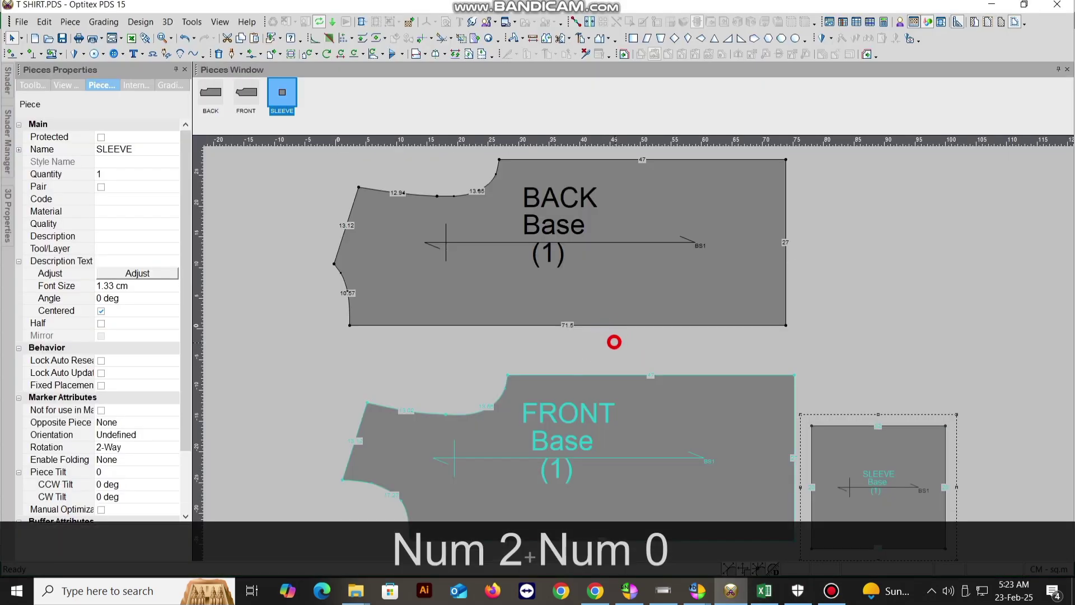
Move the SLEEVE piece to the open space beside the neck ends of the BACK and FRONT pieces
scroll(433, 314, "down", 1)
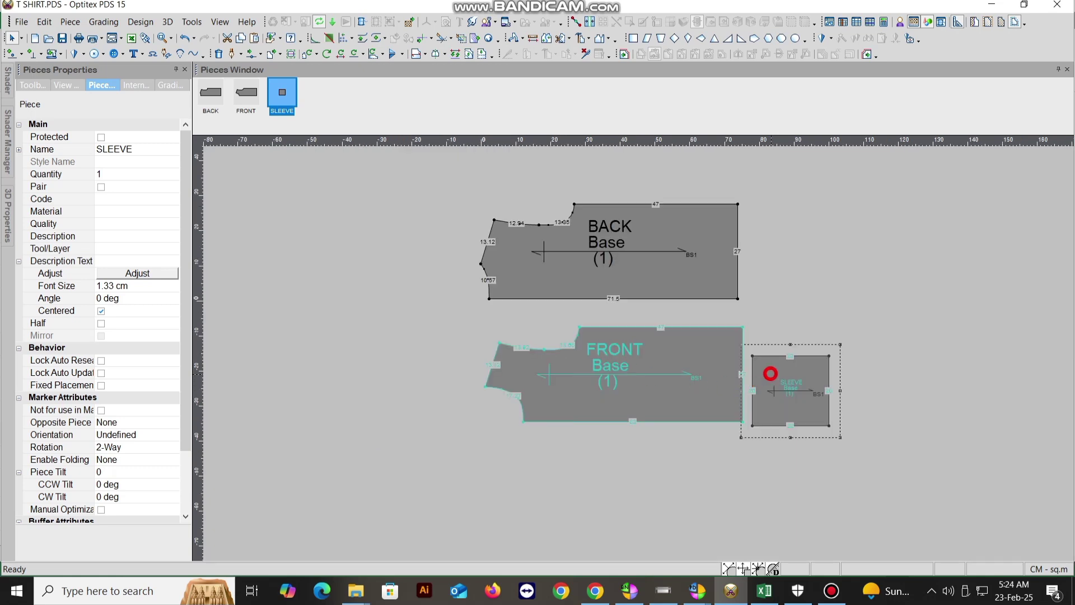
left_click_drag(770, 373, 405, 307)
left_click(561, 298)
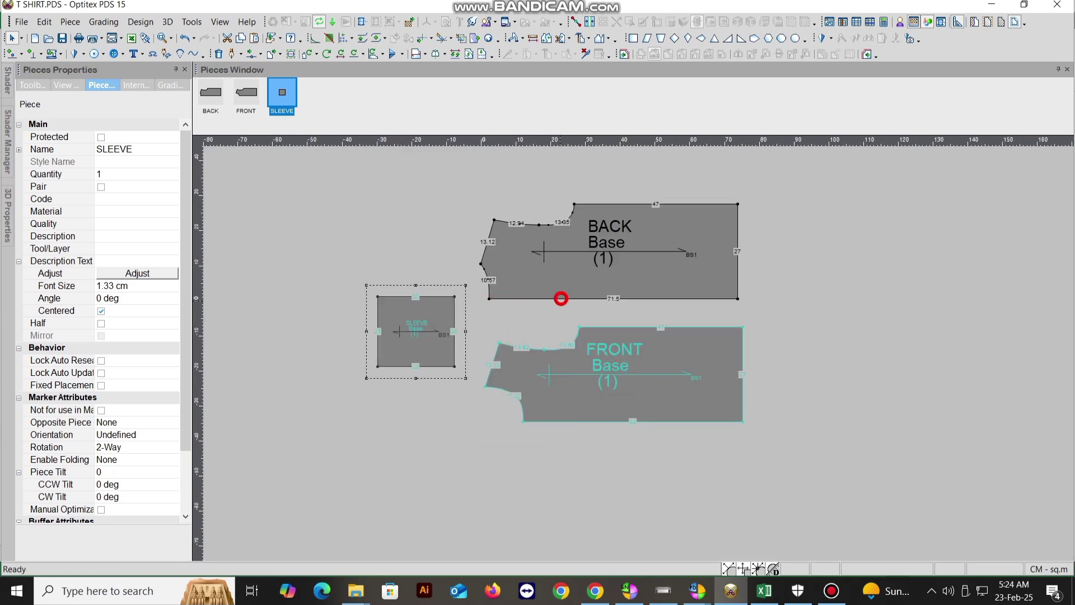
scroll(528, 368, "up", 1)
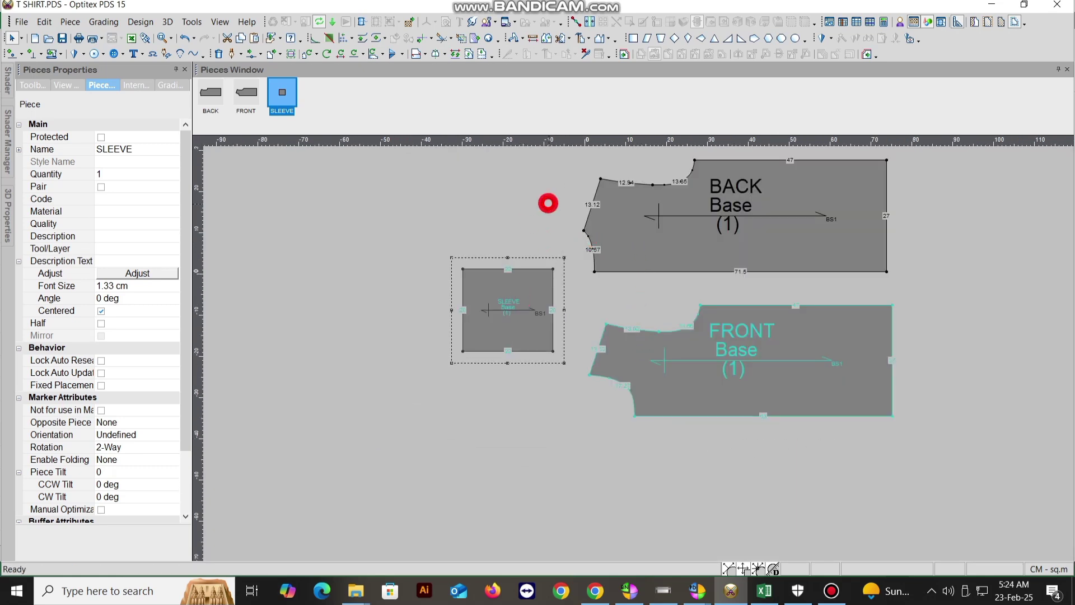
scroll(629, 344, "up", 5)
scroll(629, 350, "down", 1)
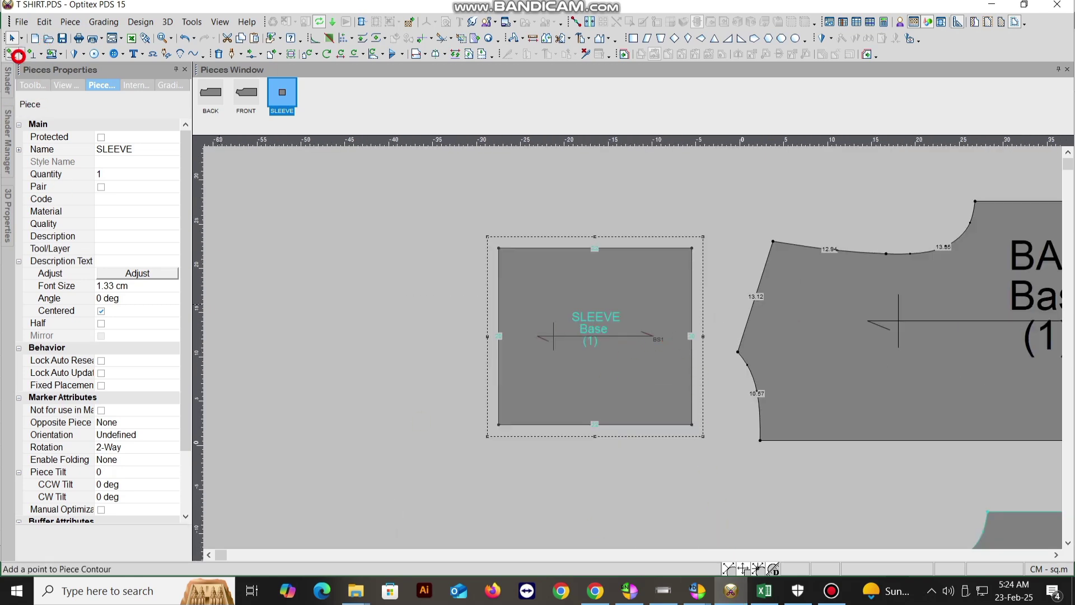
Start adding a contour point measured from the SLEEVE piece's lower right corner
left_click(19, 56)
left_click(31, 79)
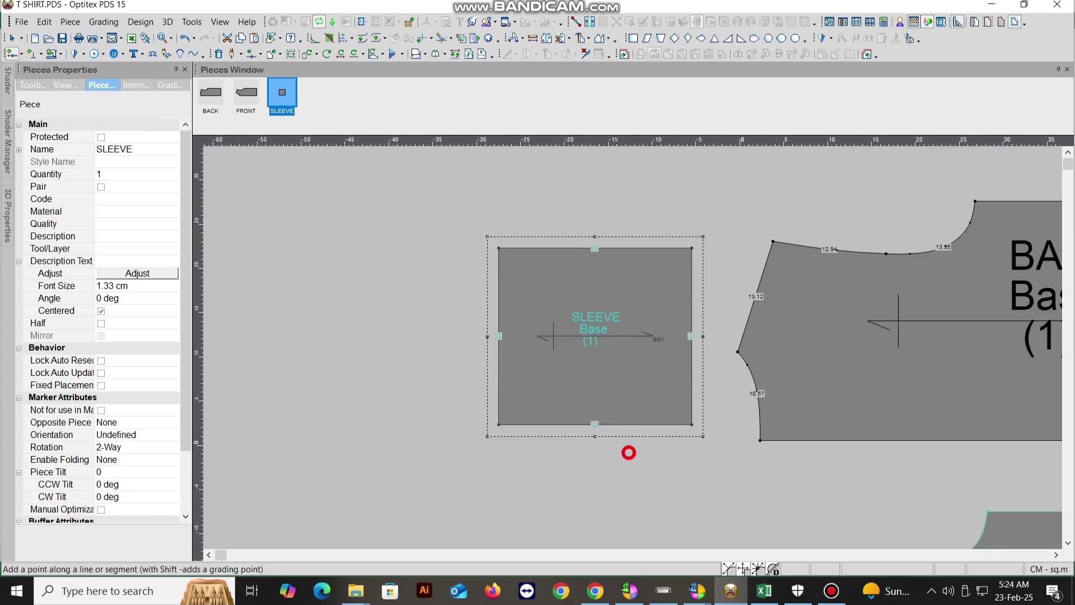
left_click(691, 425)
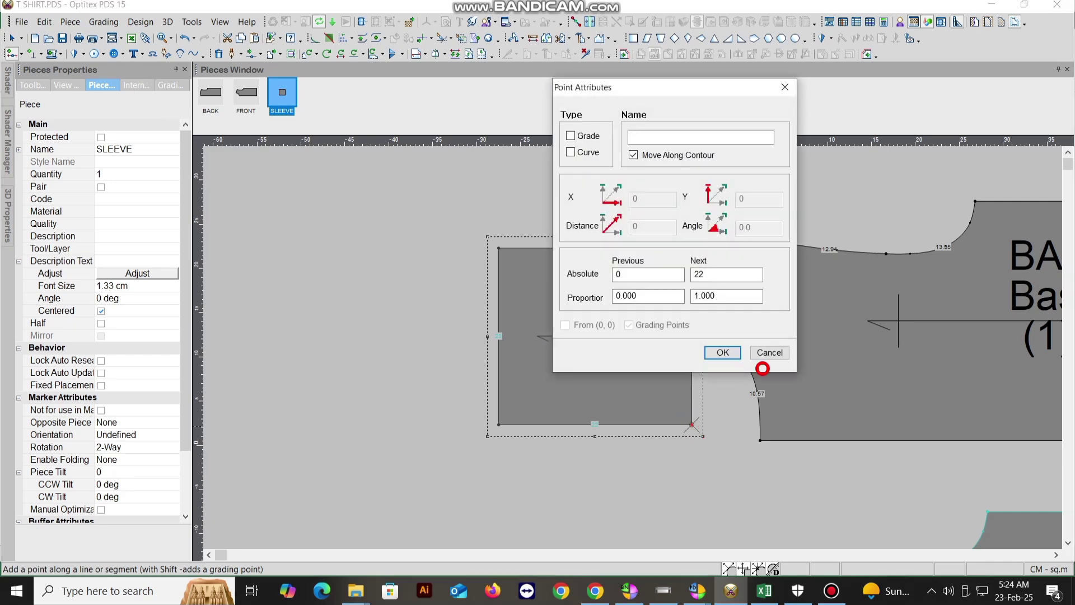
Switch to the Excel size chart and colour the 1/2 bottom sleeve row's text red
left_click(765, 591)
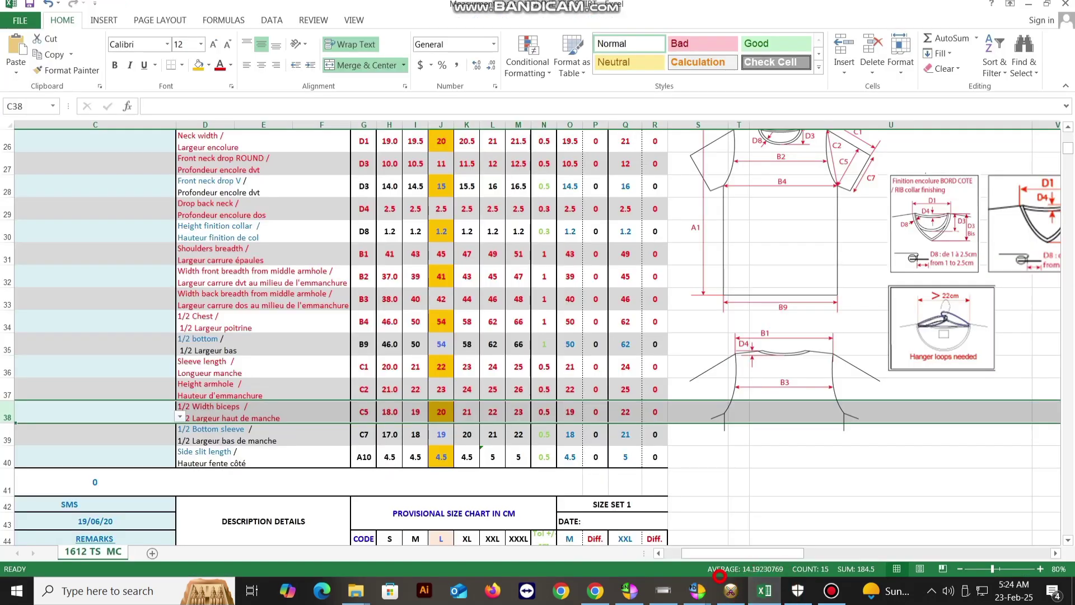
left_click(60, 436)
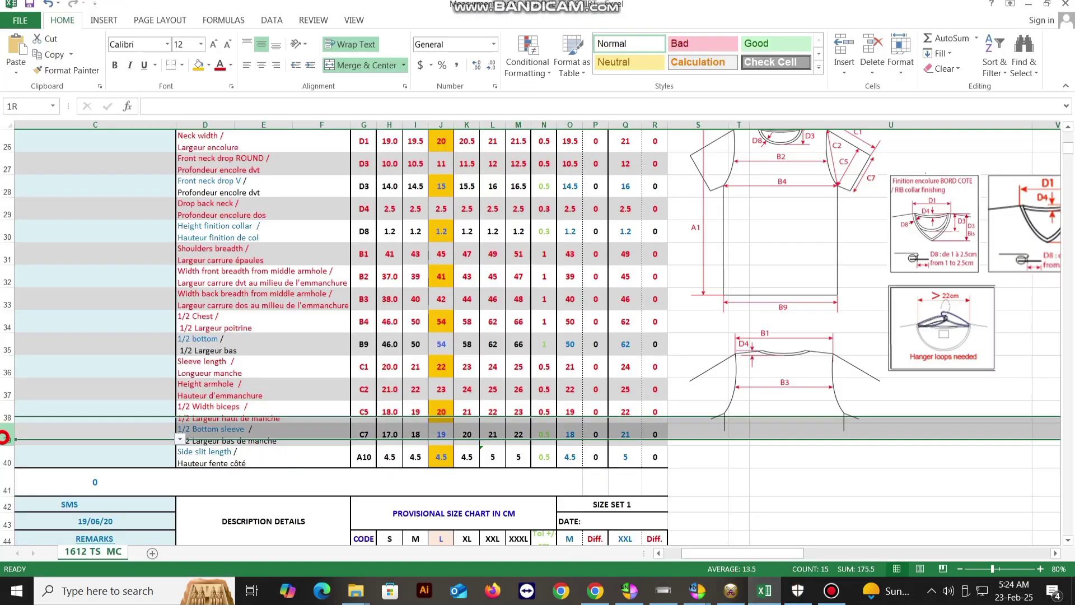
left_click(213, 71)
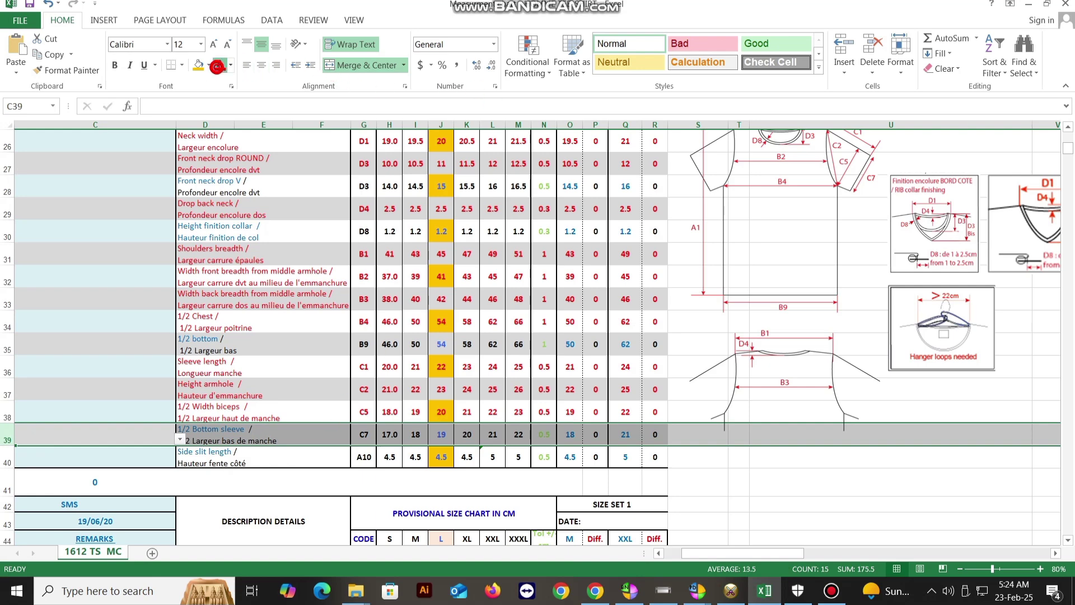
left_click(767, 594)
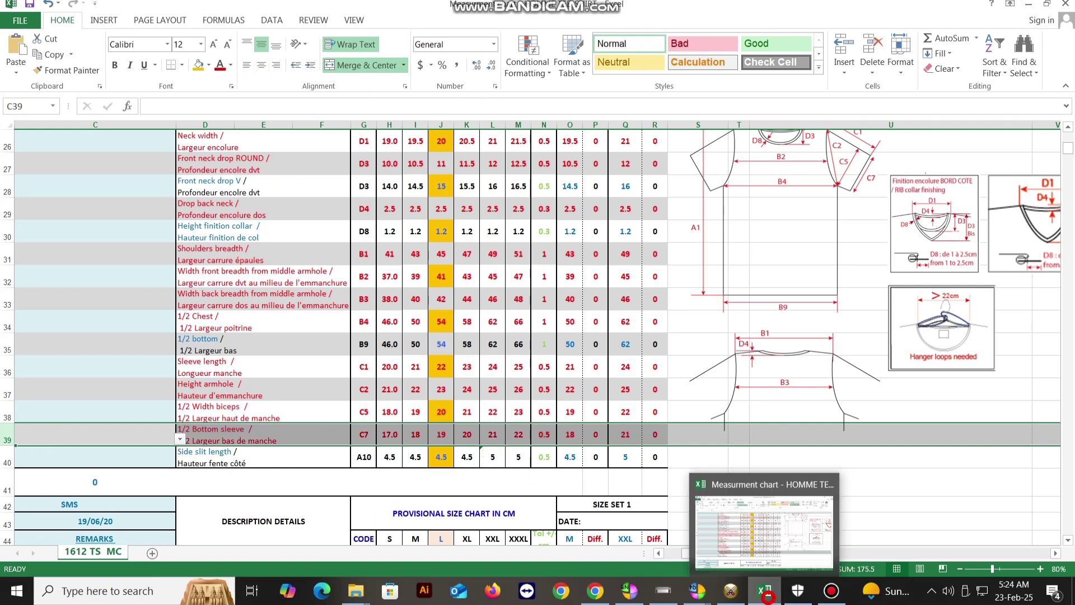
Switch back to Optitex and add the SLEEVE hem point at an absolute distance of -19 cm from the previous point
left_click(688, 596)
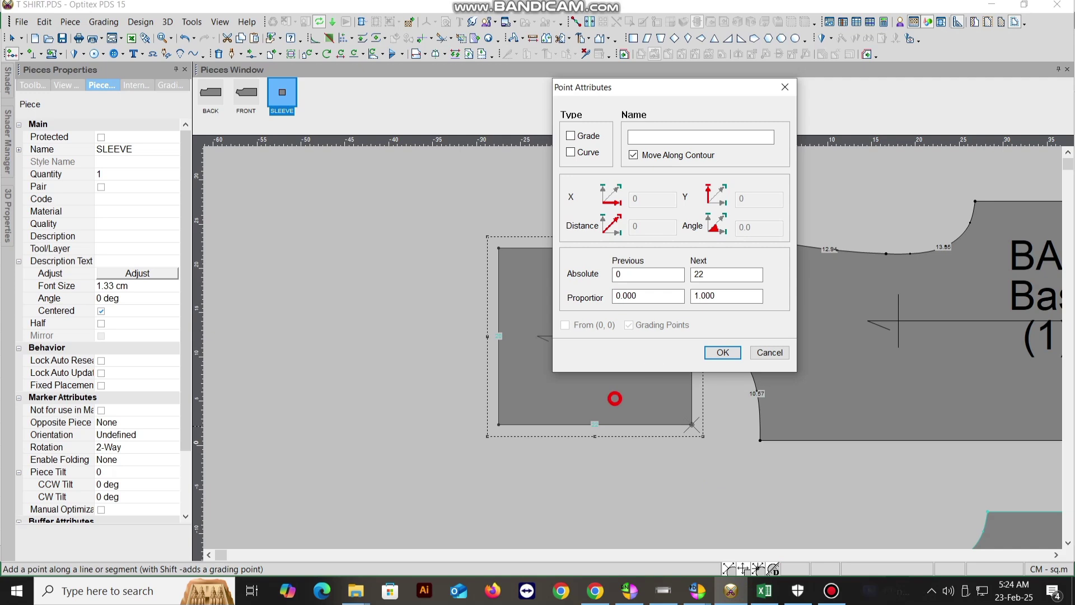
left_click_drag(669, 295, 606, 293)
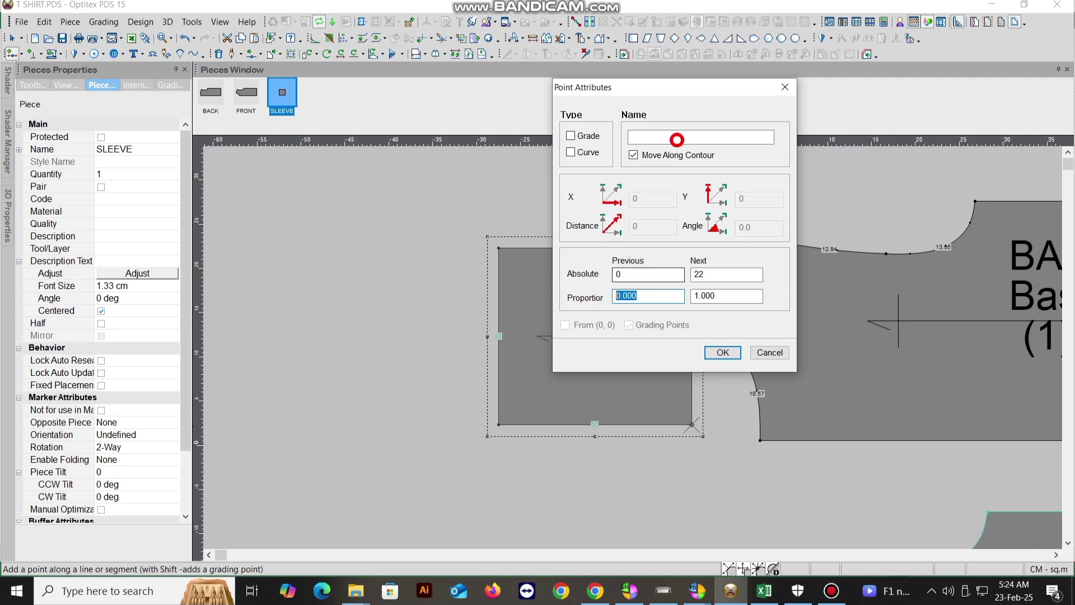
left_click_drag(683, 82, 384, 77)
type("-19")
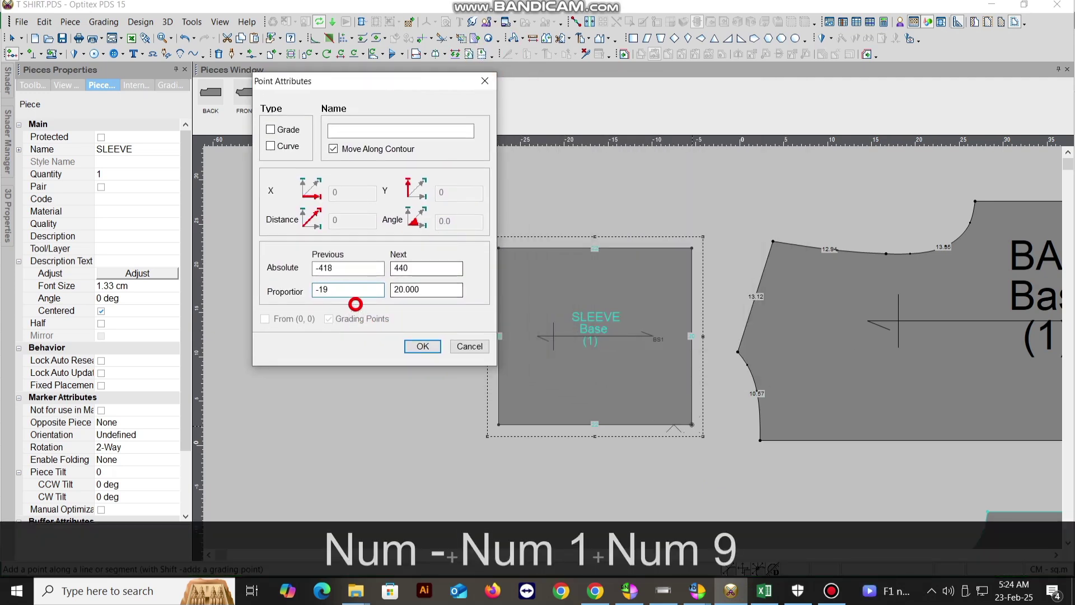
double_click(325, 289)
left_click_drag(359, 271, 300, 268)
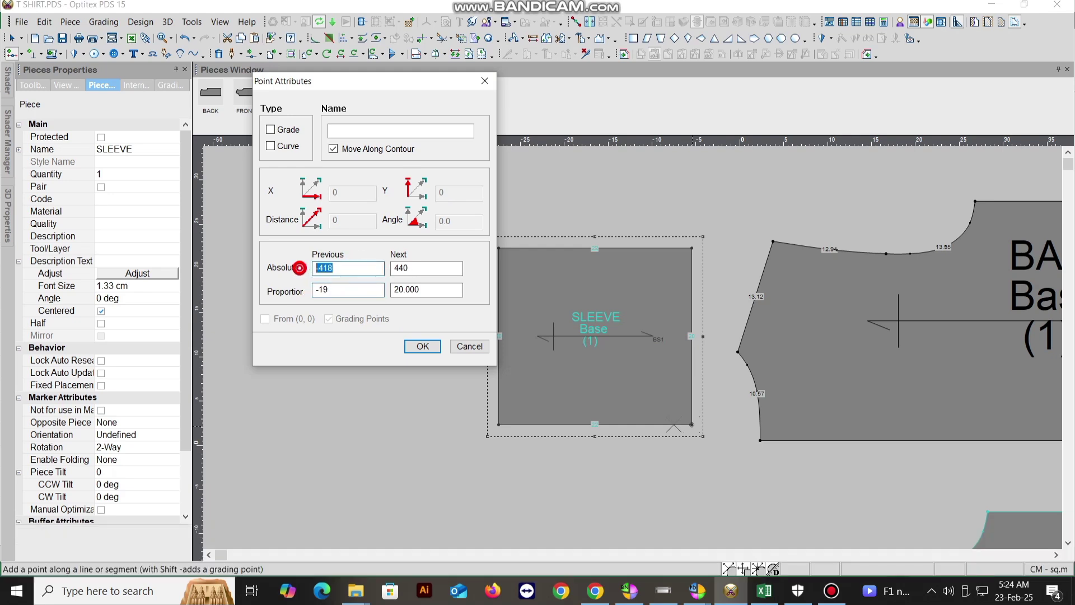
type("-19")
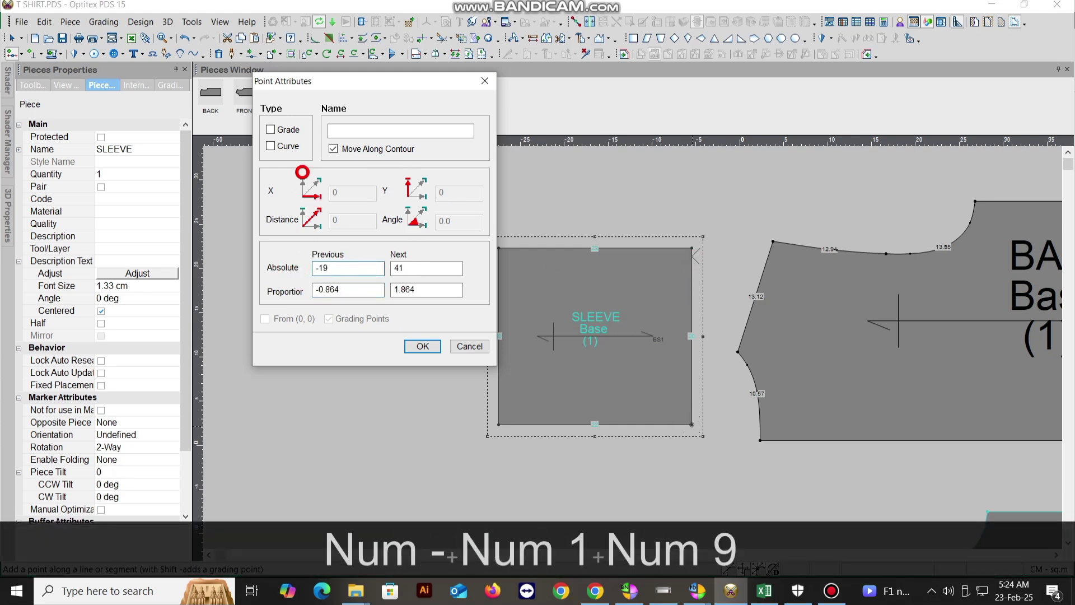
left_click(418, 346)
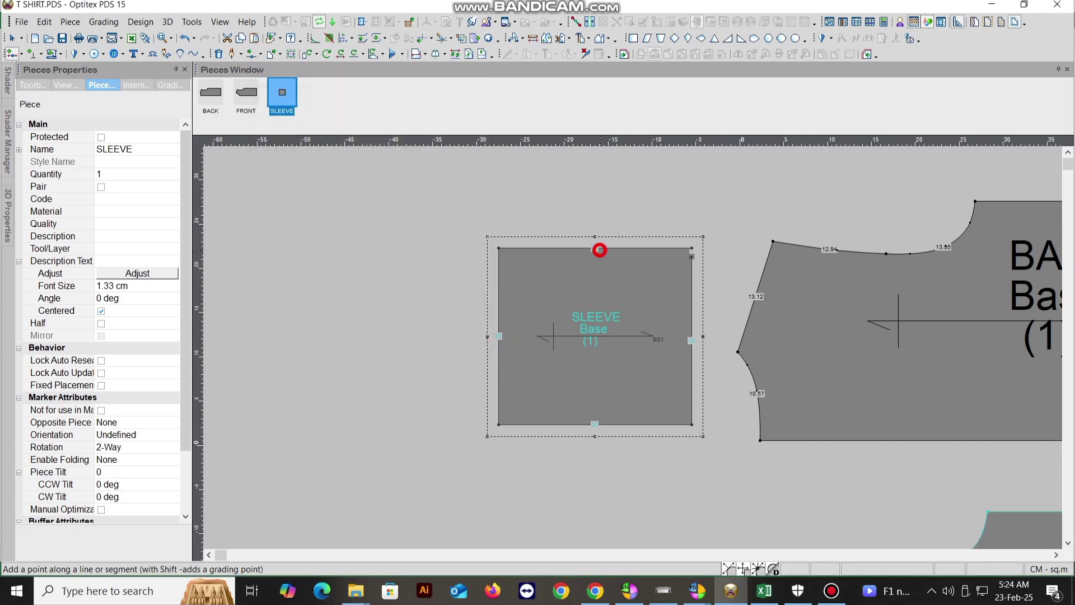
Add a grade point near the middle of the SLEEVE's upper edge, about 11.44 cm from the previous point
left_click(600, 250)
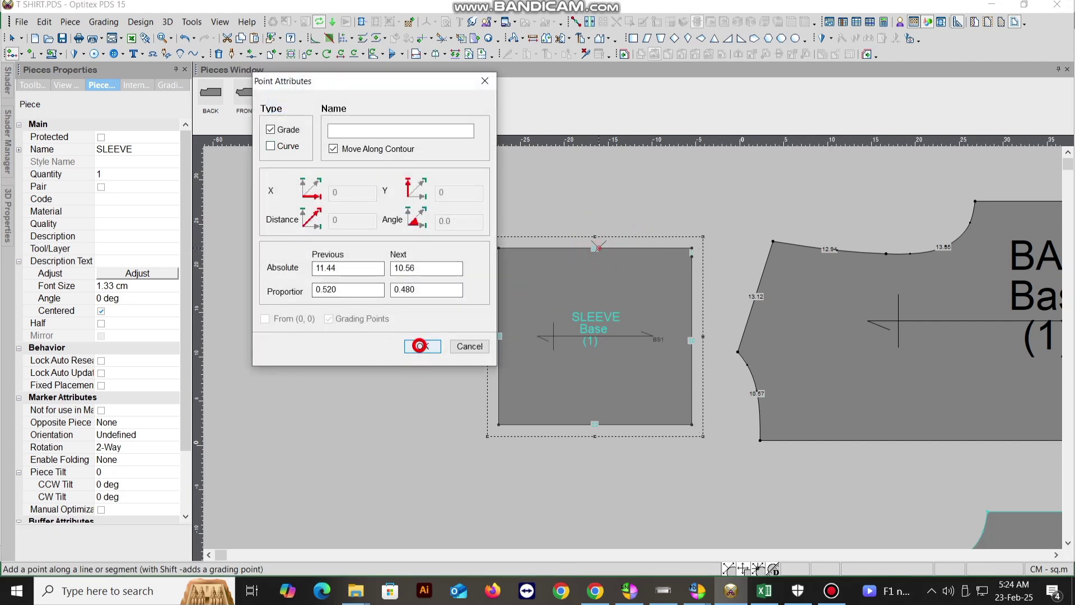
left_click(419, 346)
right_click(662, 157)
left_click(690, 168)
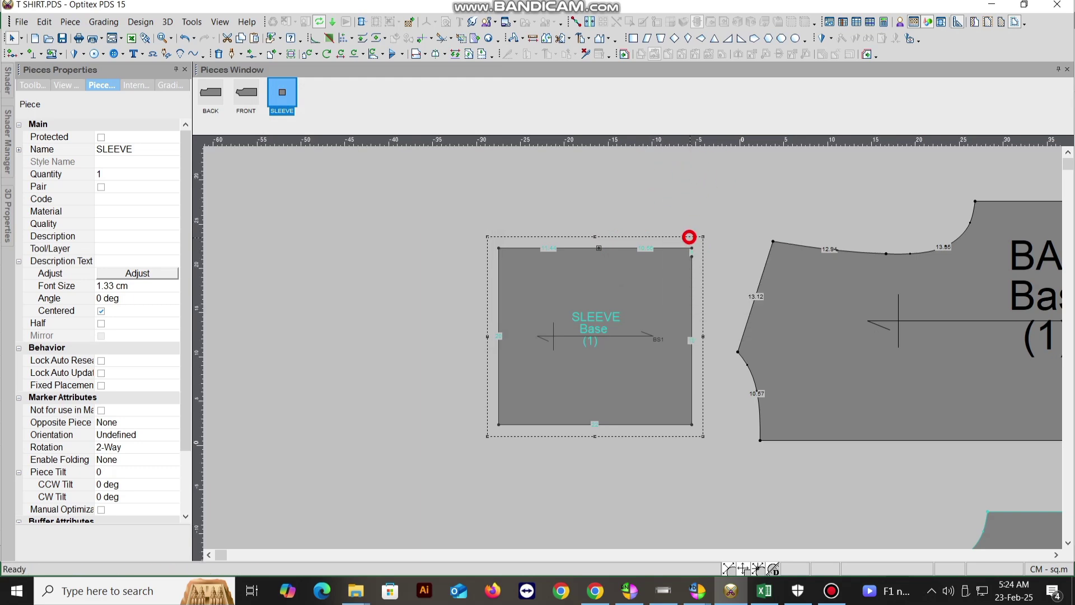
Delete the SLEEVE's two upper corner points so its contour runs straight between the remaining points
left_click(693, 248)
key("Delete")
left_click(498, 249)
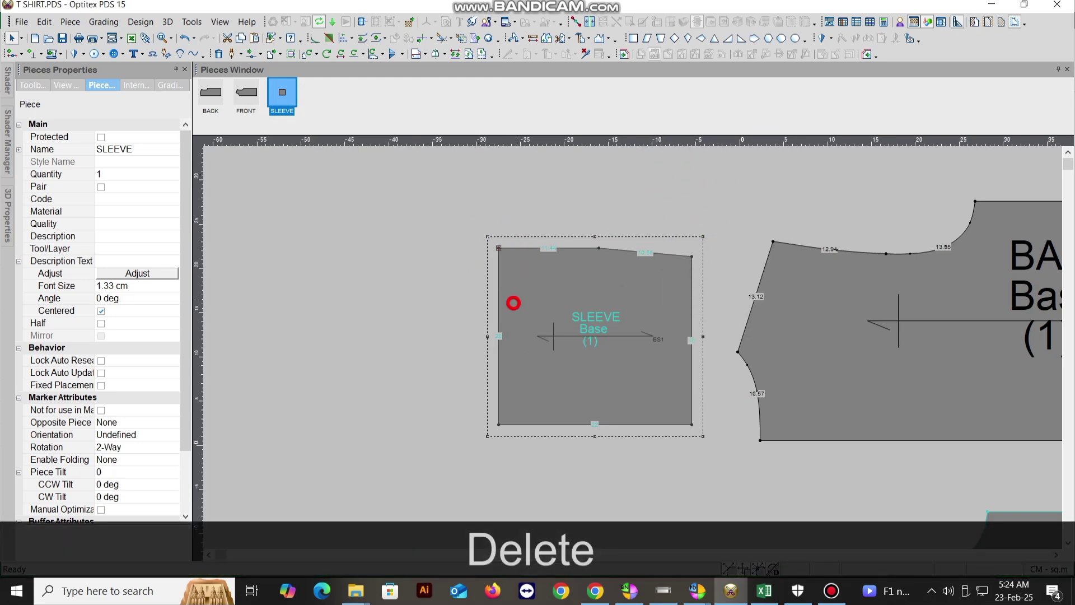
key("Delete")
scroll(590, 367, "up", 2)
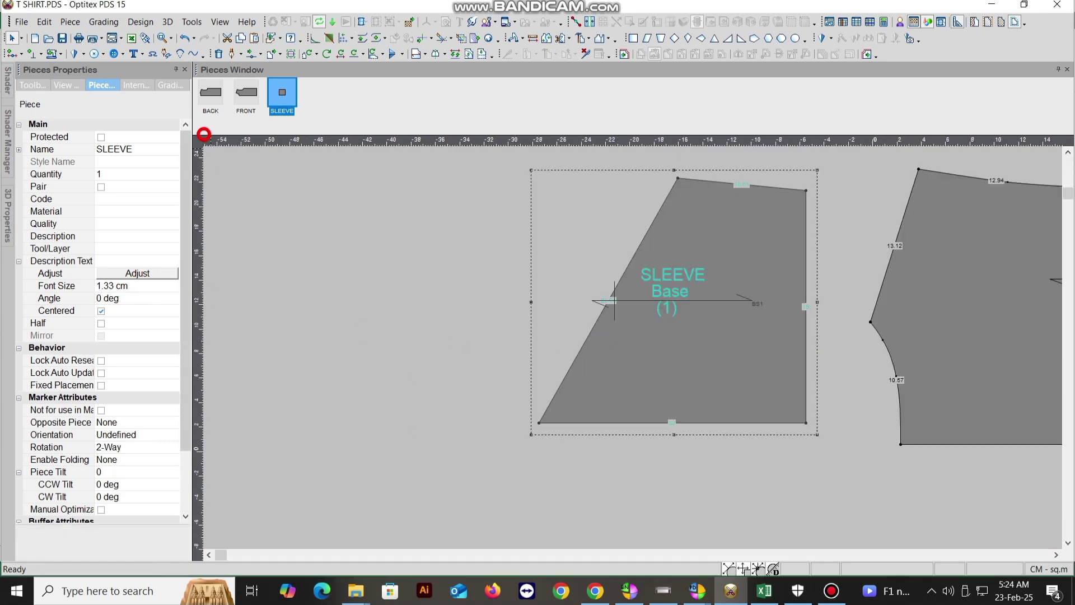
left_click(252, 54)
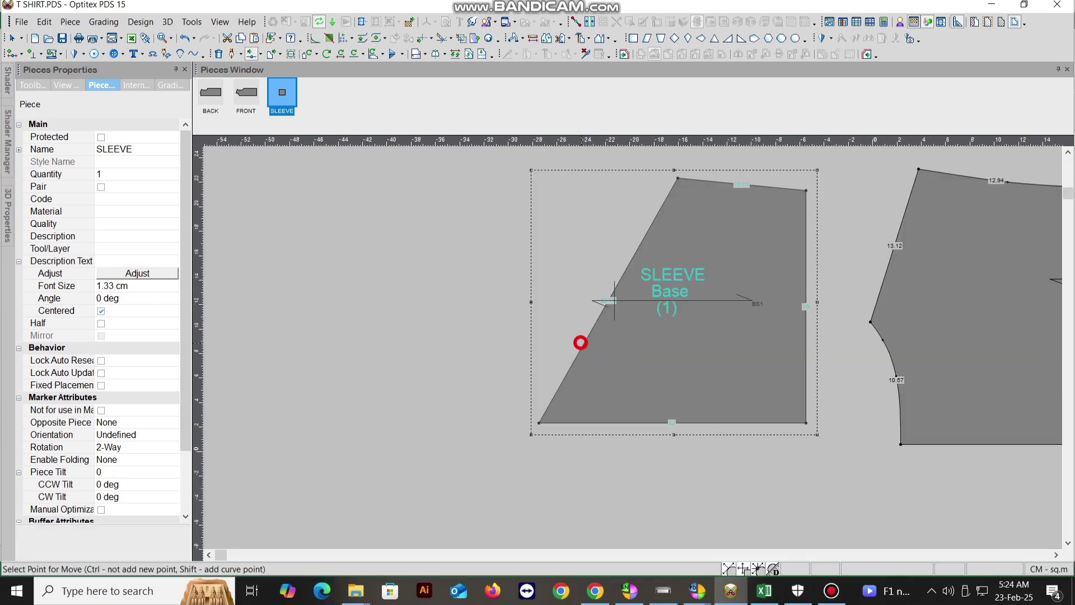
left_click(582, 342)
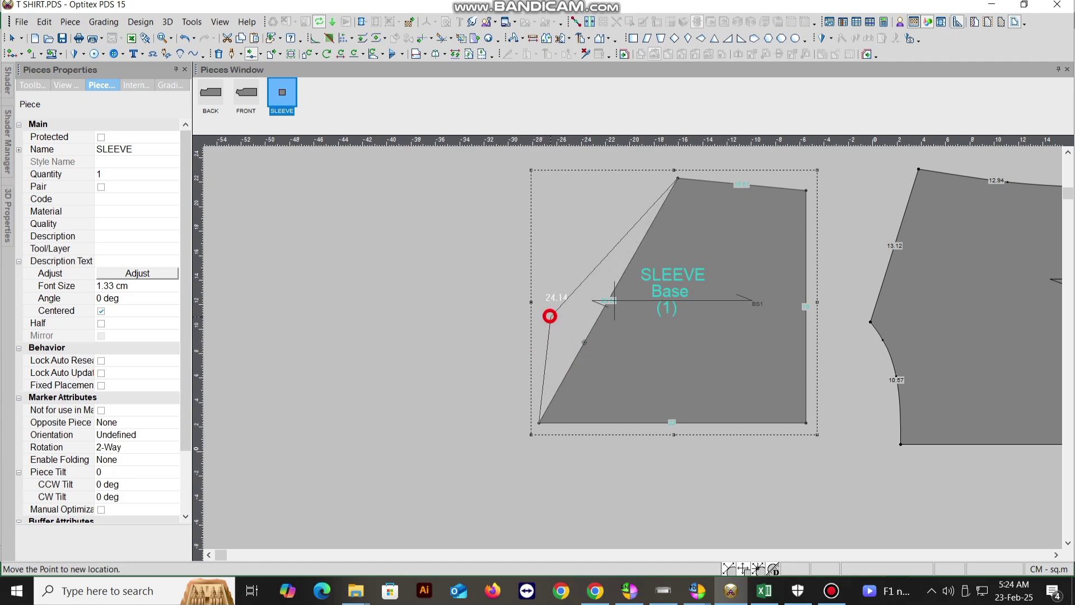
right_click(551, 314)
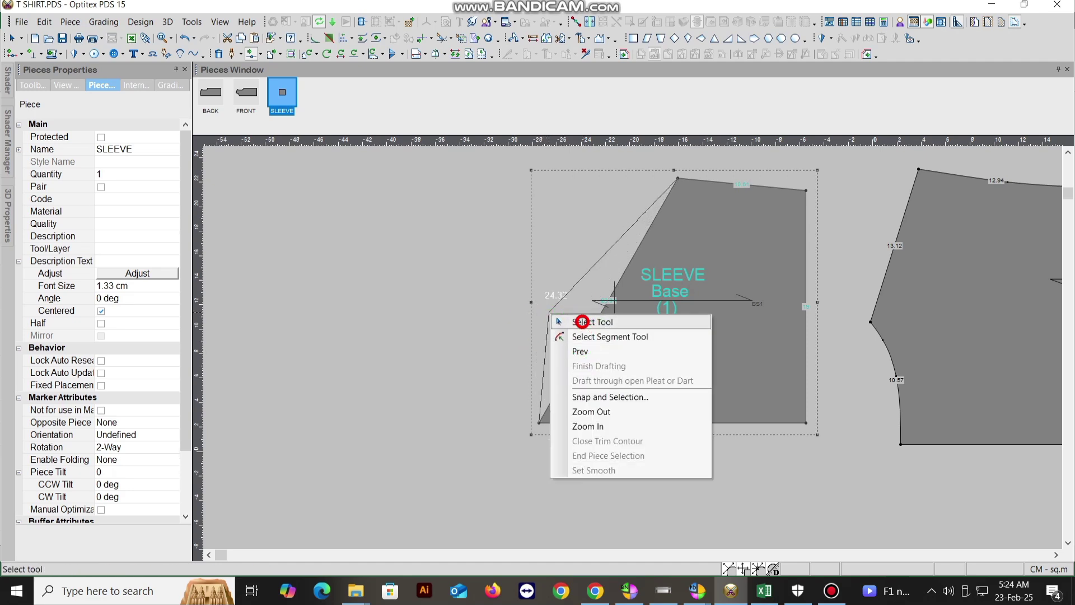
left_click(583, 322)
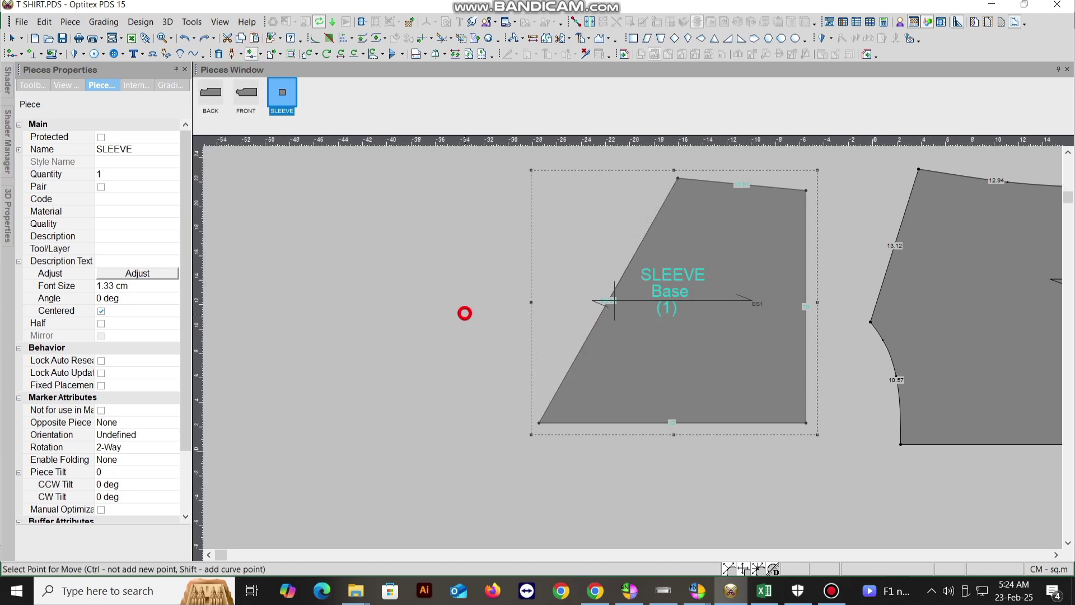
Bend the SLEEVE's slanted edge into an S-curve by adding a lower curve point pulled outward and an upper one pulled inward
left_click(583, 343, "shift")
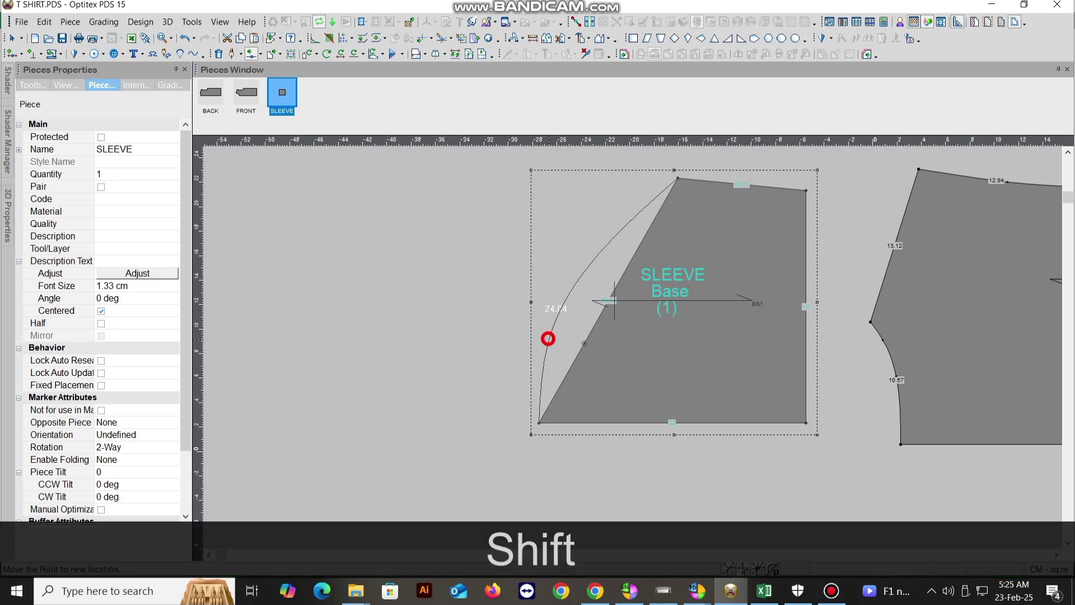
left_click(548, 338)
left_click(532, 401)
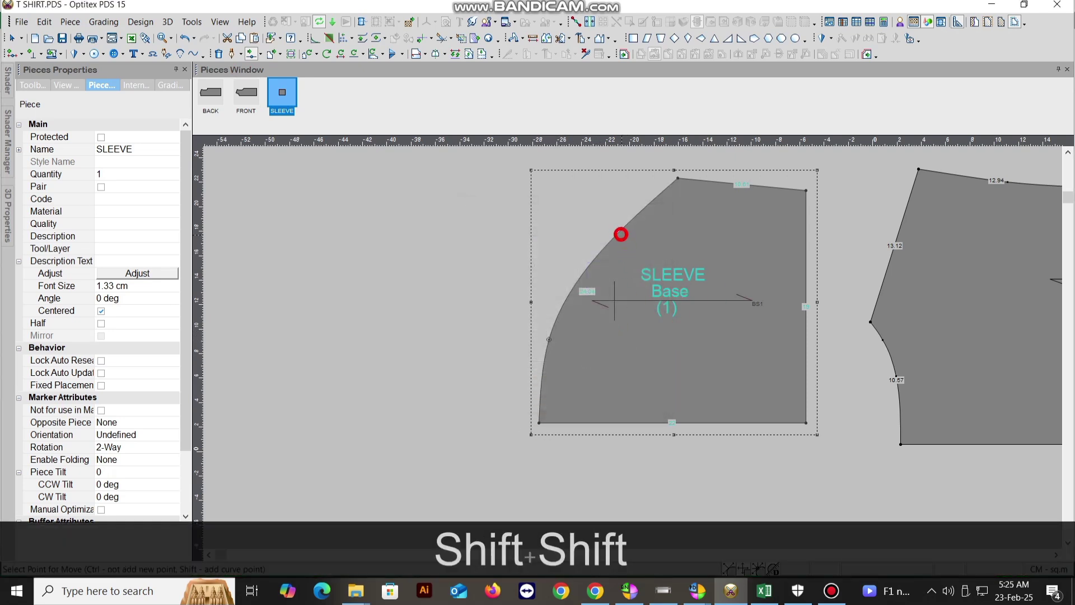
left_click(620, 231, "shift")
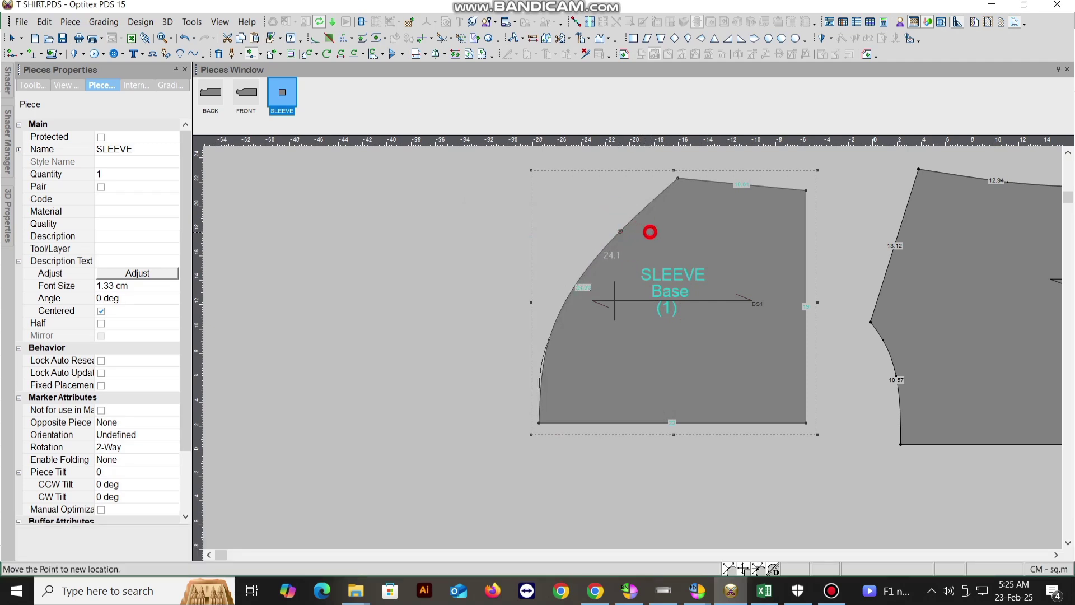
left_click(645, 231)
left_click(546, 403)
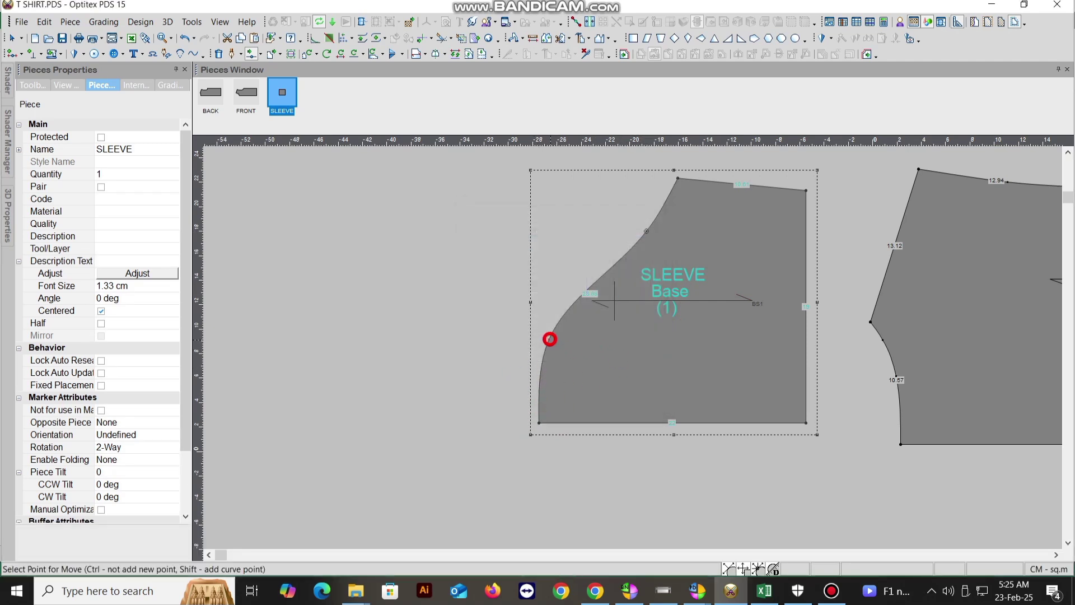
Shift the lower curve point further down the SLEEVE cap and add a middle curve point moved about 0.61 cm
left_click(550, 339, "shift")
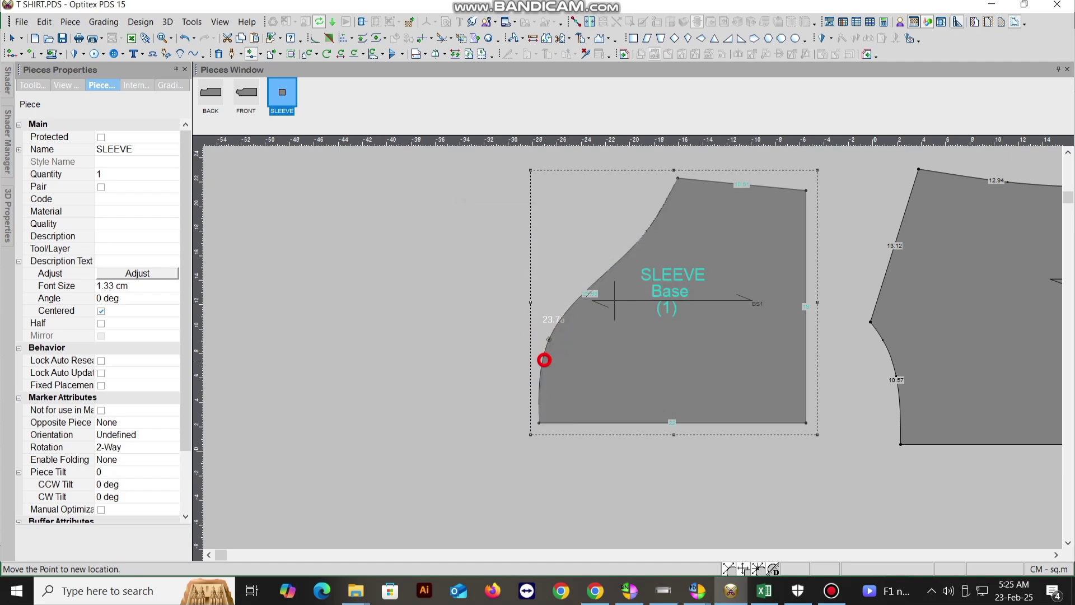
left_click(545, 359)
left_click(541, 402)
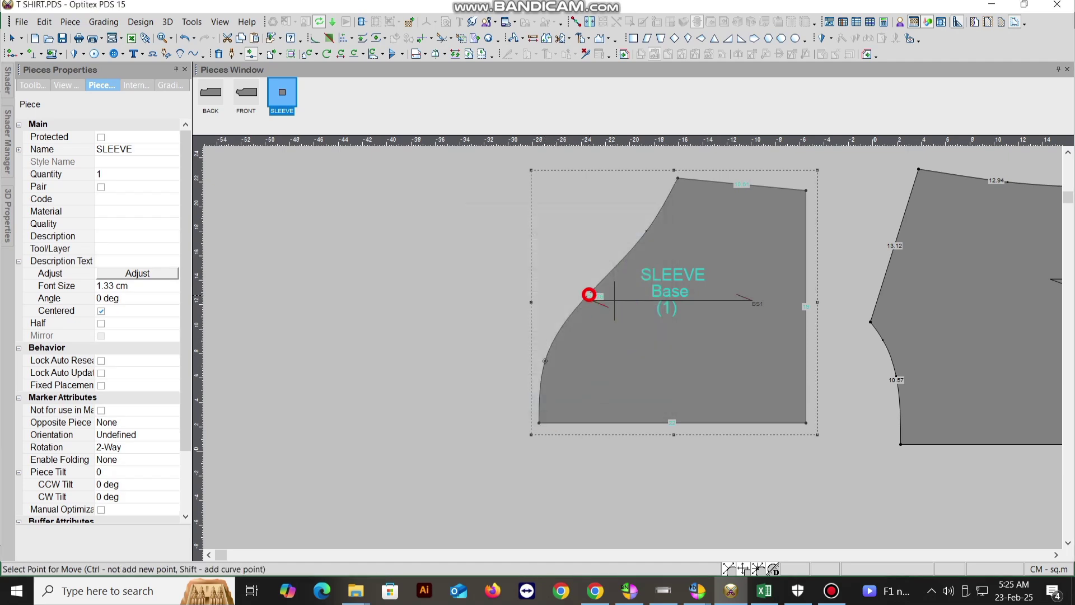
left_click(590, 295)
left_click(589, 286)
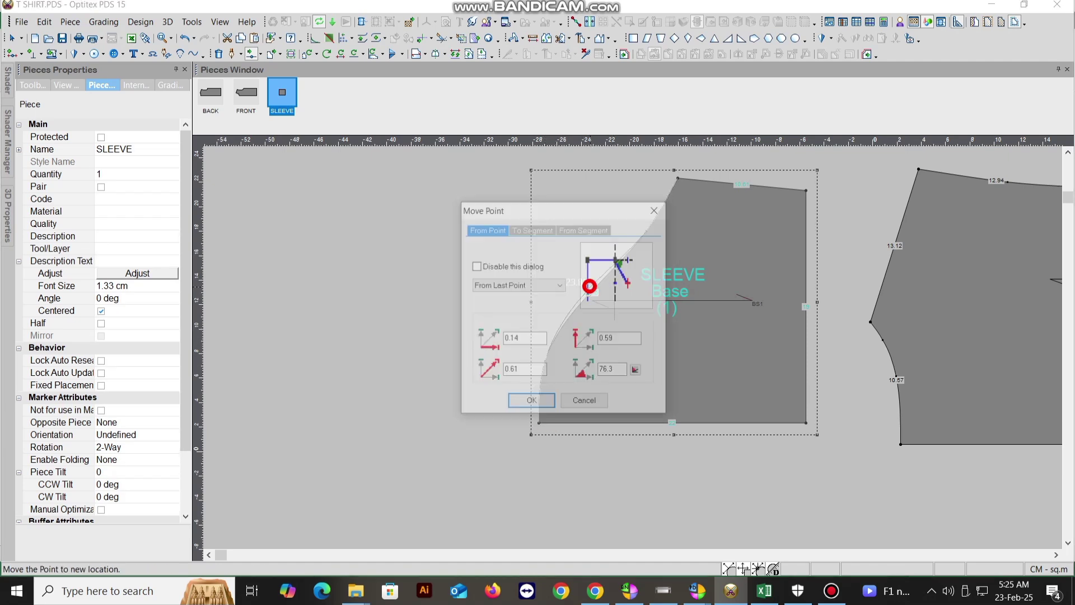
left_click(541, 401)
middle_click_drag(629, 293, 645, 352)
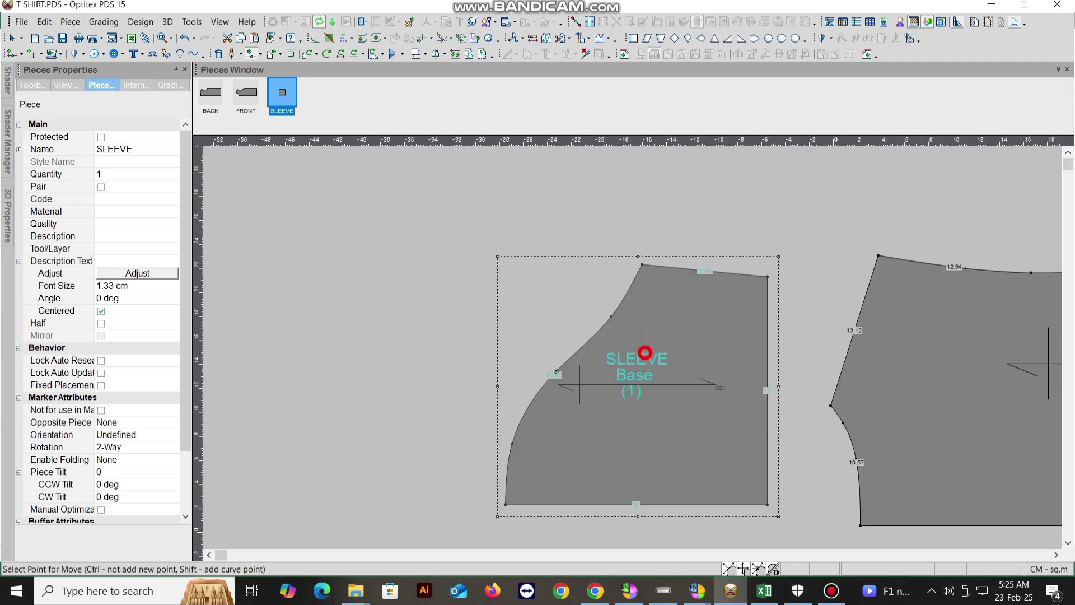
scroll(678, 349, "down", 1)
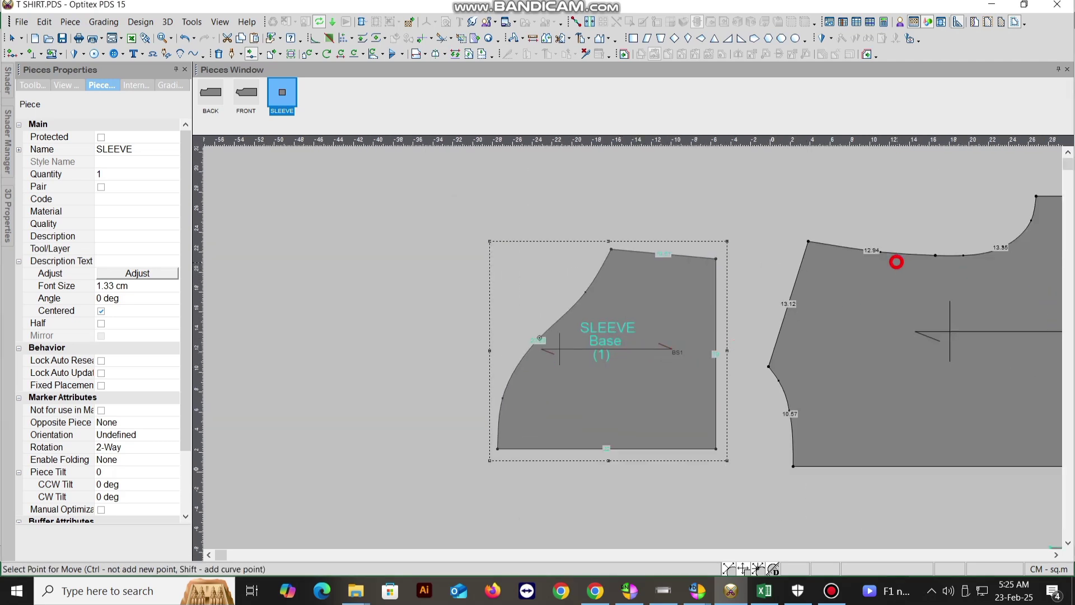
scroll(849, 274, "up", 1)
right_click(575, 207)
left_click(607, 218)
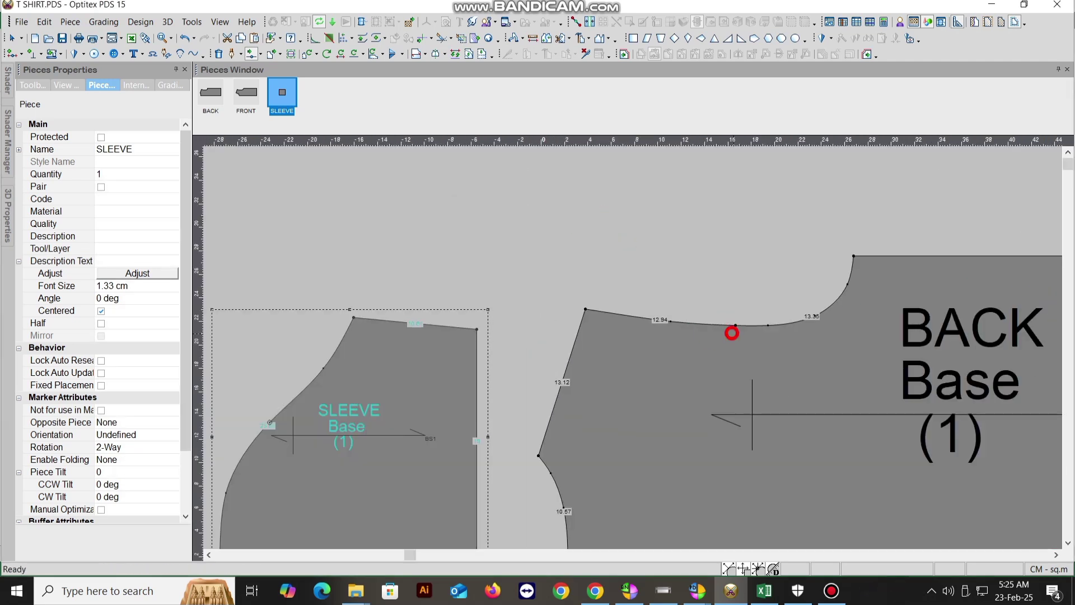
Turn off Grading for the point in the middle of the FRONT piece's armhole curve
left_click(732, 333)
scroll(628, 346, "down", 3)
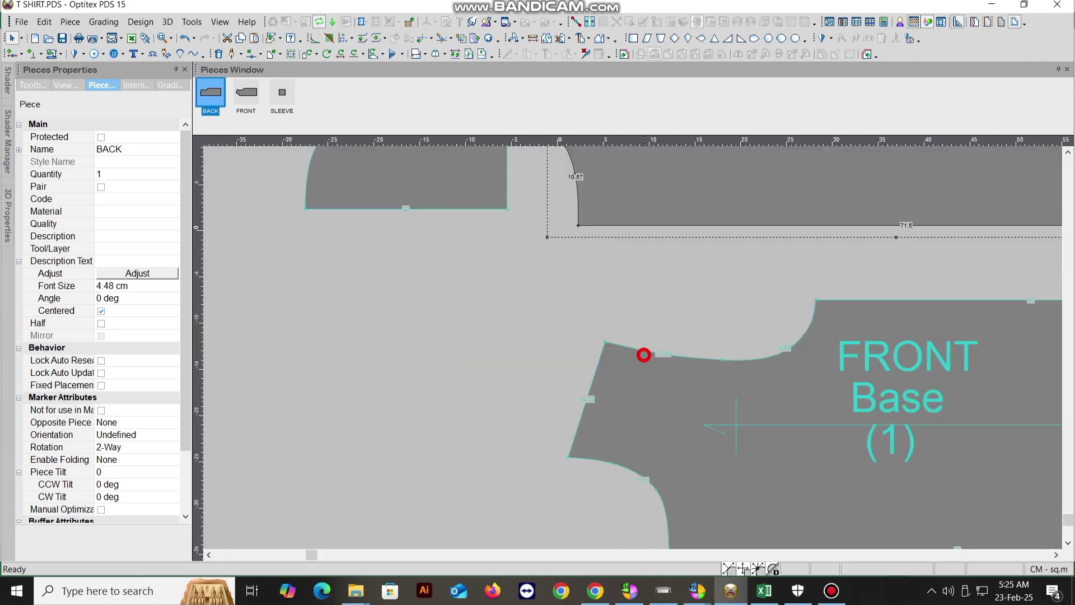
left_click(721, 360)
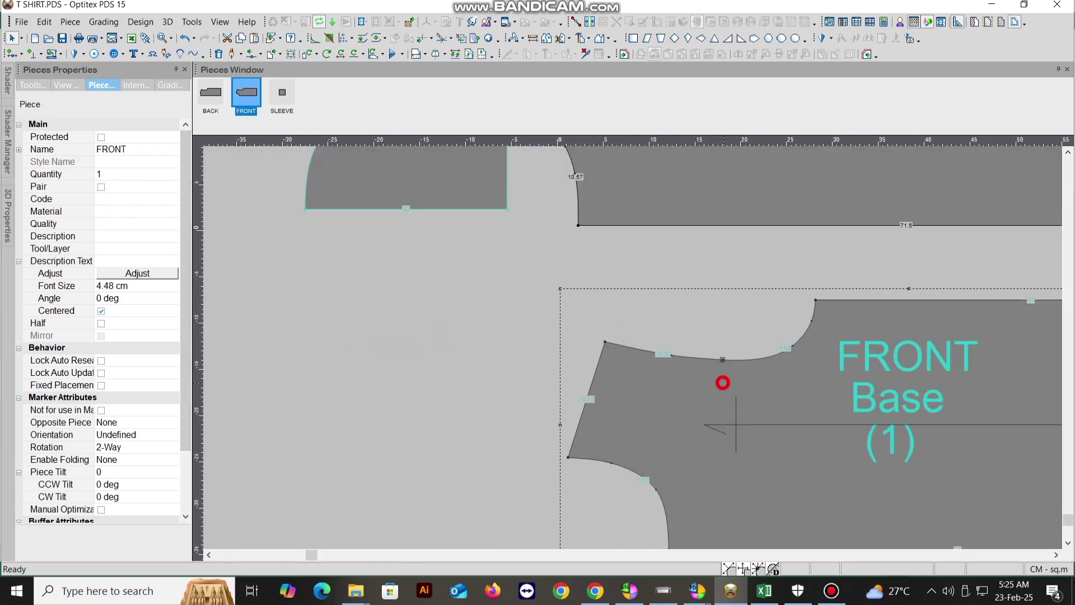
left_click(722, 358)
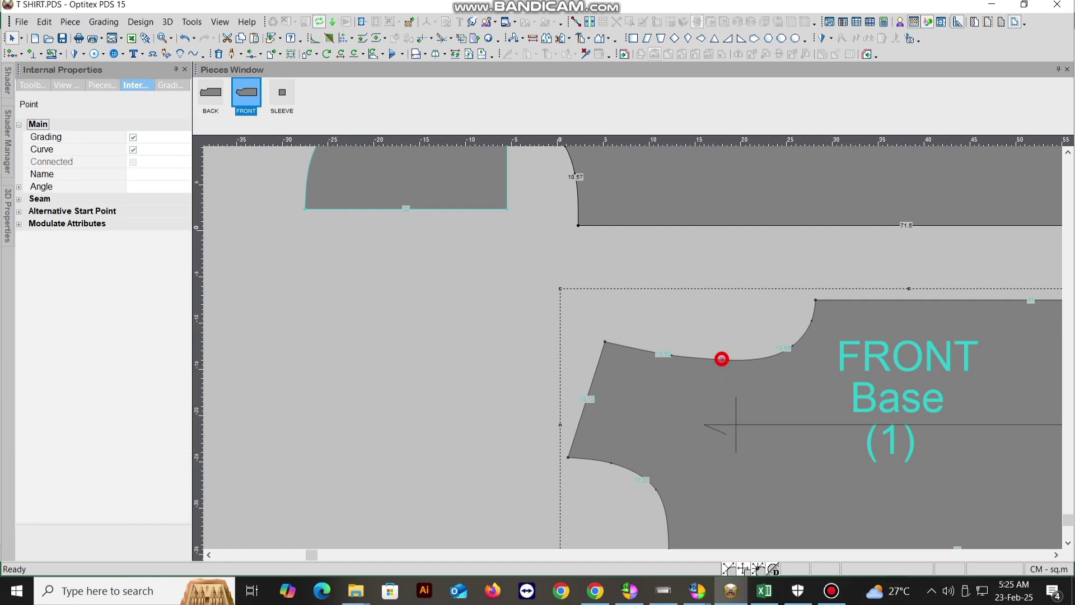
left_click(132, 146)
left_click(506, 360)
scroll(631, 346, "up", 4)
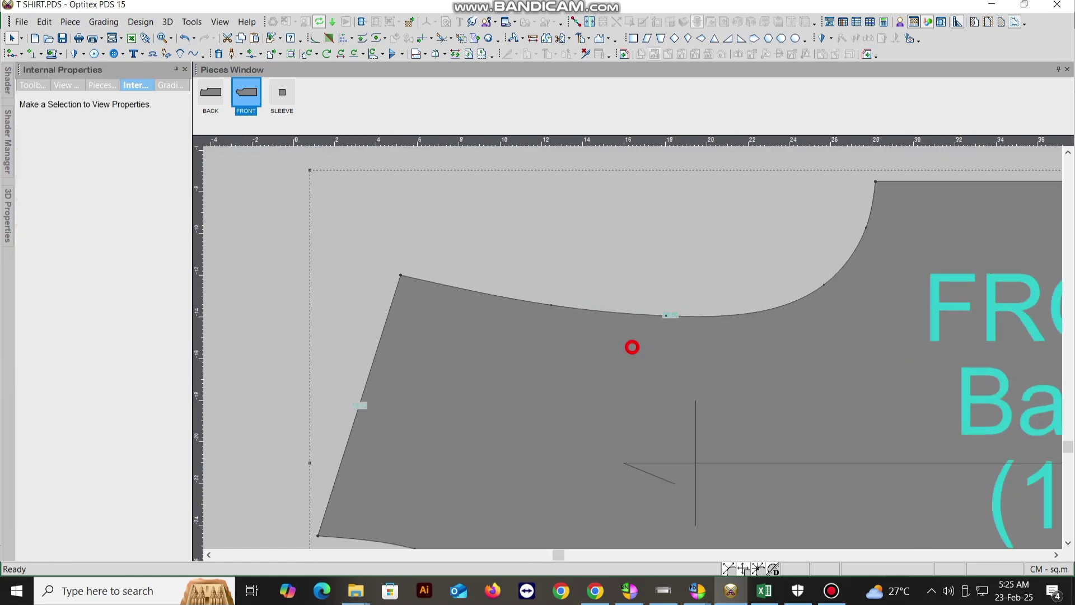
scroll(672, 341, "down", 5)
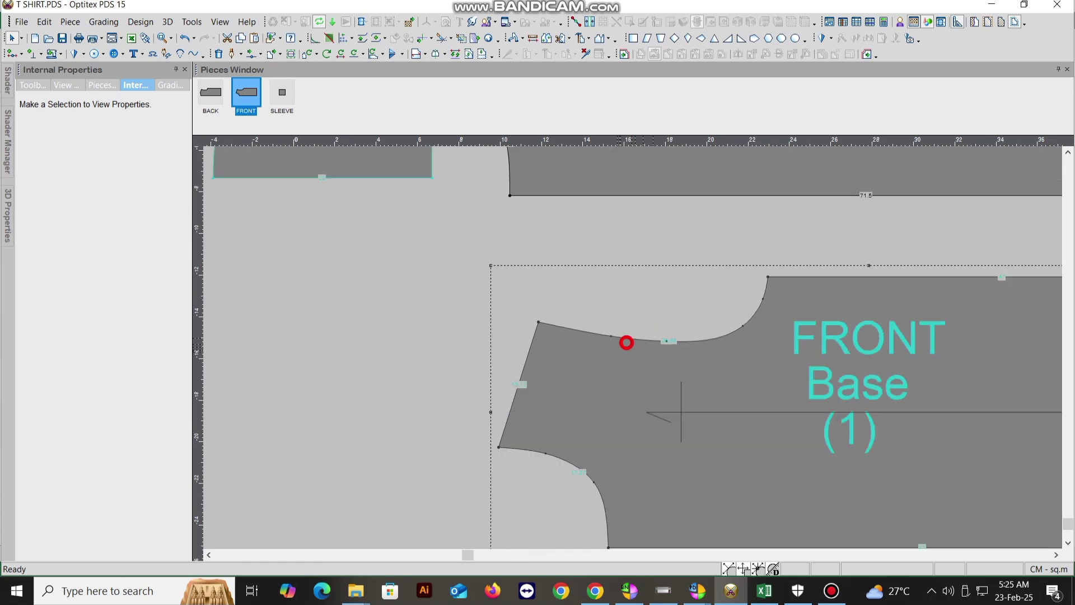
Set the SLEEVE piece's colour to black in the Preferences piece colours
scroll(634, 327, "up", 3)
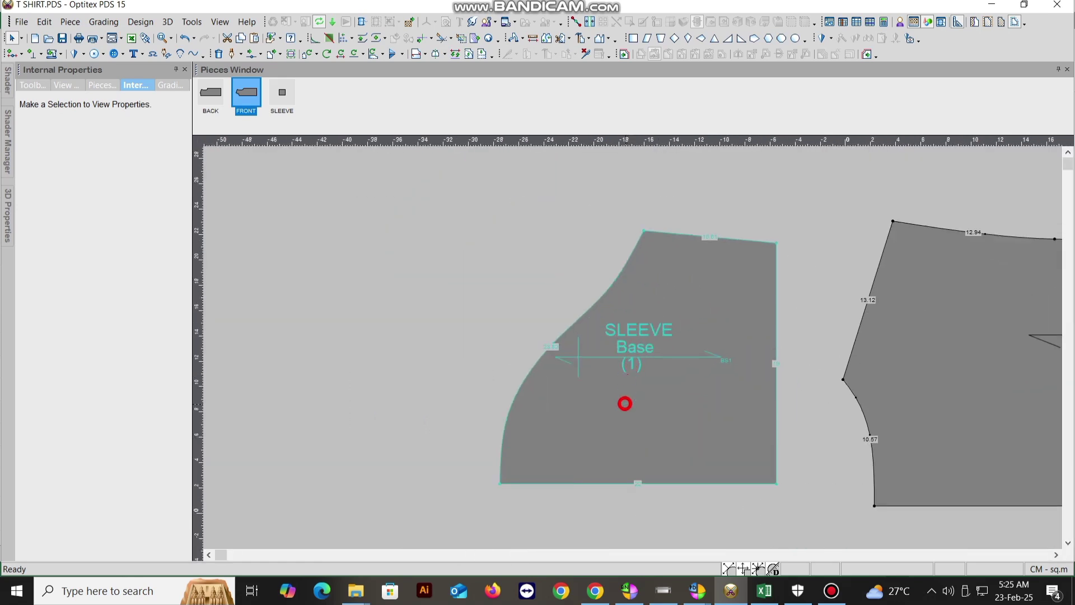
left_click(625, 403)
scroll(631, 346, "up", 3)
scroll(638, 352, "down", 3)
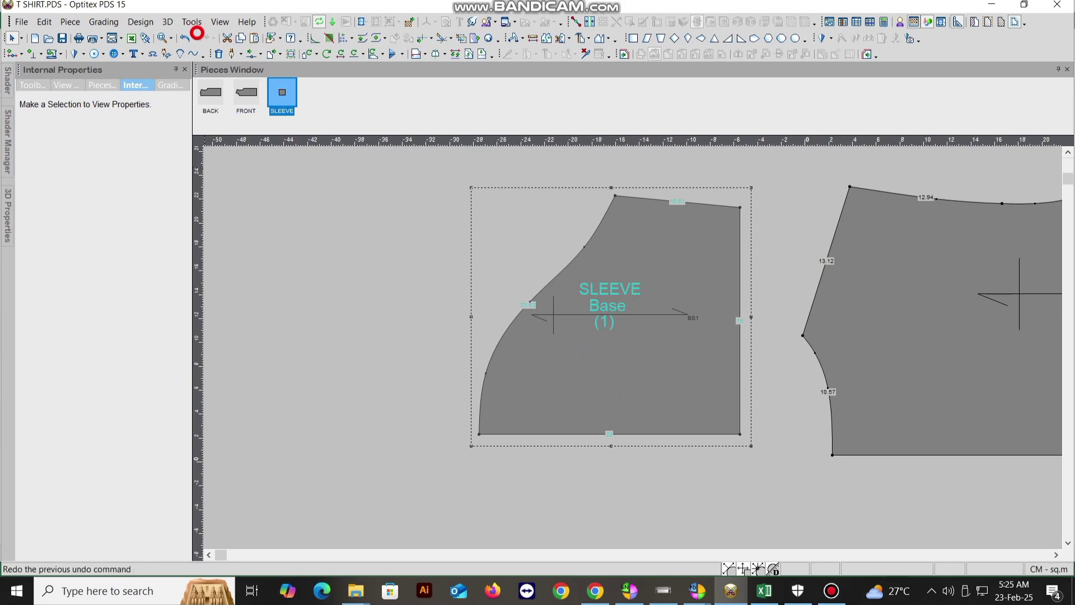
left_click(189, 22)
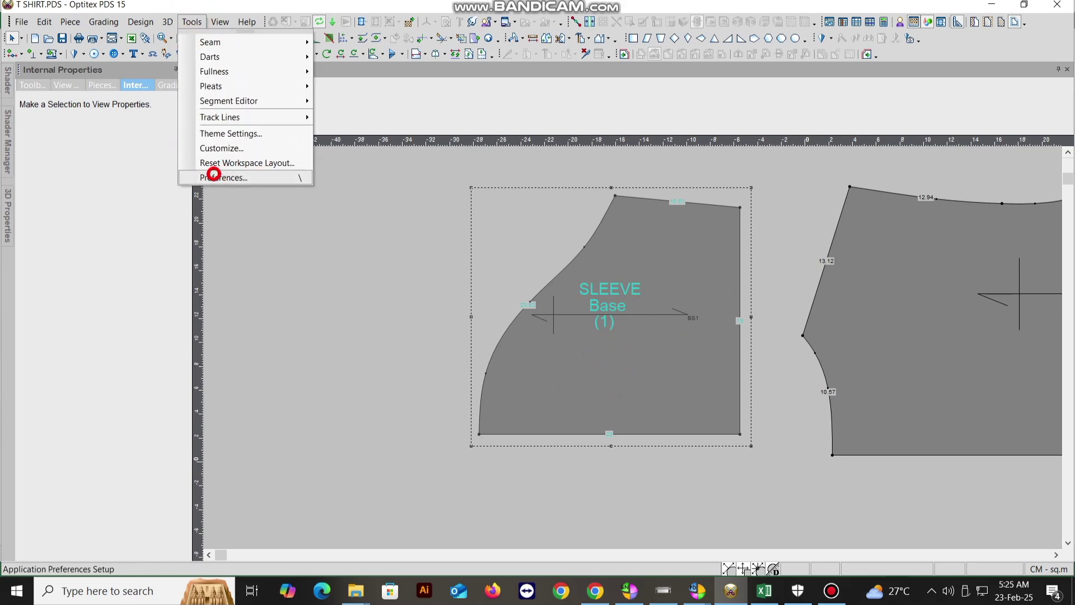
left_click(219, 177)
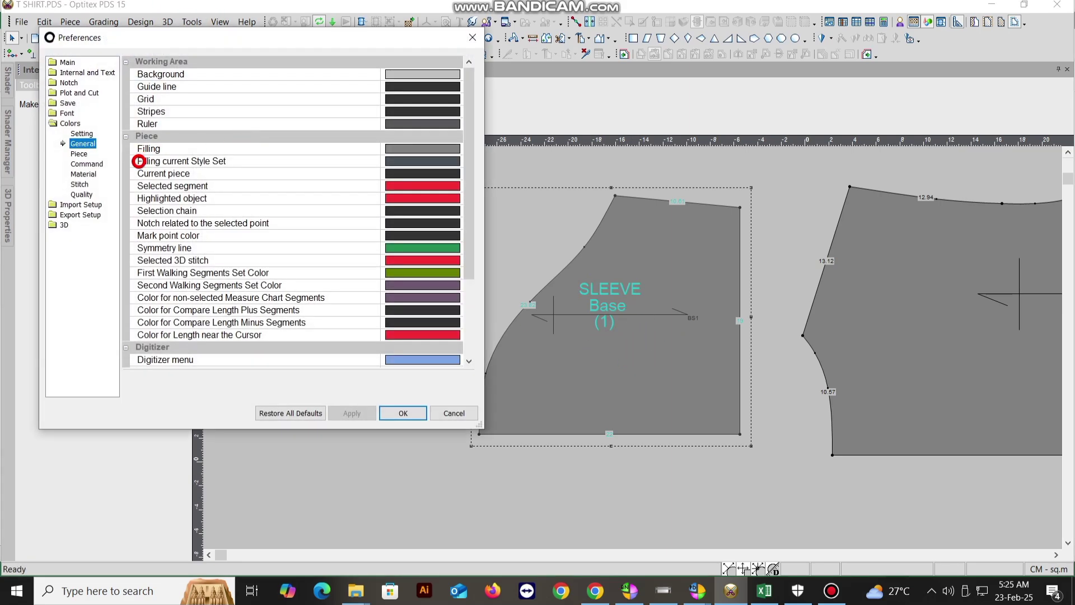
left_click(82, 134)
left_click(79, 152)
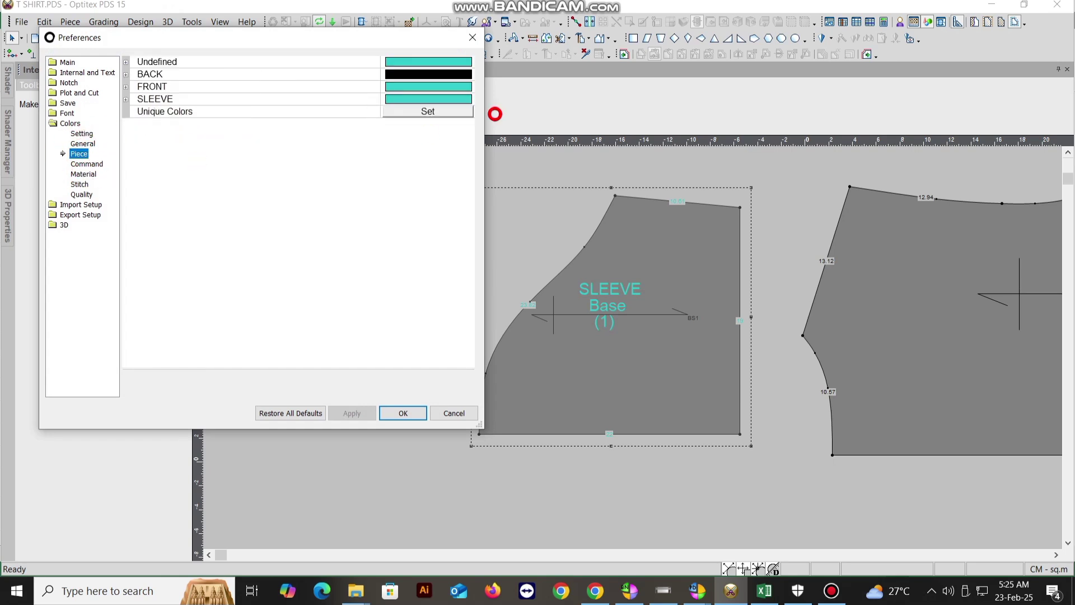
left_click(466, 98)
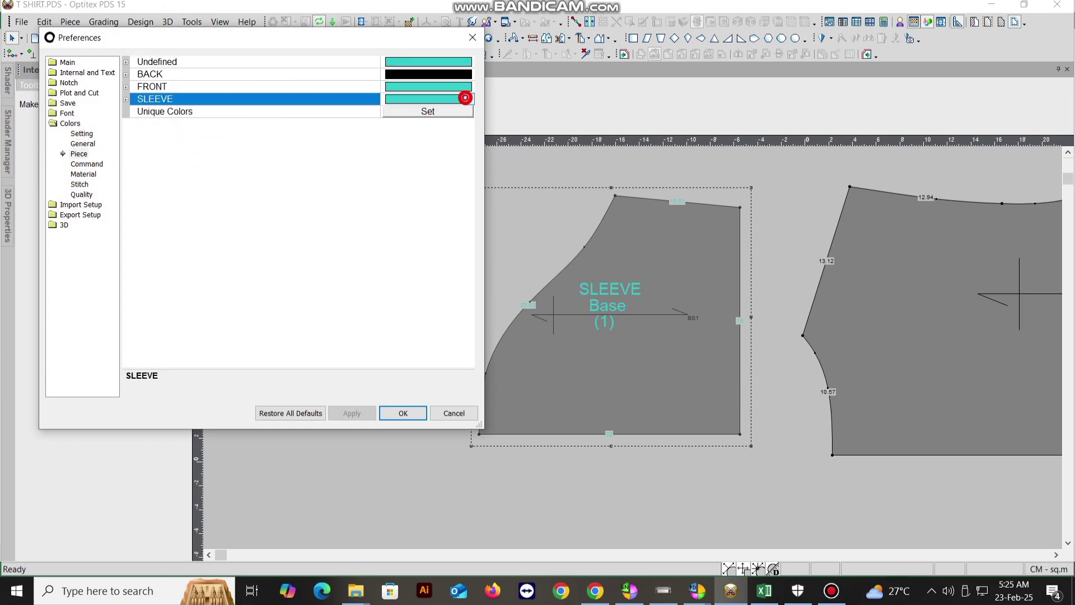
left_click(467, 99)
left_click(396, 132)
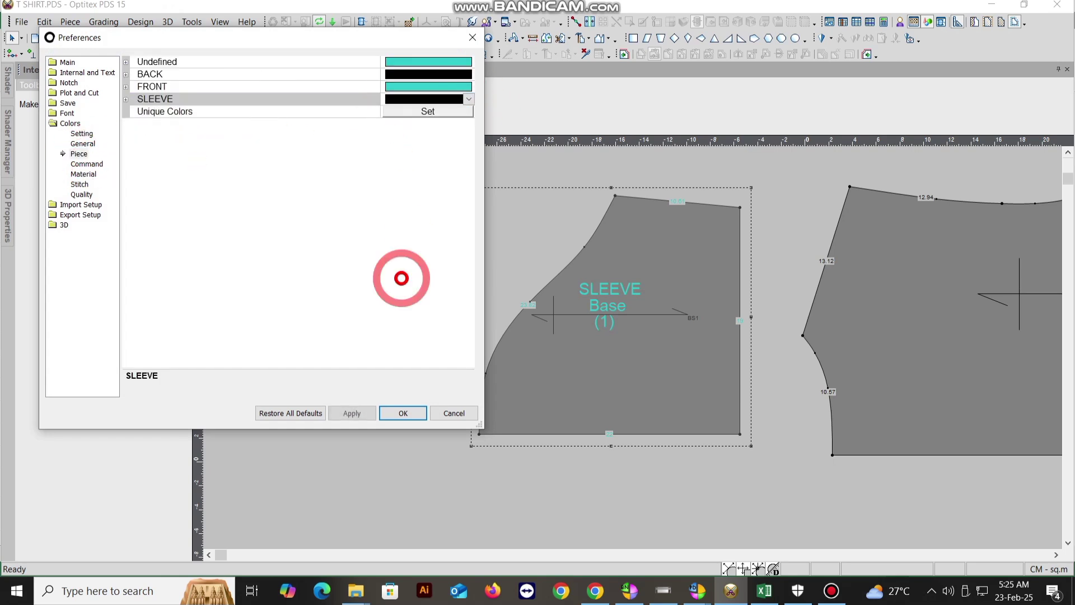
left_click(353, 413)
left_click(400, 413)
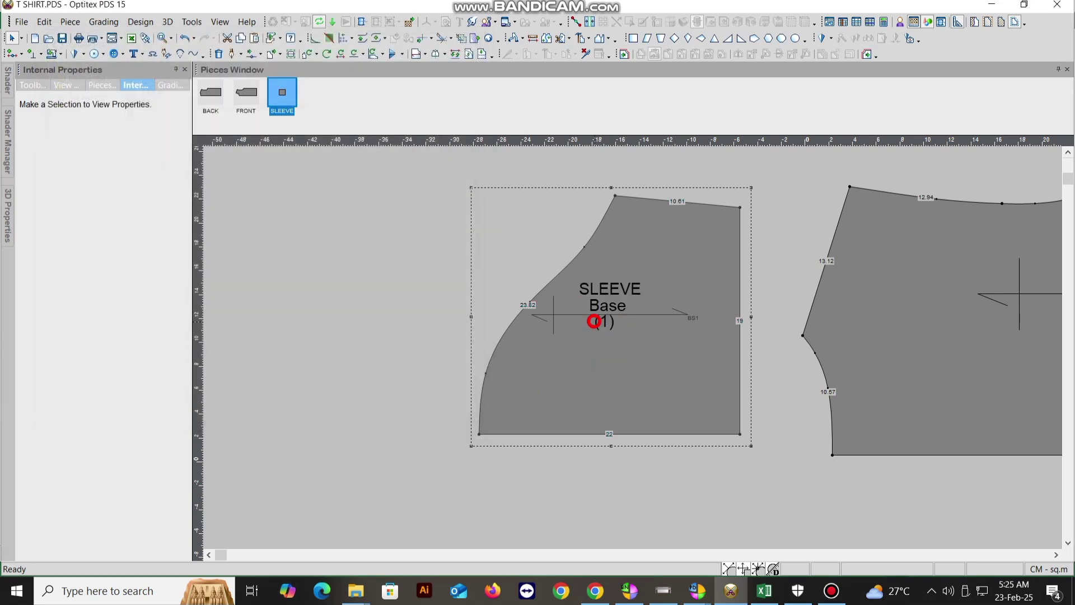
Move the SLEEVE's cap and adjoining upper edge proportionally, shifting their shared corner point 2 cm horizontally and 0 vertically
left_click(615, 195)
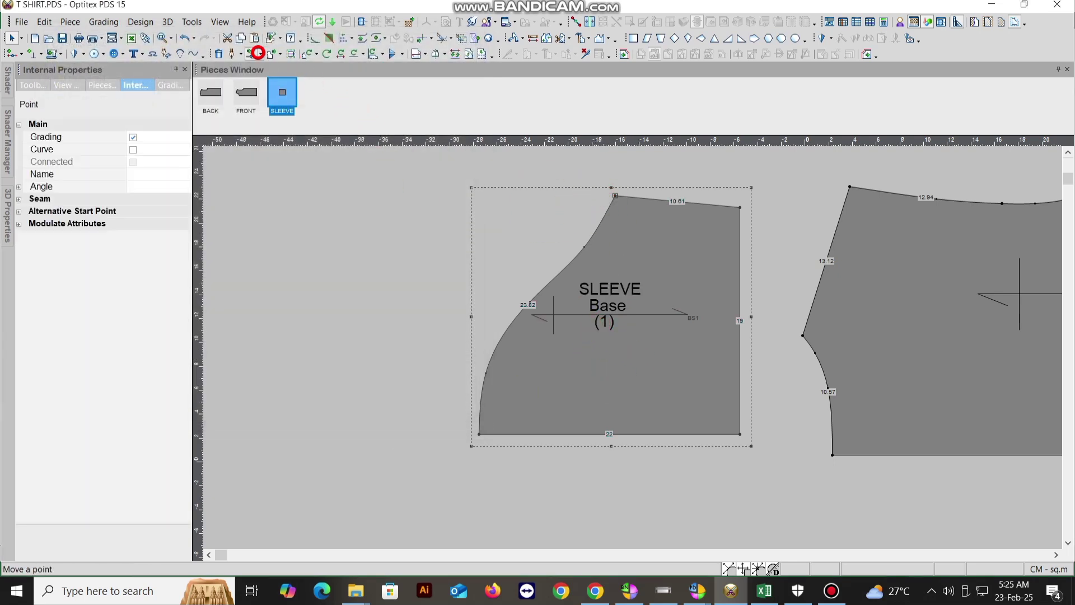
left_click(258, 54)
left_click(261, 146)
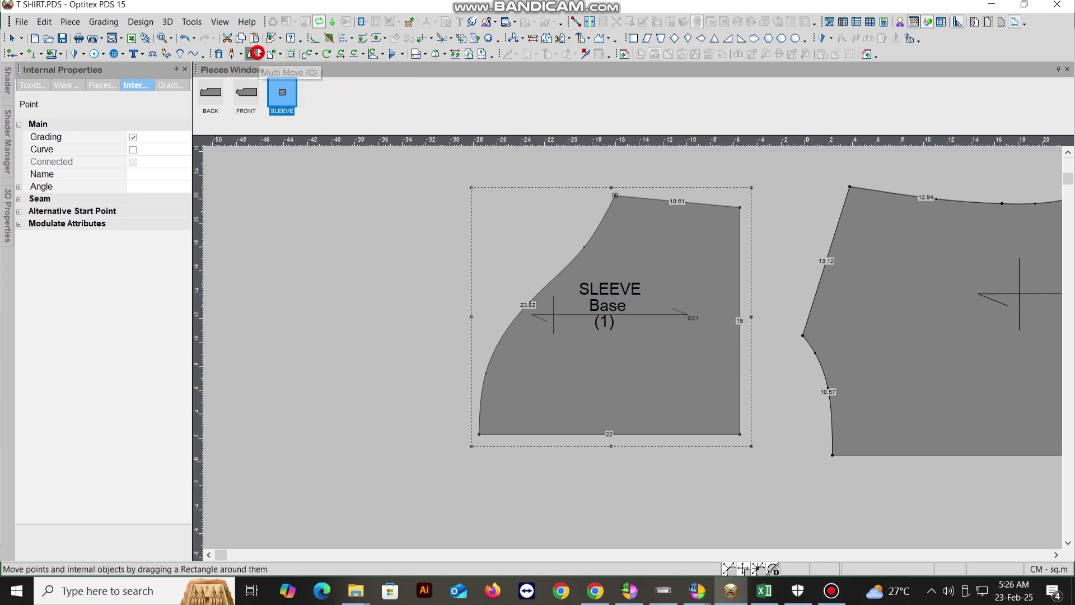
left_click(260, 53)
left_click(259, 103)
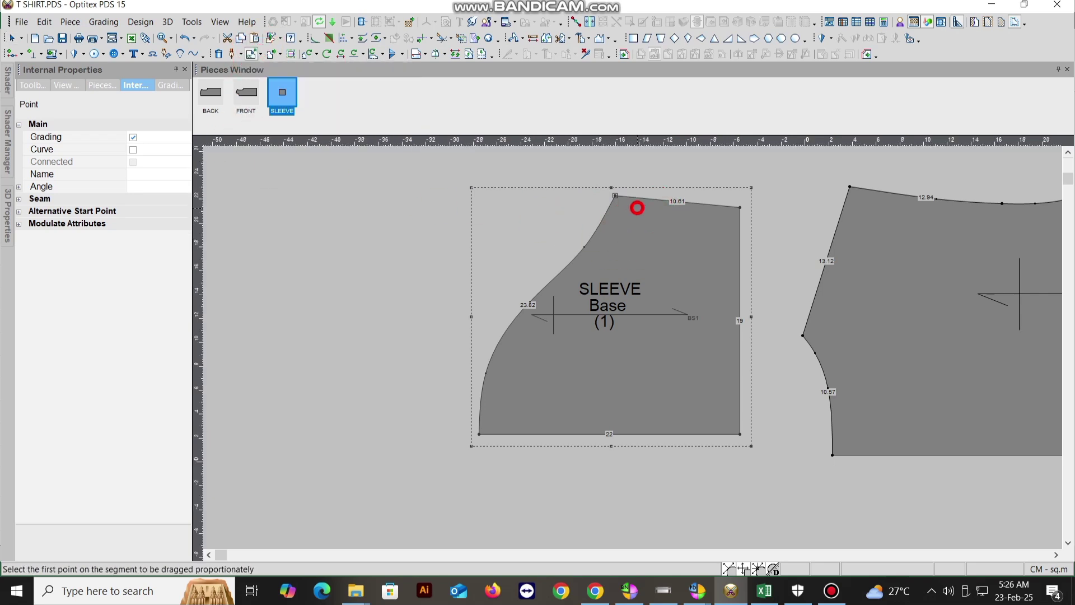
left_click(558, 285)
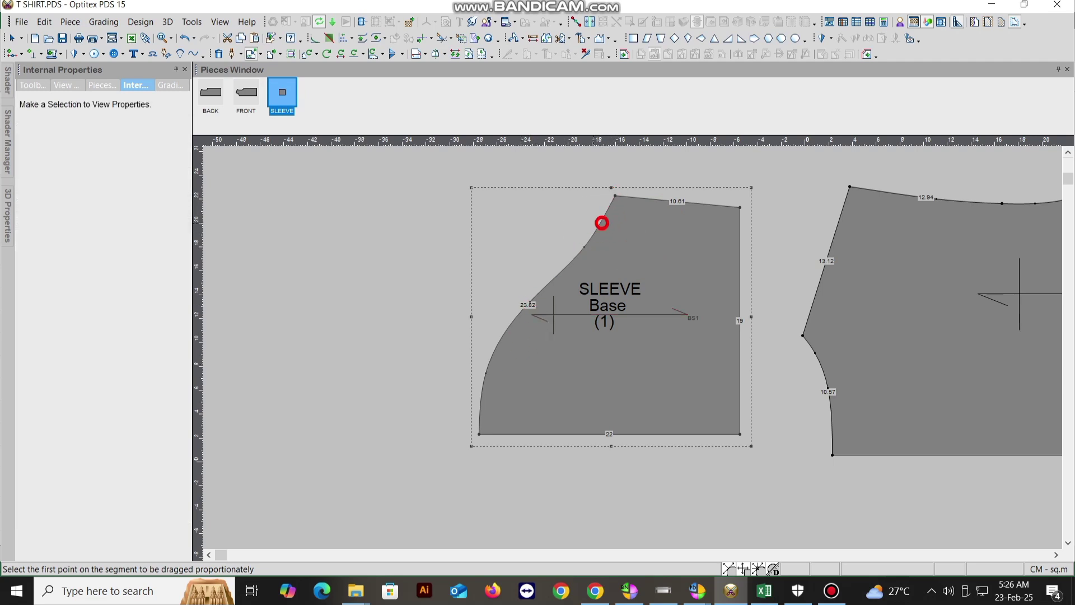
left_click(528, 301)
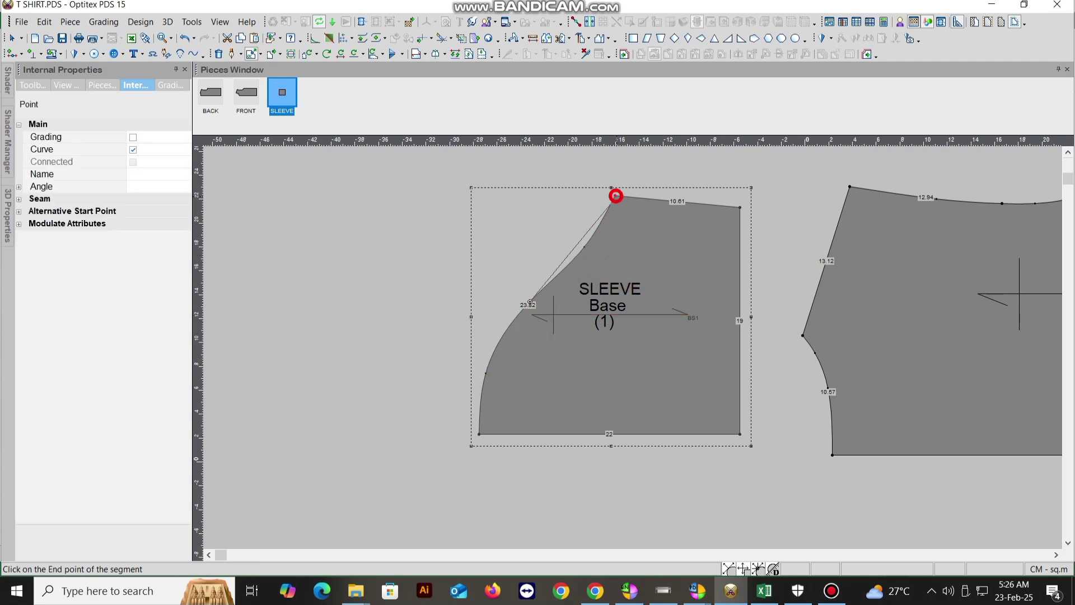
left_click(612, 195)
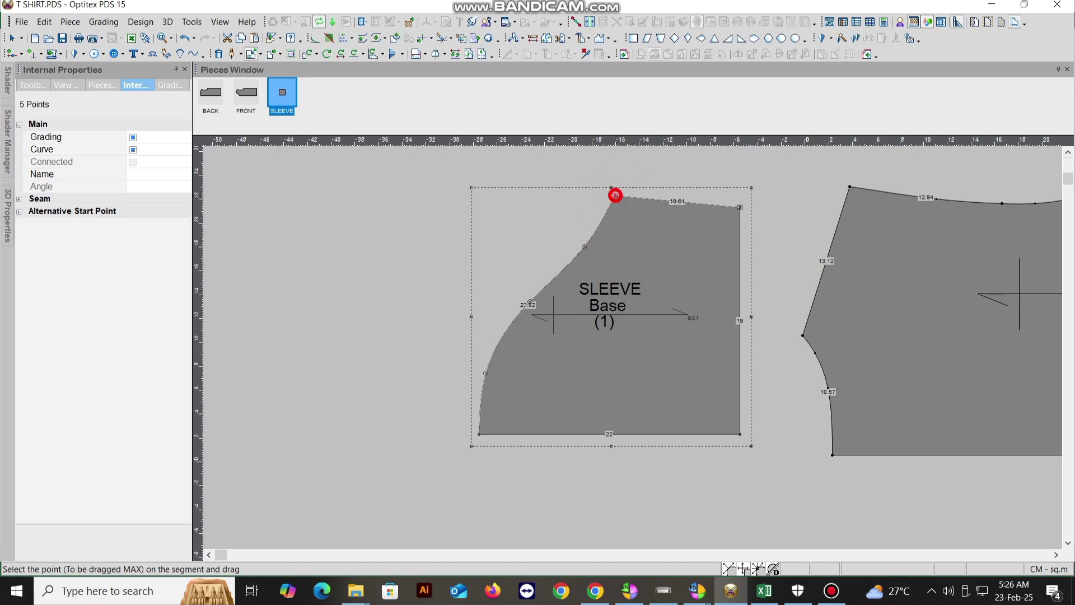
left_click_drag(615, 195, 616, 193)
double_click(386, 232)
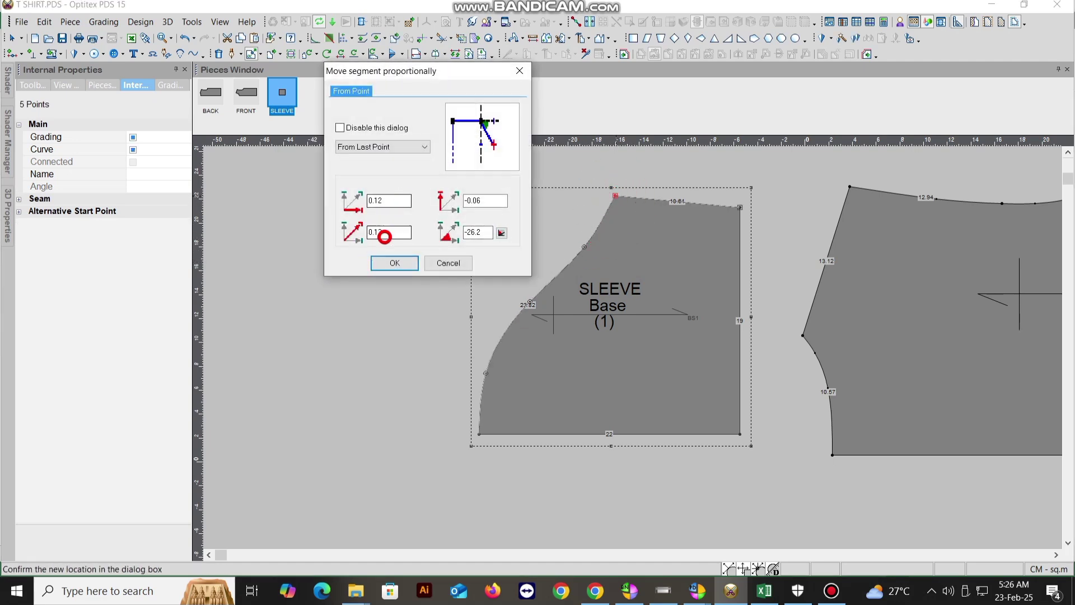
type("0")
left_click(475, 202)
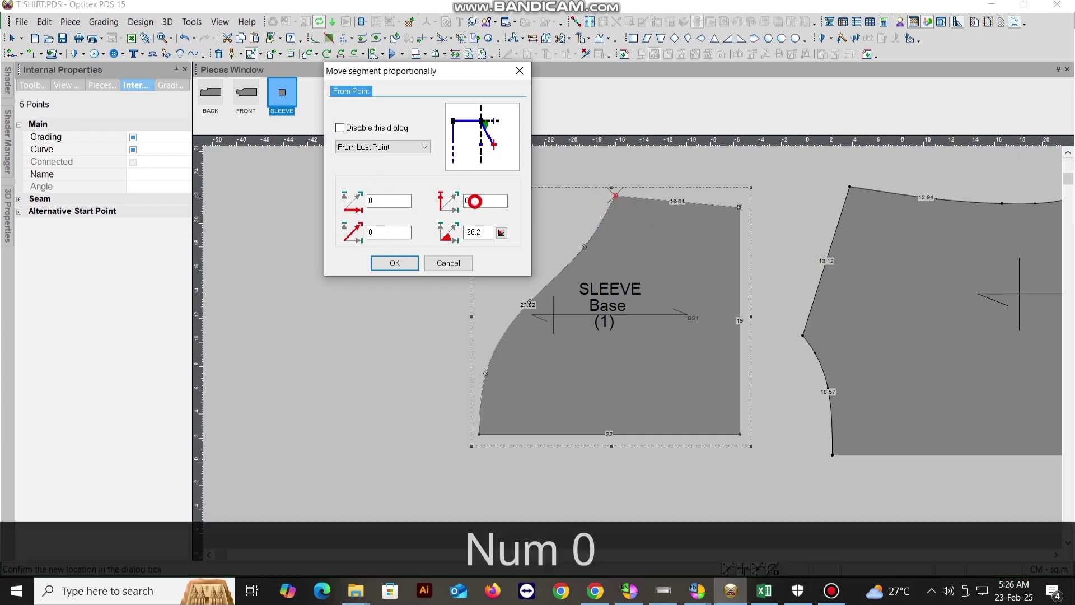
left_click(362, 197)
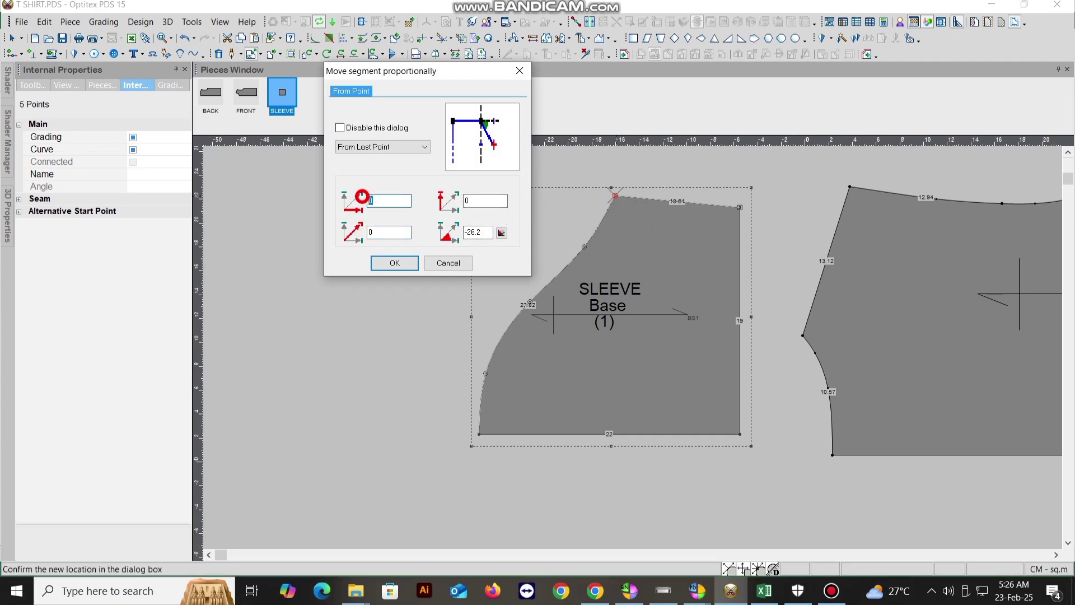
type("2")
key("Return")
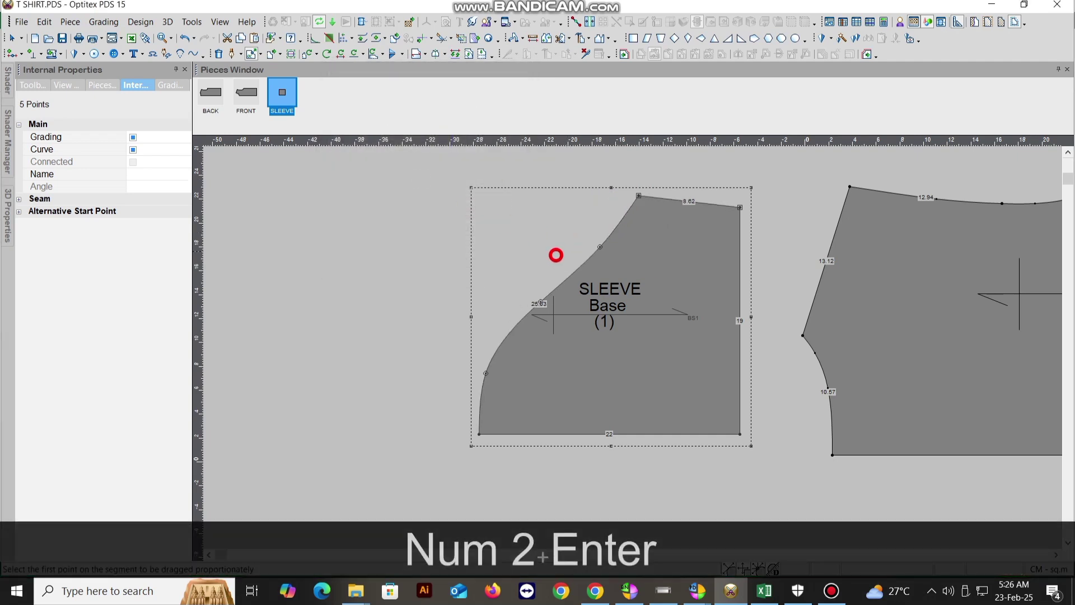
right_click(523, 236)
left_click(553, 245)
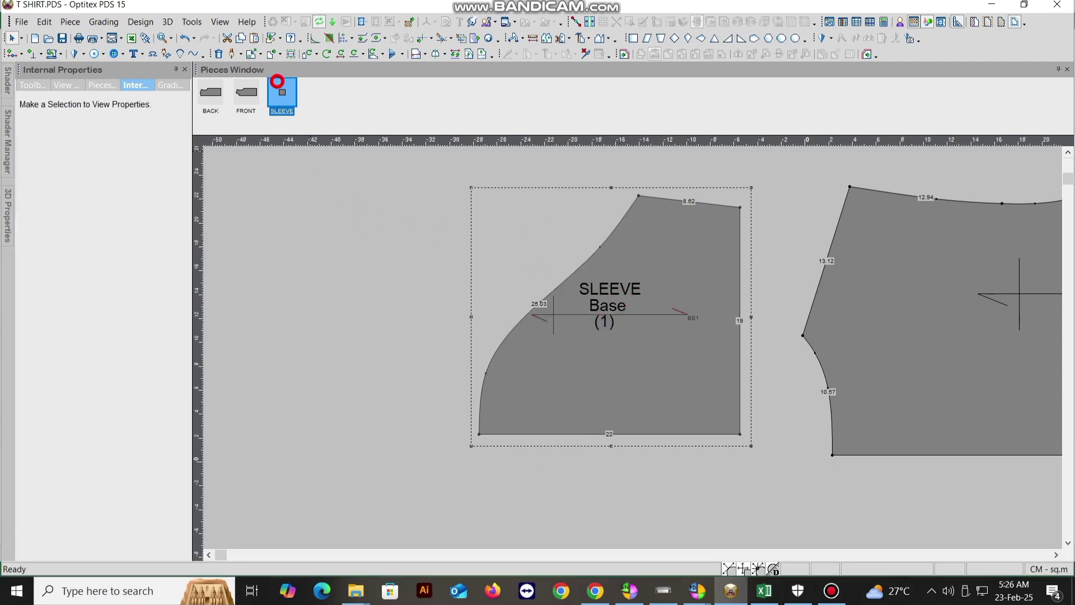
Move the SLEEVE cap's upper curve point about 1.24 cm horizontally and 0.75 cm vertically toward the top corner
left_click(255, 53)
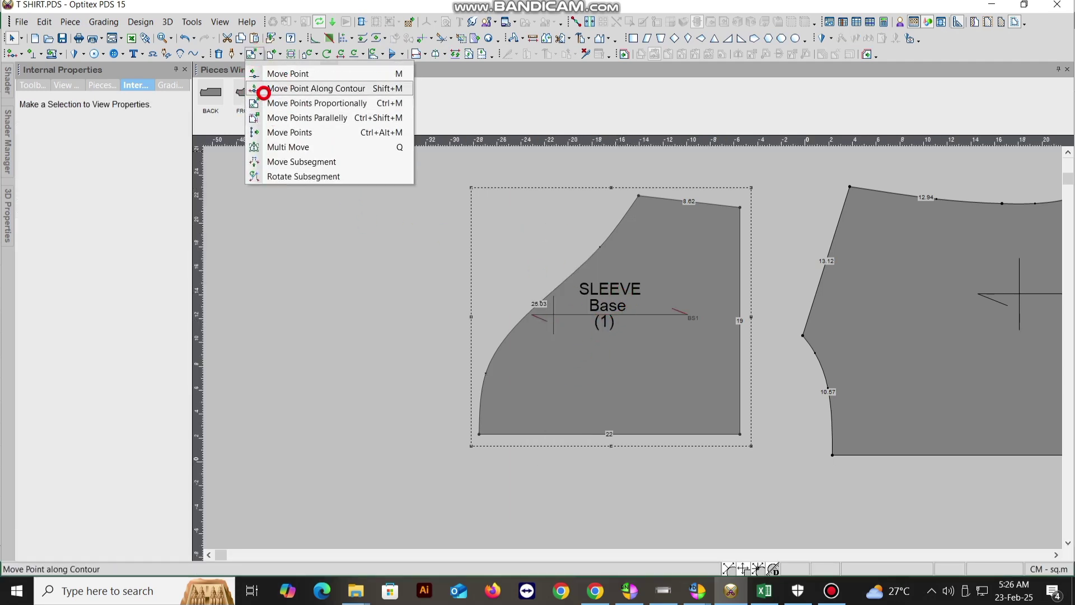
left_click(261, 73)
scroll(586, 312, "up", 1)
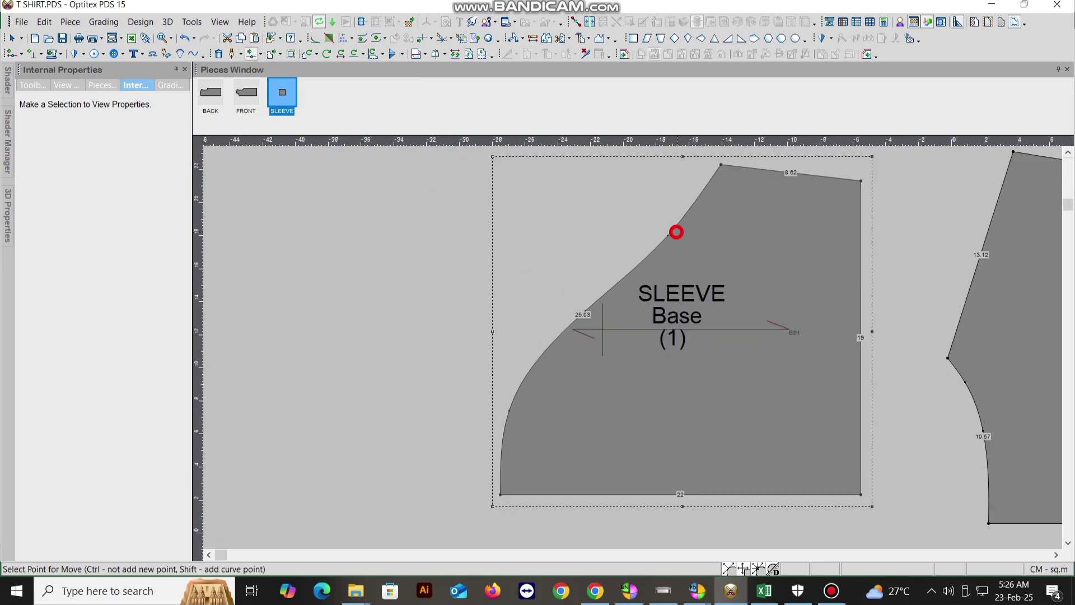
left_click(666, 236)
left_click(688, 223)
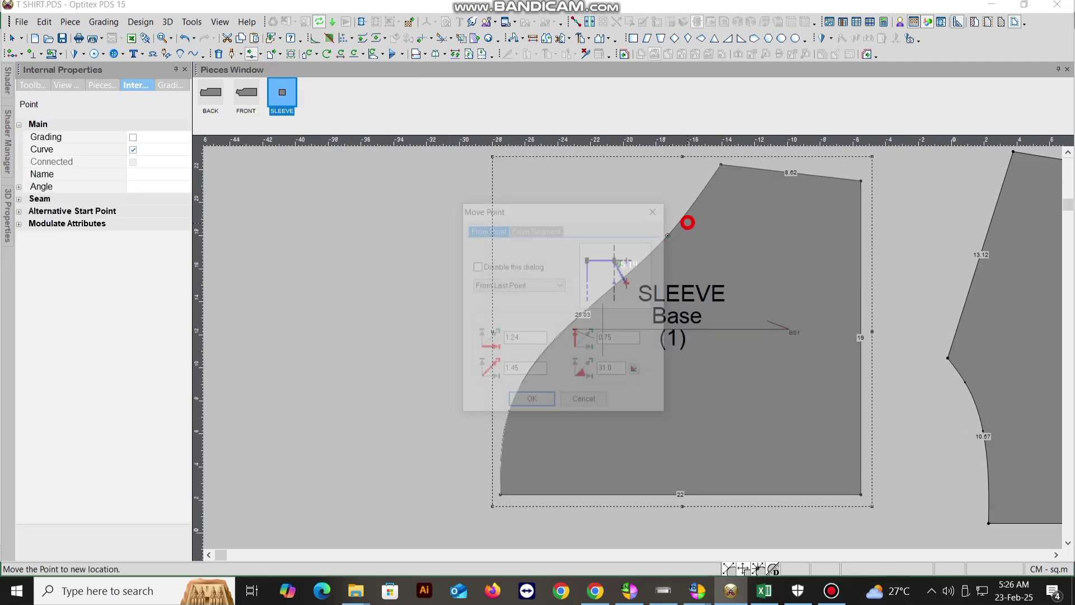
left_click(551, 403)
Move the SLEEVE cap's middle curve point about 1.3 cm horizontally and 0.63 cm vertically, and shift the lower curve point slightly up the cap
left_click(585, 312)
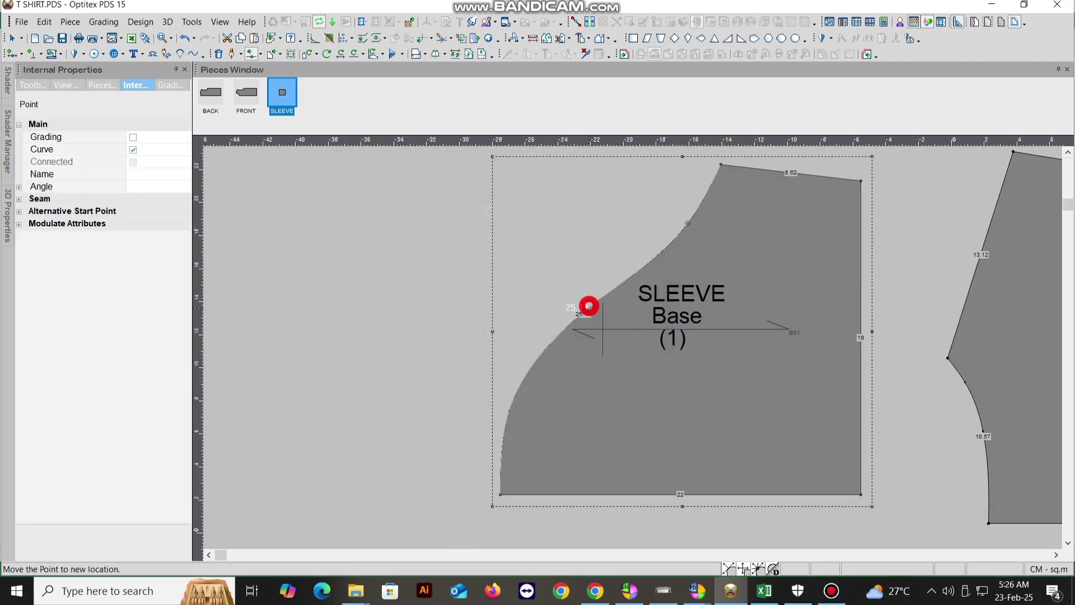
left_click(606, 299)
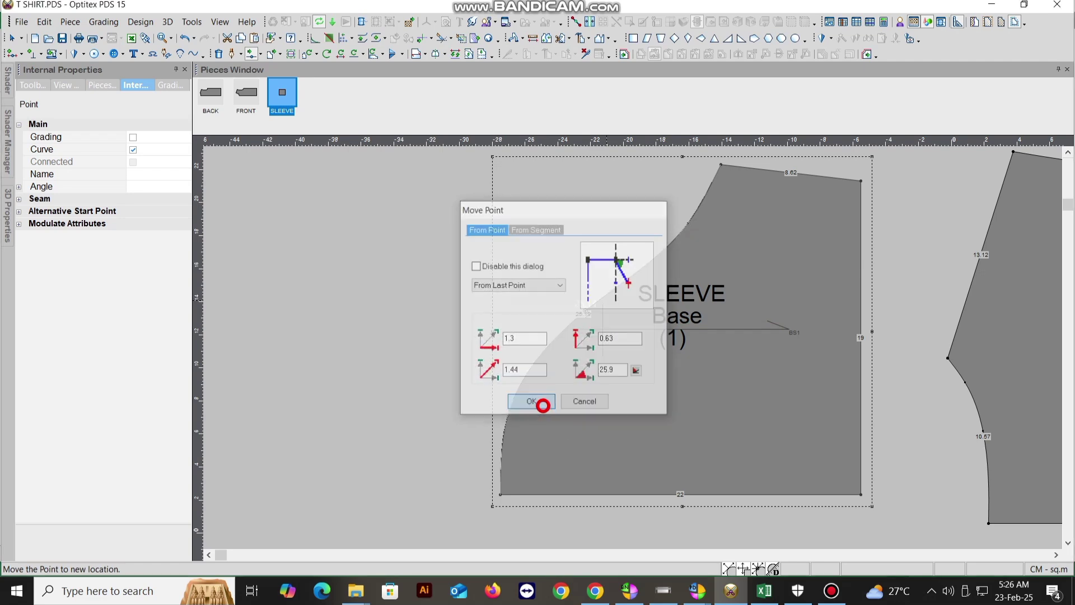
left_click(546, 403)
left_click(510, 408)
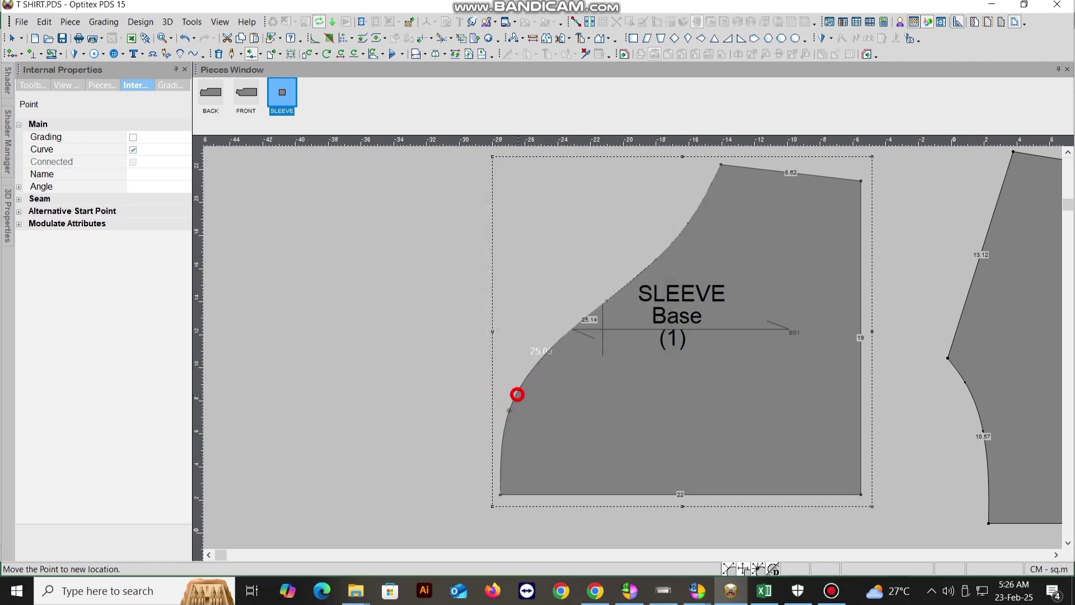
left_click(518, 394)
left_click(531, 401)
Move the SLEEVE cap's middle curve point a further 0.78 cm horizontally and 0.84 cm vertically
scroll(629, 348, "up", 2)
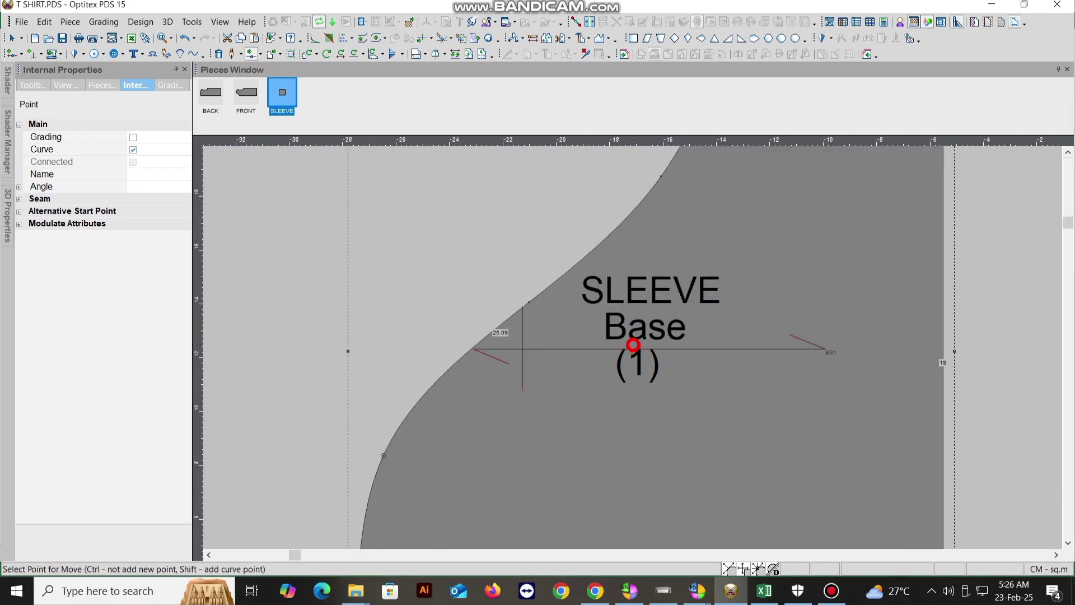
scroll(645, 344, "down", 3)
scroll(633, 345, "down", 1)
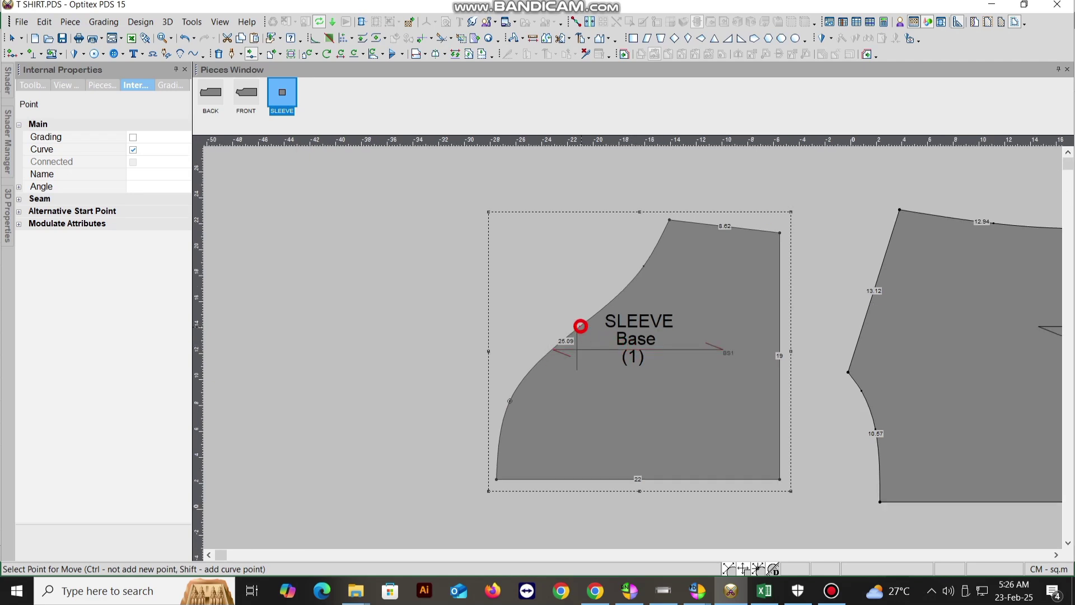
left_click(581, 326)
left_click(587, 312)
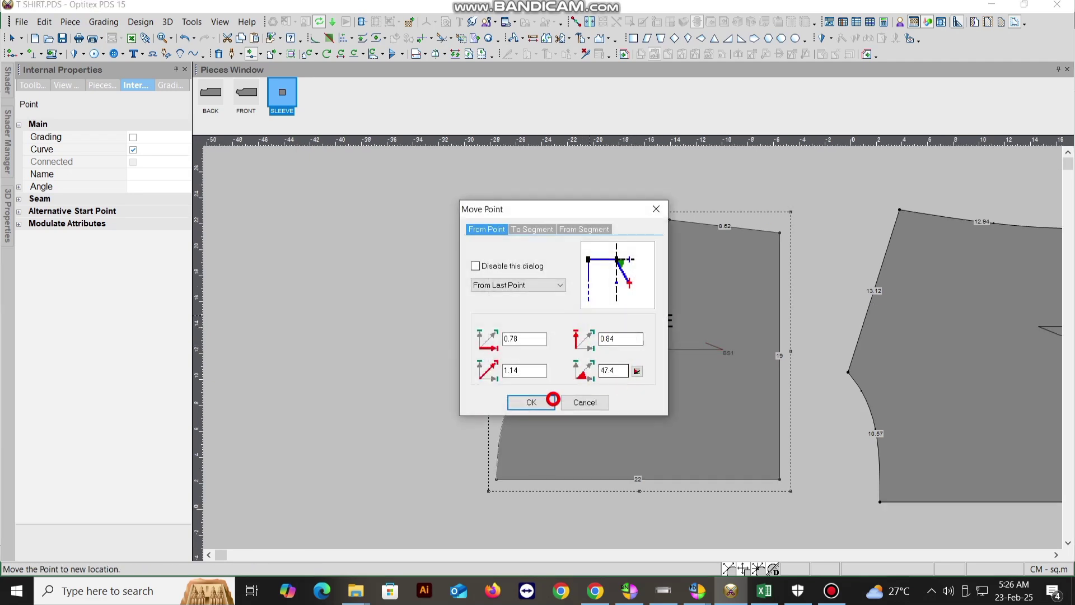
left_click(554, 400)
scroll(655, 345, "down", 1)
scroll(640, 339, "up", 3)
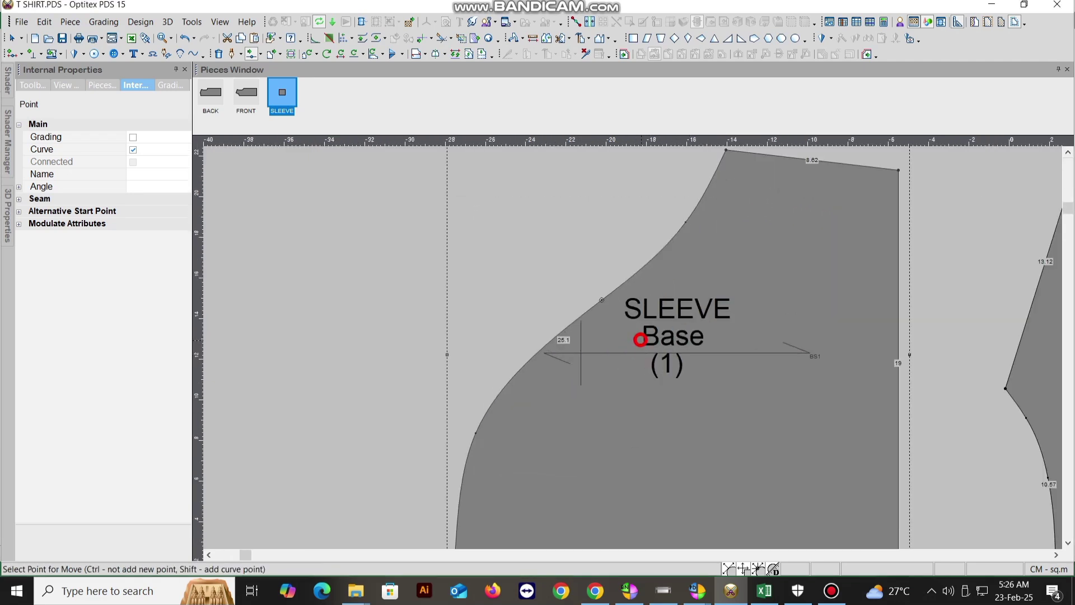
Set the FRONT piece's colour to black in the Preferences piece colours
scroll(629, 355, "down", 4)
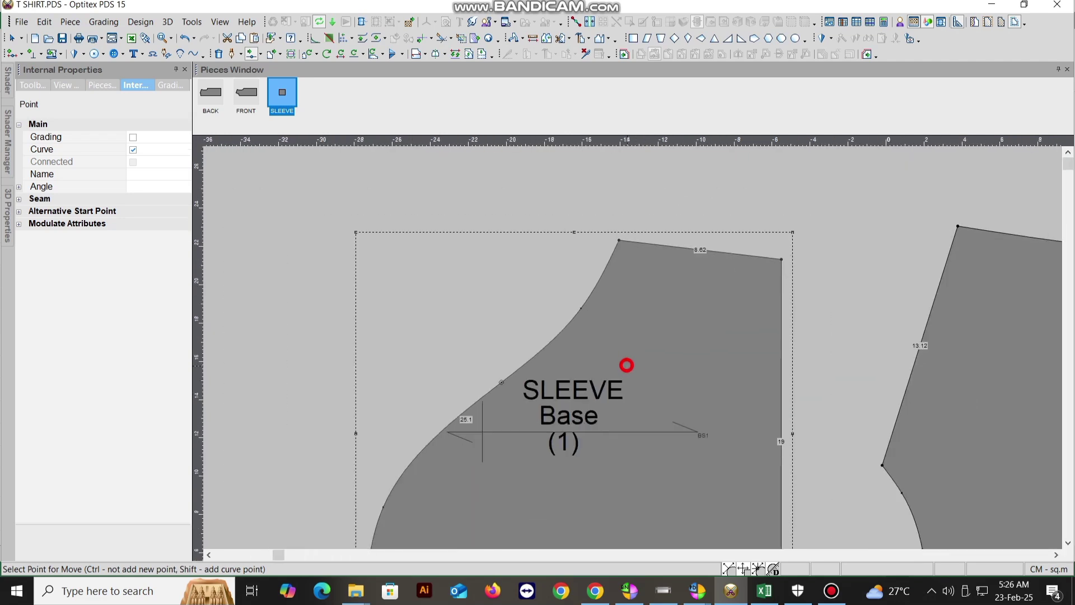
scroll(638, 358, "down", 2)
scroll(650, 370, "up", 4)
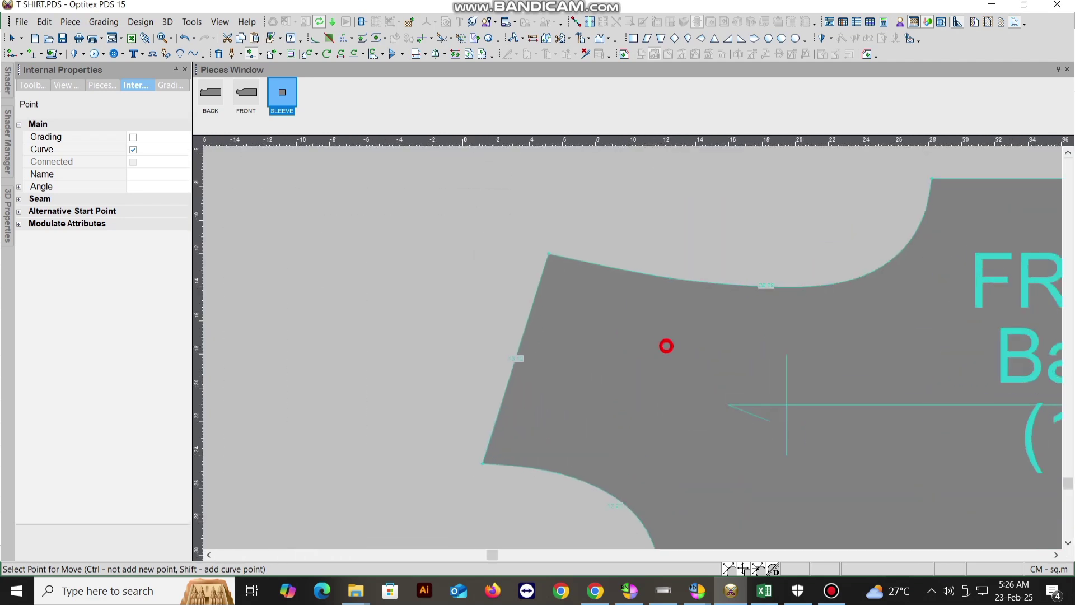
left_click(669, 342)
left_click(192, 21)
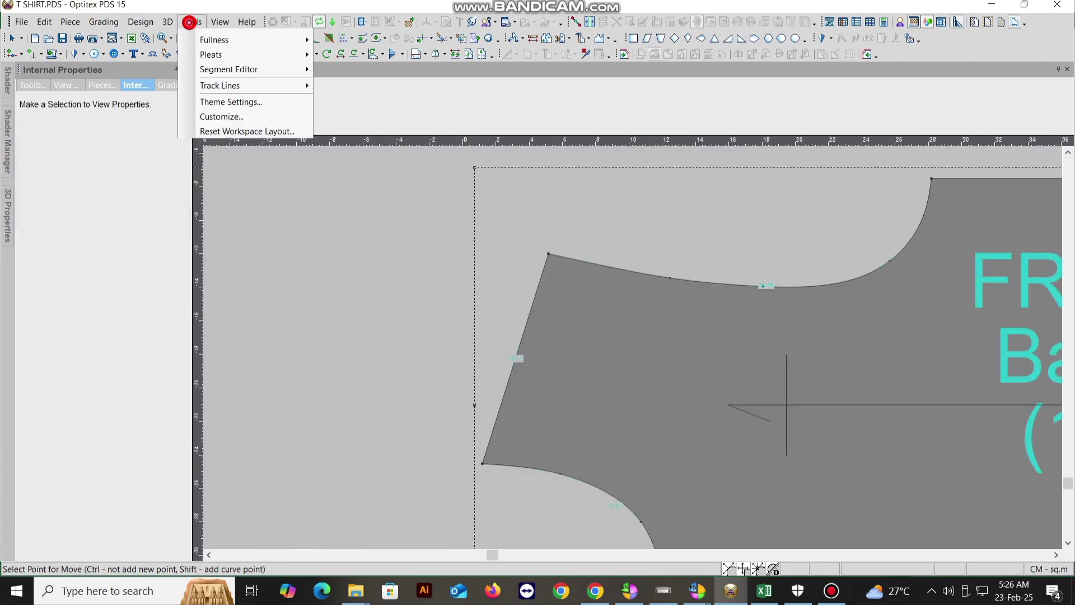
left_click(253, 184)
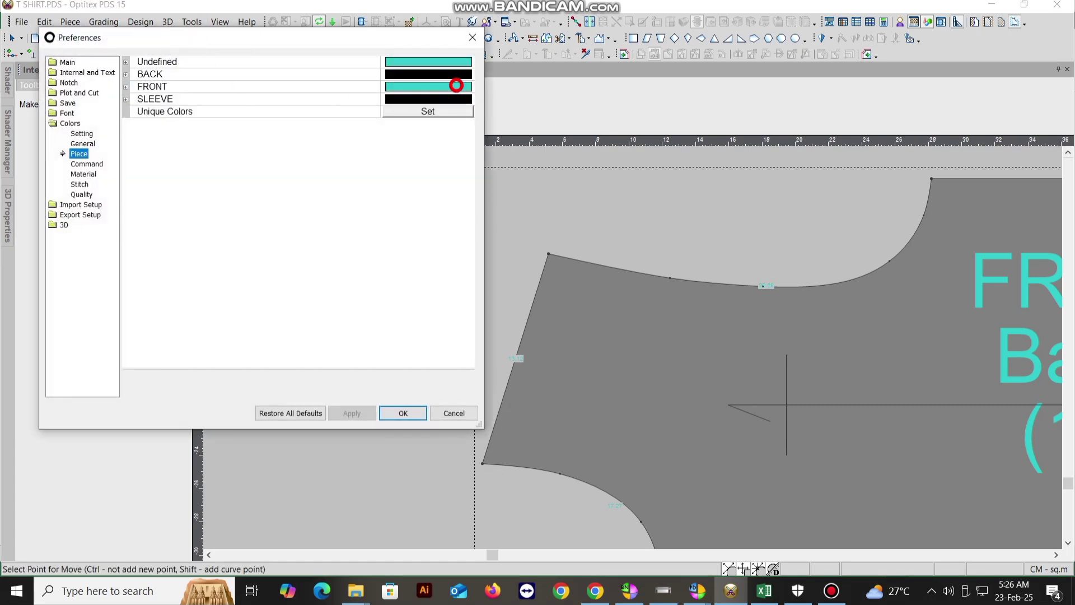
left_click(456, 85)
left_click(395, 116)
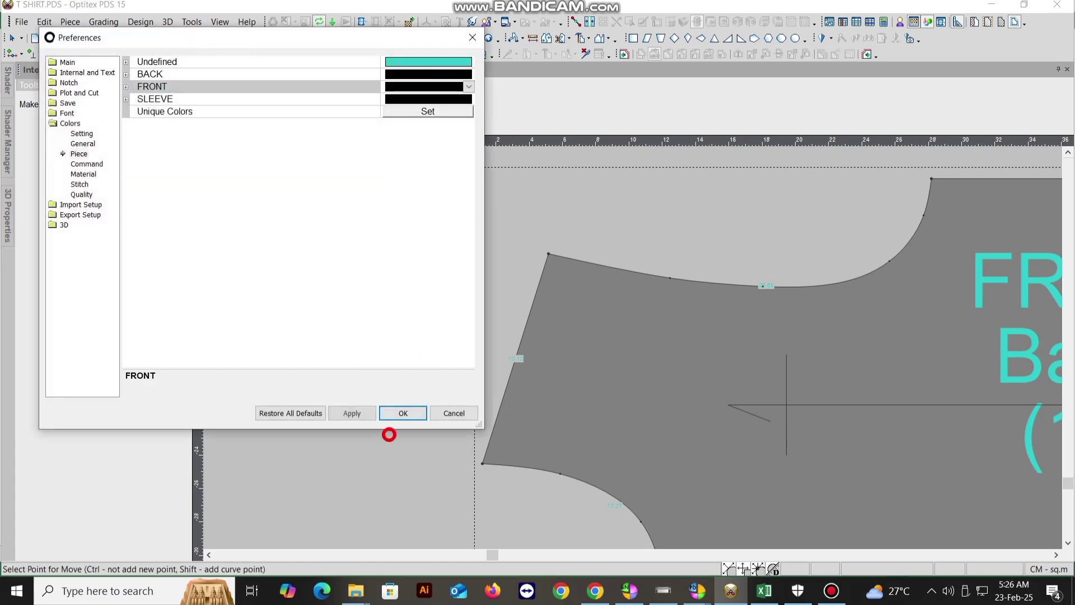
left_click(353, 414)
left_click(403, 412)
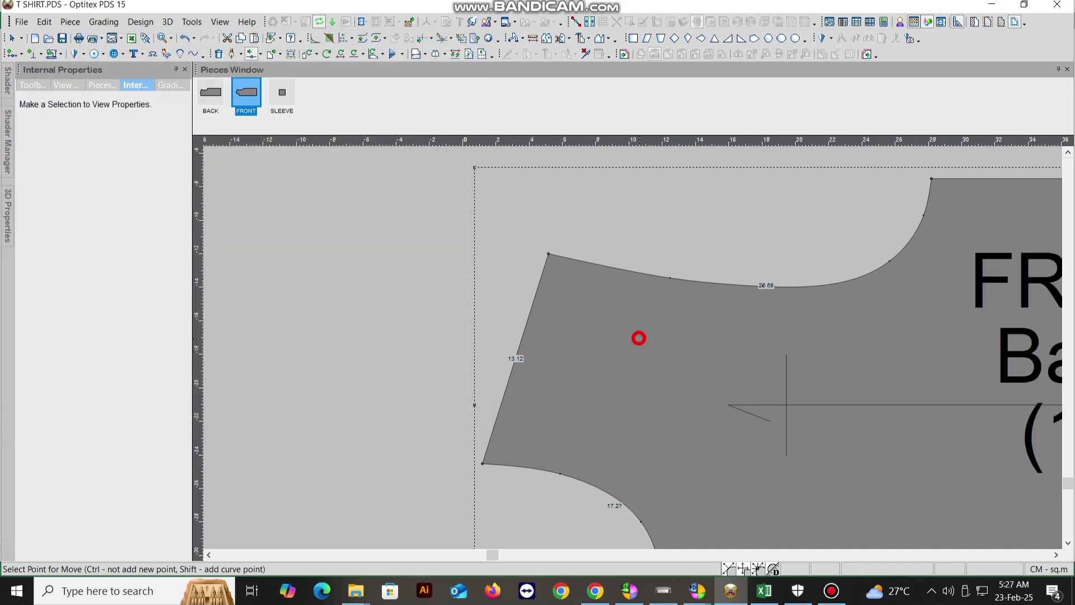
Move the SLEEVE cap's upper section proportionally, shifting its top corner point 1 cm horizontally and 0 vertically
scroll(585, 289, "down", 2)
scroll(531, 274, "up", 1)
scroll(580, 241, "down", 1)
scroll(591, 322, "up", 1)
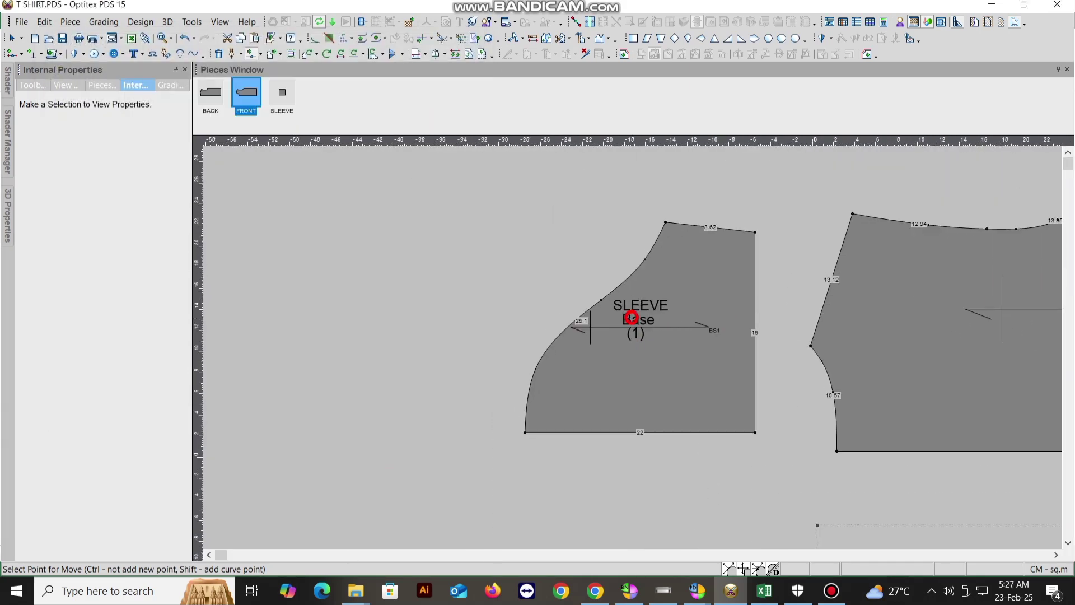
scroll(632, 318, "up", 2)
scroll(616, 342, "down", 1)
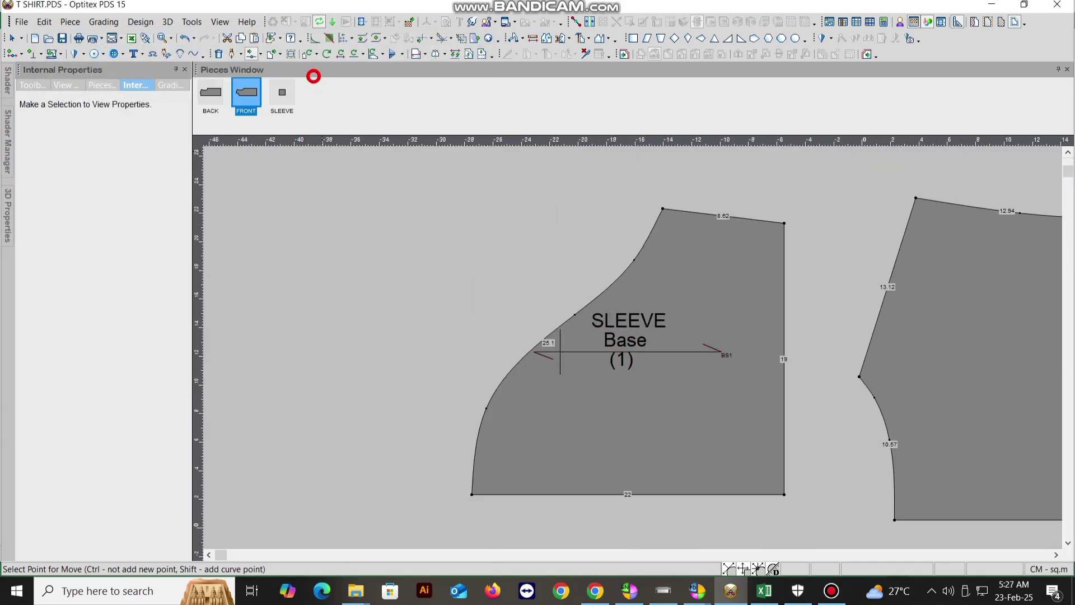
left_click(256, 54)
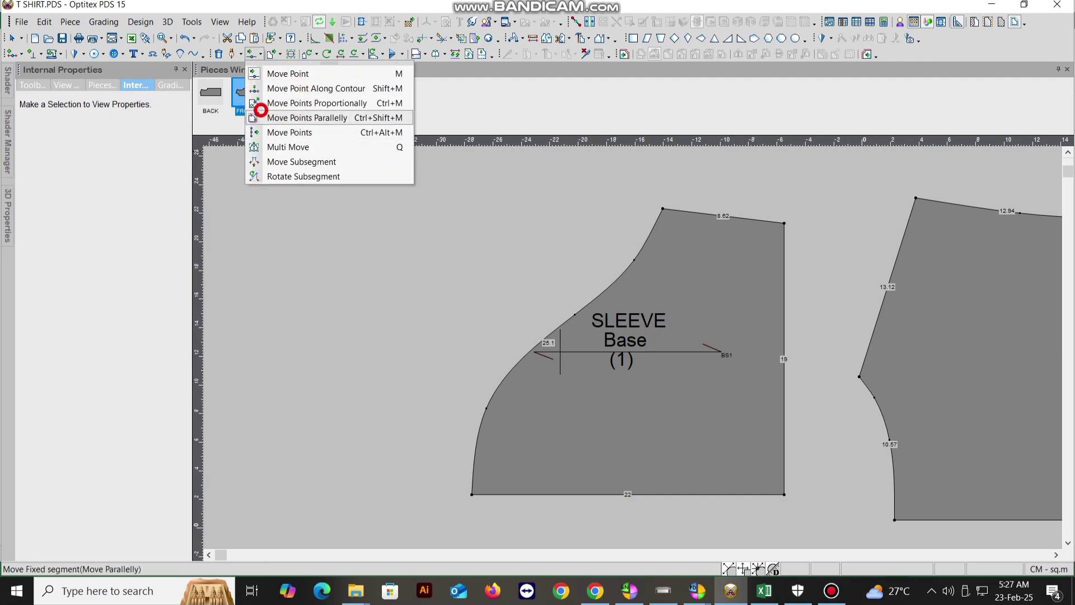
left_click(264, 102)
left_click(661, 335)
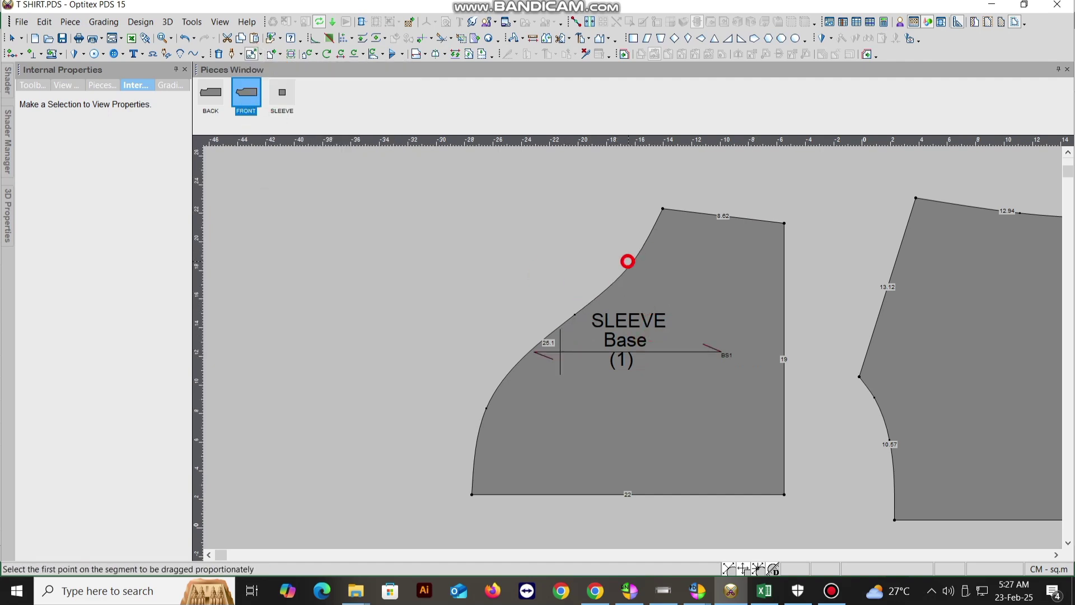
left_click(631, 259)
left_click(662, 208)
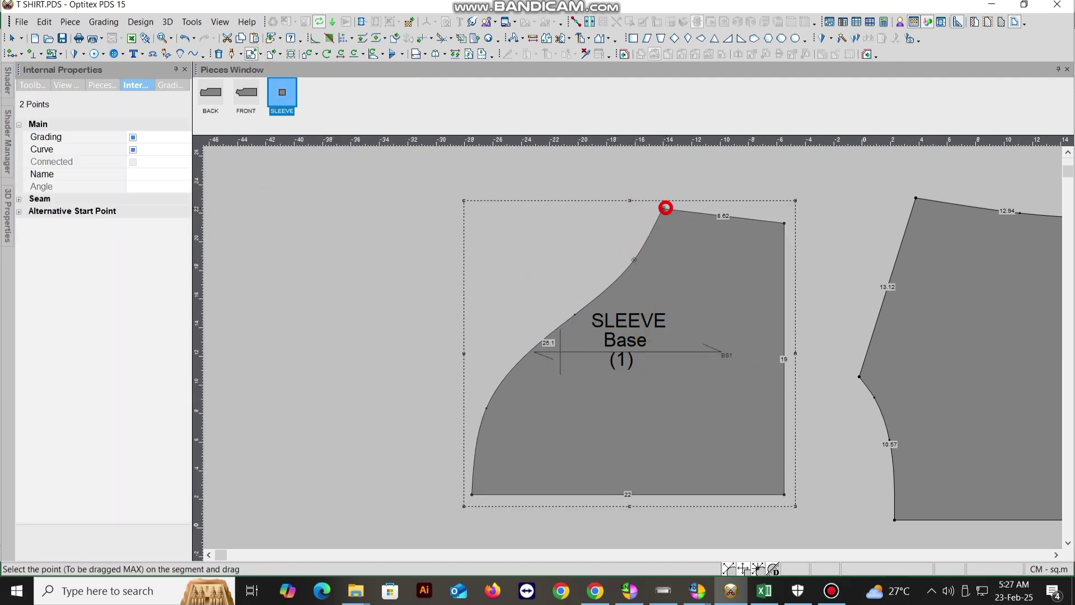
left_click_drag(663, 208, 663, 207)
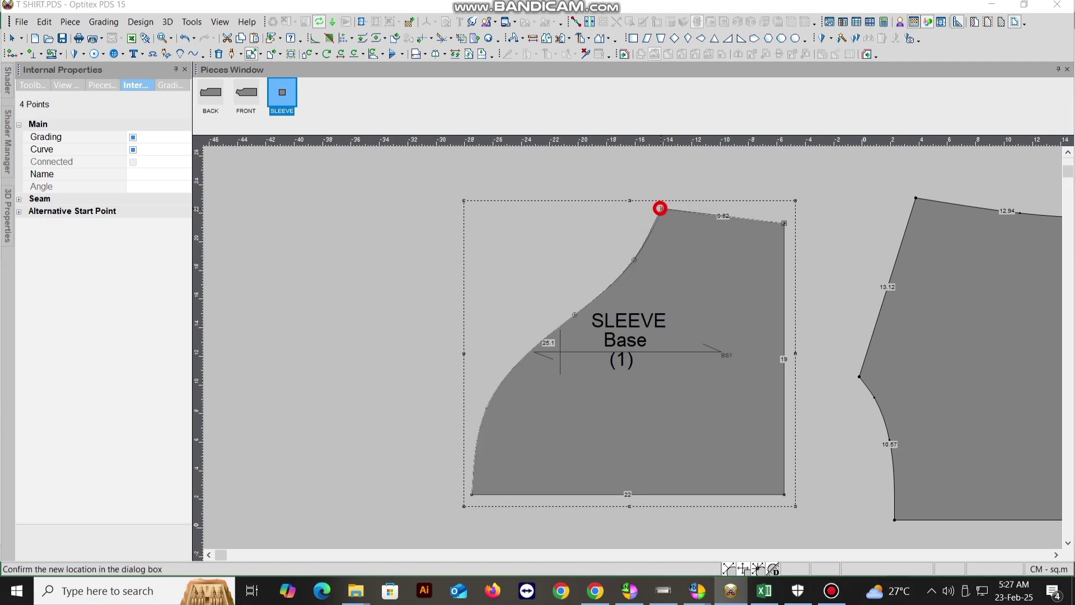
double_click(402, 236)
type("0")
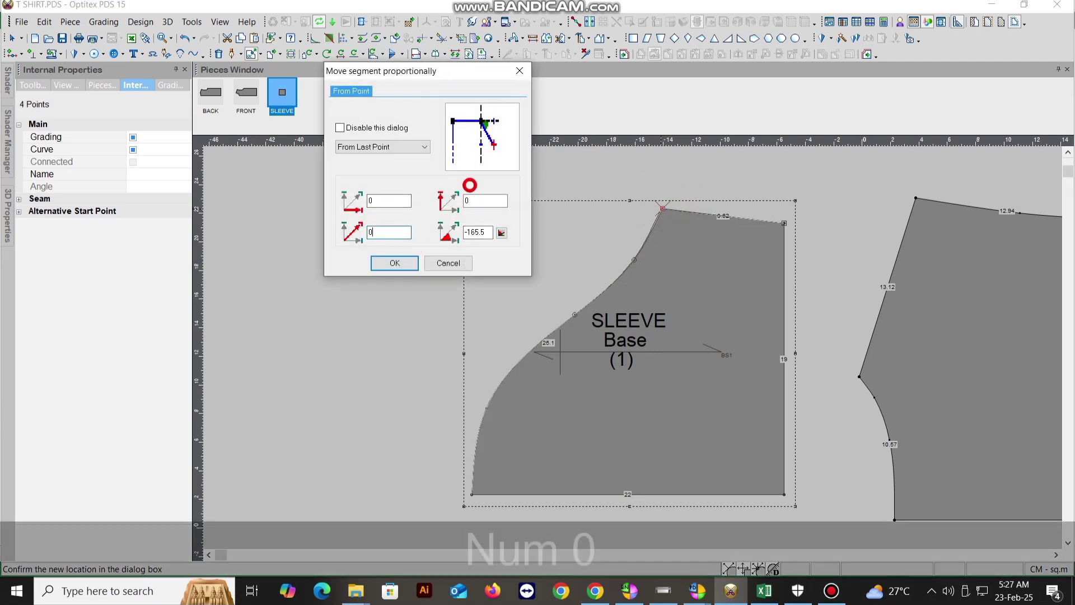
double_click(408, 201)
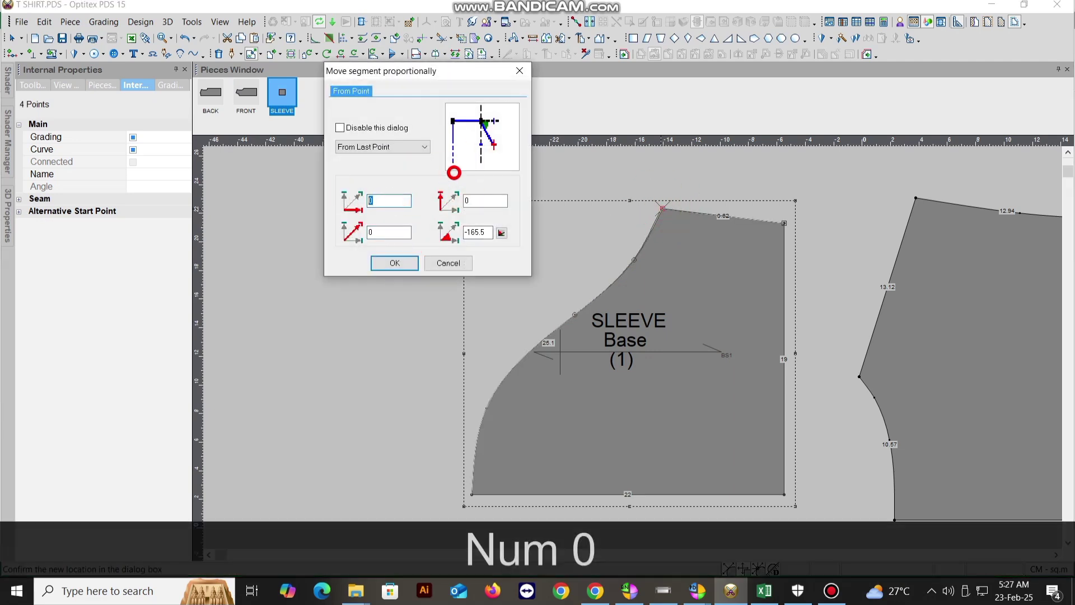
type("1")
left_click(396, 263)
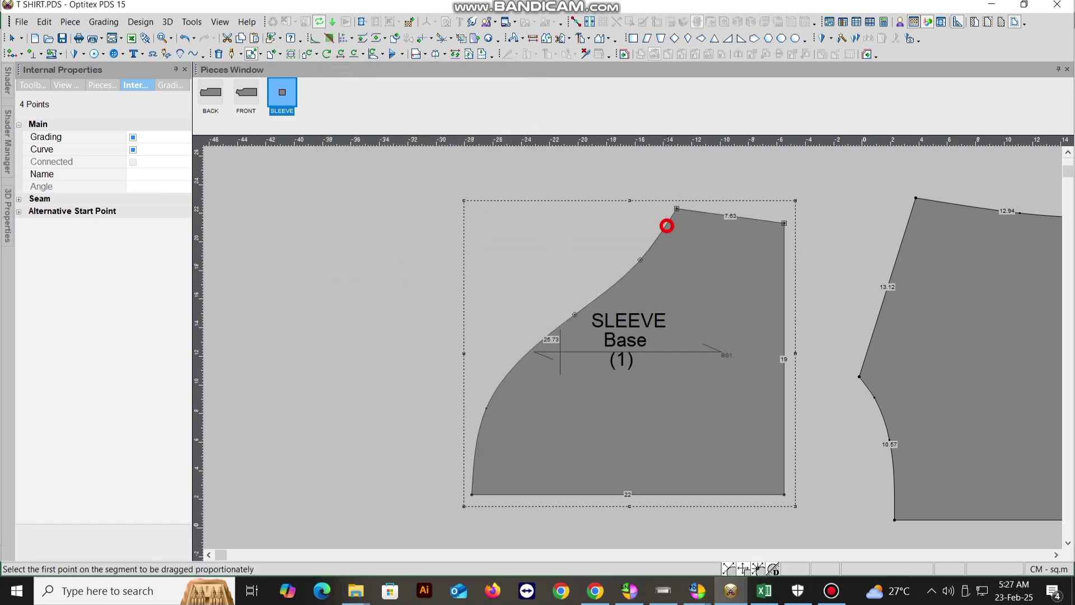
Proportionally shift the SLEEVE cap's top corner a further 1 cm horizontally and 0 vertically, using the same upper section
left_click(639, 261)
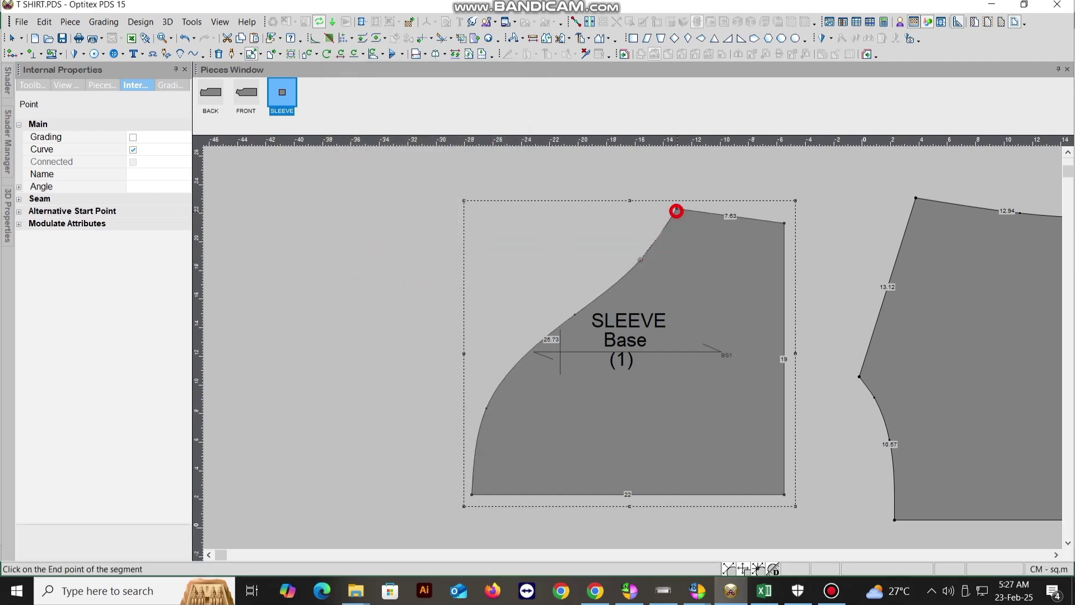
left_click(676, 208)
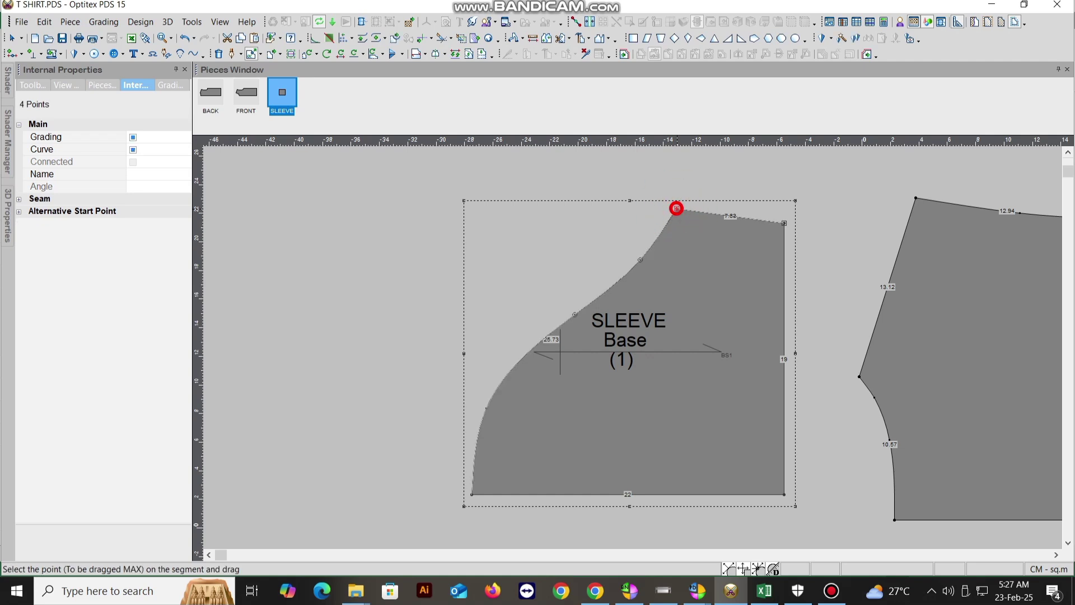
left_click_drag(677, 208, 677, 208)
double_click(387, 231)
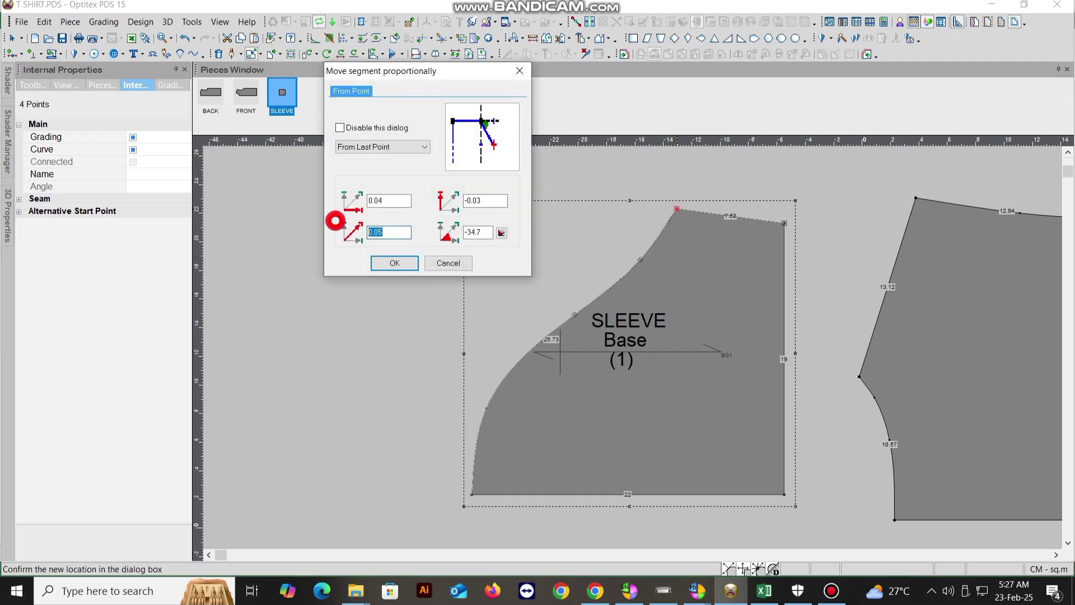
type("0")
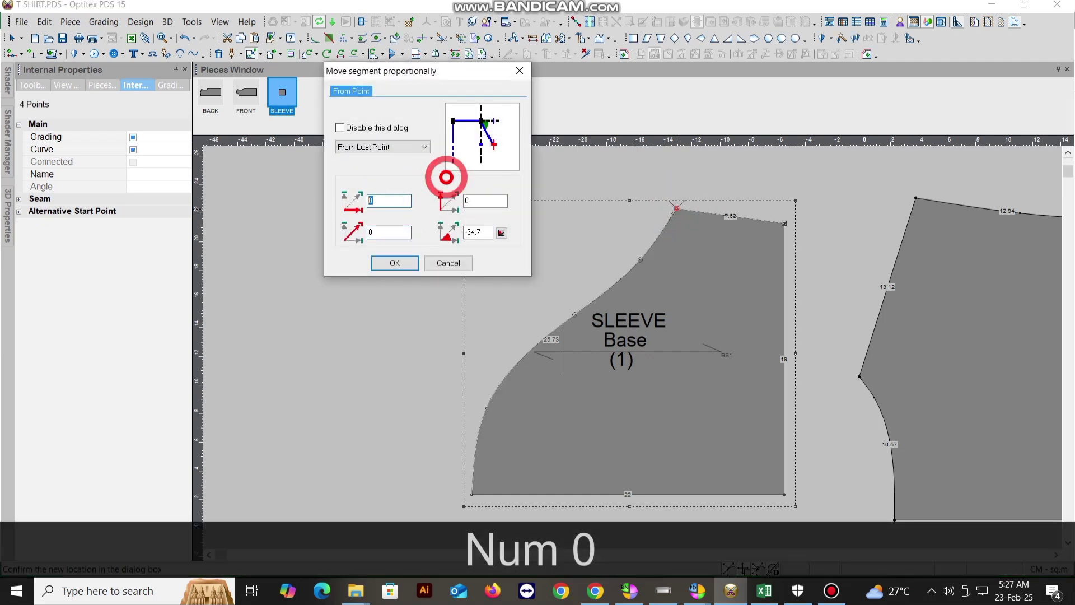
type("1")
key("Return")
right_click(574, 273)
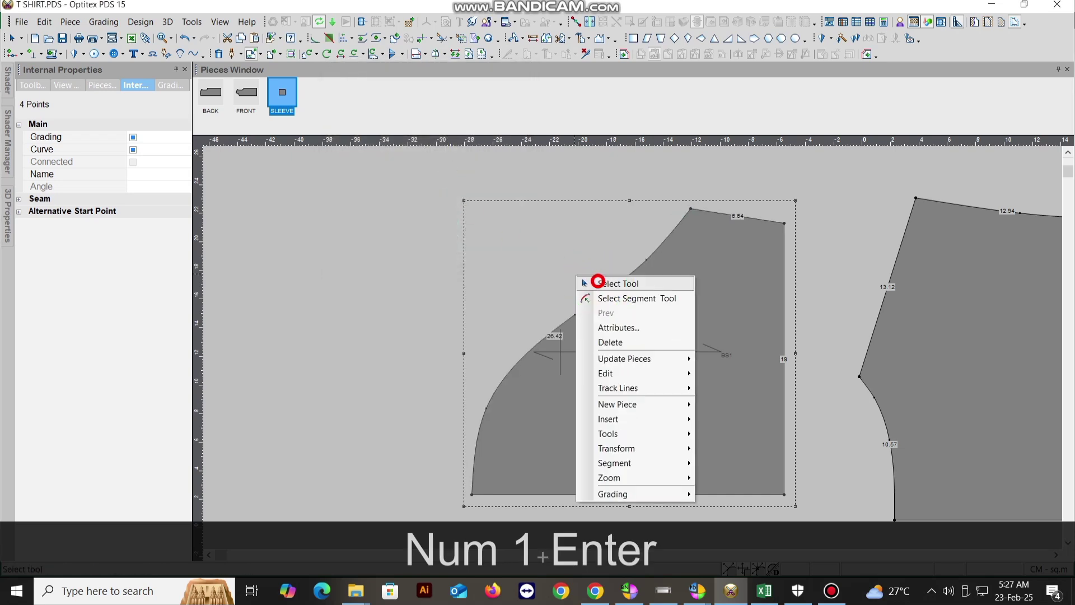
left_click(593, 280)
Move the SLEEVE cap's upper curve point diagonally closer to the top corner to deepen the curve there
scroll(632, 349, "down", 1)
scroll(632, 349, "up", 1)
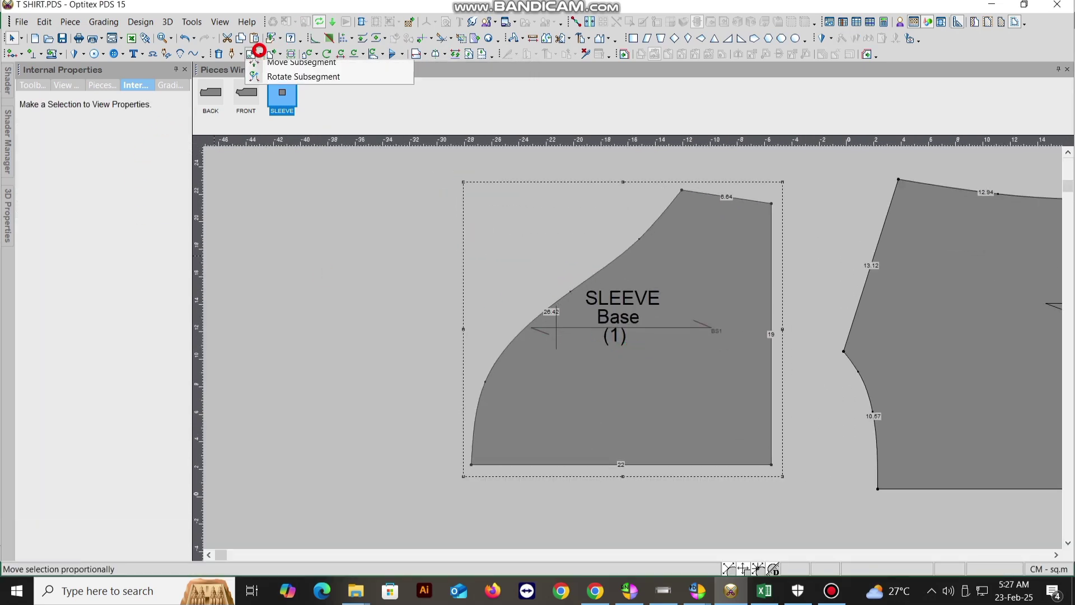
left_click(261, 55)
left_click(278, 90)
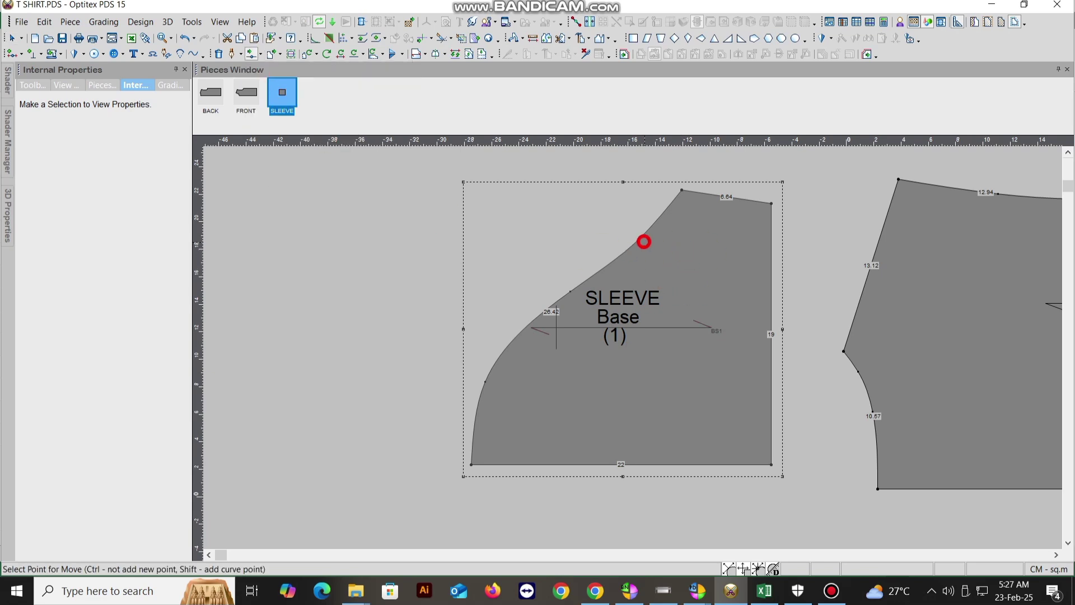
left_click(640, 240)
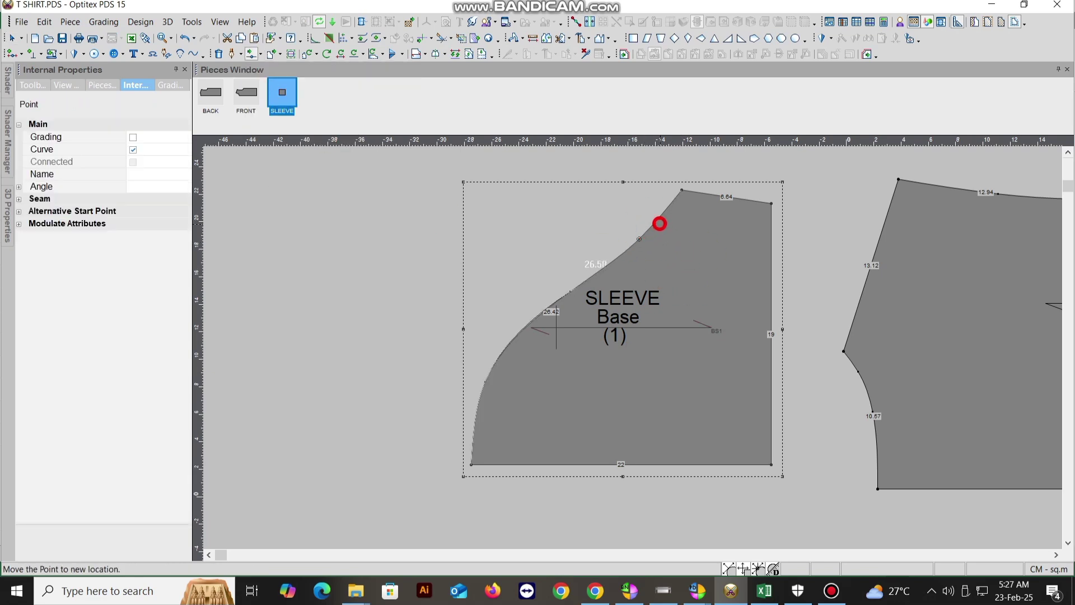
left_click(660, 223)
left_click(535, 403)
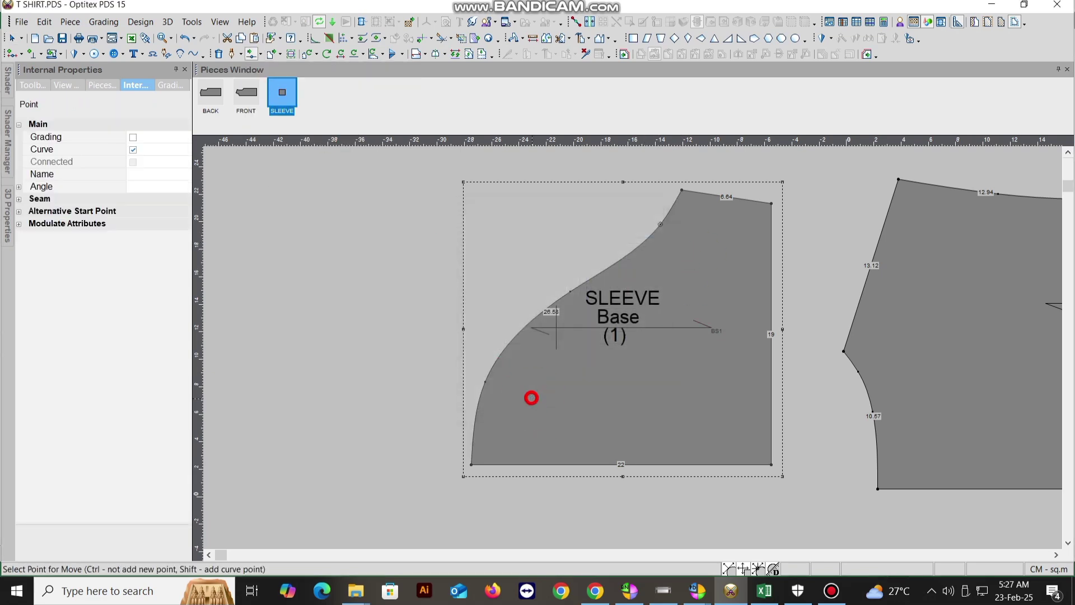
scroll(603, 290, "down", 2)
scroll(636, 345, "up", 3)
scroll(624, 358, "down", 3)
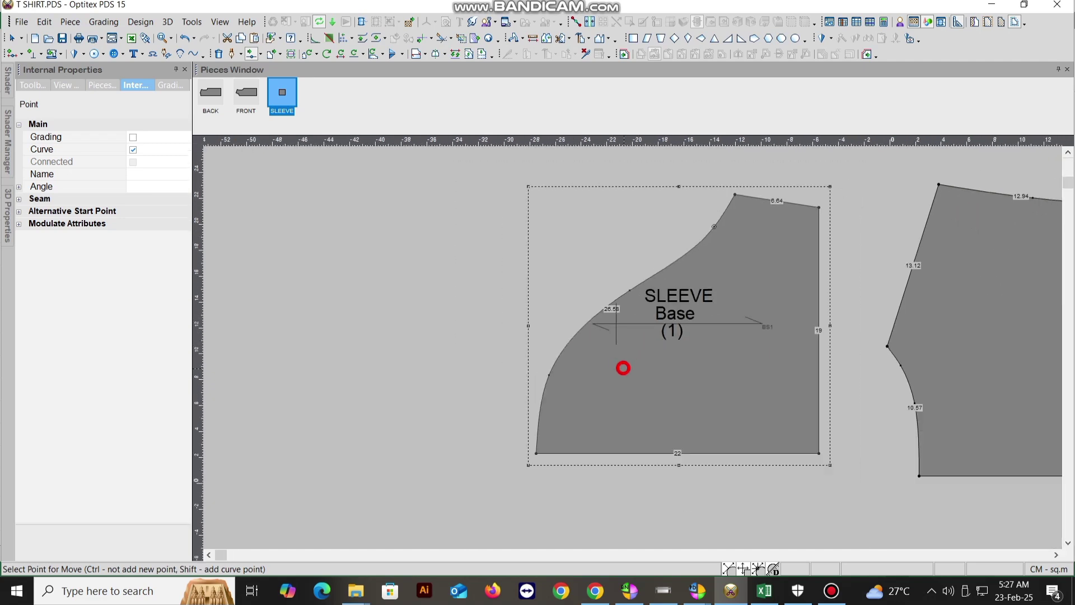
Move the SLEEVE cap's lower curve point about -0.22 cm horizontally and -0.97 cm vertically
scroll(627, 351, "up", 3)
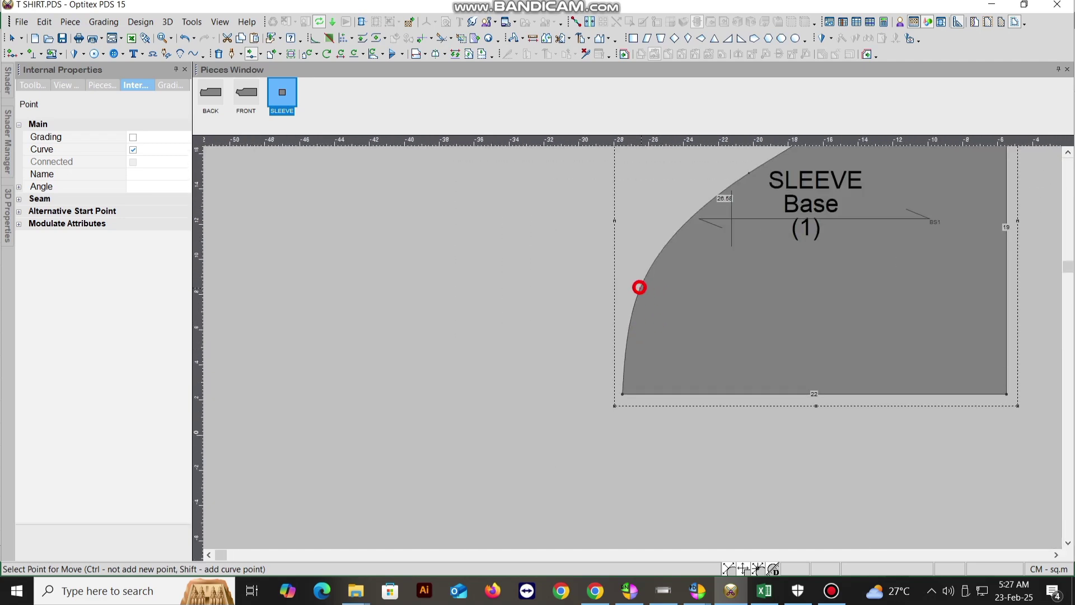
left_click(640, 288)
left_click(643, 338)
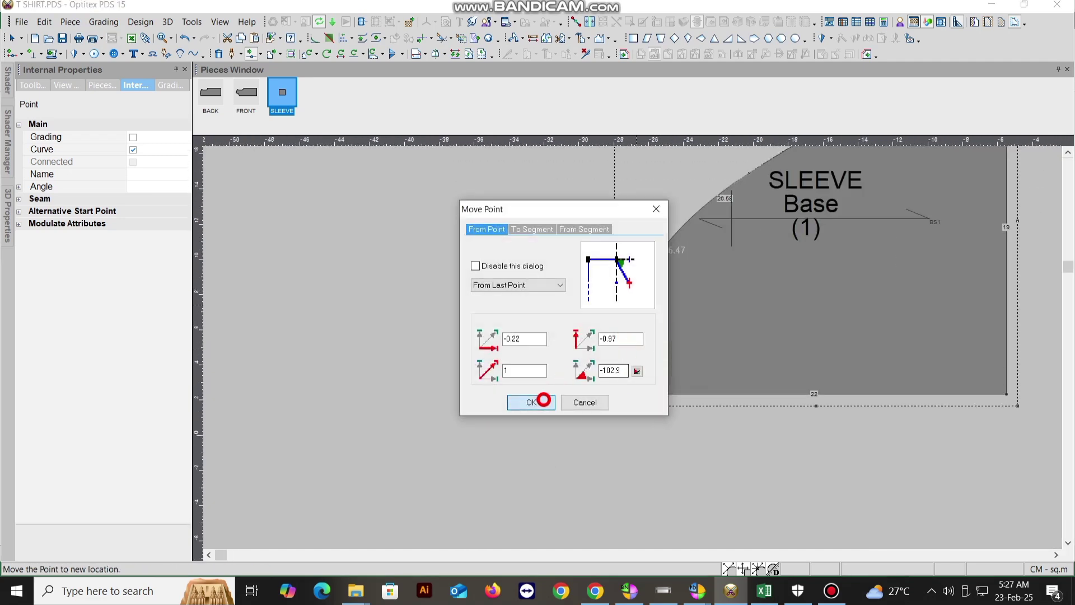
left_click(534, 402)
scroll(627, 342, "down", 3)
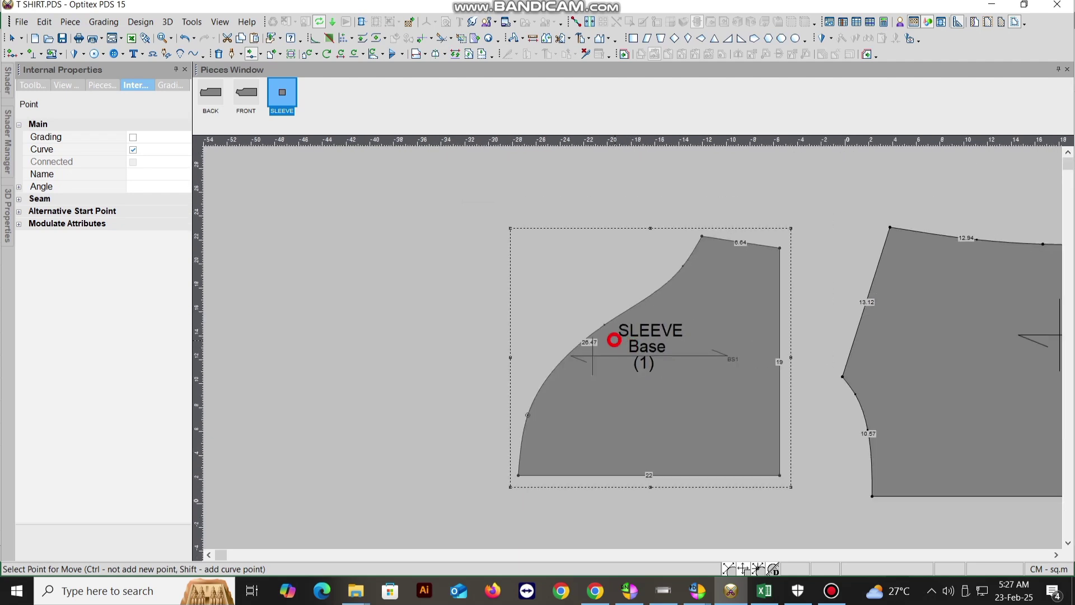
Shift the SLEEVE cap's middle curve point slightly down along the curve, away from the top corner
left_click(605, 324)
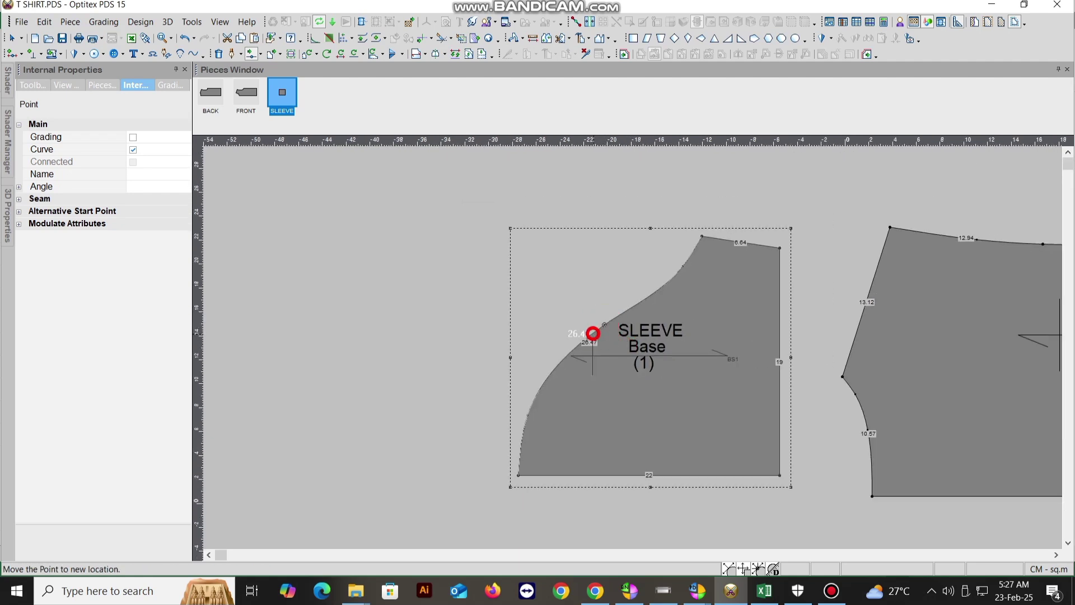
left_click(593, 333)
left_click(543, 401)
scroll(612, 356, "down", 2)
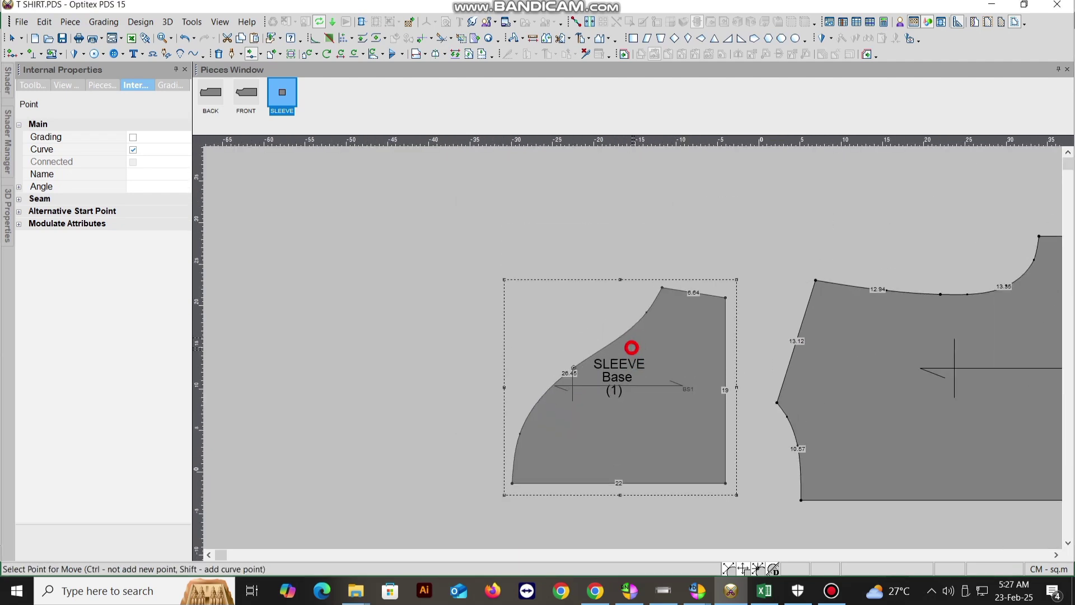
scroll(631, 347, "up", 2)
scroll(638, 375, "down", 1)
scroll(632, 347, "up", 2)
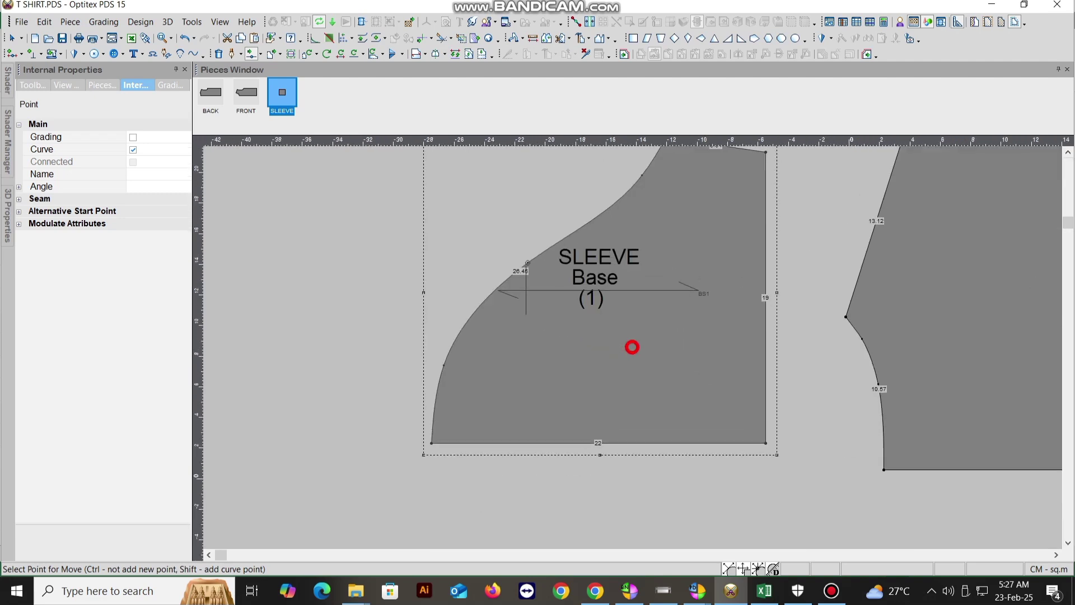
scroll(621, 342, "down", 1)
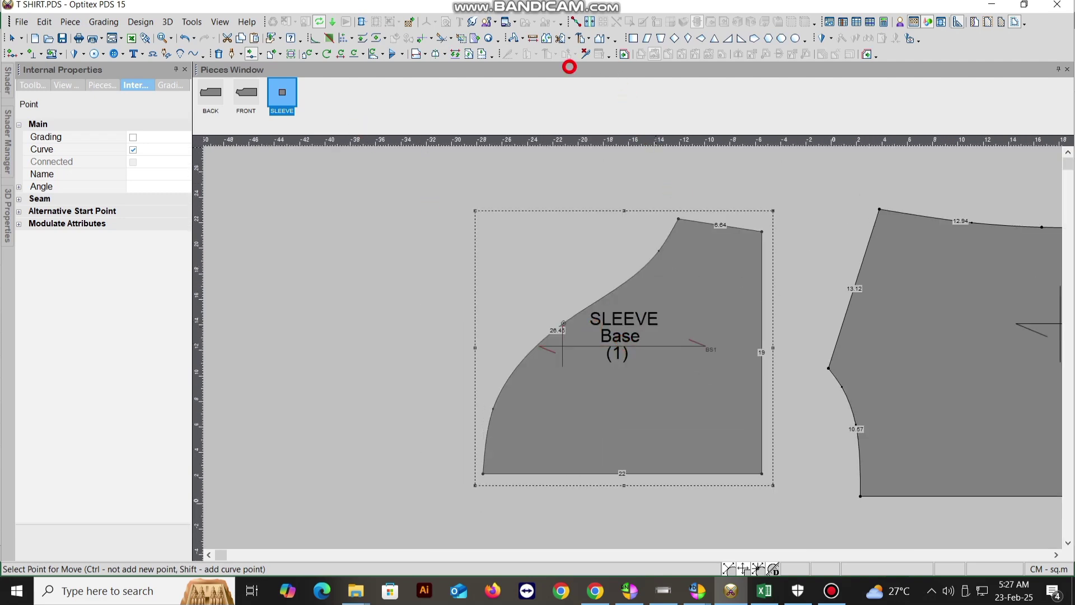
Set a half line along the SLEEVE's 22 cm edge to mirror the piece into a full sleeve
left_click(443, 54)
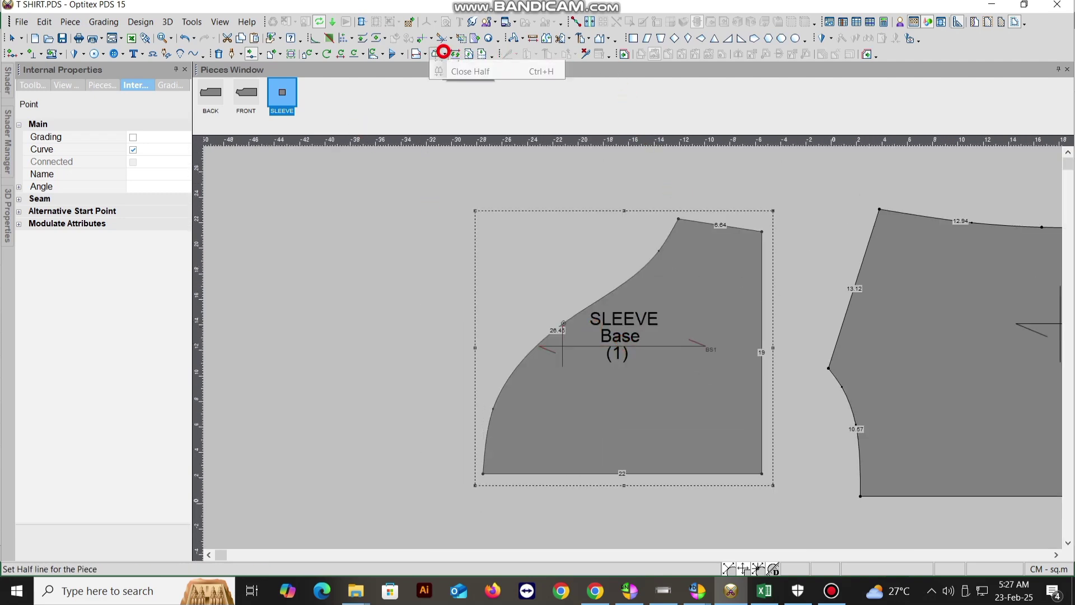
left_click(456, 70)
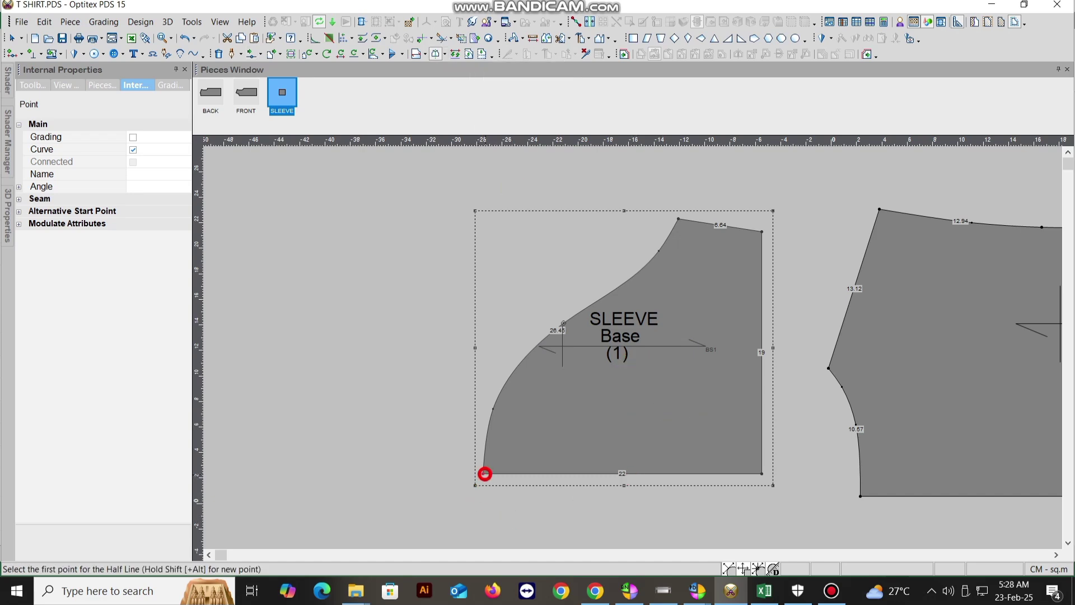
left_click(485, 474)
left_click(760, 472)
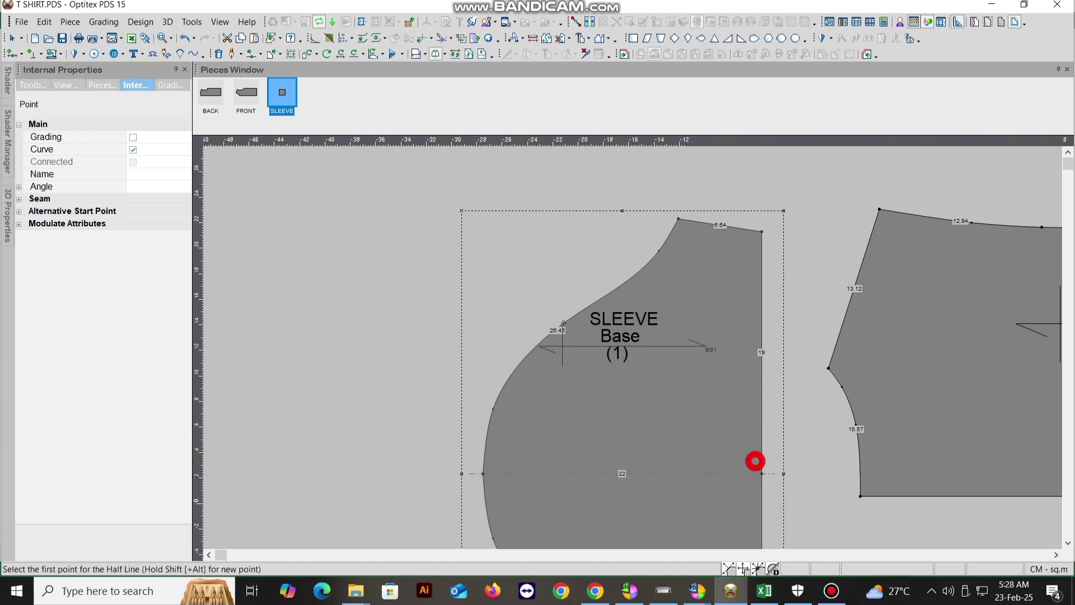
scroll(620, 356, "down", 3)
scroll(629, 350, "up", 3)
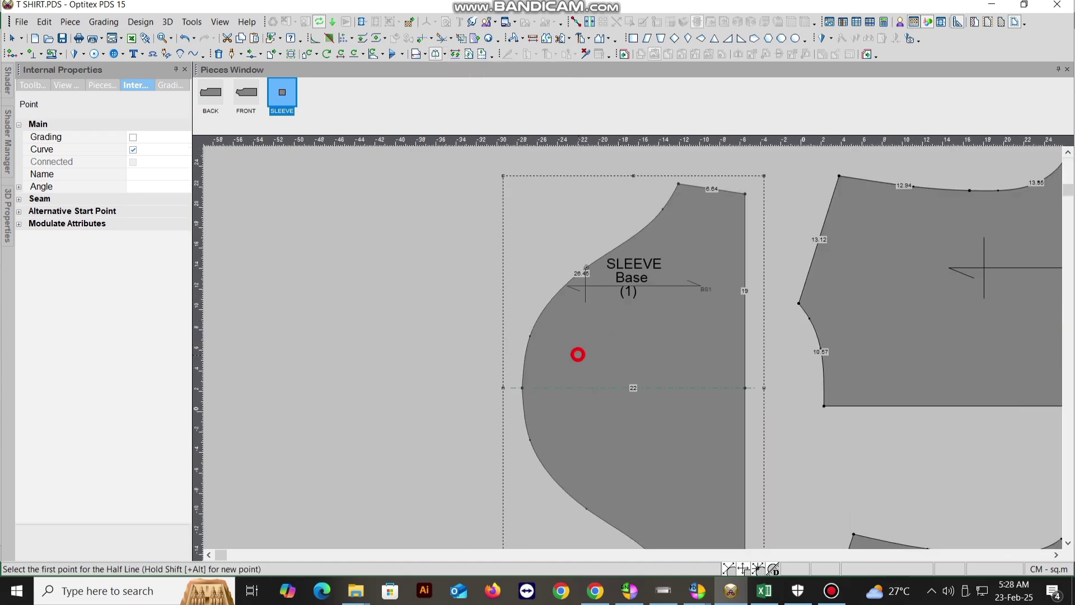
scroll(578, 354, "up", 3)
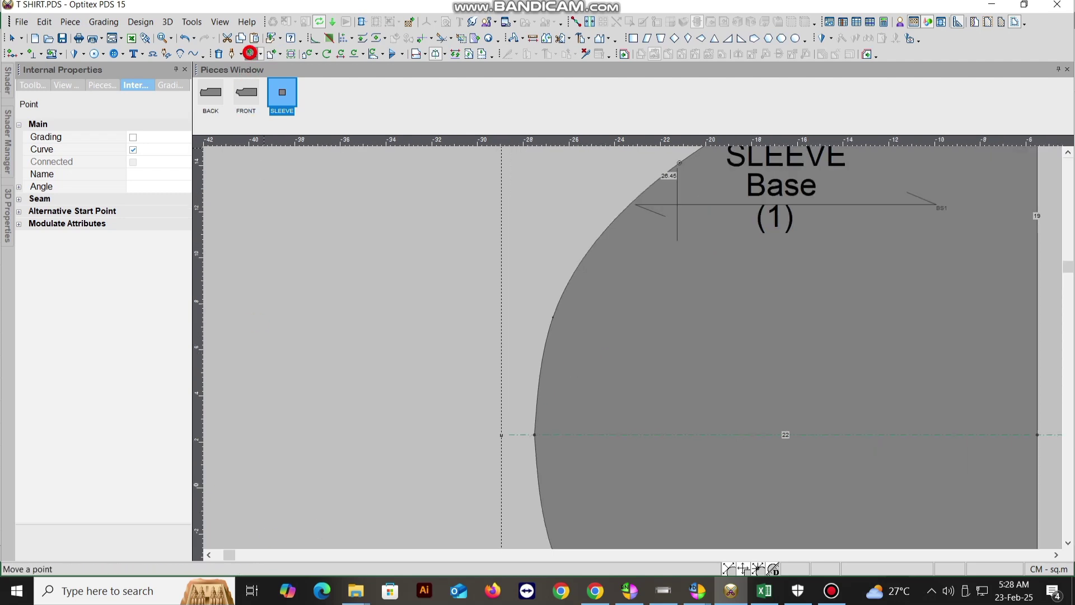
Add a curve point on the SLEEVE cap between the fold line and the lower curve point, barely changing the outline
left_click(250, 53)
scroll(616, 359, "up", 2)
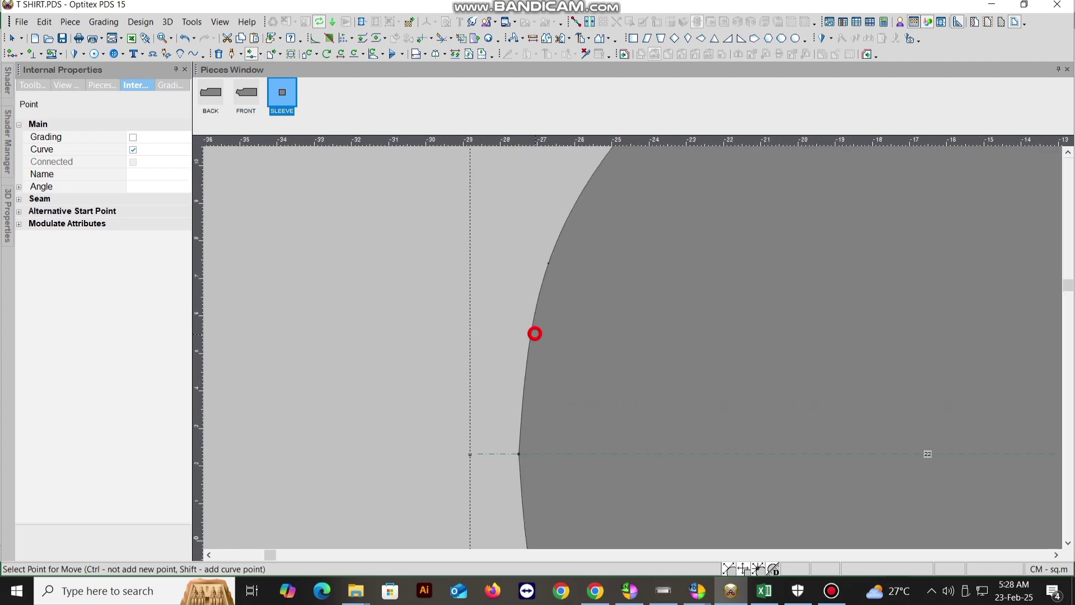
left_click(530, 331)
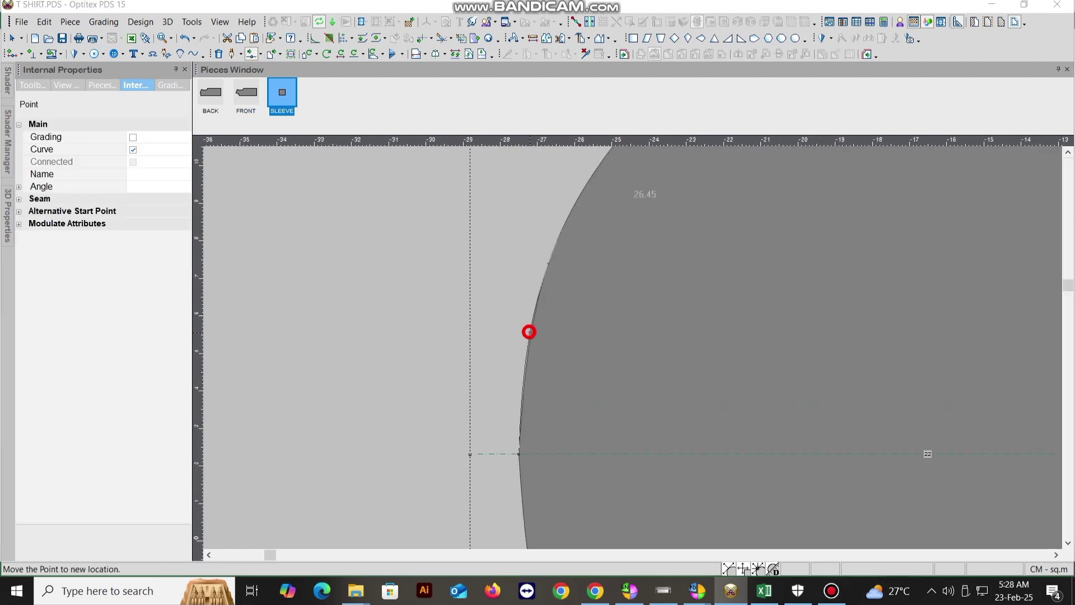
left_click(530, 331)
left_click(531, 401)
scroll(636, 342, "down", 3)
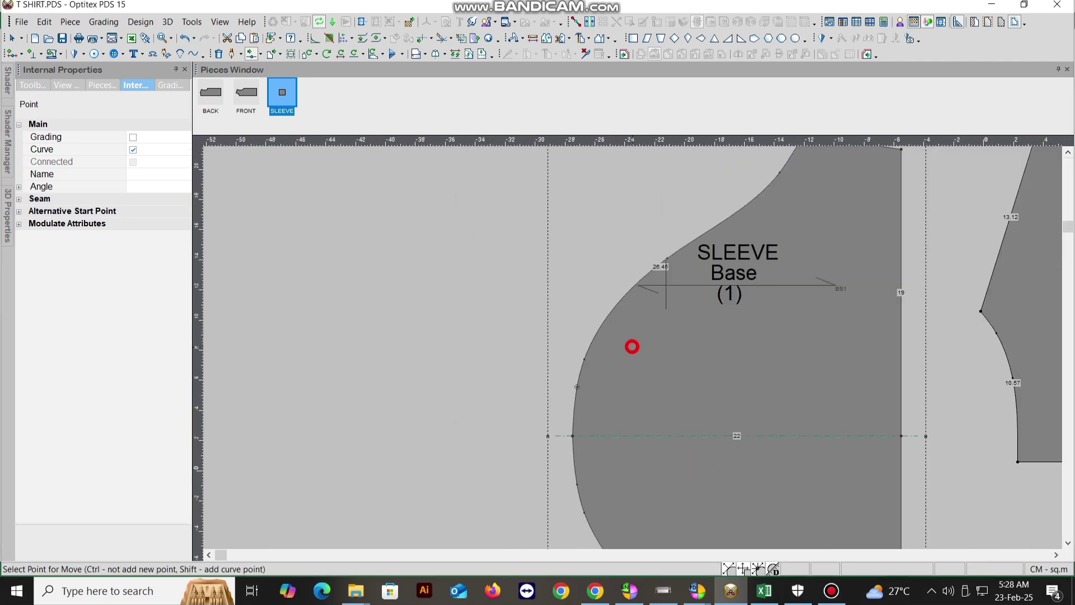
Move the SLEEVE cap's lower curve point up along the curve by about 1.24 cm horizontally and 2.3 cm vertically
left_click(521, 368)
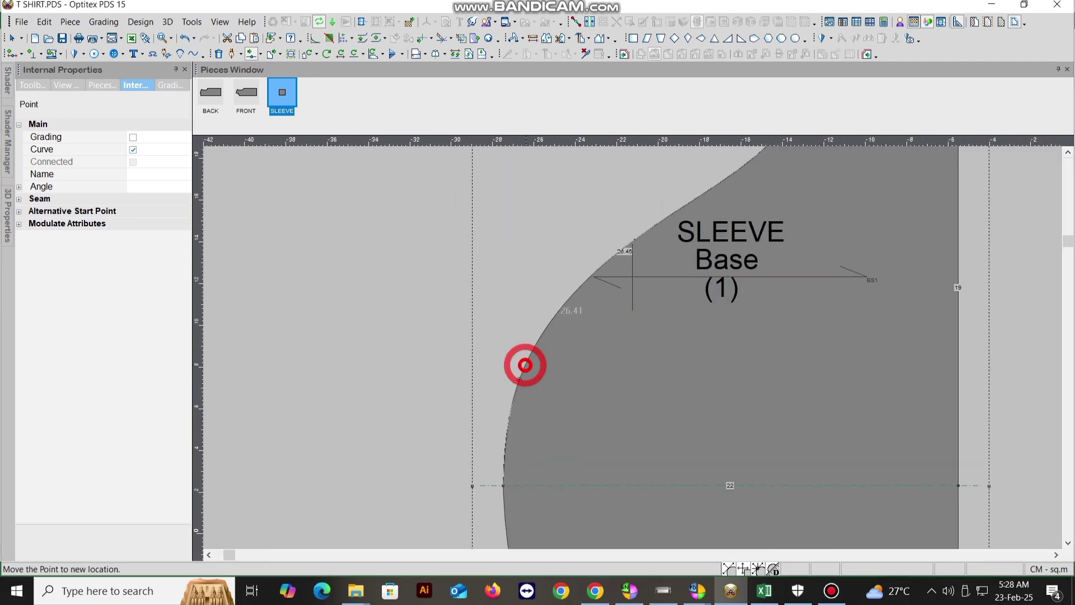
left_click(544, 330)
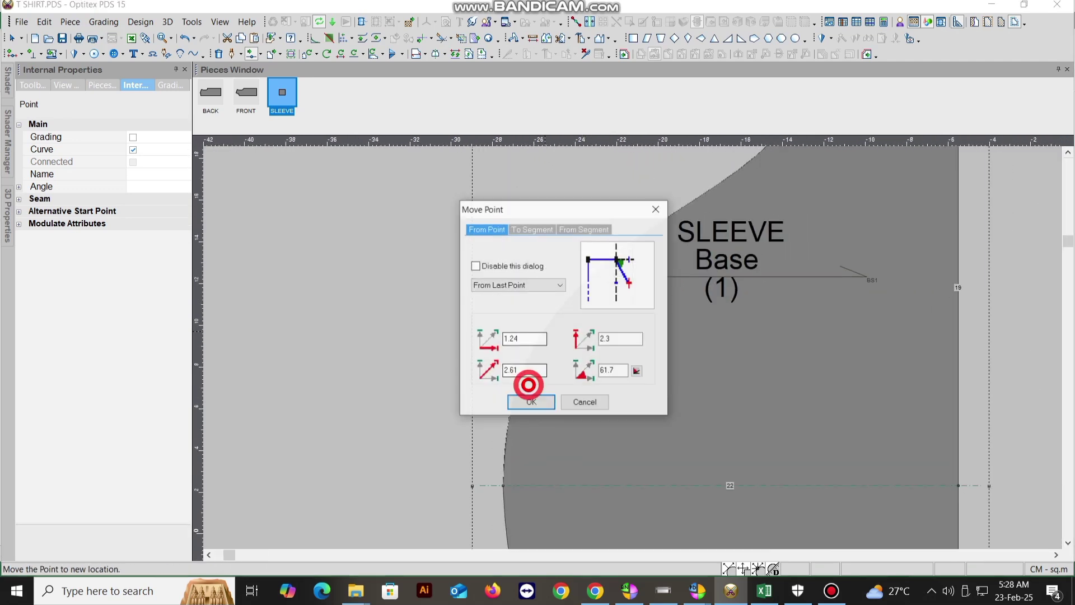
left_click(530, 400)
scroll(628, 331, "down", 2)
scroll(626, 312, "up", 2)
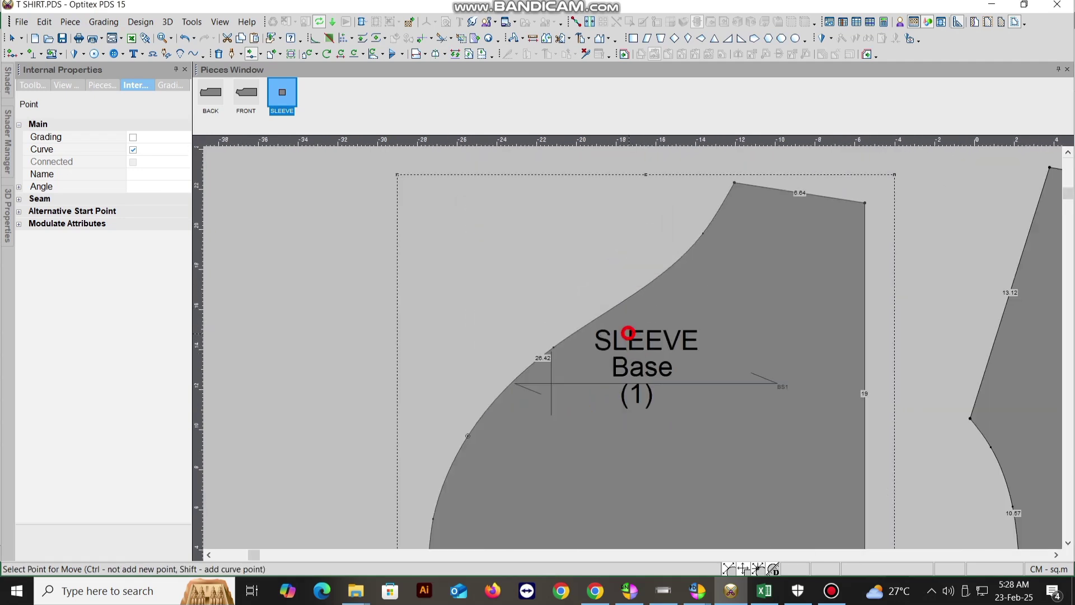
Move the SLEEVE cap's middle curve point up along the curve by about 2.31 cm horizontally and 1.44 cm vertically
left_click(576, 352)
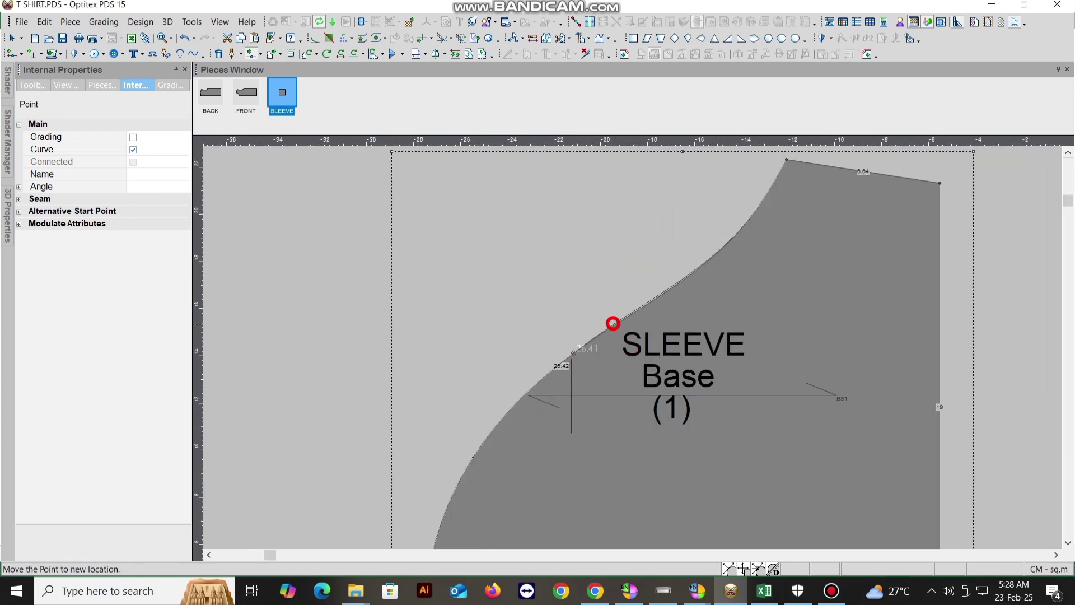
left_click(627, 318)
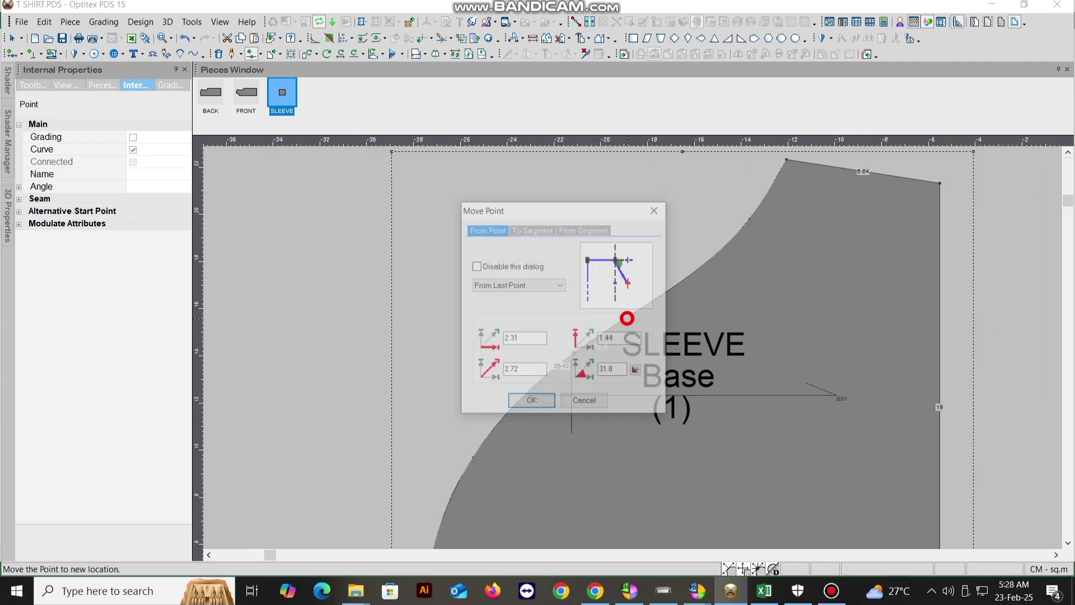
left_click(542, 403)
scroll(616, 335, "down", 2)
scroll(616, 335, "down", 4)
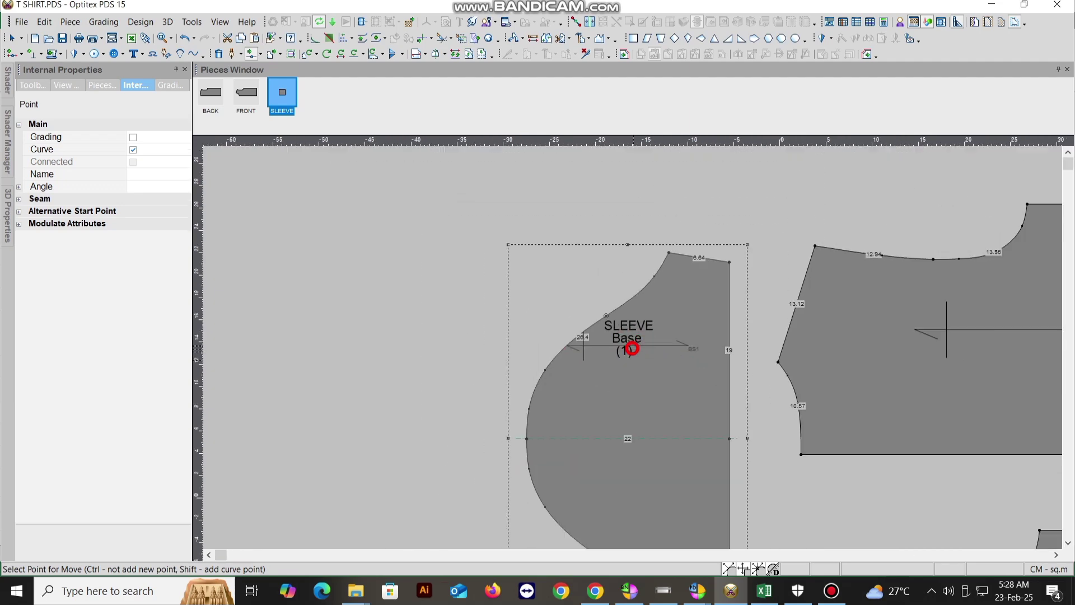
scroll(632, 342, "up", 3)
scroll(632, 341, "up", 2)
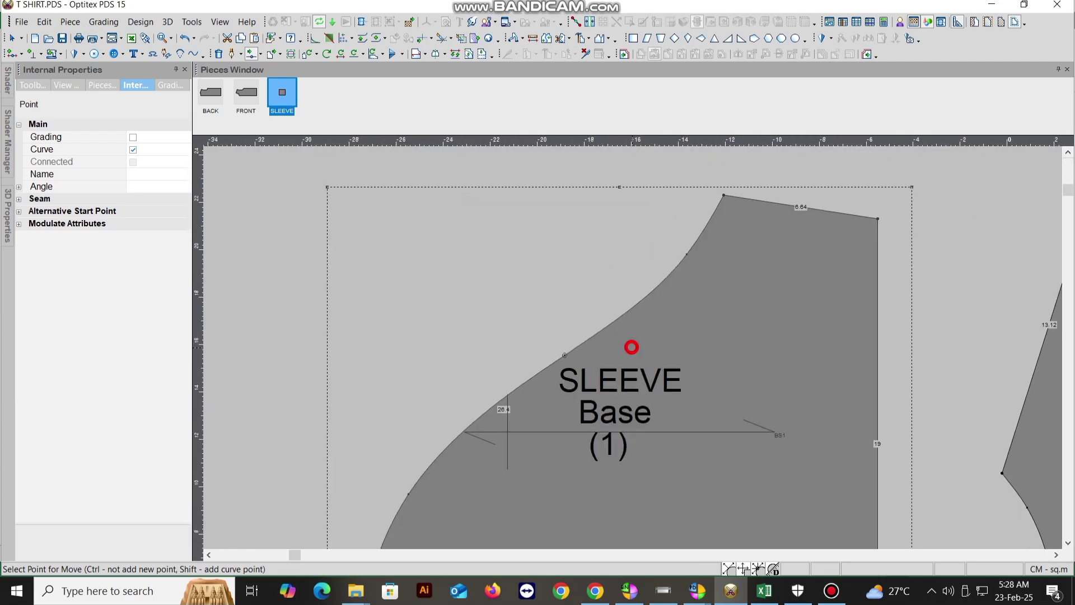
scroll(664, 286, "down", 3)
scroll(617, 343, "up", 4)
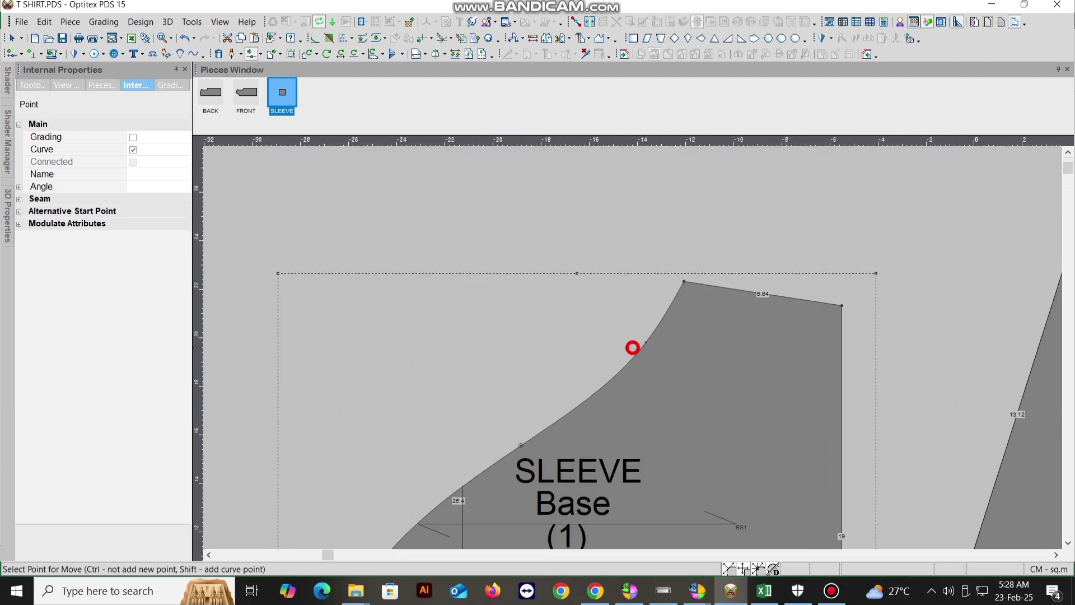
Move the SLEEVE cap's upper curve point about 1.25 cm horizontally and 1.63 cm vertically, close to the top corner
left_click(636, 338)
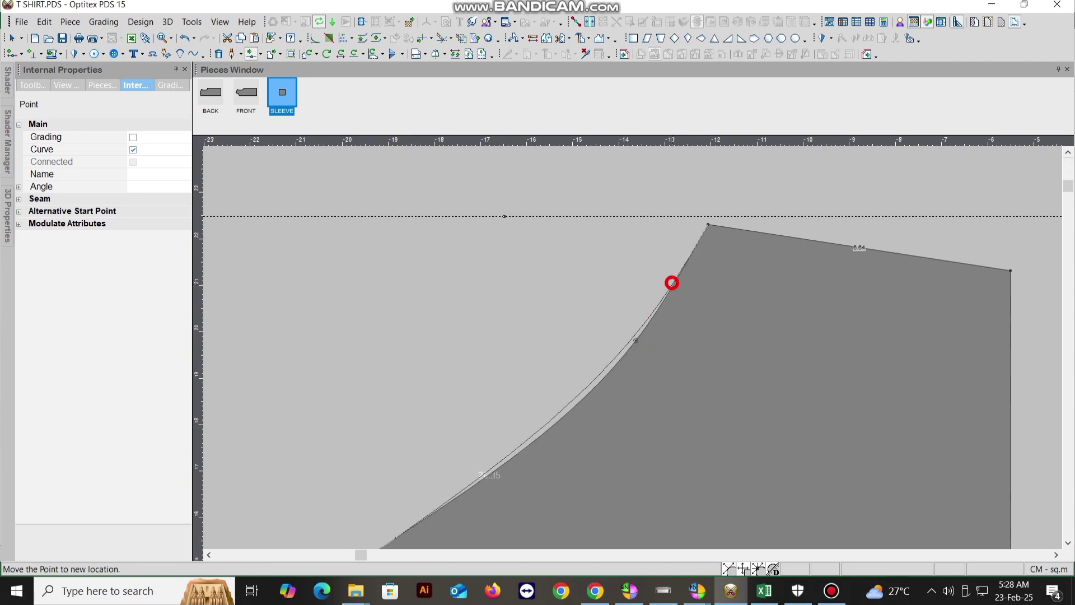
left_click(693, 264)
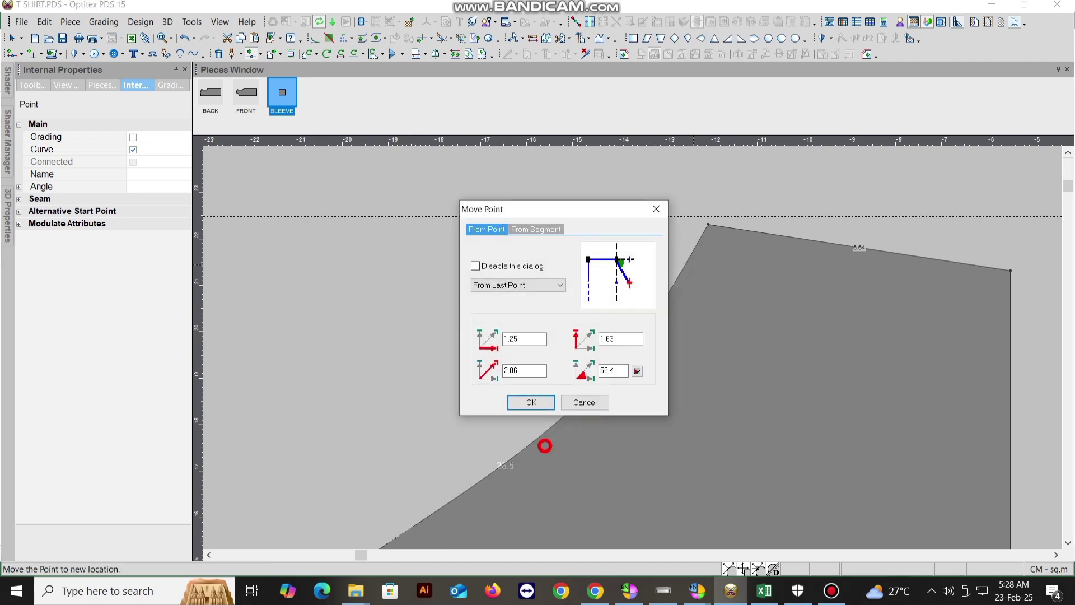
left_click(530, 401)
scroll(631, 355, "down", 4)
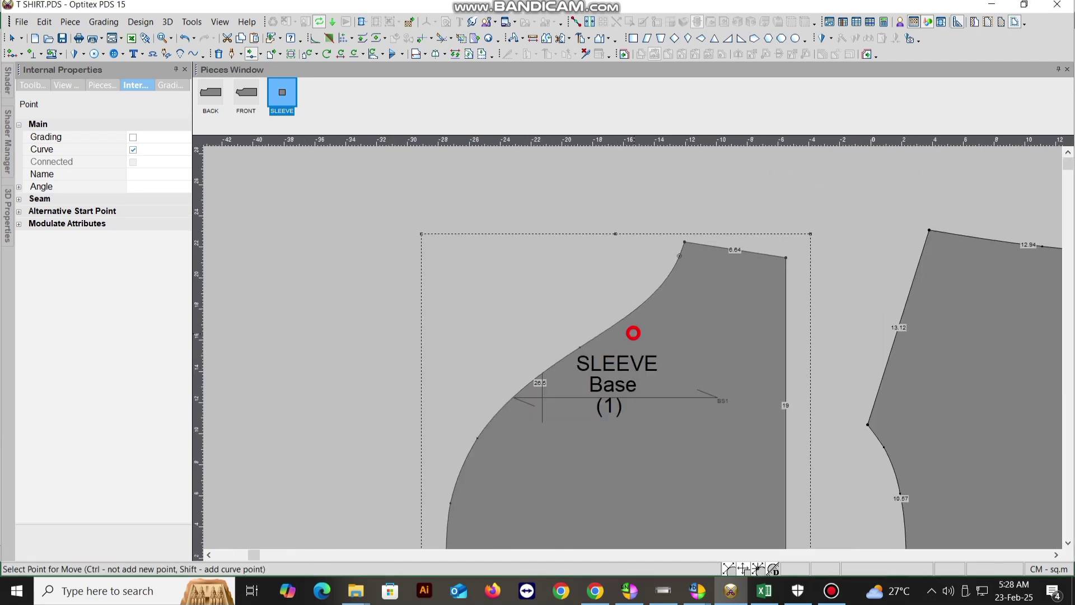
scroll(608, 353, "up", 2)
scroll(622, 329, "up", 2)
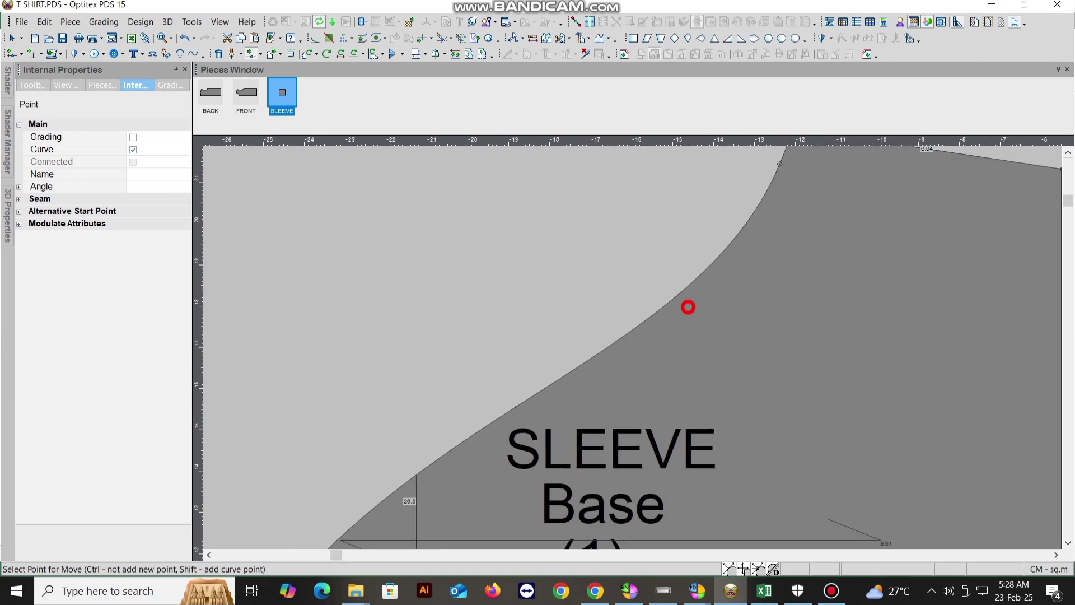
Move the SLEEVE cap's middle curve point further up along the curve towards the top corner
left_click_drag(516, 409, 613, 346)
left_click(530, 400)
scroll(631, 348, "down", 4)
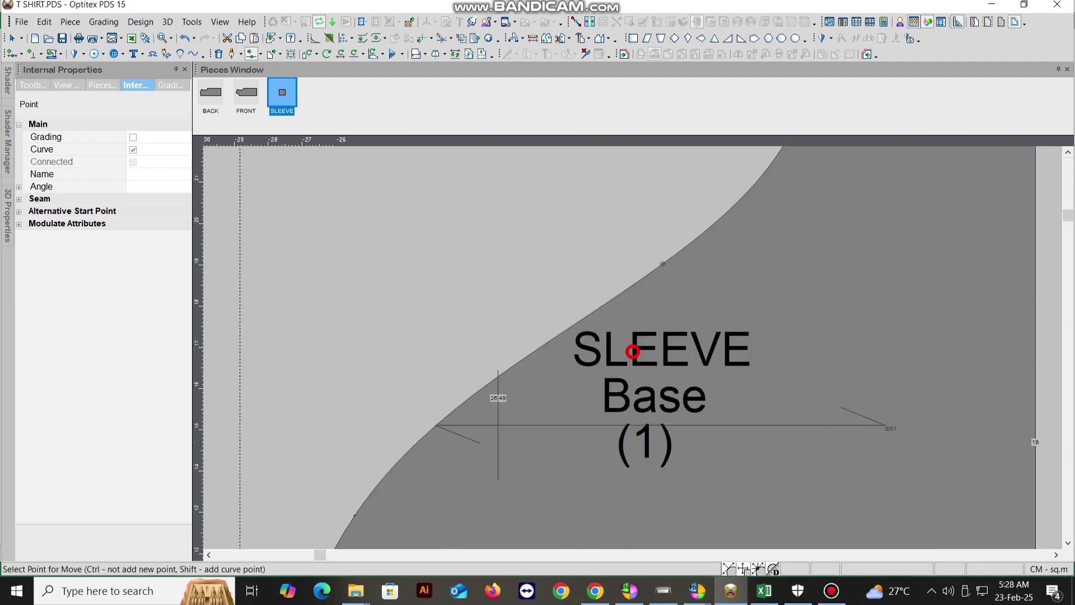
scroll(632, 350, "up", 3)
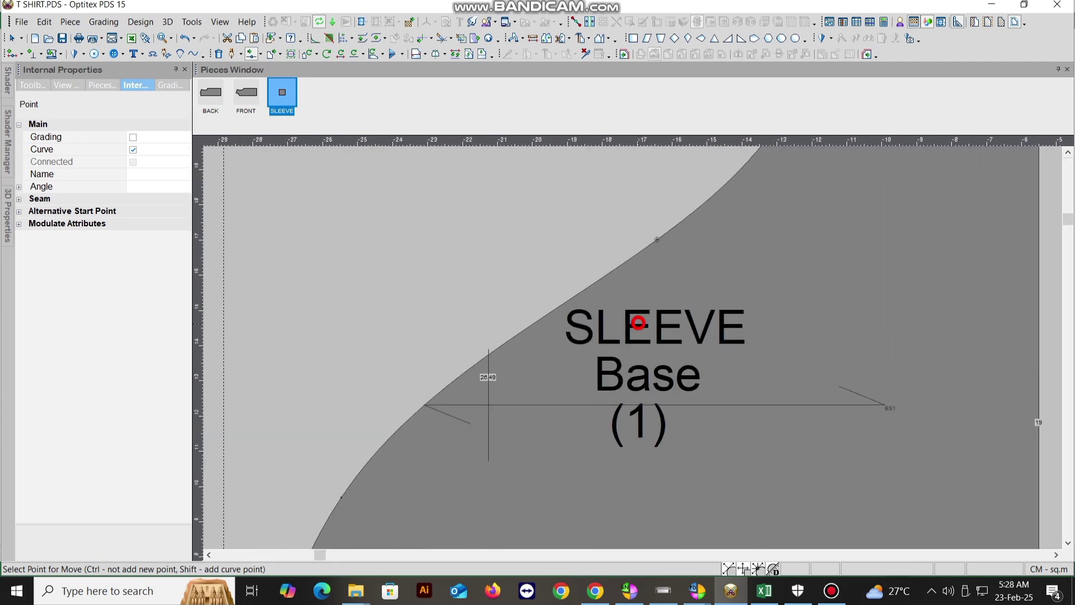
Nudge the SLEEVE cap's middle curve point slightly inward to deepen the hollow of the curve
left_click(656, 239)
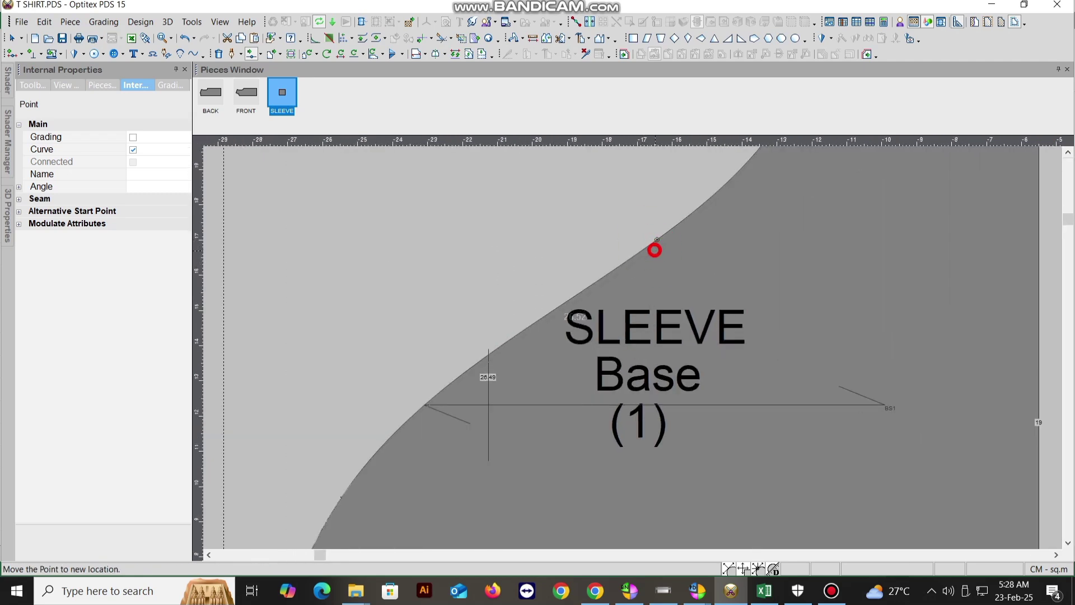
left_click(655, 250)
left_click(540, 401)
scroll(632, 346, "down", 4)
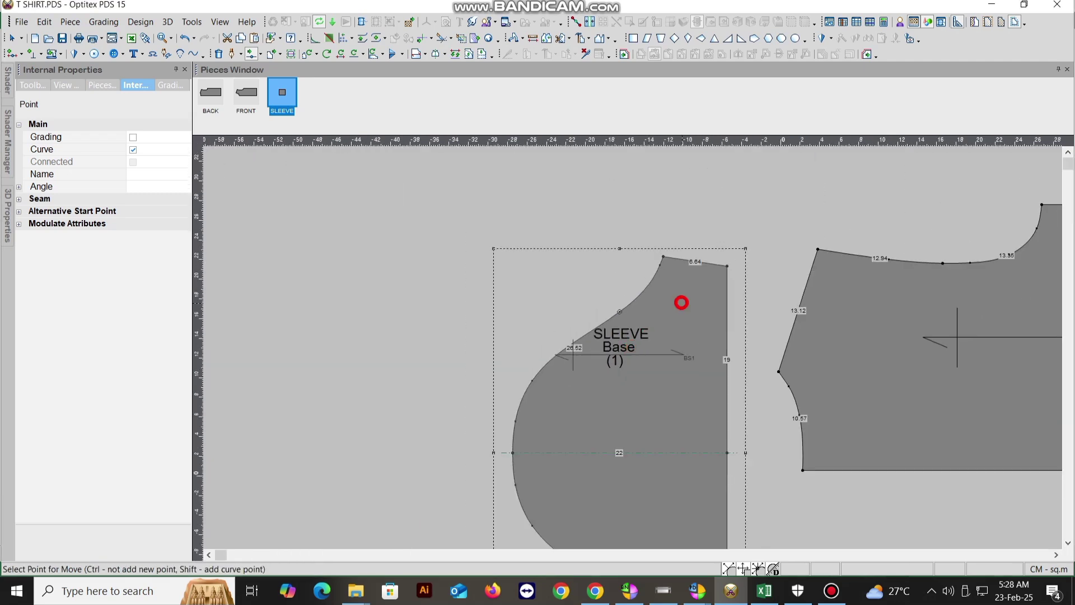
scroll(629, 367, "down", 2)
scroll(595, 262, "up", 2)
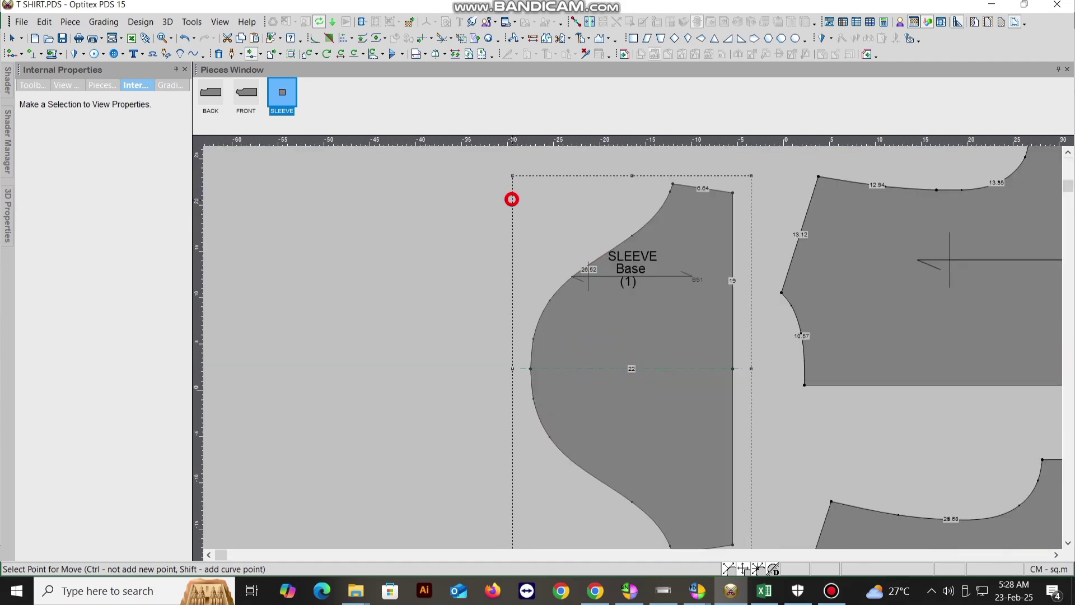
End the point-moving command and save the T SHIRT pattern file
right_click(512, 199)
left_click(542, 211)
scroll(635, 352, "down", 2)
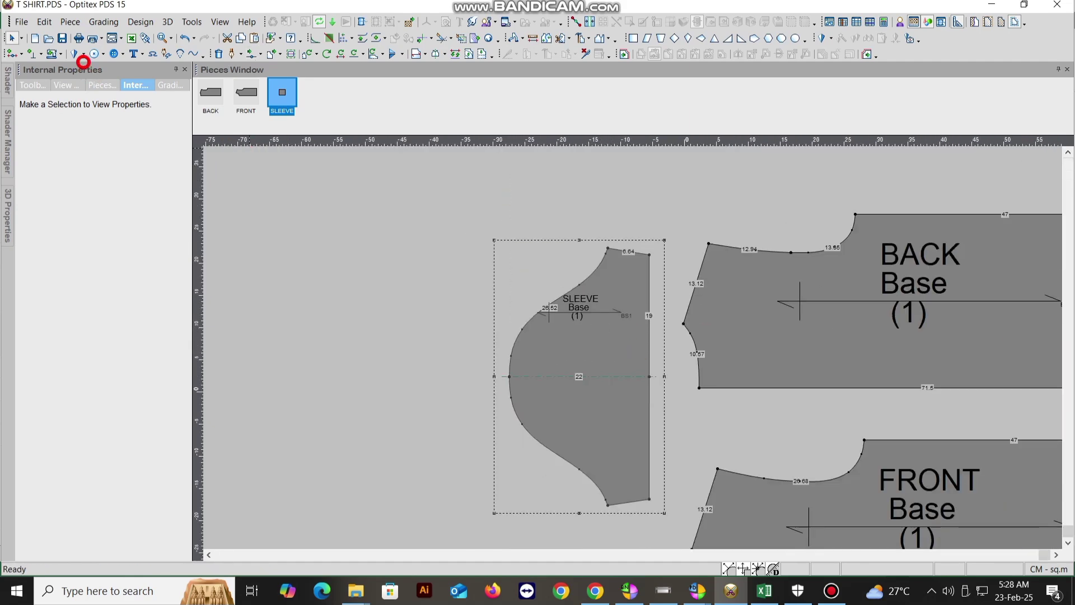
left_click(64, 37)
scroll(456, 293, "down", 1)
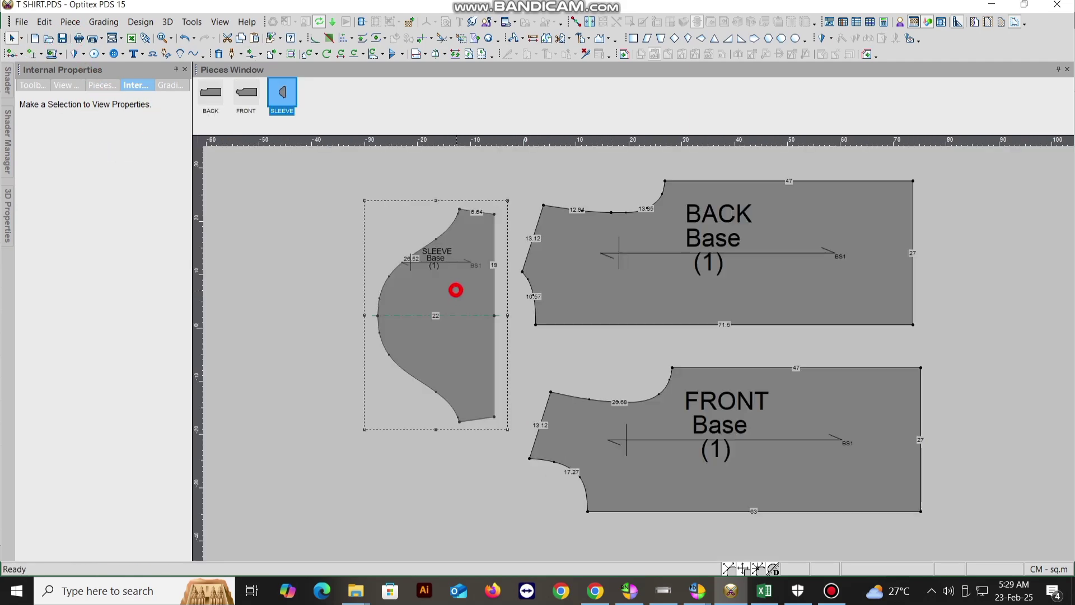
Turn off the Half property of the SLEEVE piece to return it to a single half sleeve
left_click(456, 290)
left_click(104, 324)
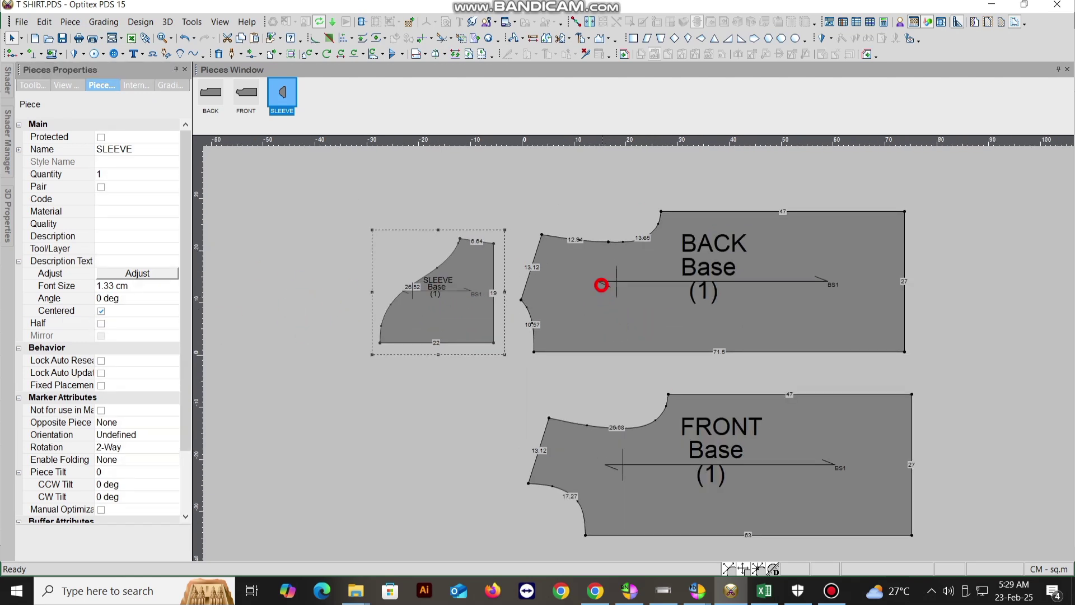
Add a 1 cm seam allowance along the SLEEVE's cap curve and short underarm edge
scroll(633, 302, "up", 1)
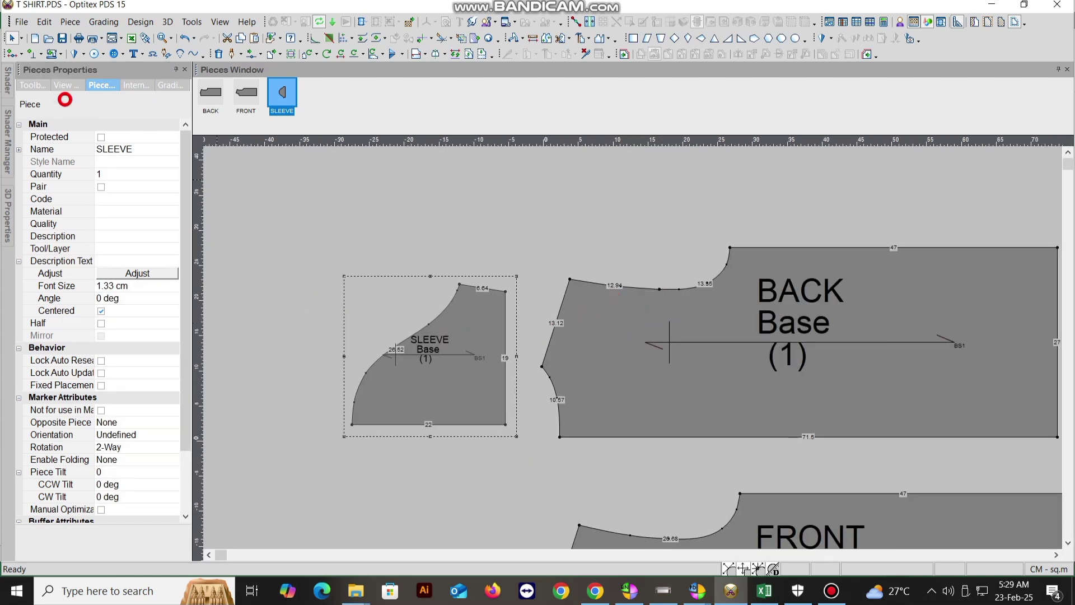
left_click(64, 54)
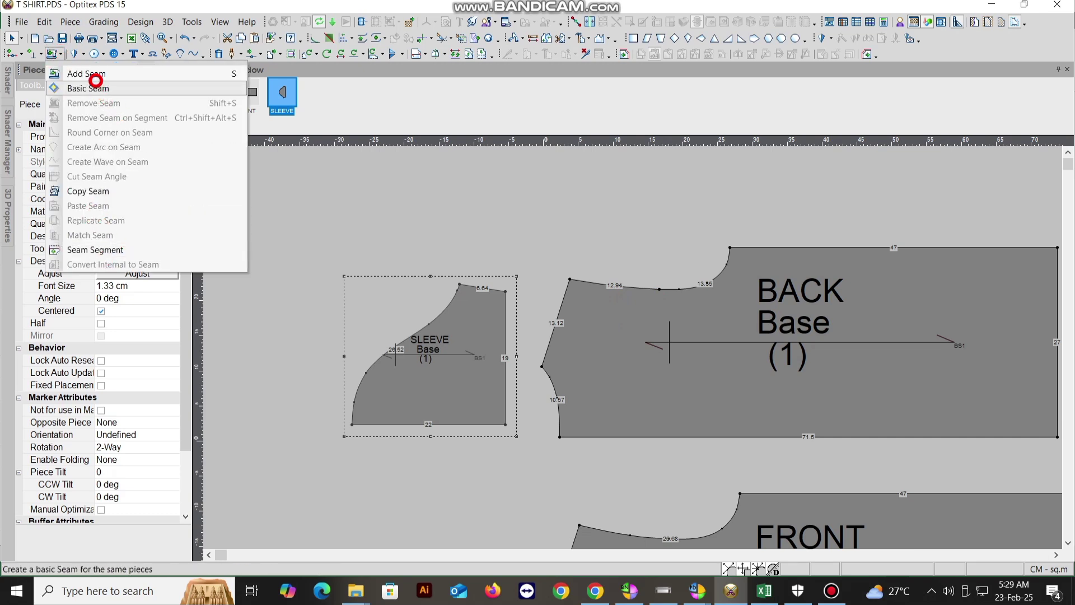
left_click(88, 74)
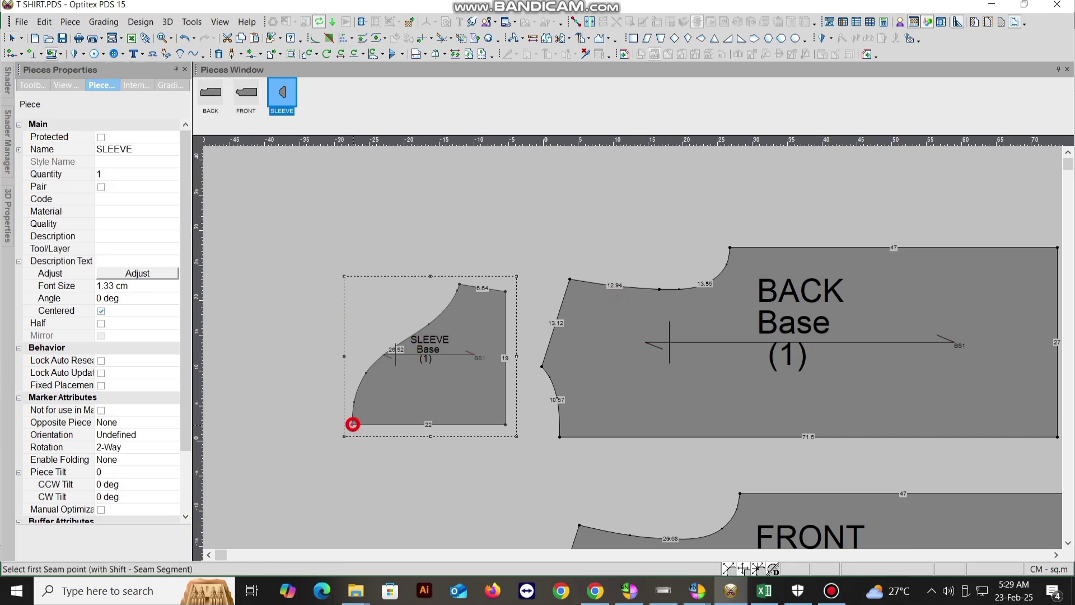
left_click_drag(353, 424, 490, 299)
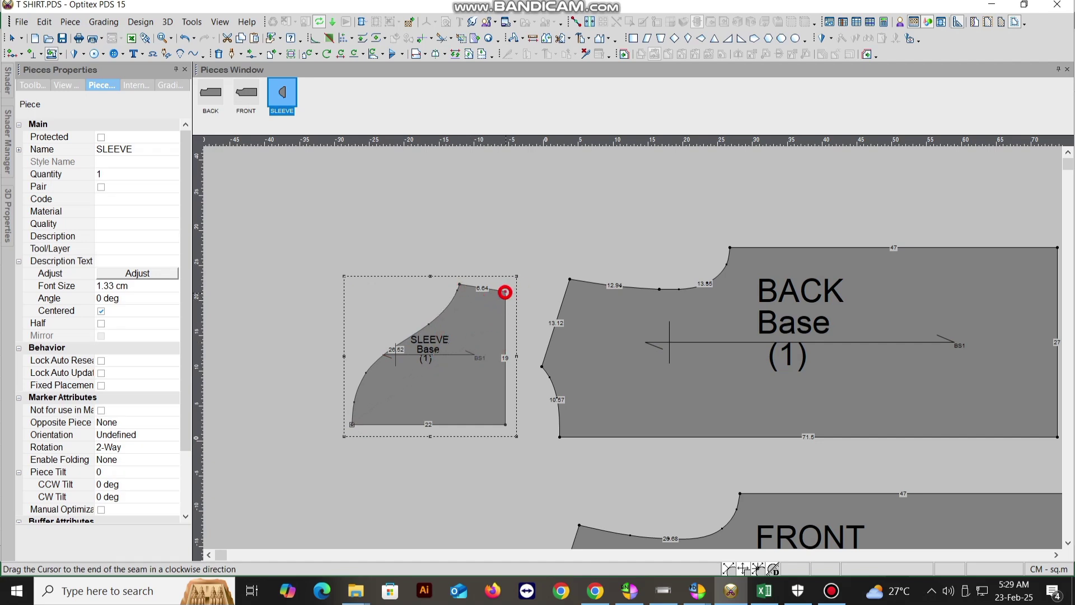
left_click(505, 292)
left_click(218, 330)
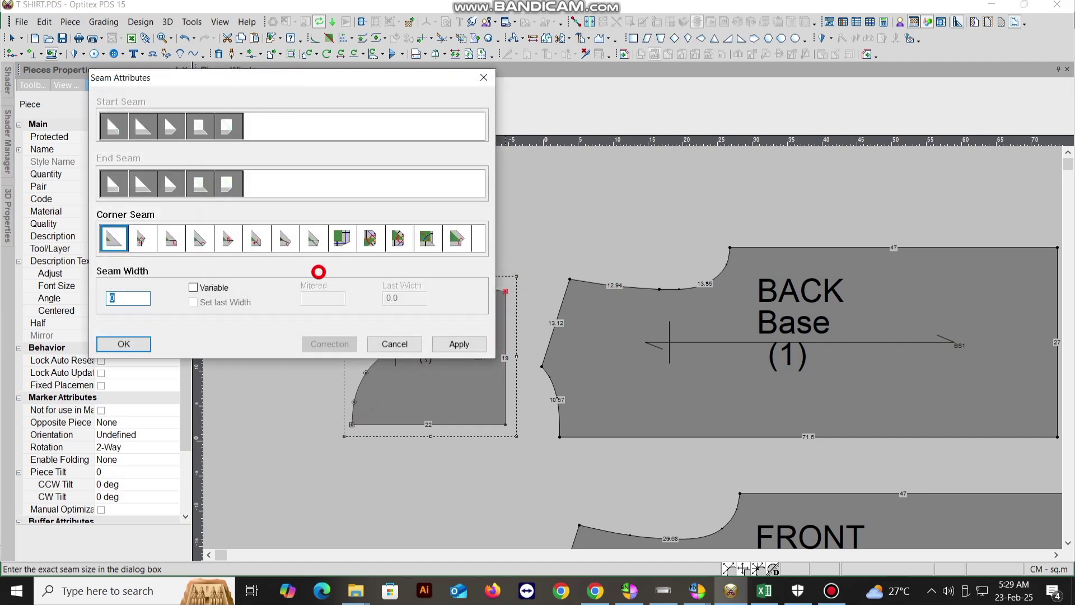
type("1")
left_click(454, 344)
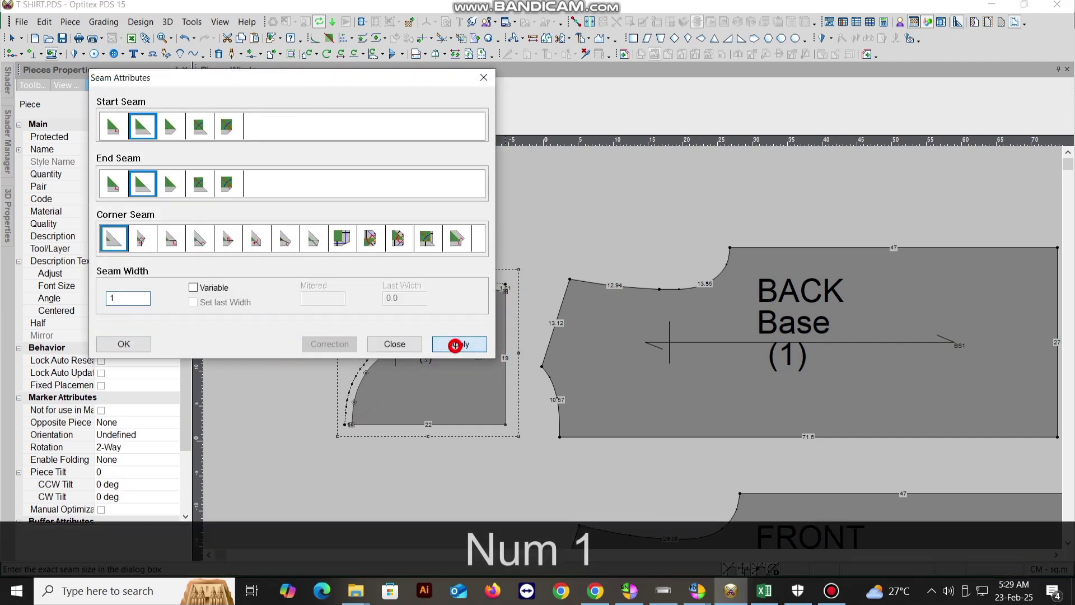
left_click_drag(403, 79, 846, 9)
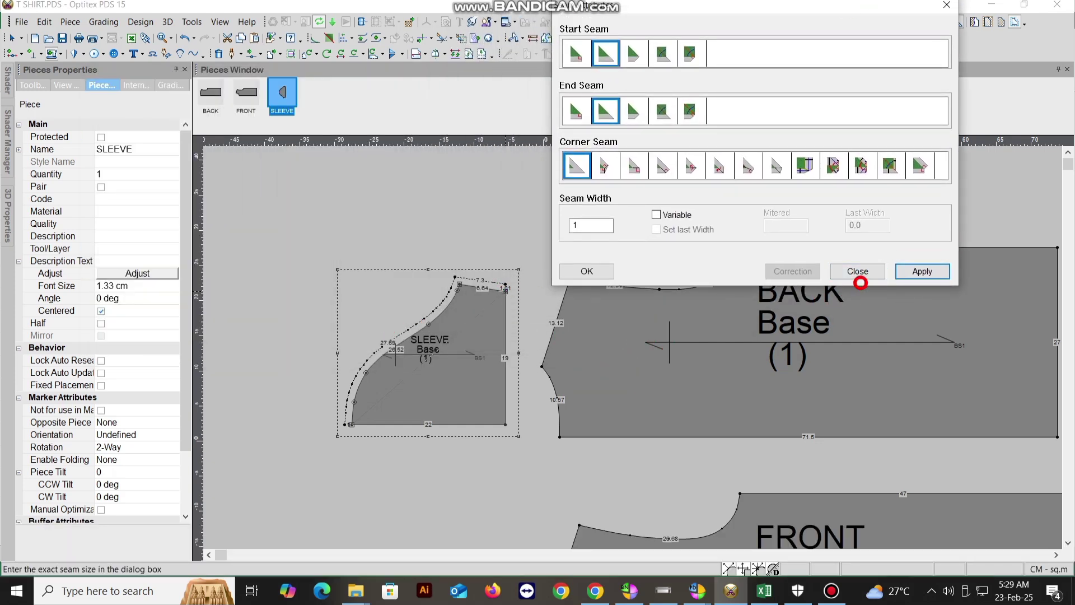
left_click(860, 276)
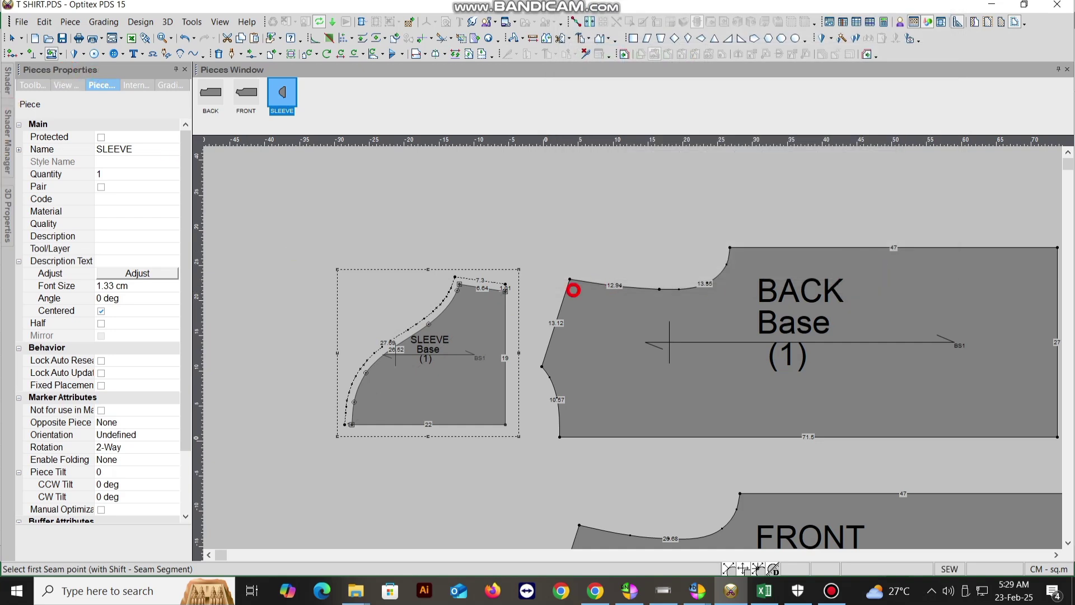
Add a 2 cm seam allowance to the SLEEVE's hem, using the third corner style for the start of the seam
left_click_drag(506, 292, 504, 423)
type("2")
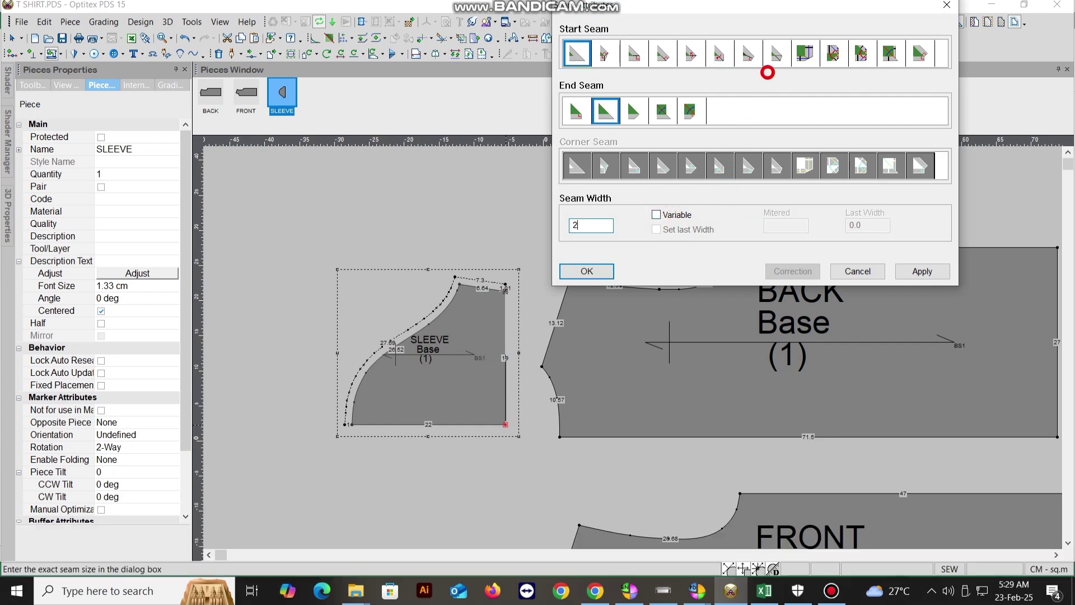
left_click(633, 56)
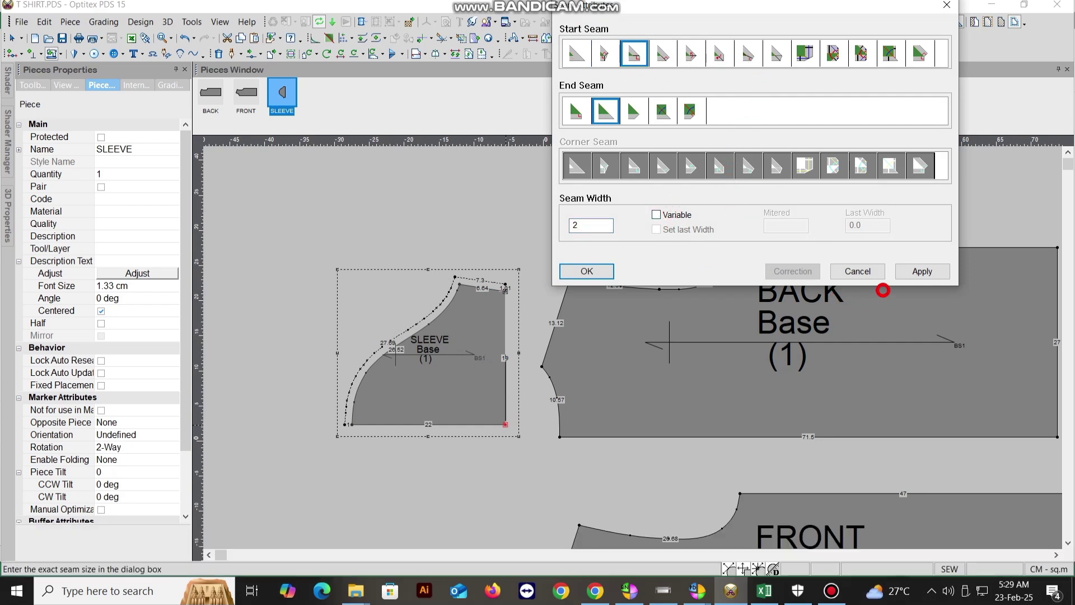
left_click(934, 271)
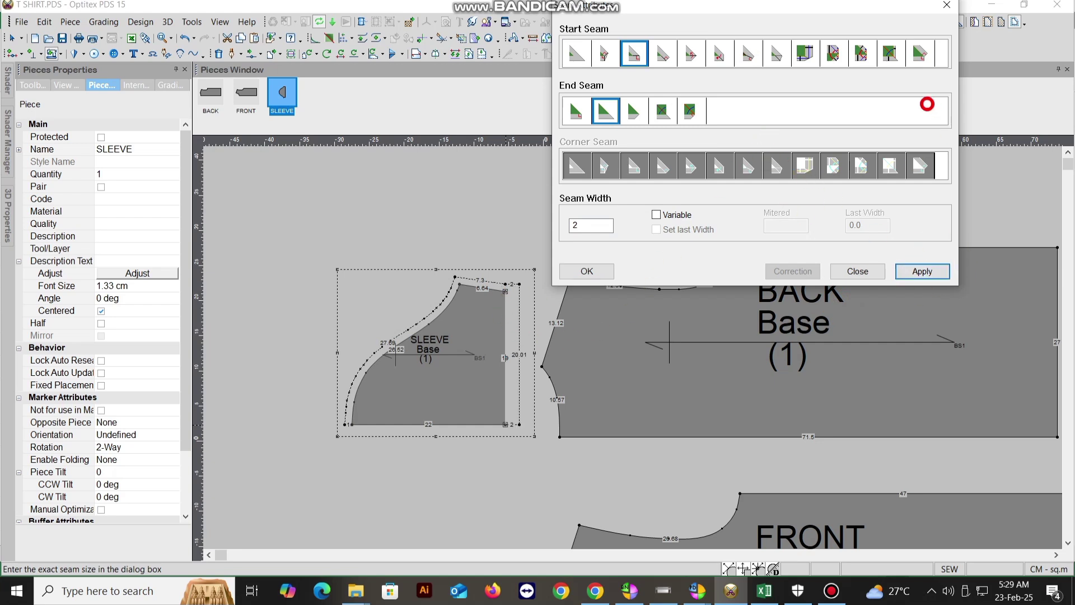
left_click(857, 271)
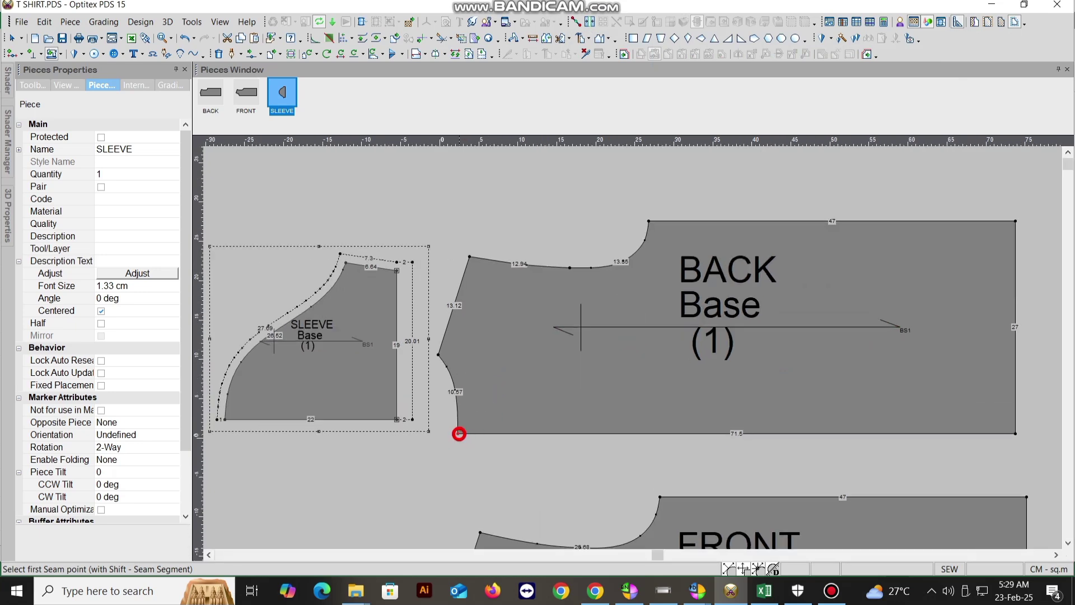
Add a 0.75 cm seam allowance along the BACK's neckline curve
left_click_drag(459, 433, 438, 355)
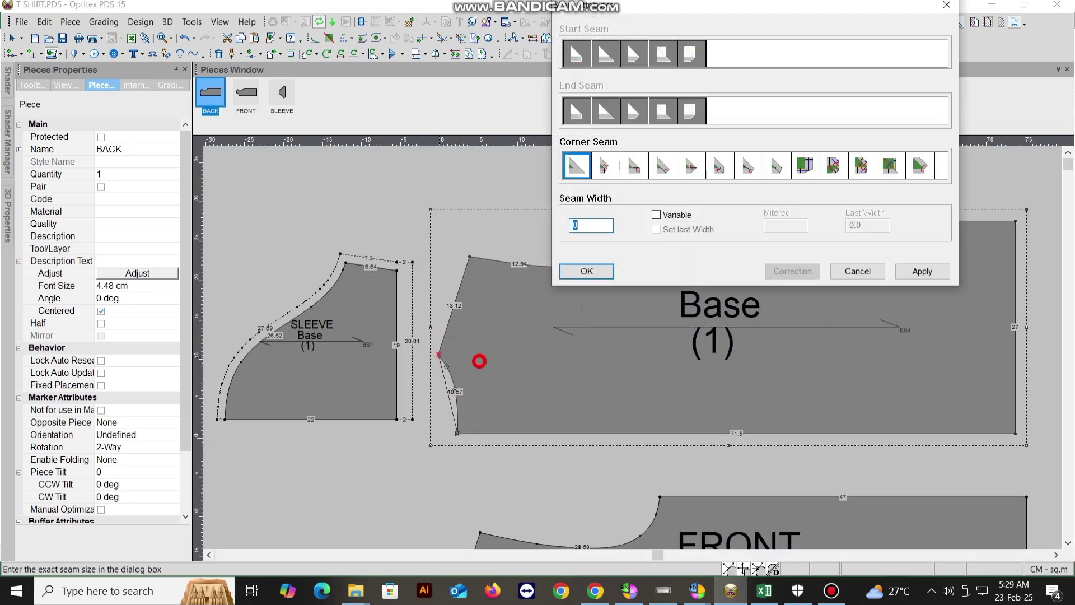
type(".75")
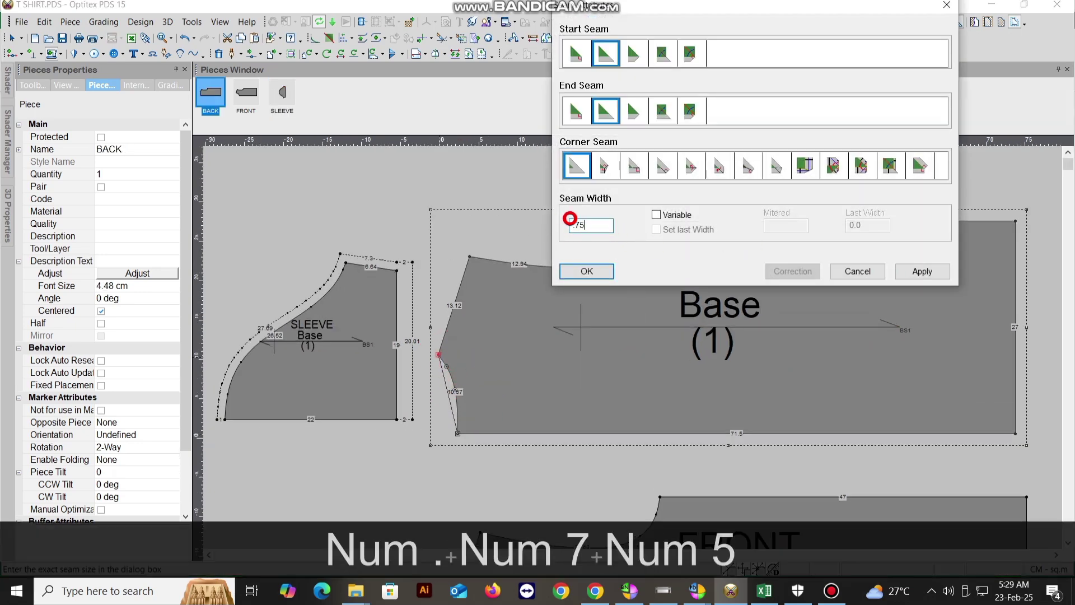
left_click(924, 281)
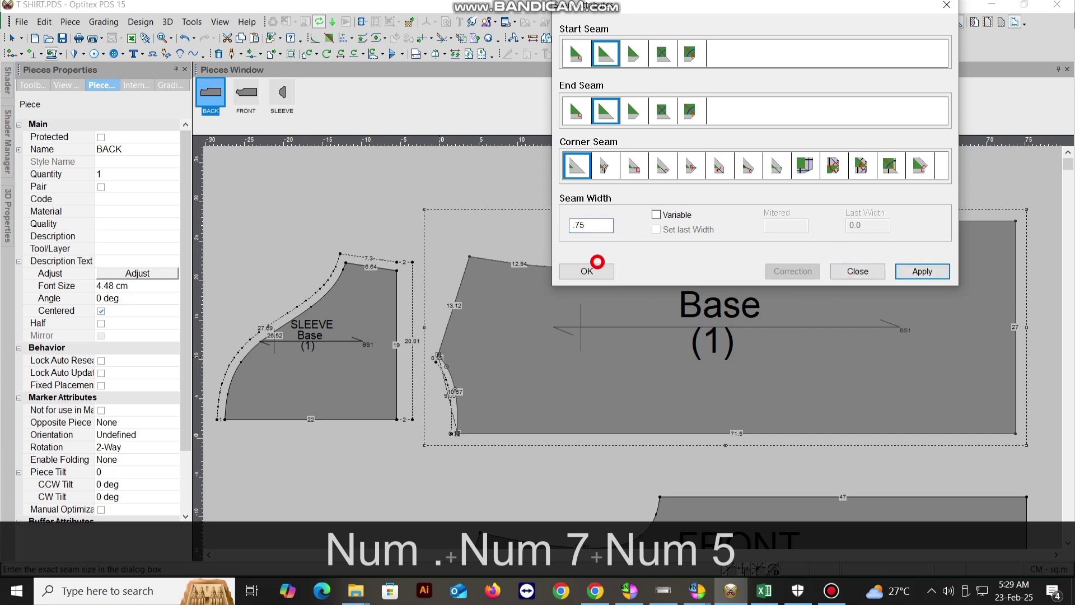
left_click_drag(797, 10, 281, 20)
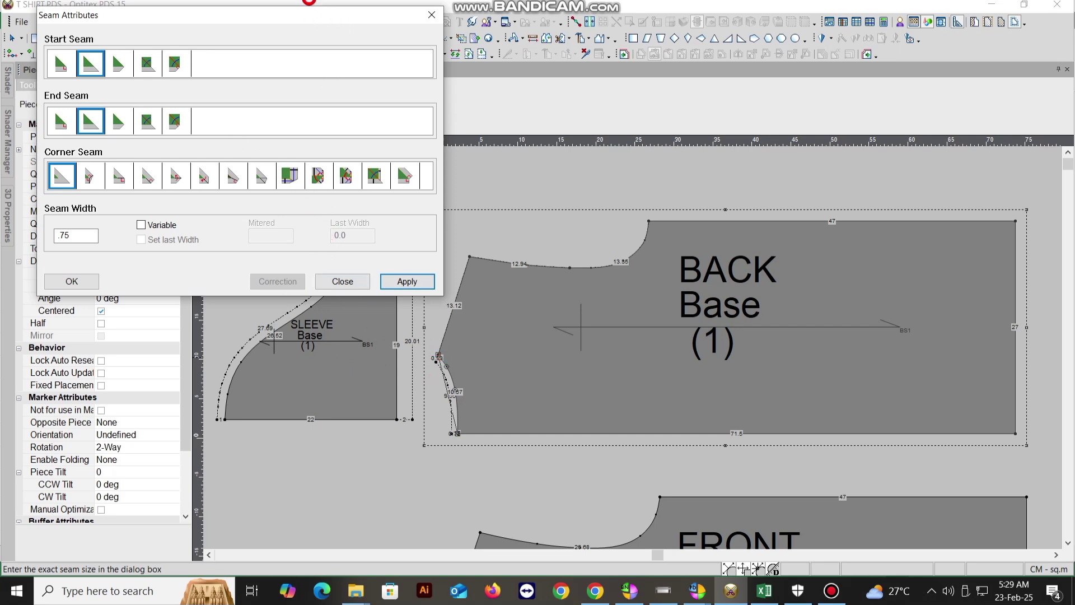
left_click_drag(291, 16, 379, 28)
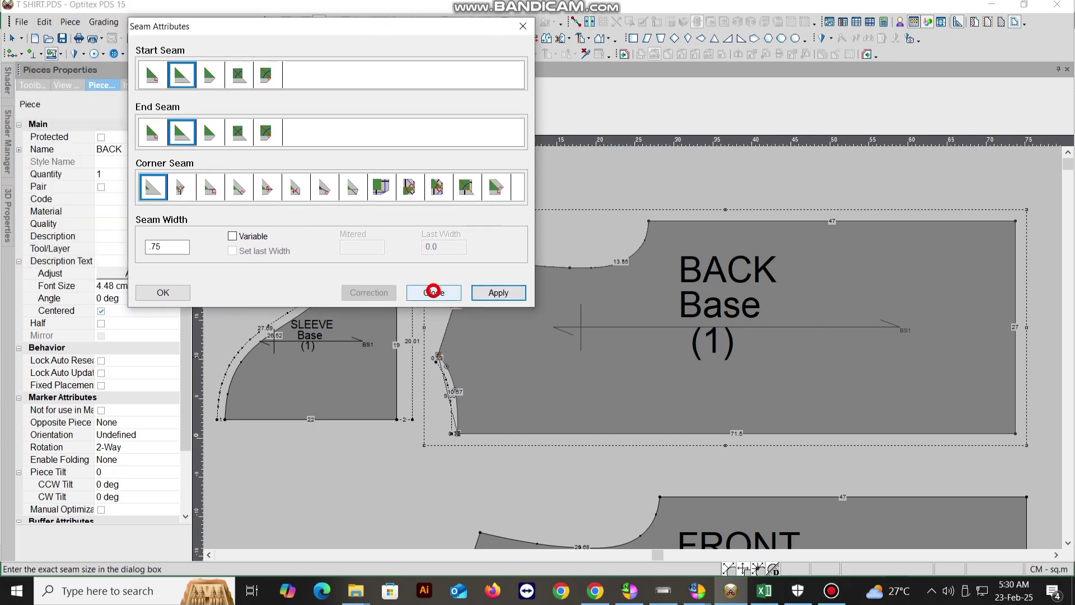
left_click(432, 292)
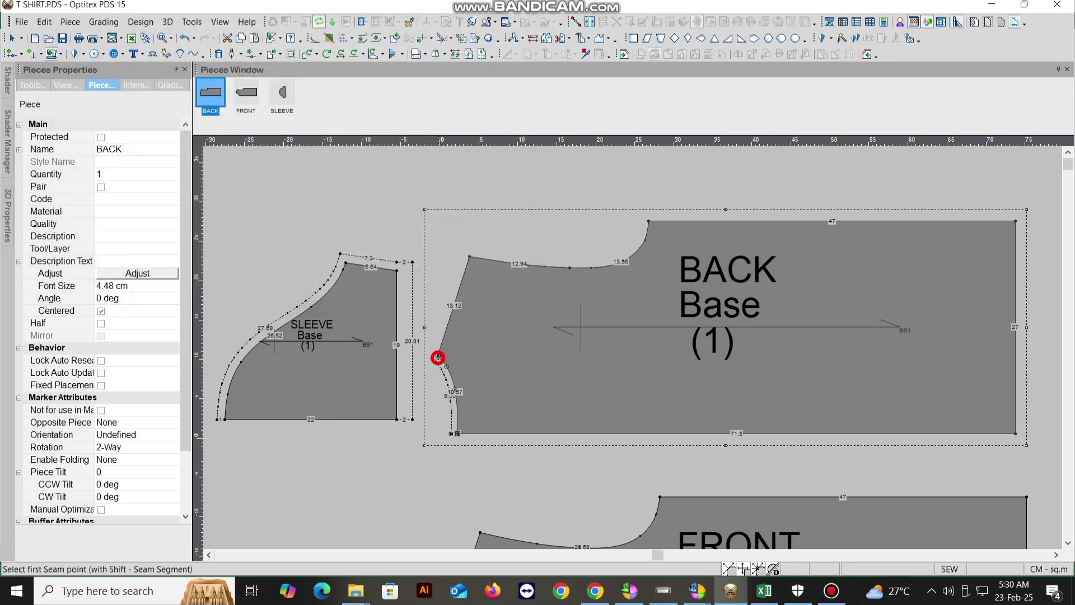
Add a 1 cm seam allowance along the BACK's shoulder, armhole and side edge
mouse_move(438, 354)
left_mouse_down()
mouse_move(649, 245)
mouse_move(649, 222)
left_mouse_up()
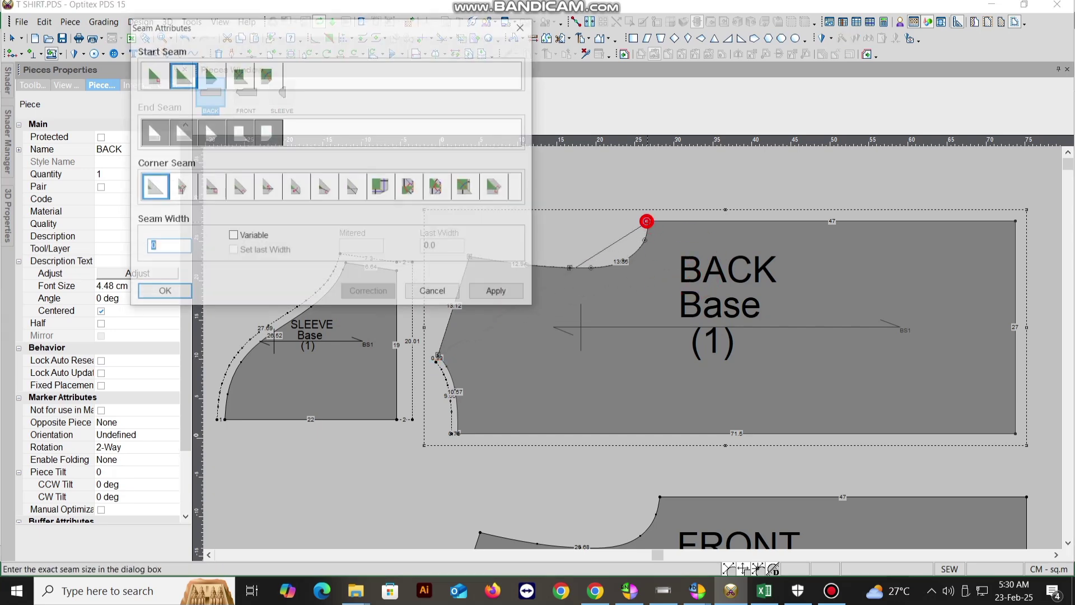
type("1")
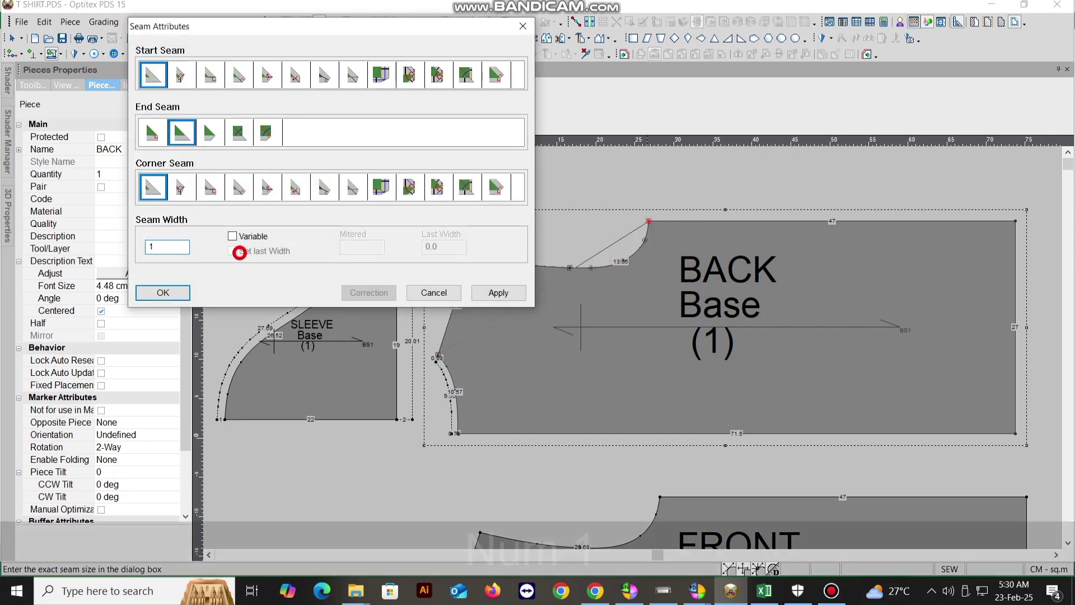
key("Return")
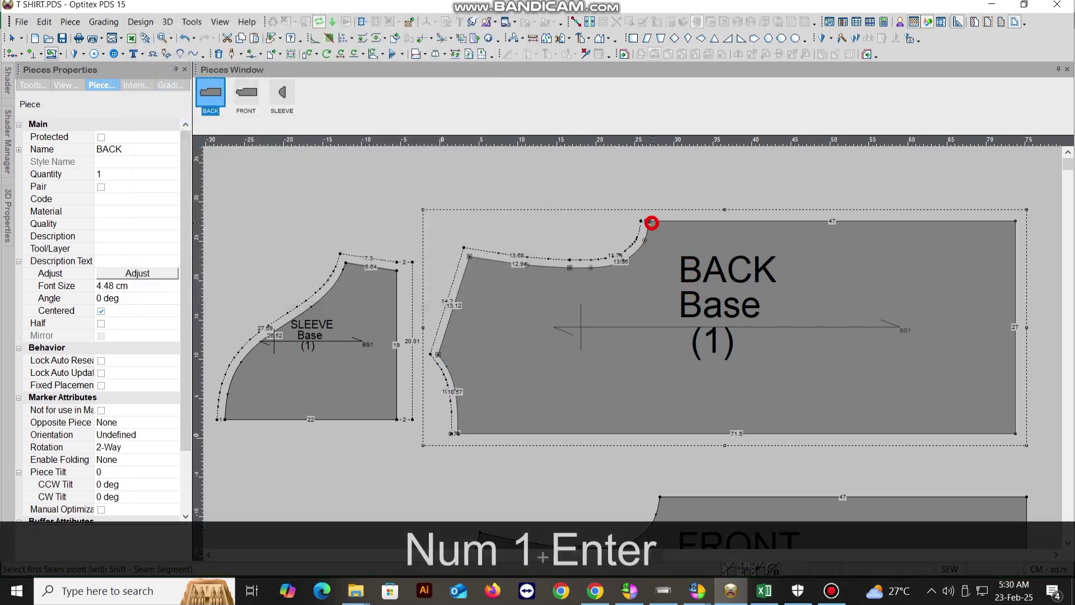
left_click_drag(651, 223, 1016, 221)
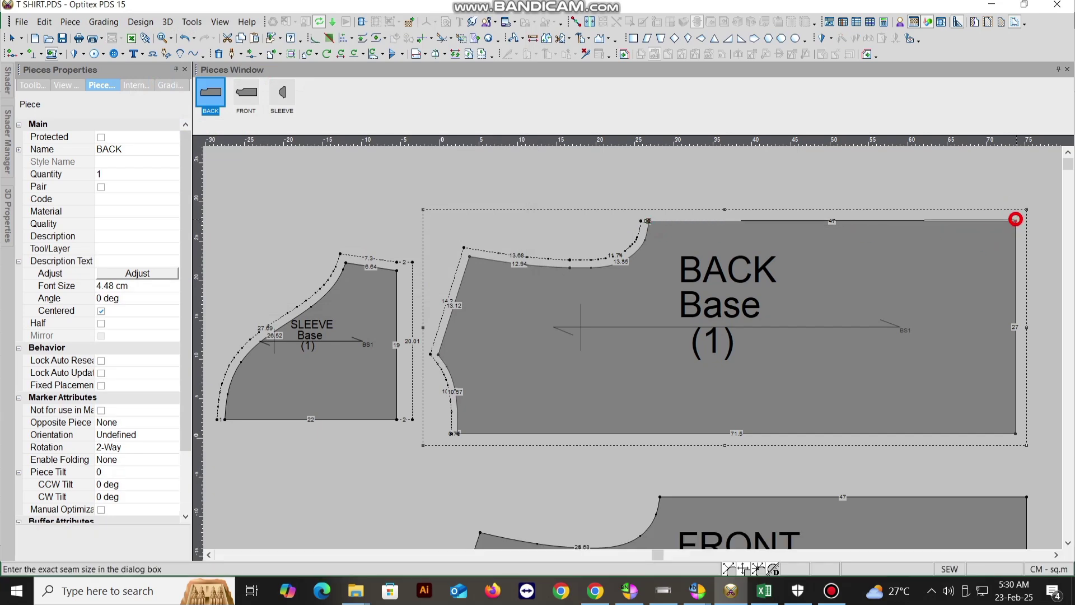
type("1")
key("Return")
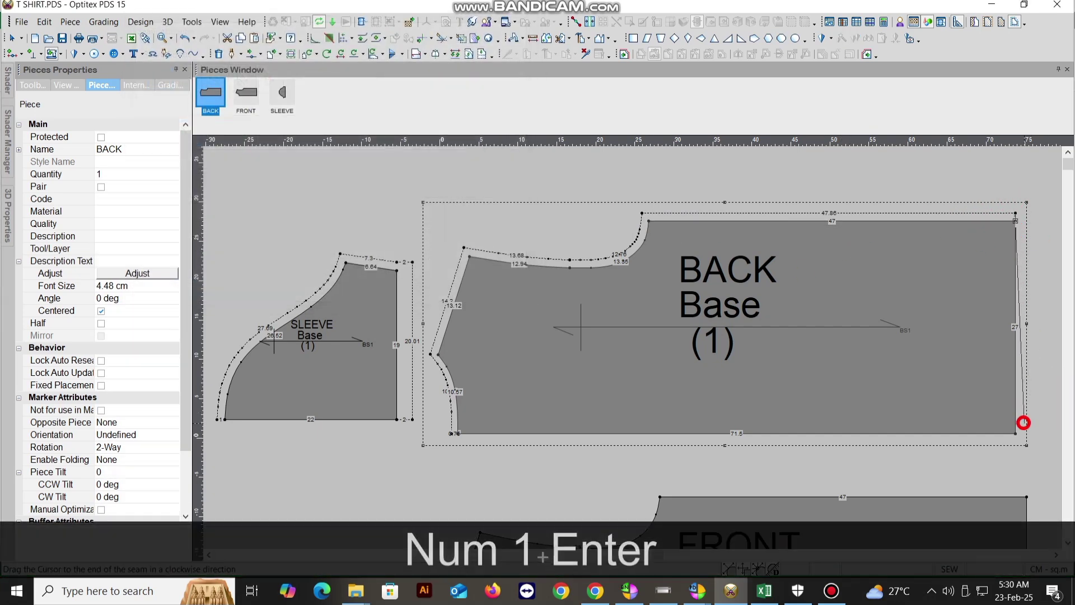
Add a 2 cm seam allowance to the BACK's hem
left_click_drag(1016, 222, 1016, 434)
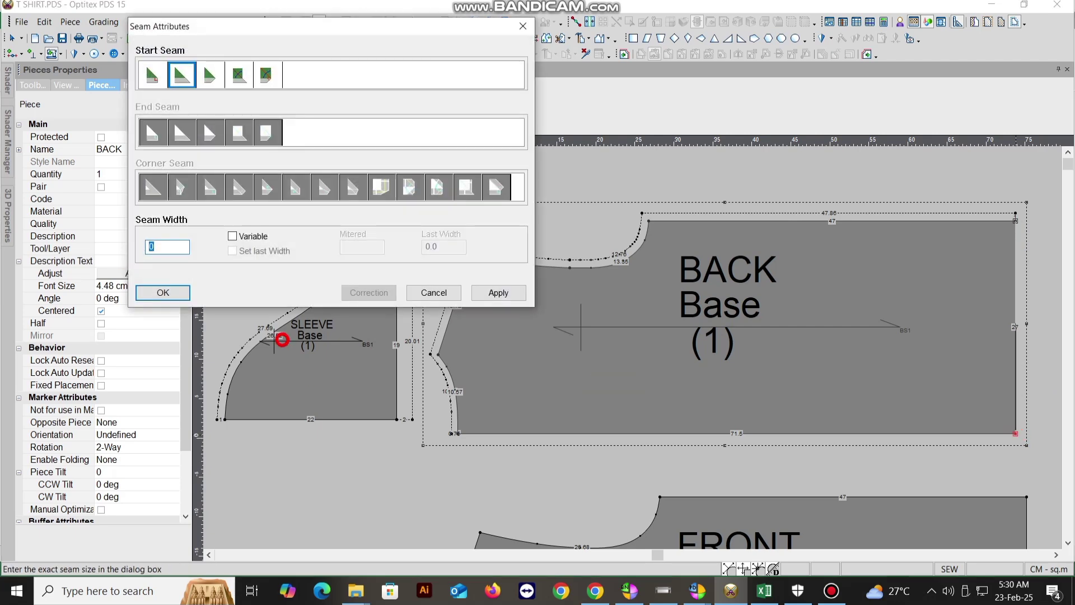
type("2")
key("Return")
Add a 0.75 cm seam allowance along the FRONT's neckline, from the centre fold to the shoulder's neck point
scroll(593, 378, "down", 3)
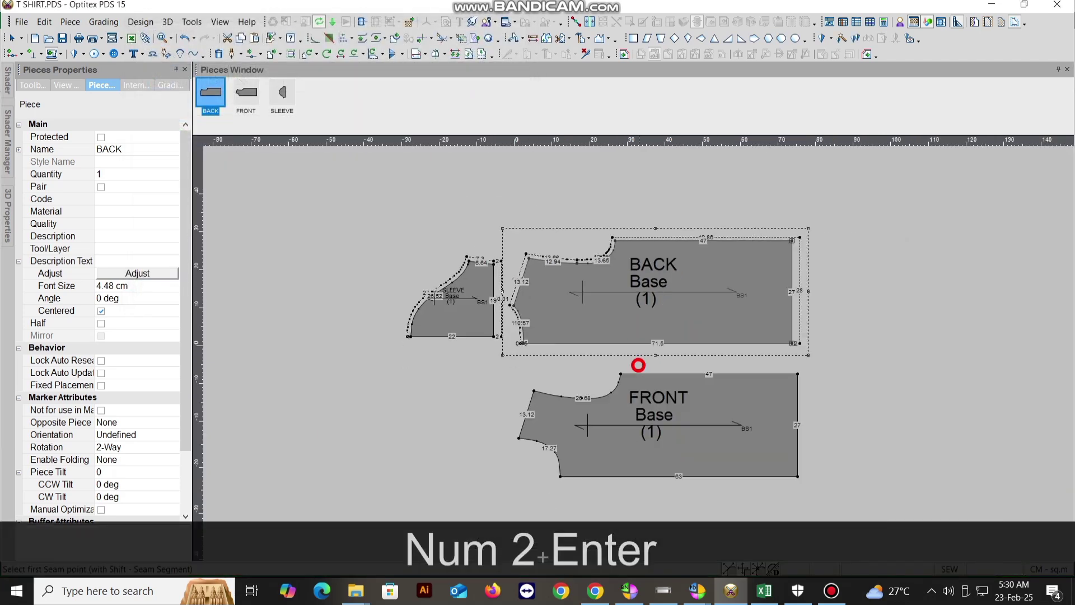
scroll(636, 365, "up", 2)
left_click_drag(509, 458, 448, 402)
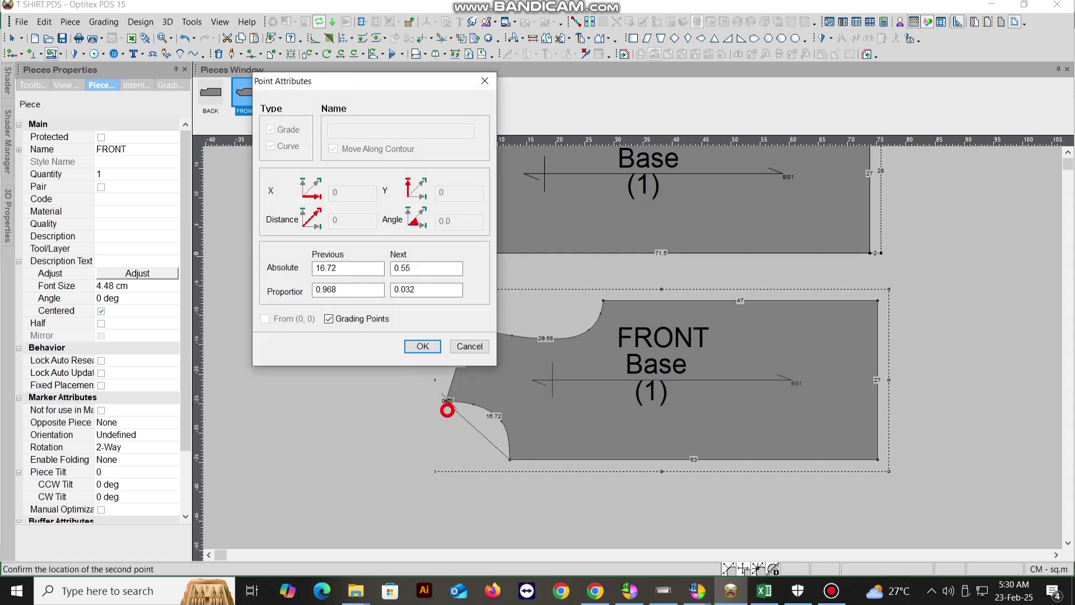
left_click(469, 347)
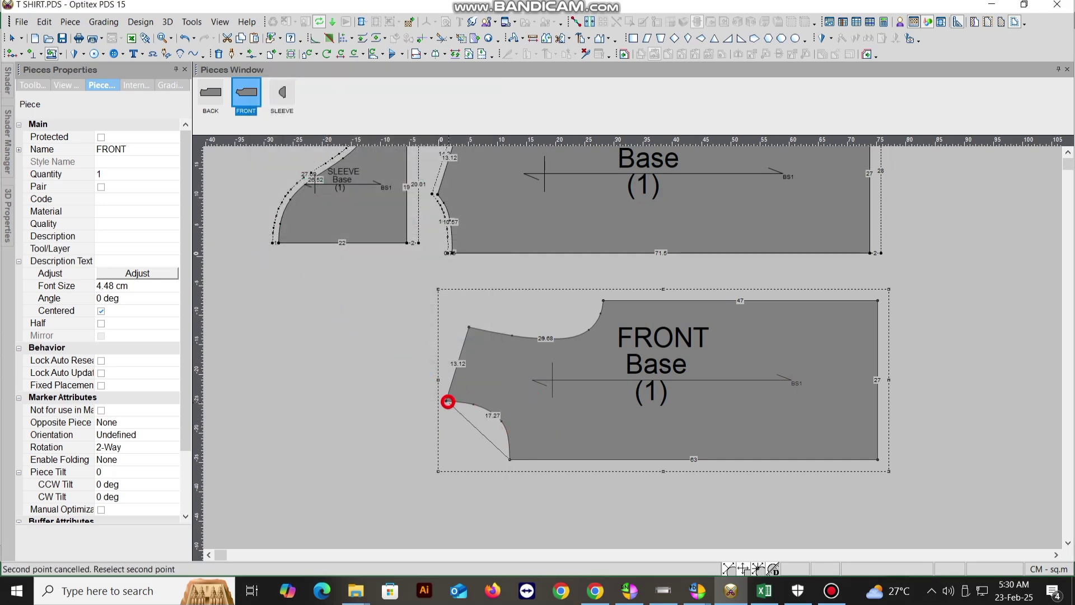
left_click(447, 402)
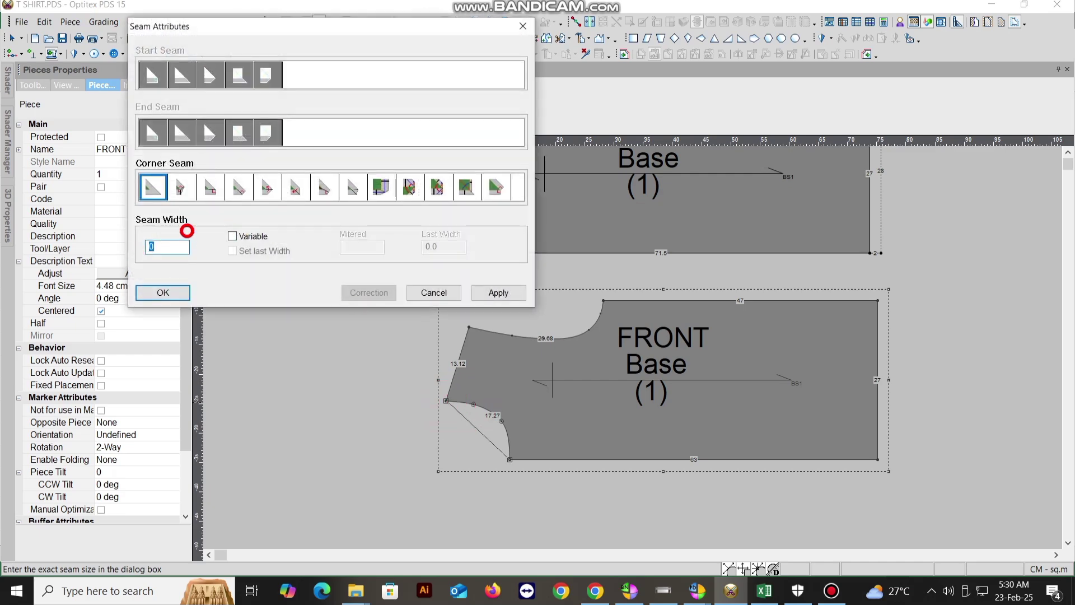
type(".75")
key("Return")
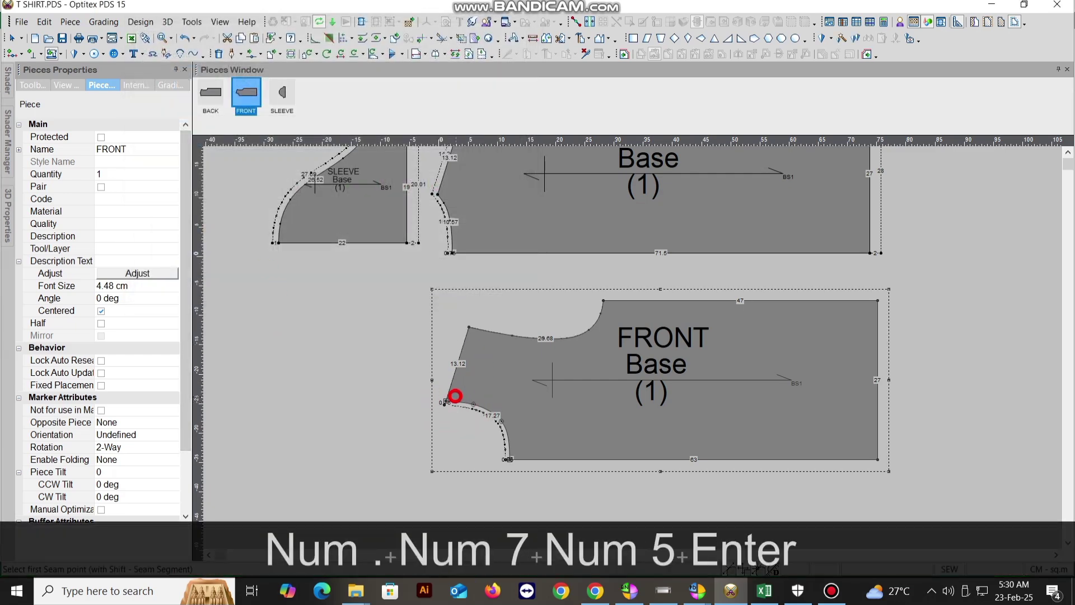
Add a 1 cm seam allowance along the FRONT's shoulder, armhole and side edge
left_click(447, 403)
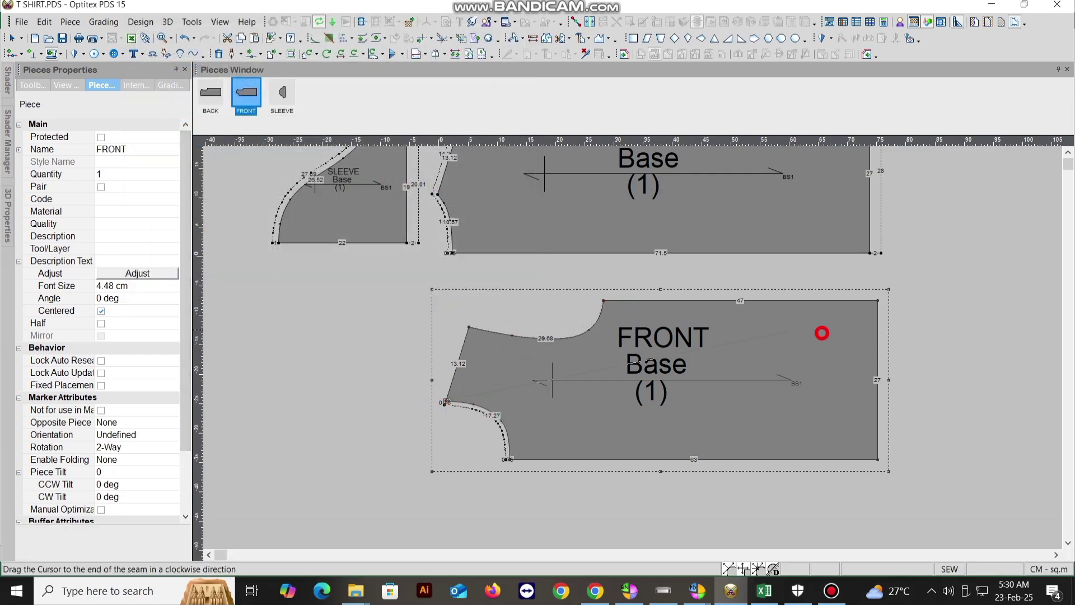
left_click(876, 300)
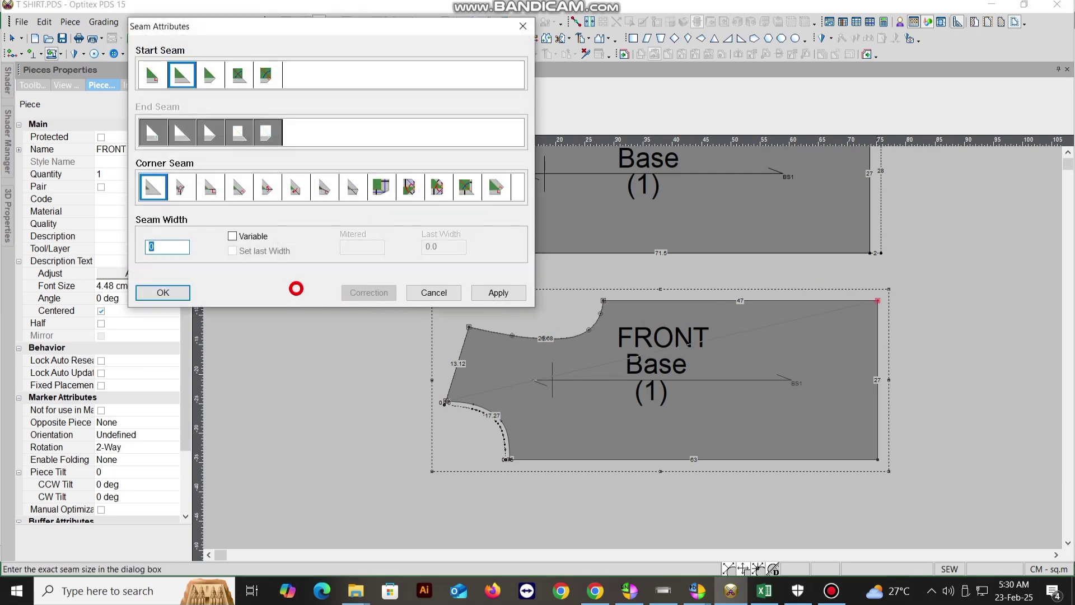
type("1")
key("Return")
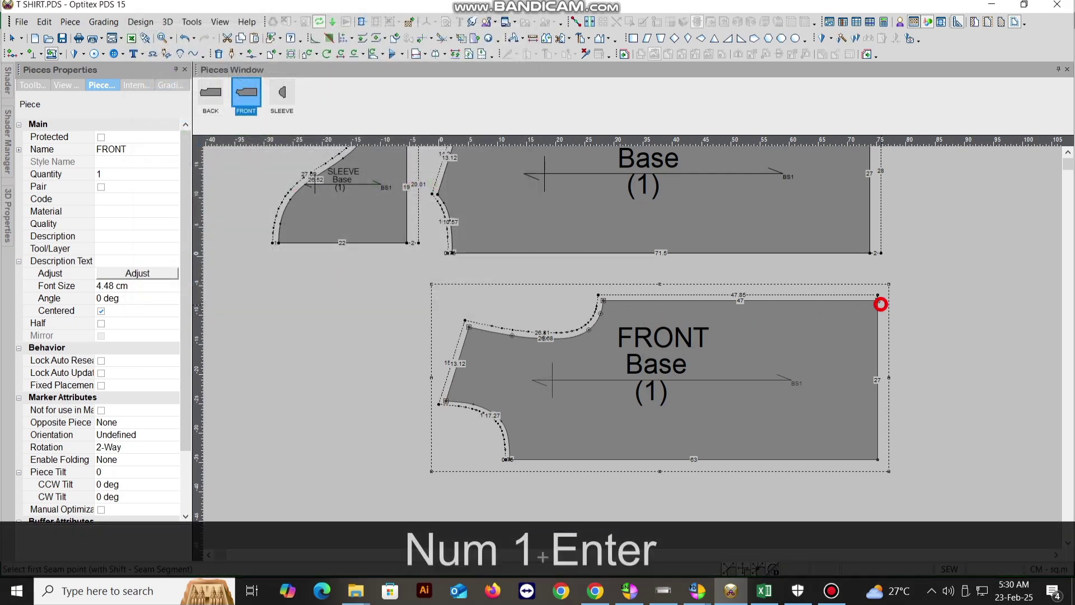
Add a 2 cm seam allowance to the FRONT's hem and end the seam command
left_click(877, 300)
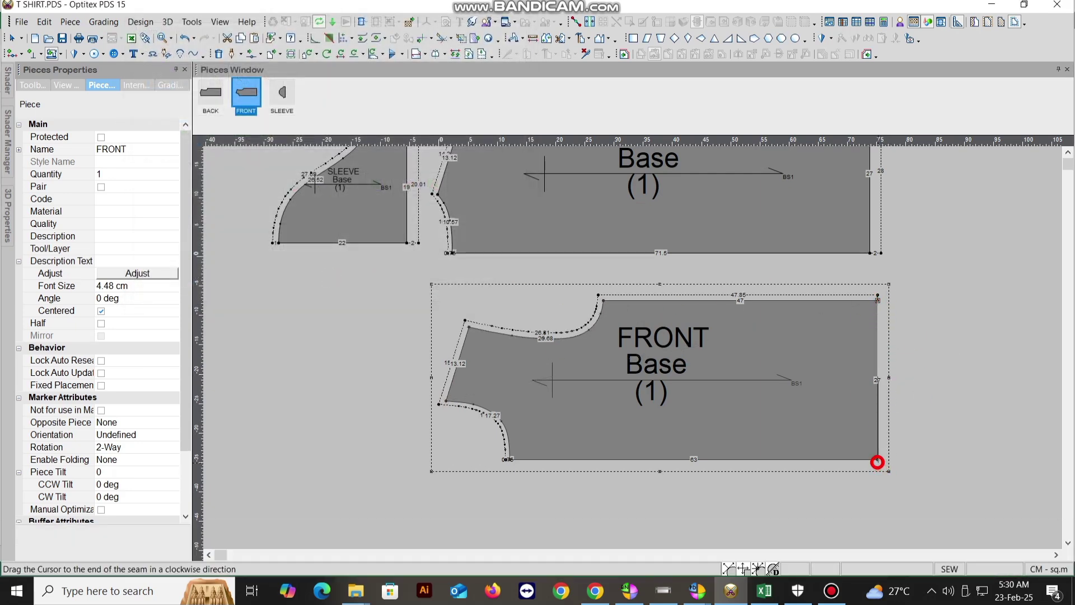
left_click(877, 459)
type("2")
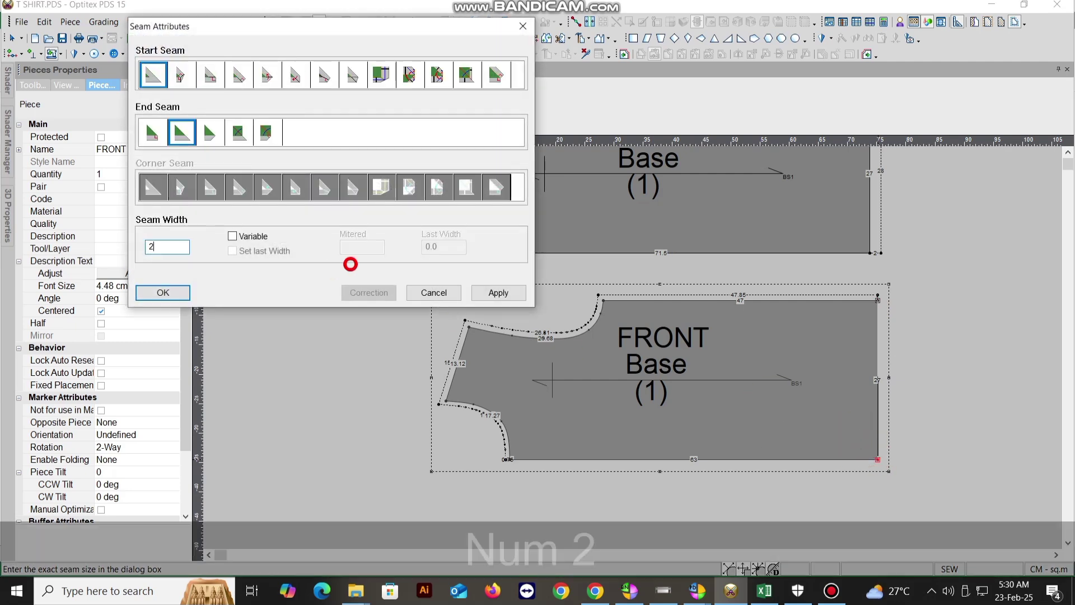
key("Return")
right_click(976, 223)
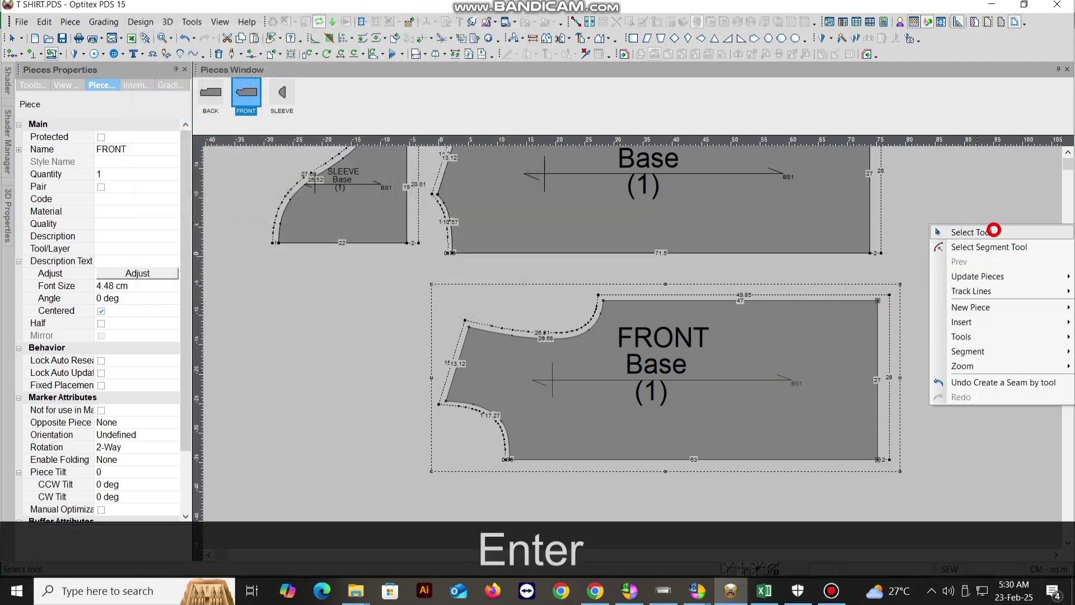
scroll(629, 355, "down", 2)
scroll(629, 355, "up", 4)
scroll(568, 391, "down", 1)
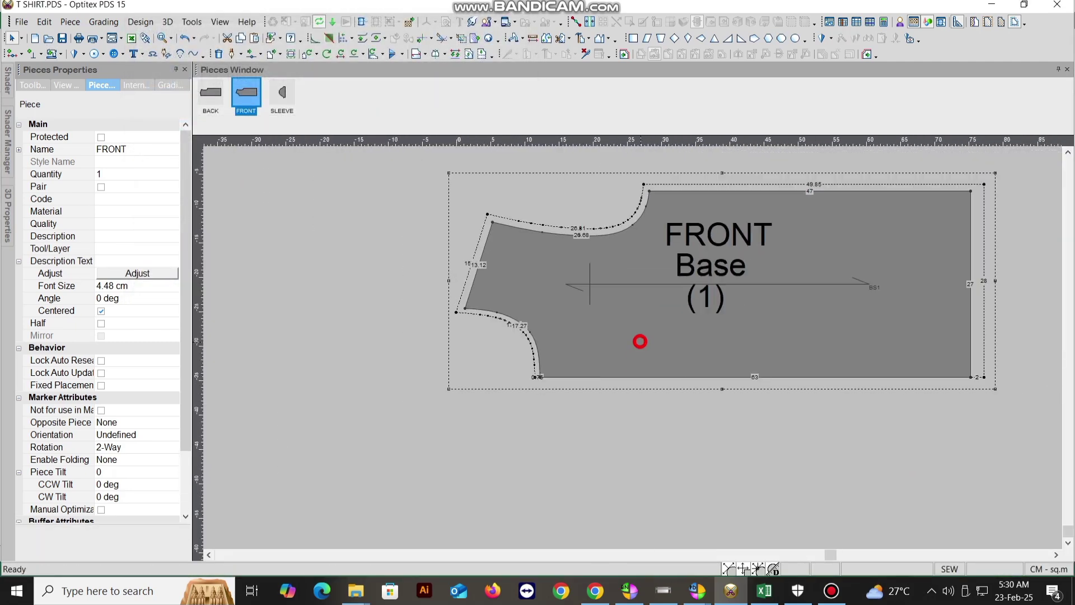
key("h")
left_click(536, 377)
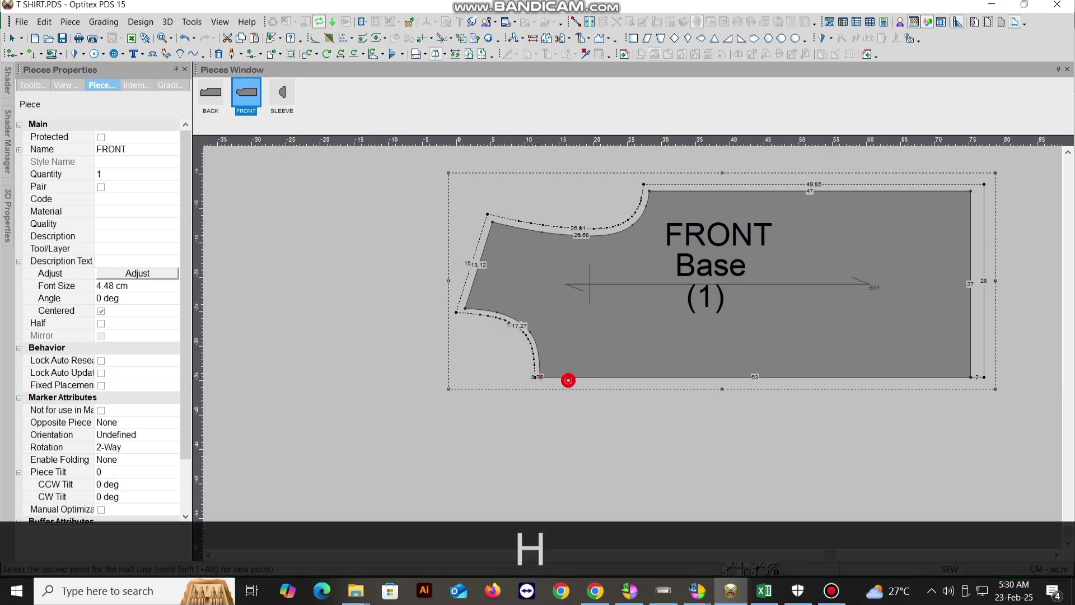
right_click(554, 193)
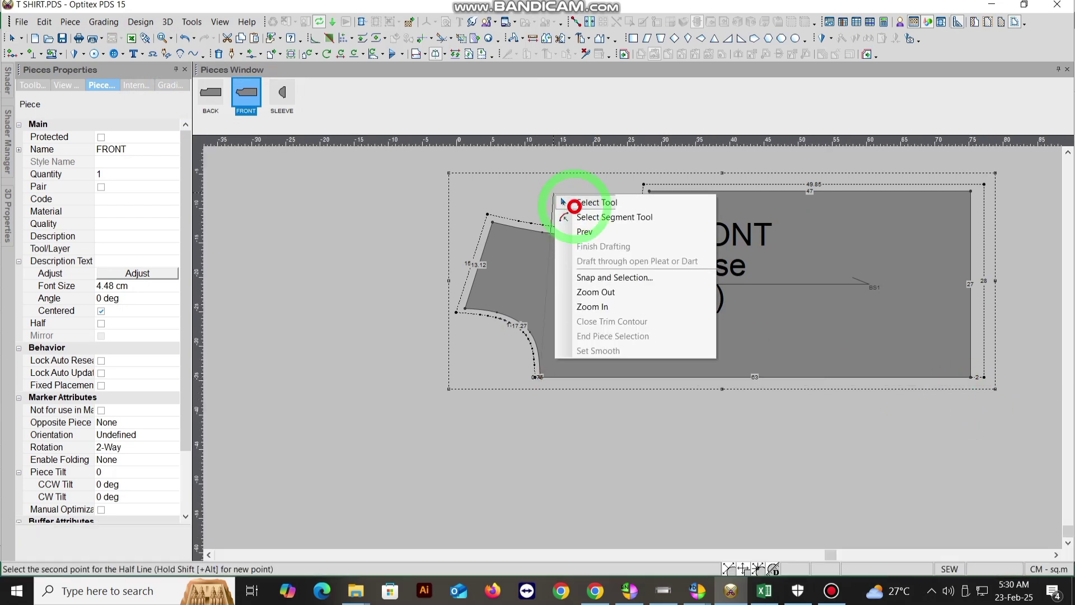
left_click(571, 211)
left_click(260, 54)
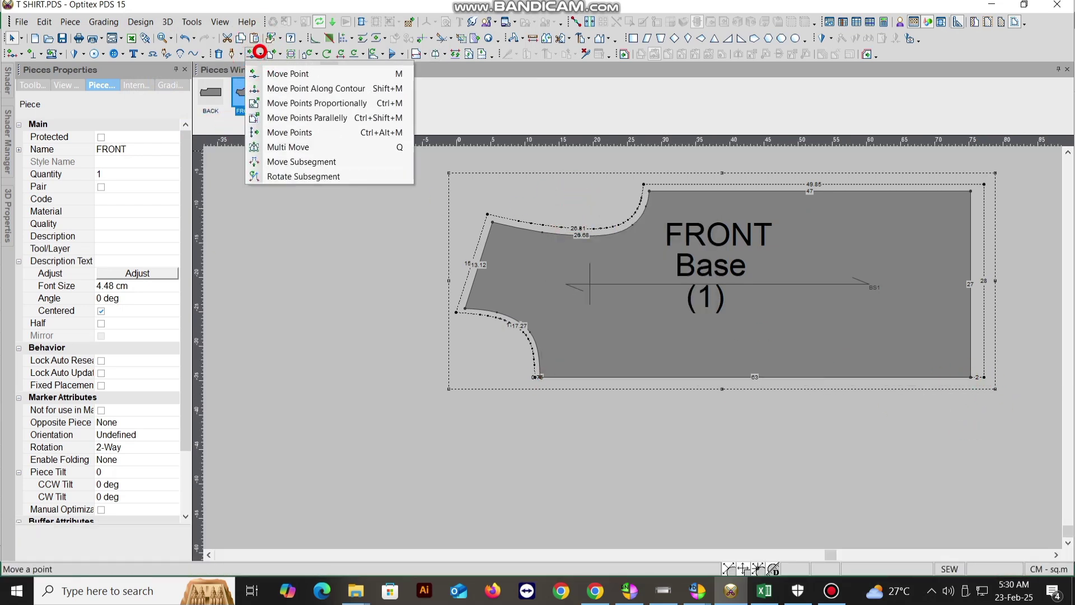
left_click(270, 56)
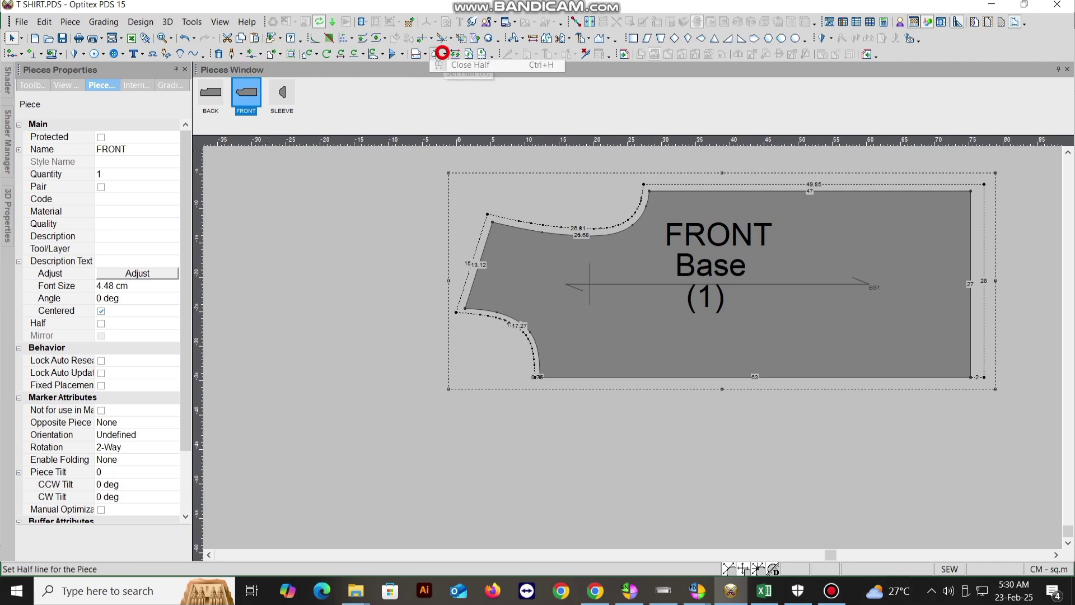
Set a half line along the FRONT's centre fold from the neckline to the hem, mirroring the piece open
left_click(442, 54)
left_click(464, 73)
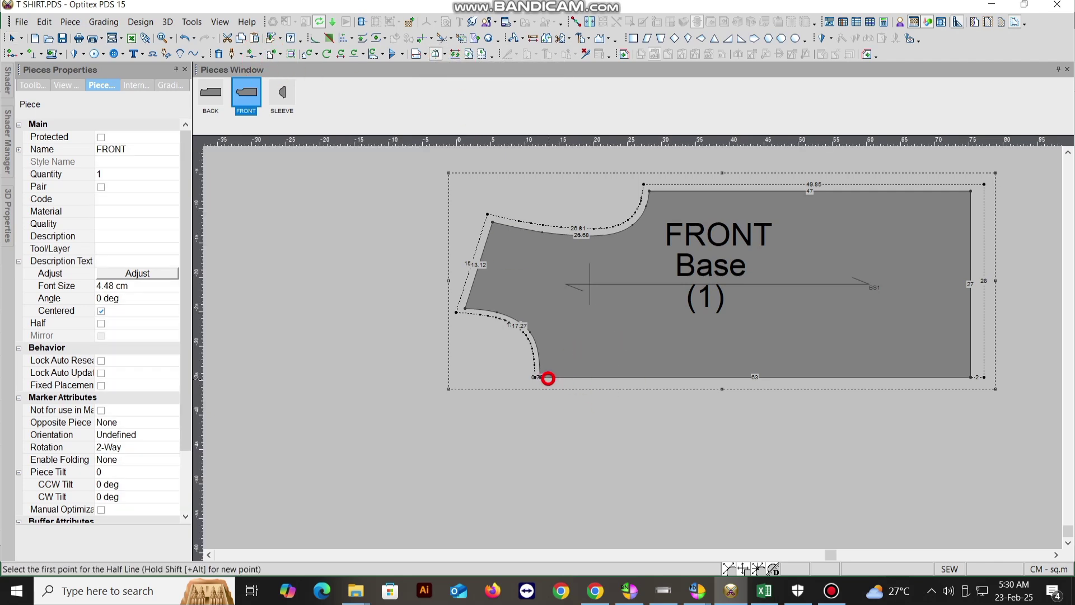
left_click(541, 376)
left_click(971, 376)
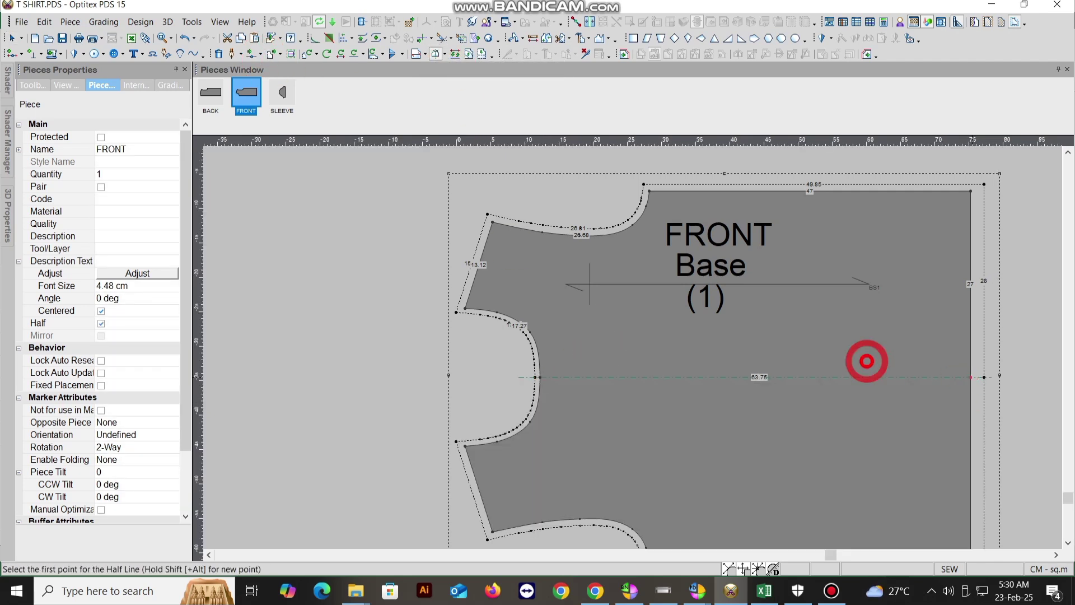
Set a half line along the BACK's centre fold from the neckline to the hem, mirroring the piece open
scroll(611, 311, "up", 2)
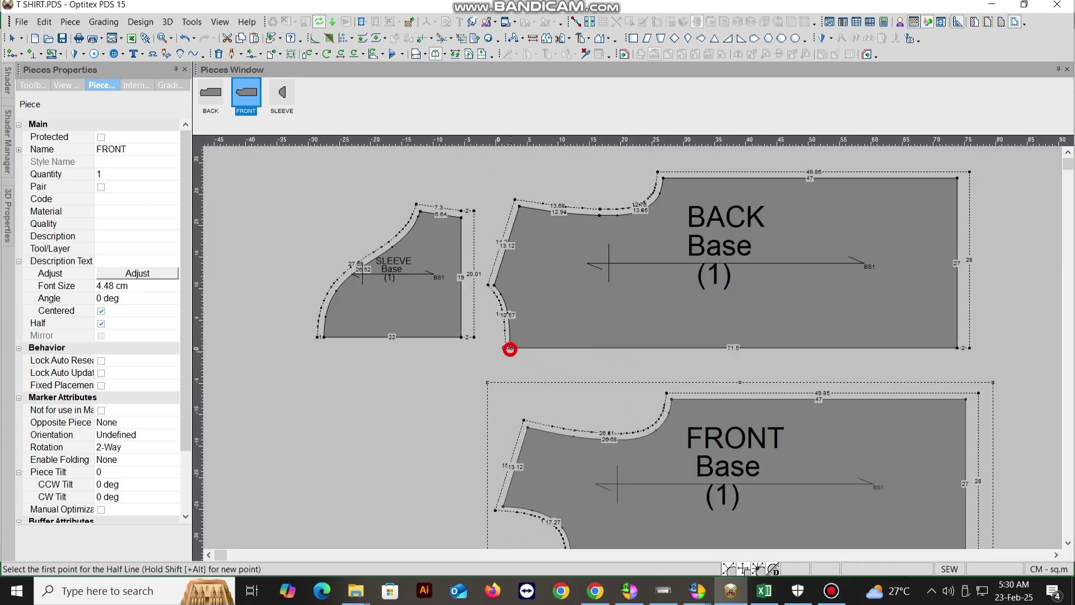
left_click(509, 349)
left_click(957, 348)
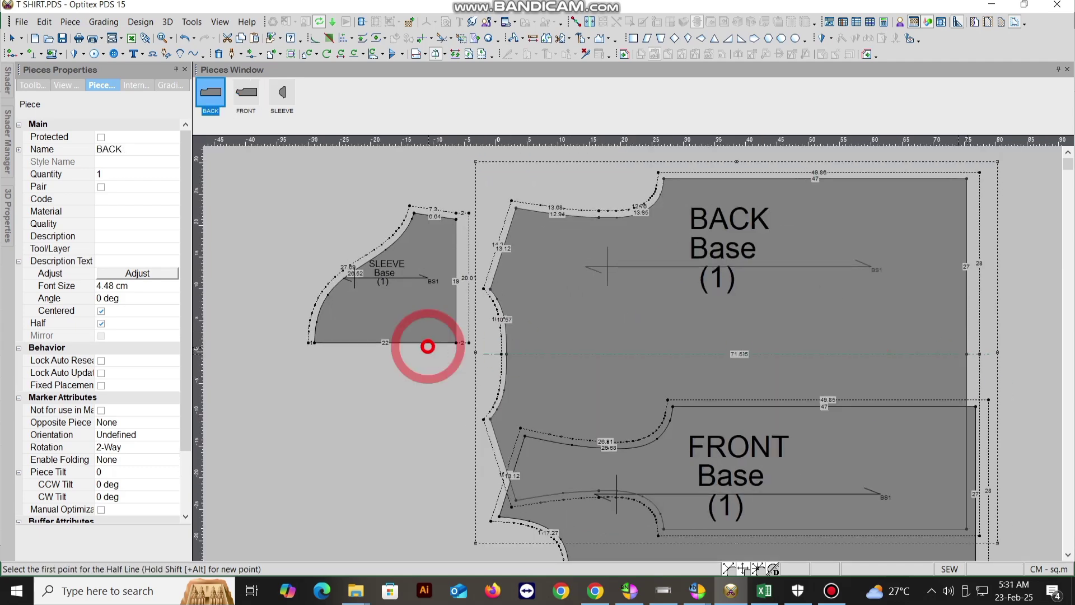
Set a half line along the SLEEVE's fold edge from the cap to the hem and end the half command
left_click(317, 346)
left_click(457, 339)
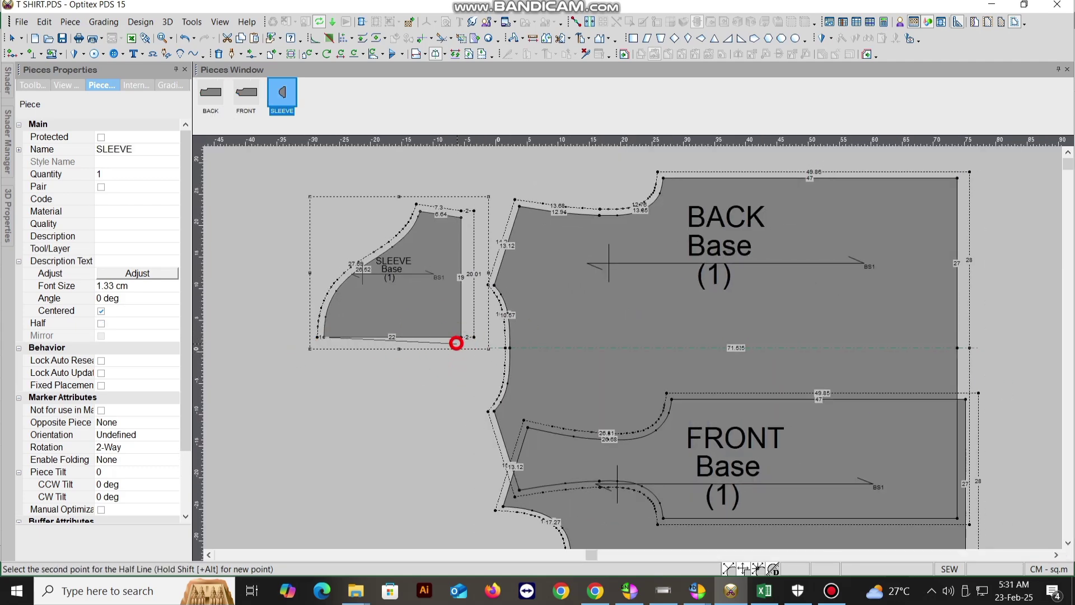
right_click(315, 243)
left_click(322, 245)
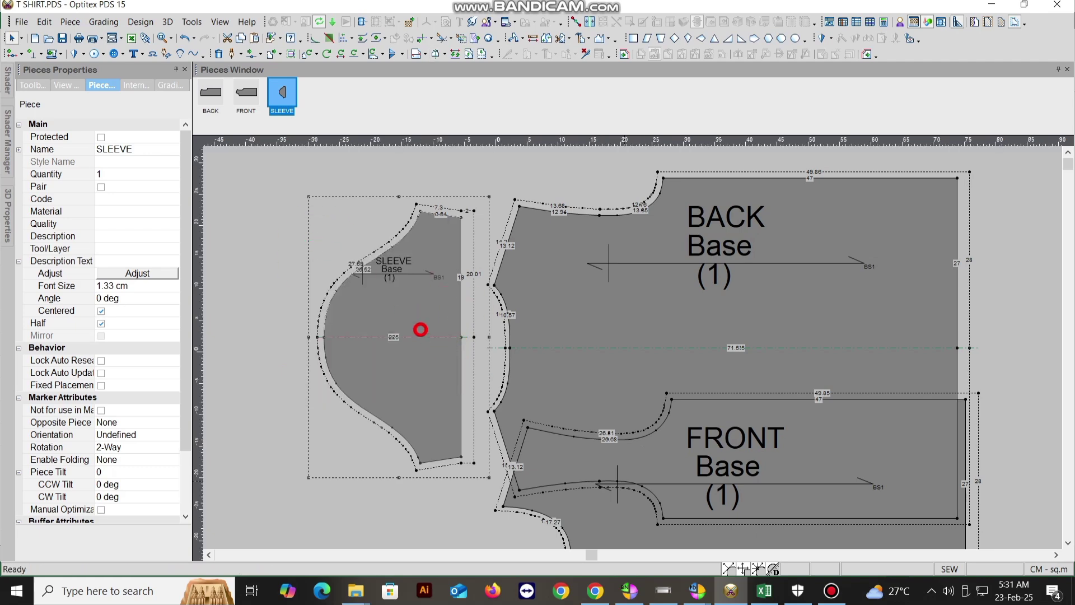
Rearrange the opened SLEEVE, BACK and FRONT pieces in the work area so that they no longer overlap
left_click_drag(420, 330, 399, 334)
left_click_drag(763, 330, 756, 262)
scroll(751, 473, "down", 2)
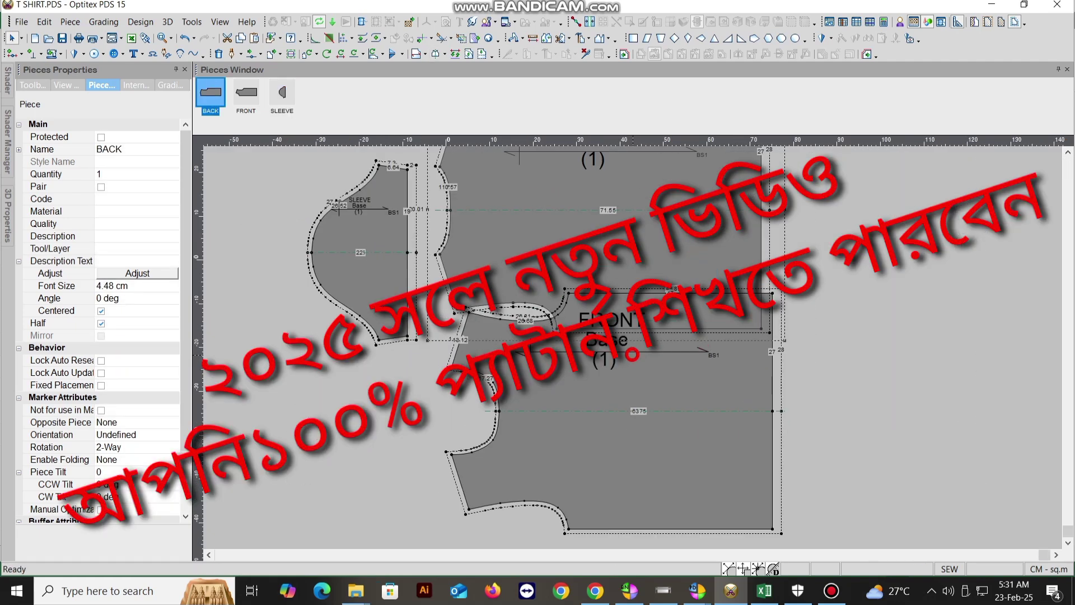
scroll(632, 348, "up", 2)
left_click(684, 384)
left_click_drag(683, 385, 668, 385)
left_click_drag(694, 307, 684, 281)
scroll(683, 282, "down", 2)
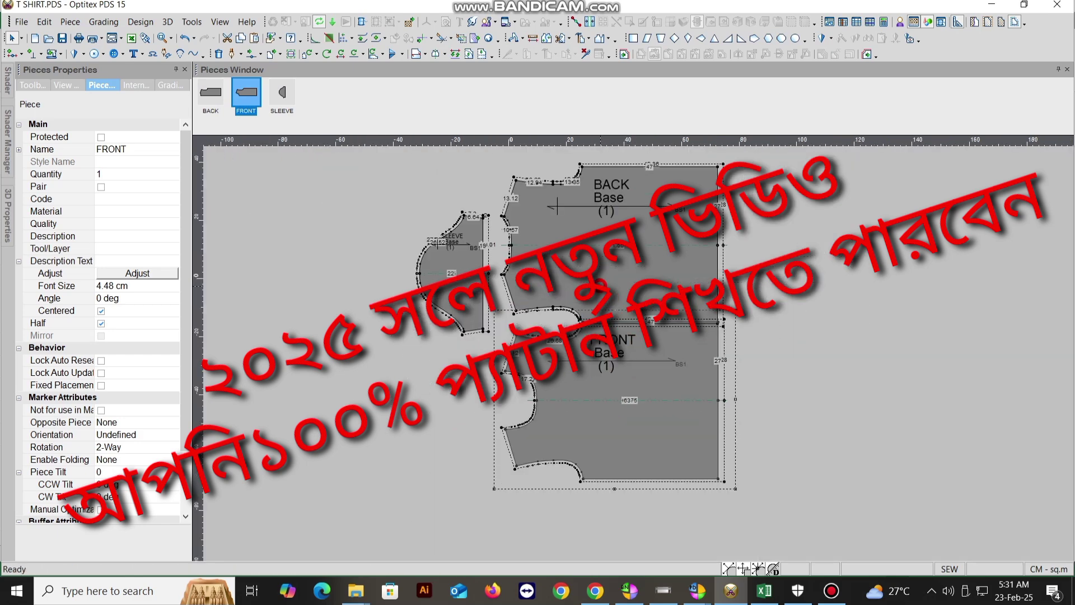
left_click(684, 281)
scroll(632, 345, "up", 1)
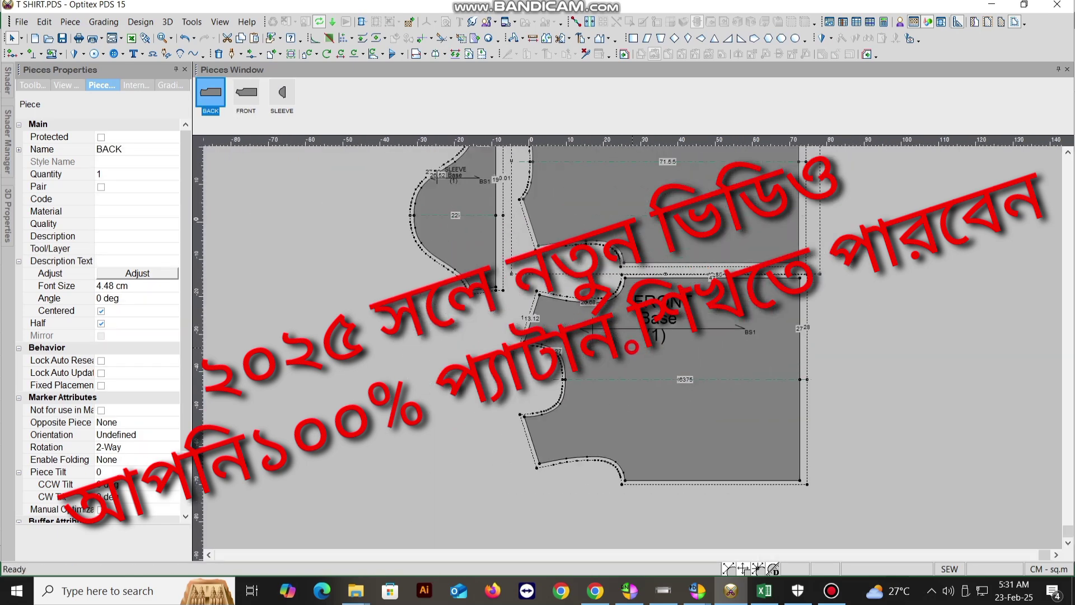
left_click(766, 291)
Move the middle curve point of the FRONT's neckline by -0.15 cm horizontally and -0.1 cm vertically
scroll(610, 356, "up", 2)
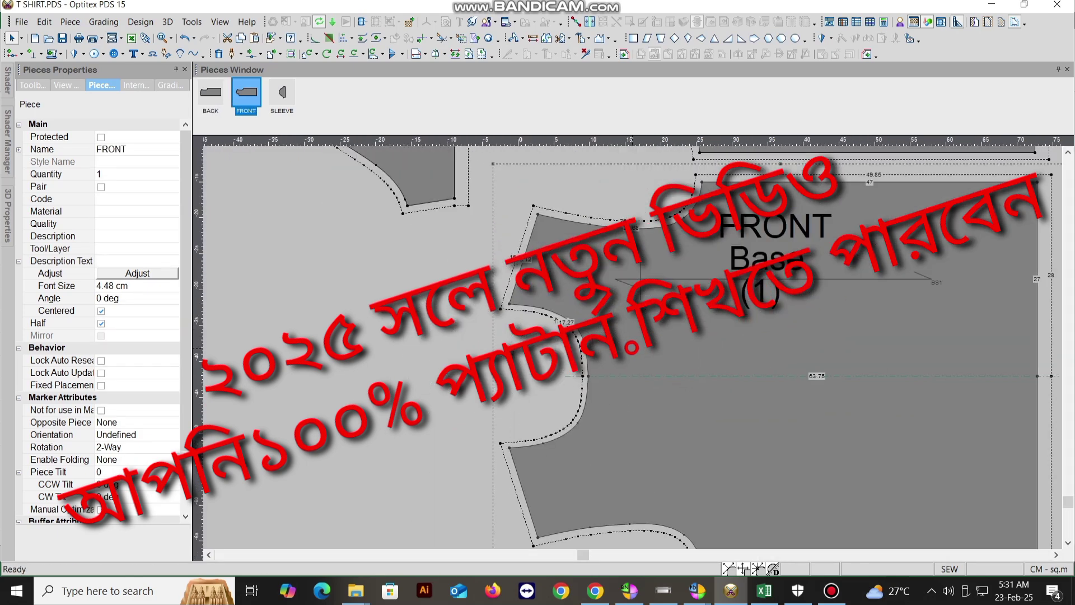
scroll(630, 343, "up", 1)
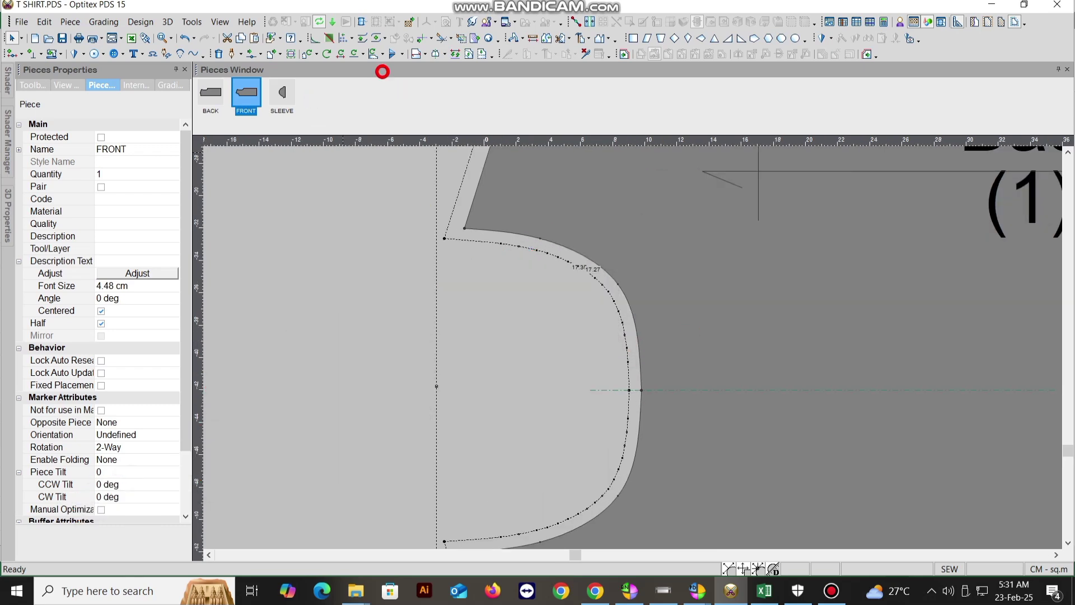
left_click(252, 53)
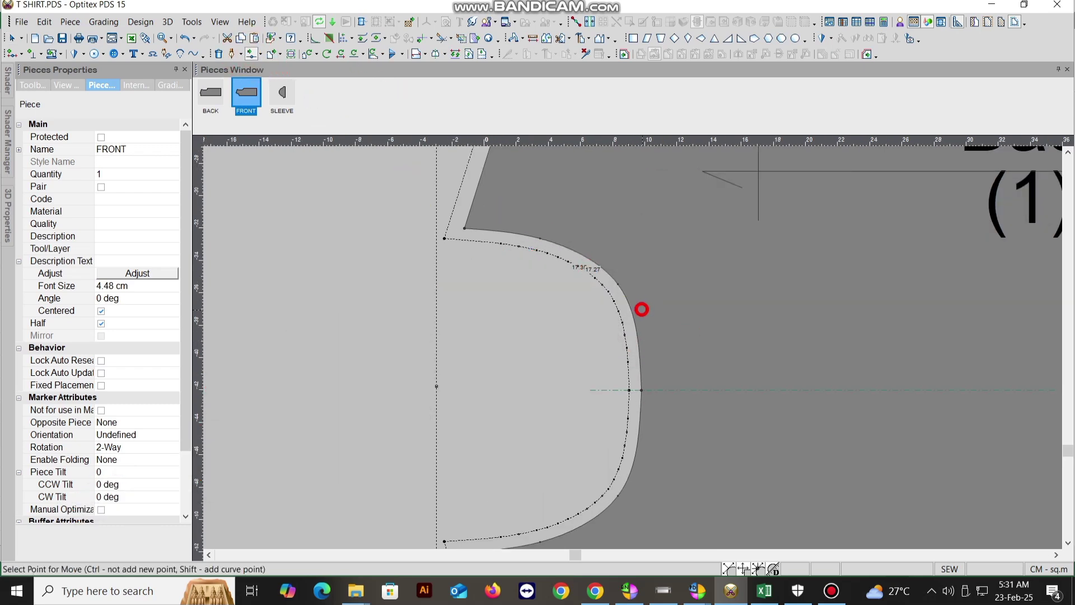
scroll(642, 355, "up", 1)
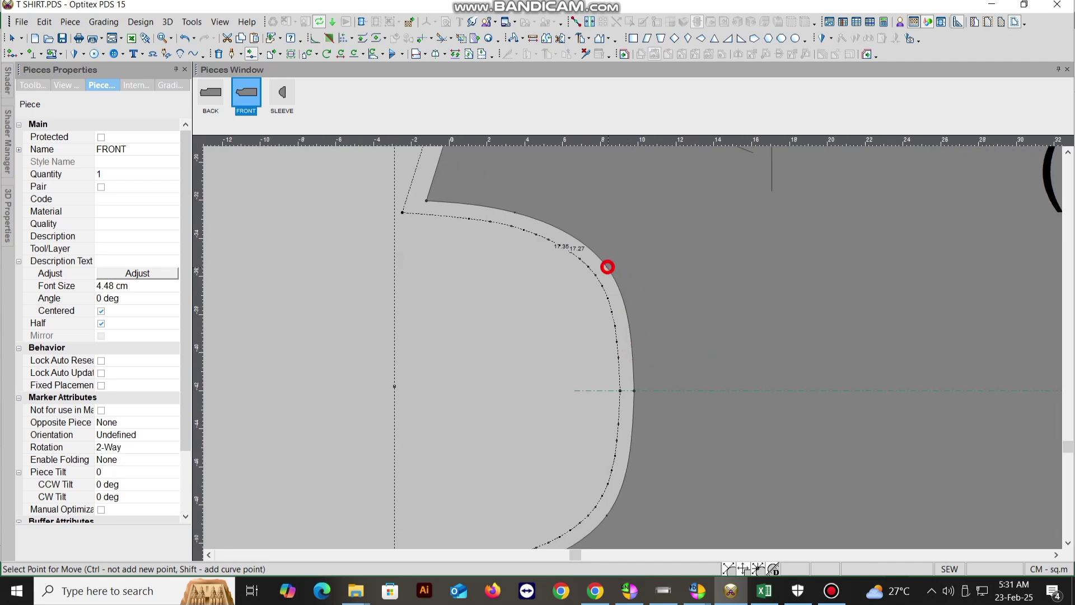
left_click(607, 266)
left_click(603, 267)
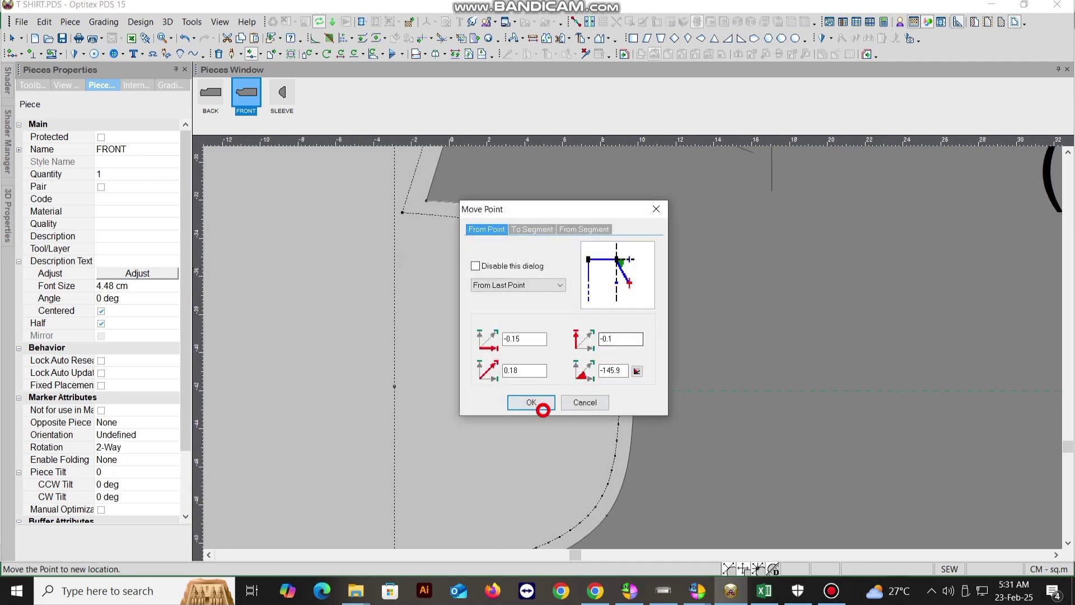
left_click(543, 407)
Move the FRONT neckline's curve point nearest the centre fold by 0.08 cm horizontally and -0.04 cm vertically
scroll(632, 347, "down", 1)
scroll(632, 347, "up", 2)
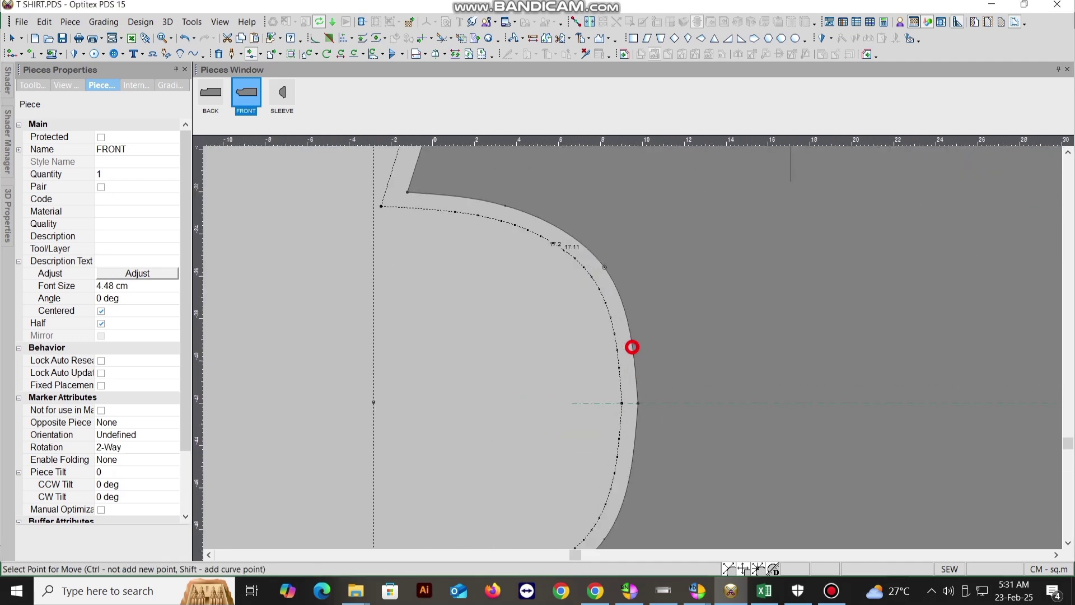
left_click(632, 347)
left_click(633, 347)
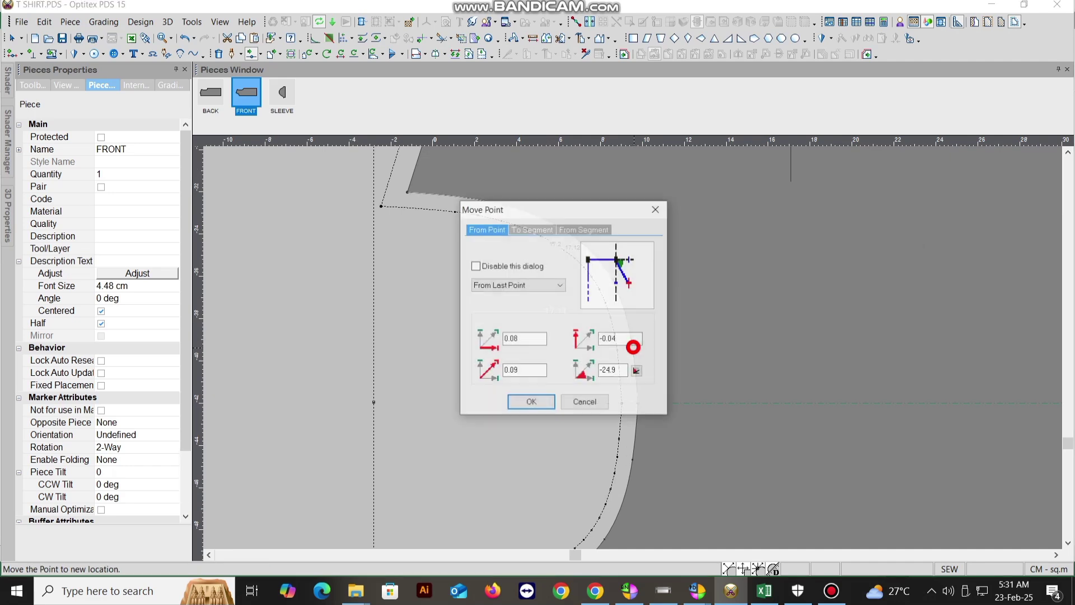
left_click(538, 400)
Shift the FRONT neckline's curve point nearest the shoulder slightly back along the curve towards the shoulder
scroll(641, 332, "down", 1)
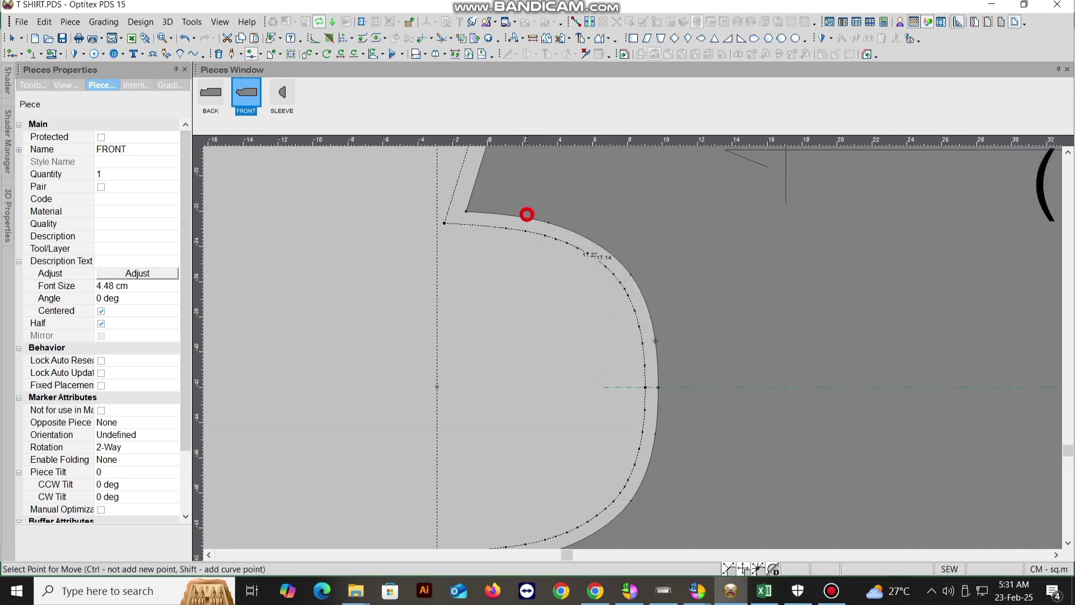
left_click(550, 221)
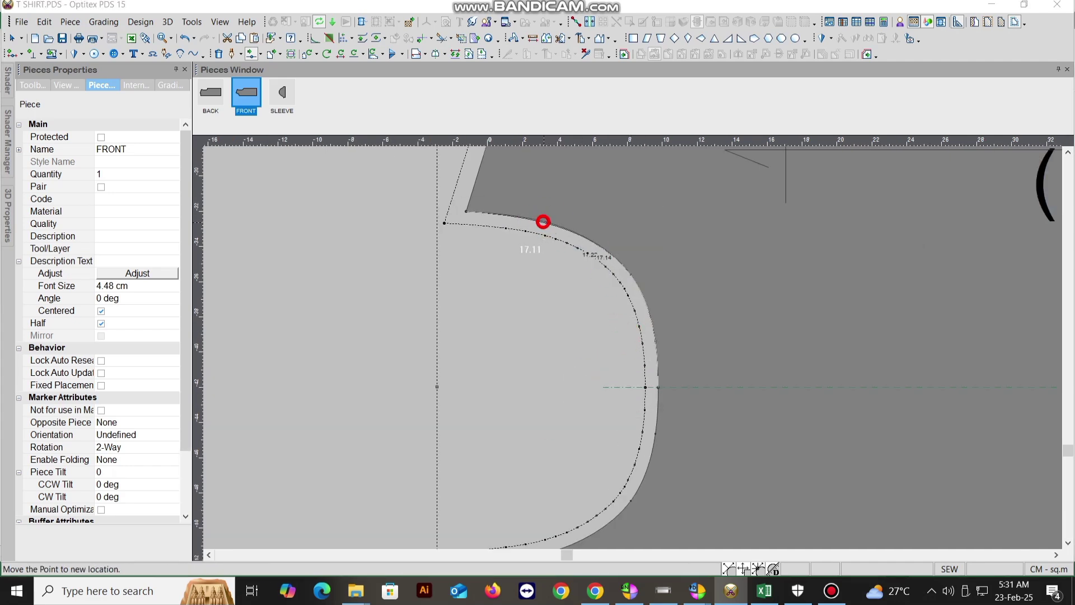
left_click(543, 221)
left_click(531, 402)
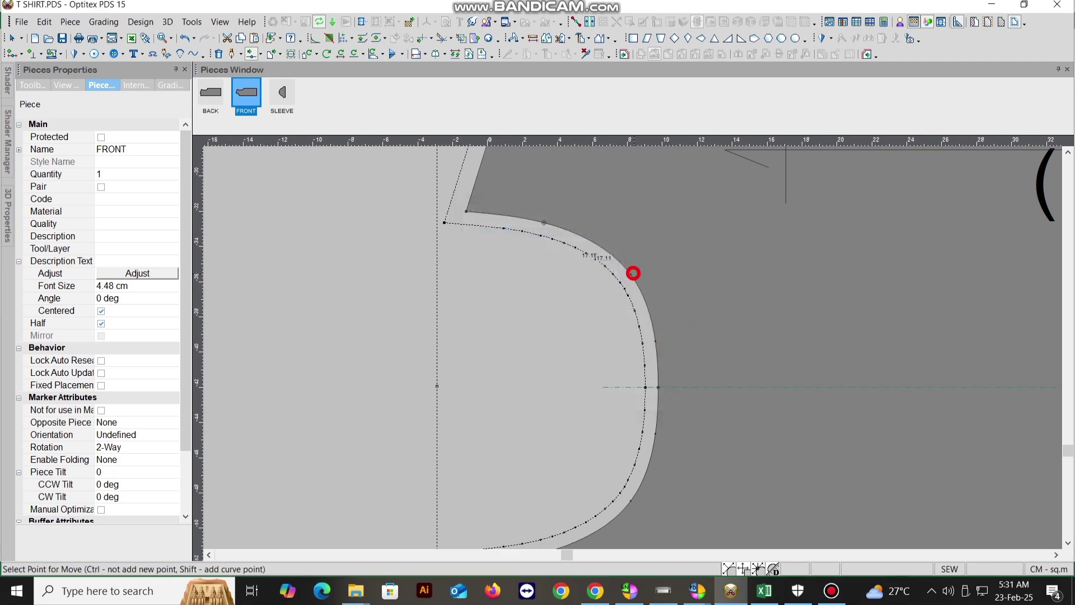
Move the FRONT neckline's middle curve point by 0.01 cm horizontally and -0.21 cm vertically
left_click(630, 274)
left_click(629, 275)
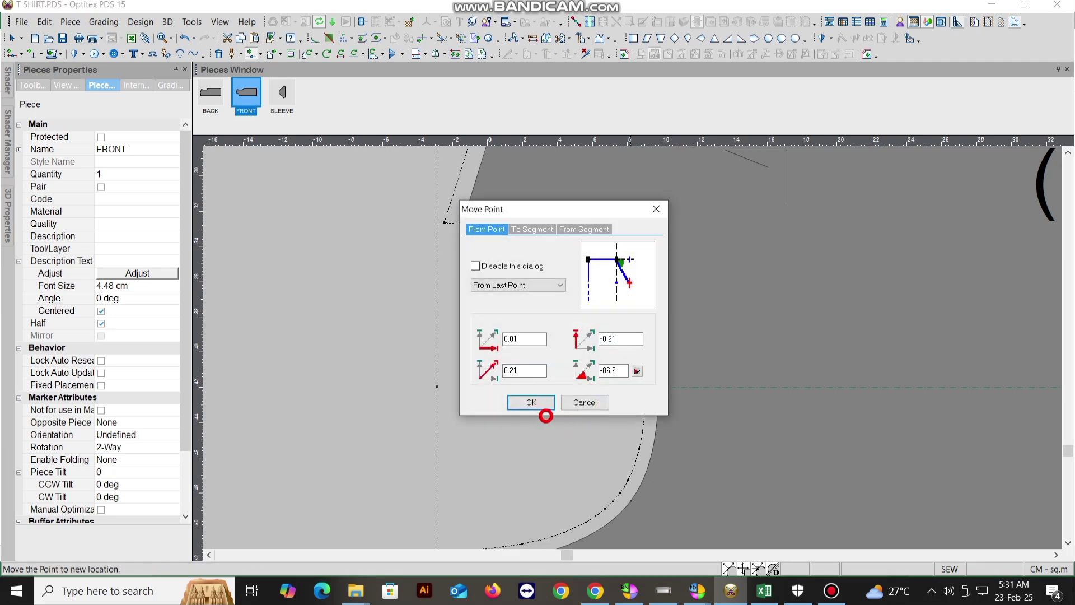
left_click(546, 397)
Move the FRONT neckline's curve point nearest the shoulder by -0.02 cm horizontally and -0.1 cm vertically
scroll(655, 369, "down", 2)
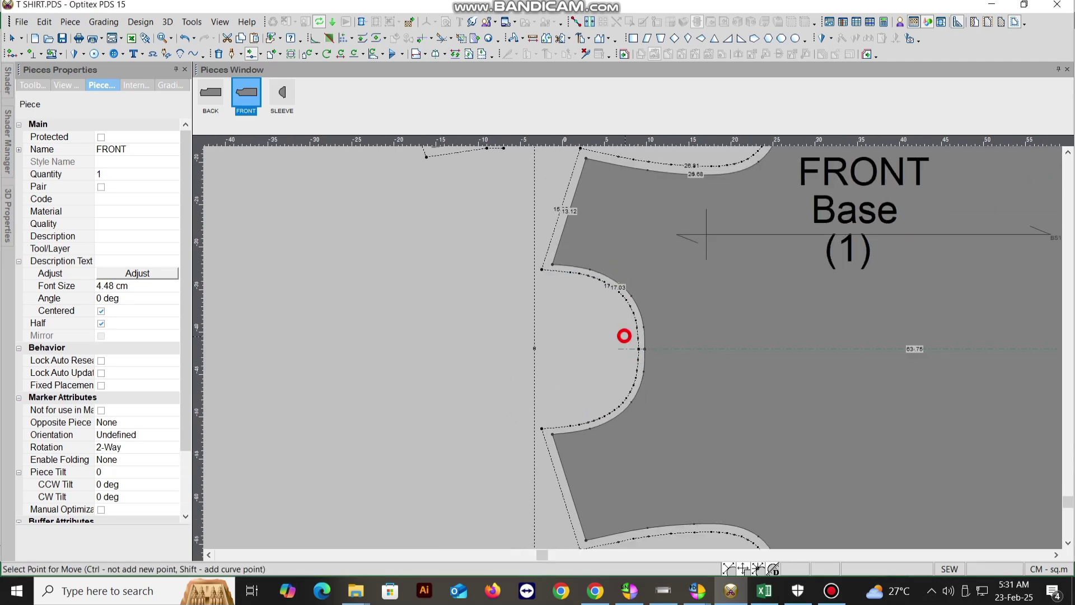
scroll(624, 336, "up", 4)
left_click(558, 291)
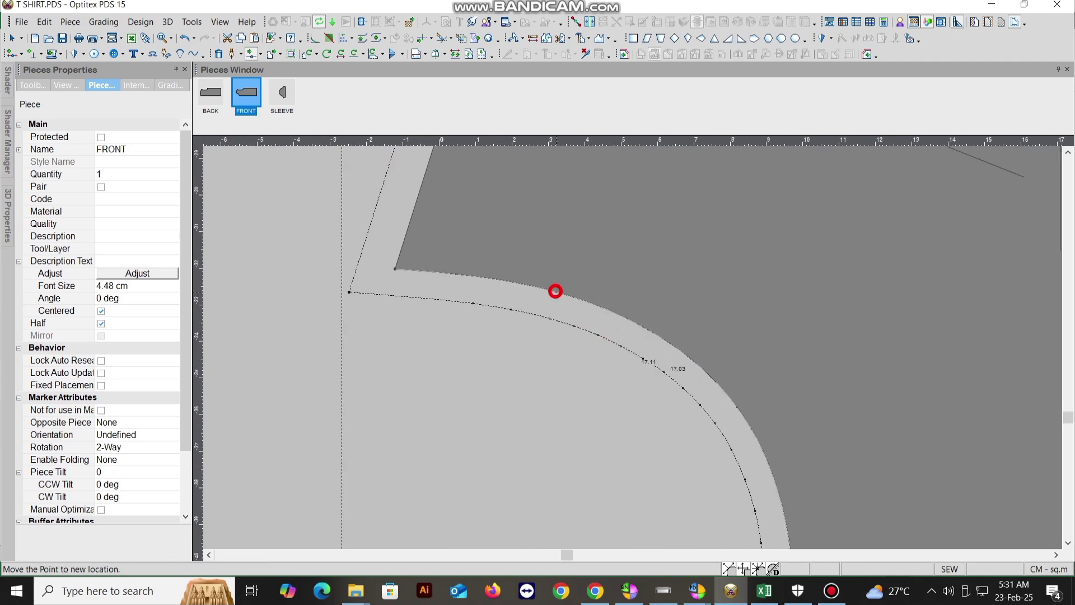
left_click(555, 295)
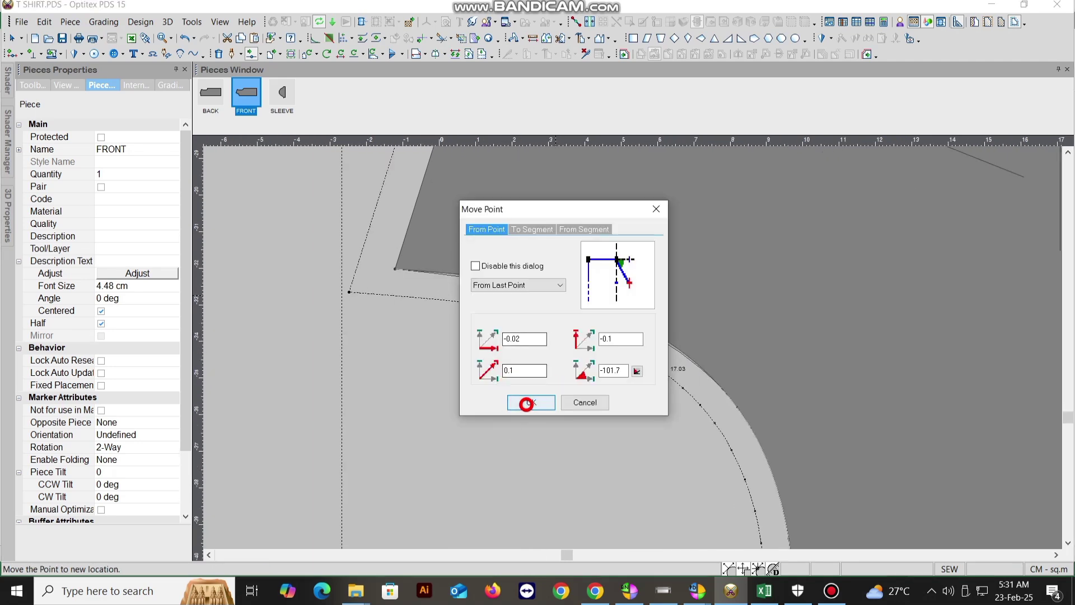
left_click(521, 401)
Move the FRONT neckline's middle curve point by -0.05 cm horizontally and 0 cm vertically to smooth the curve
scroll(638, 354, "down", 2)
scroll(637, 354, "down", 1)
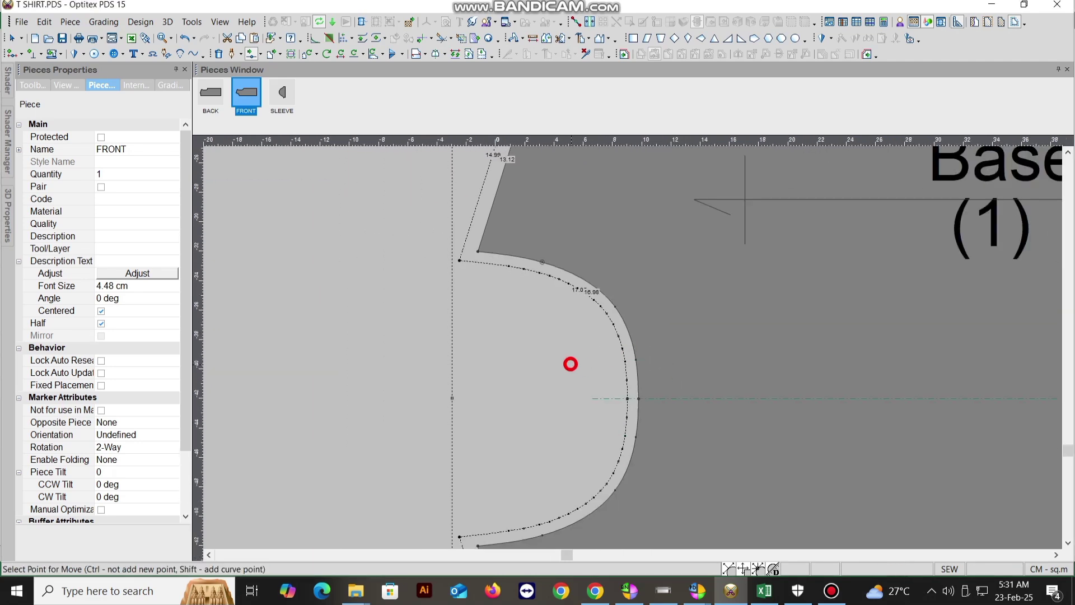
scroll(627, 342, "up", 2)
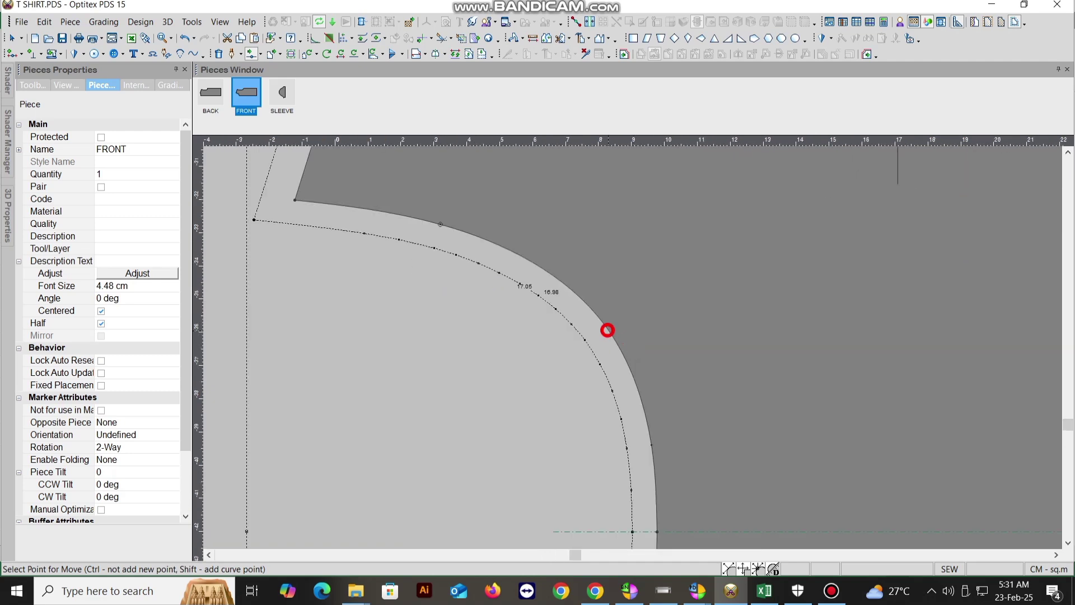
left_click(606, 325)
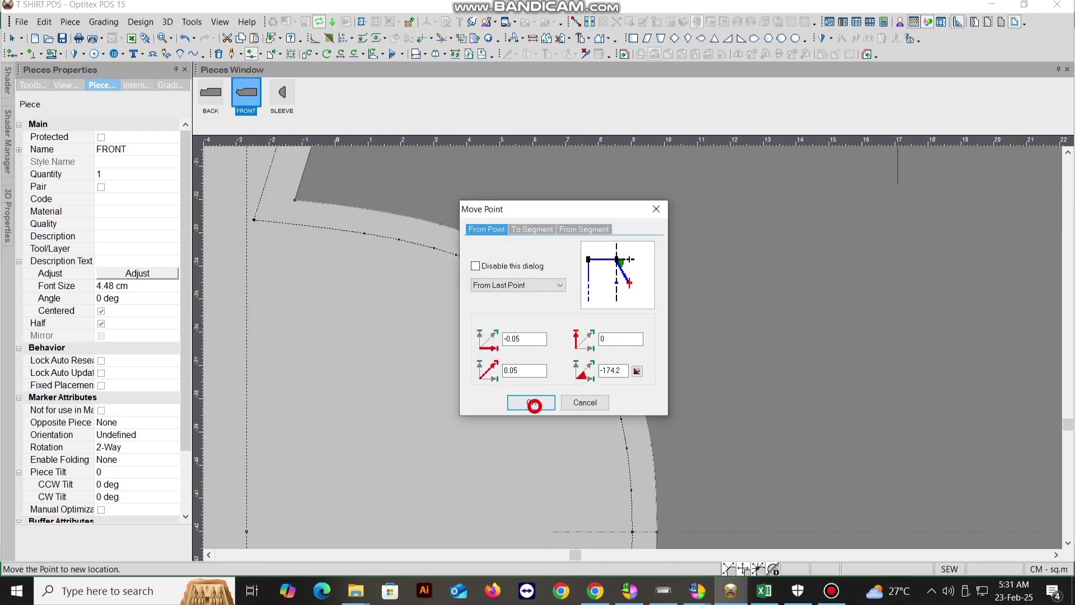
left_click(534, 403)
Shift the FRONT neckline's curve point nearest the centre fold slightly closer to the fold line
scroll(588, 358, "down", 2)
scroll(633, 345, "up", 3)
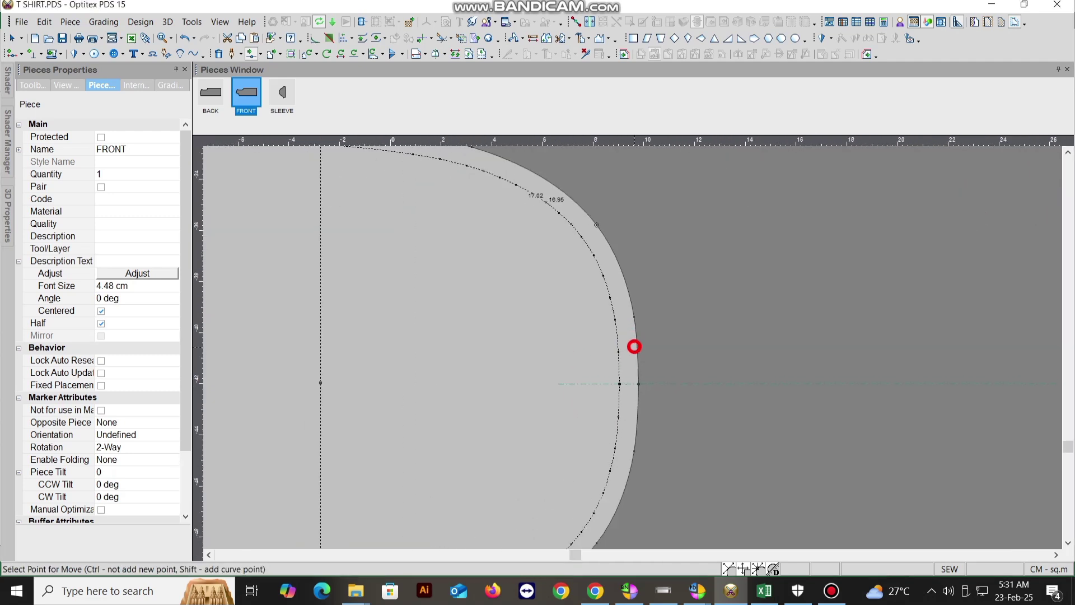
scroll(632, 348, "up", 1)
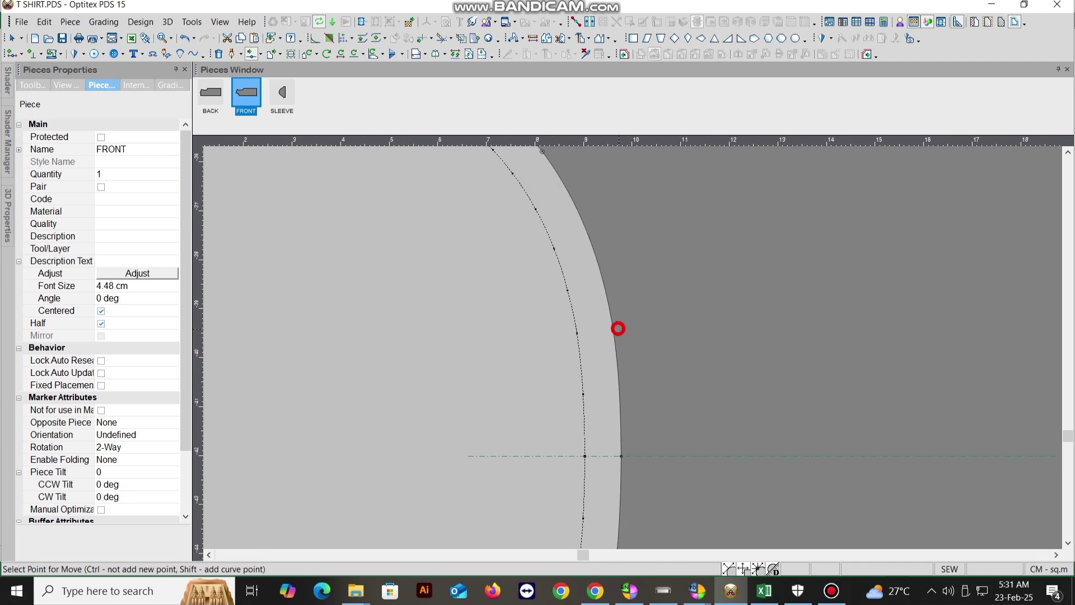
left_click(616, 327)
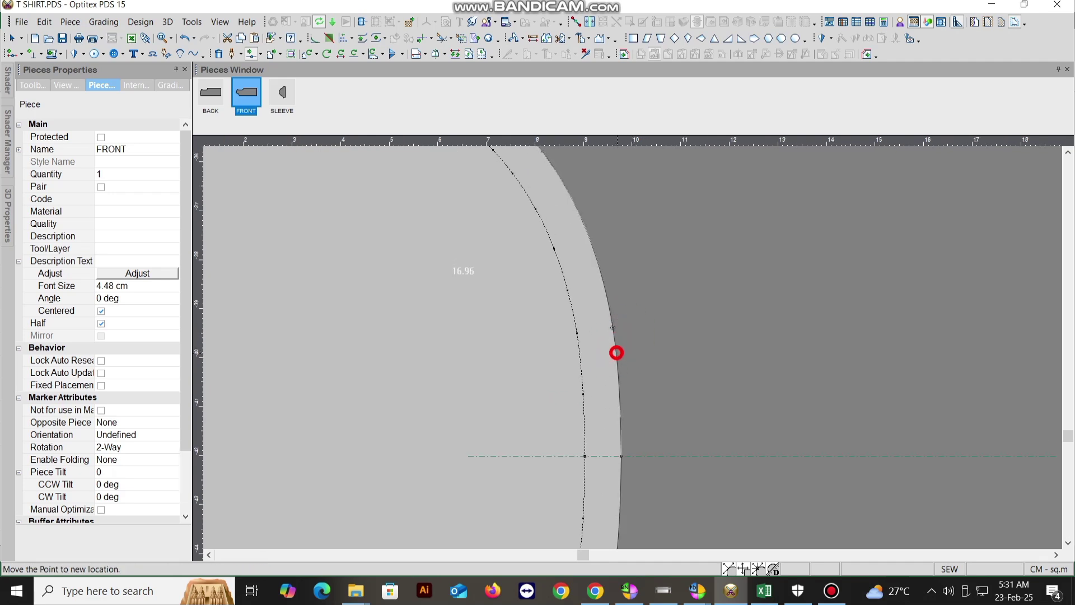
left_click(617, 347)
left_click(531, 402)
scroll(632, 348, "down", 2)
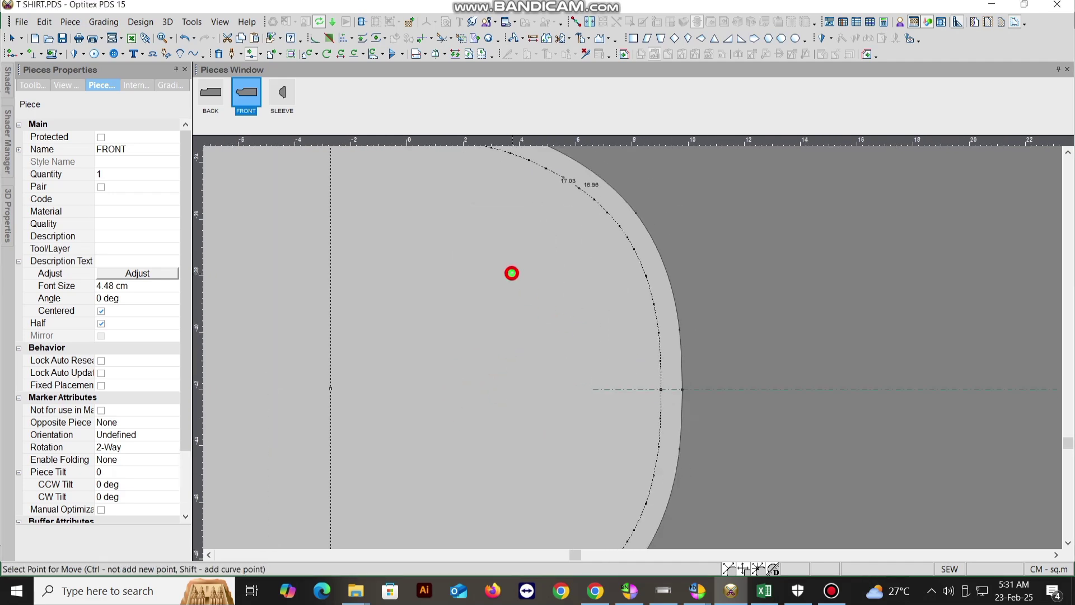
Leave the point-moving command on the FRONT neckline and save the T SHIRT.PDS pattern file
right_click(511, 274)
left_click(524, 284)
scroll(638, 341, "down", 5)
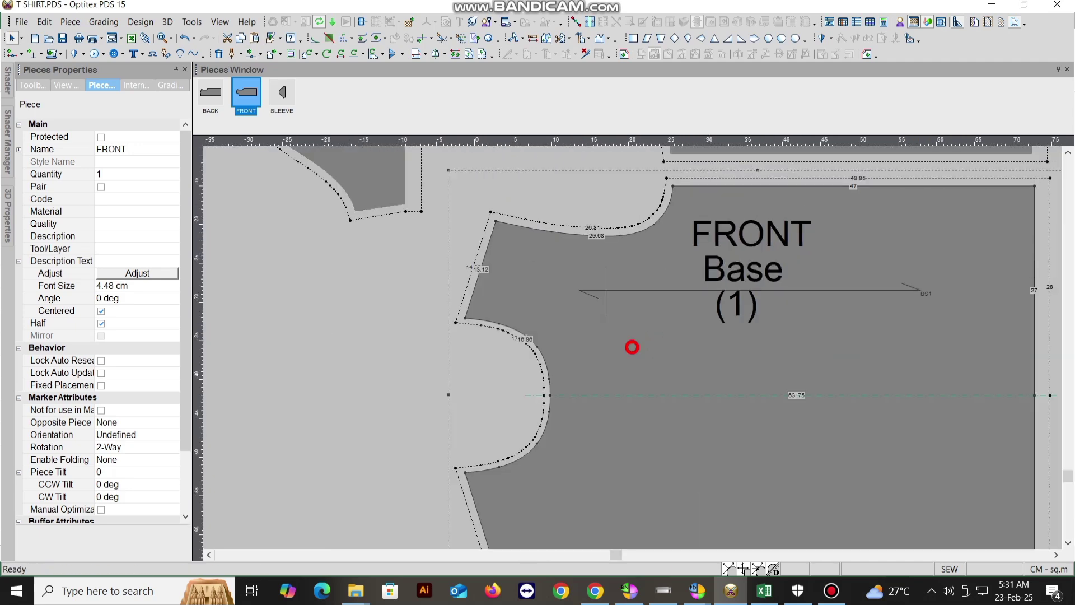
left_click(62, 38)
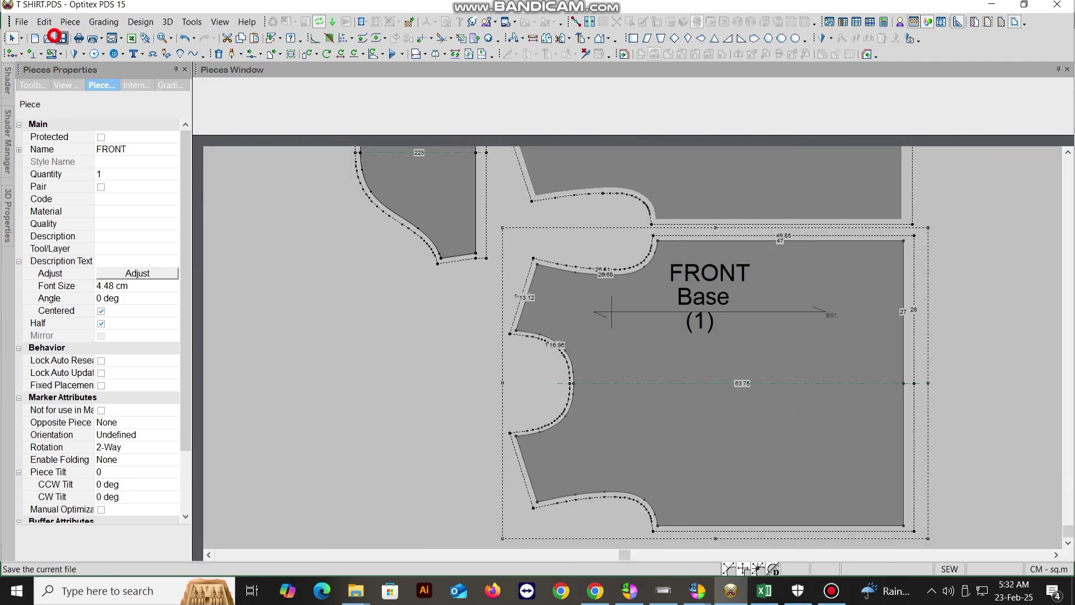
scroll(732, 343, "down", 1)
scroll(686, 278, "down", 1)
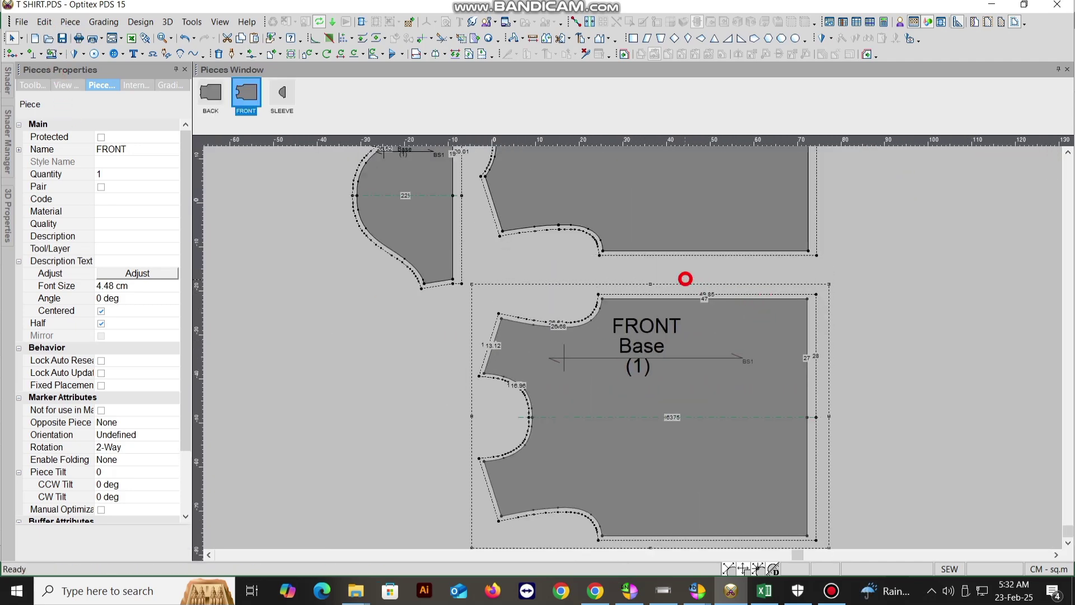
scroll(638, 352, "down", 2)
scroll(638, 351, "up", 4)
left_click(559, 351)
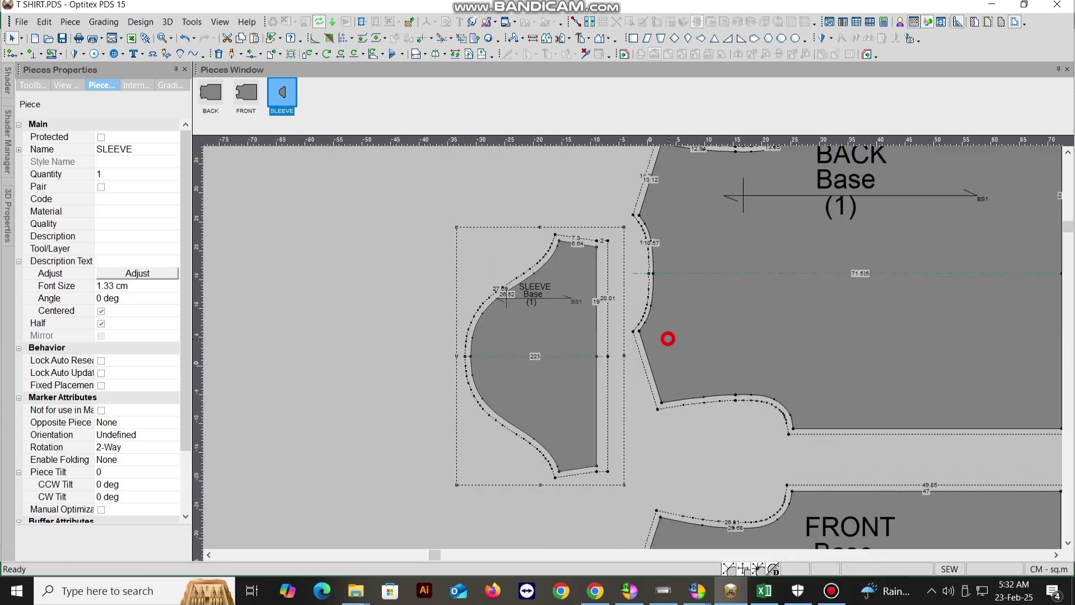
scroll(627, 343, "down", 1)
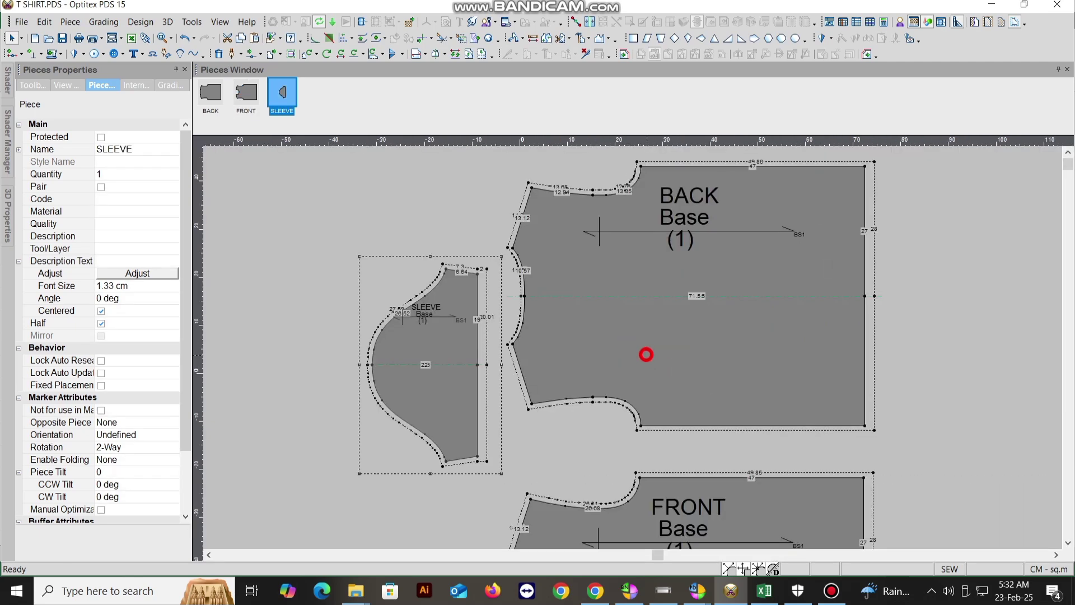
key("F4")
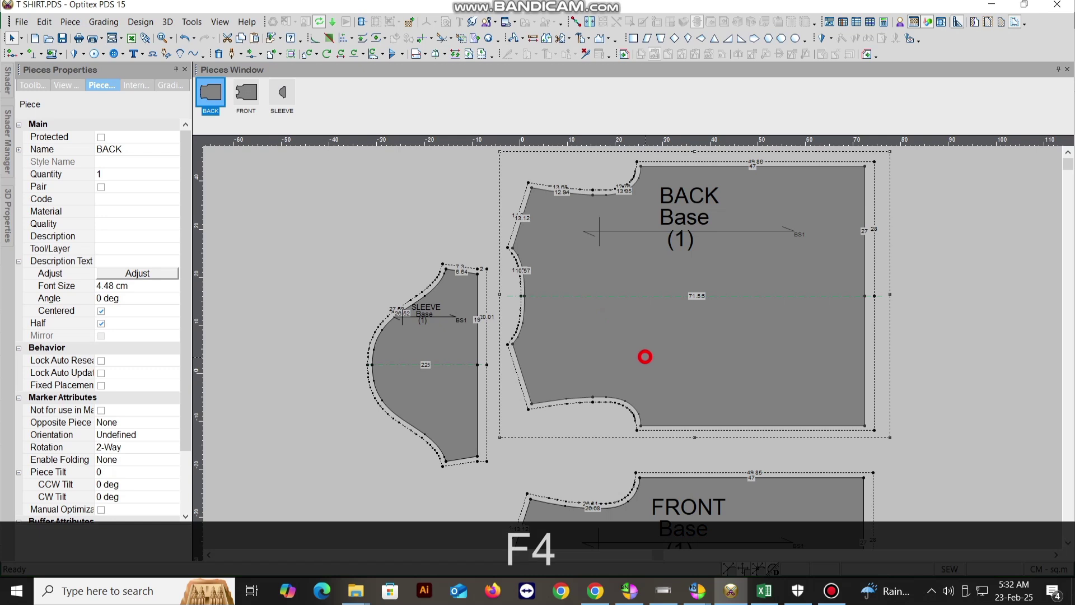
key("F3")
key("F3")
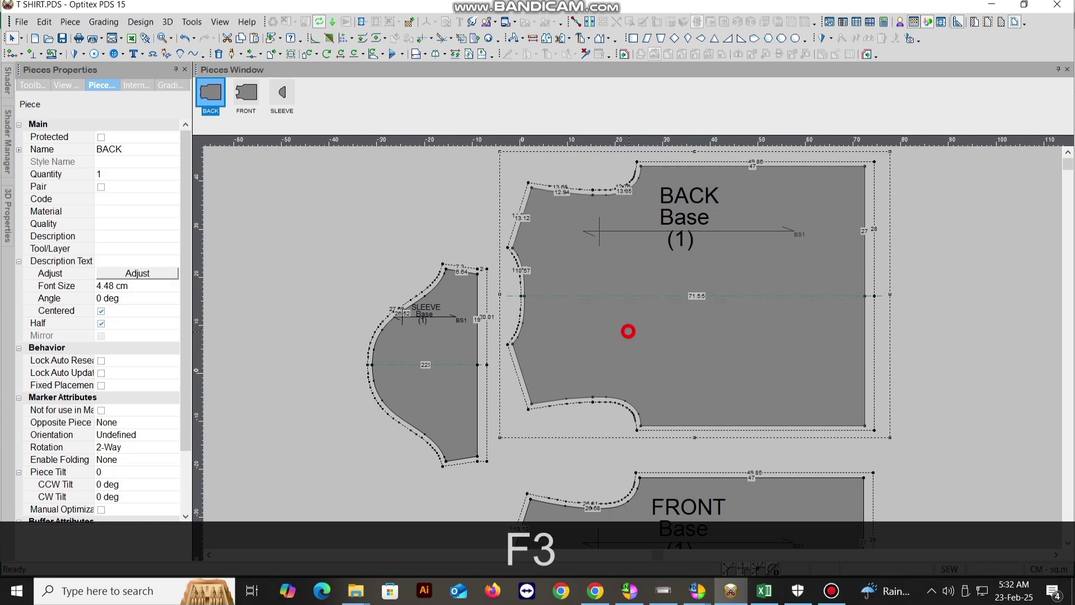
key("F6")
key("F6")
Switch the BACK, SLEEVE and FRONT pieces from the sew line to the cut line as their active contour
left_click(616, 319)
key("F5")
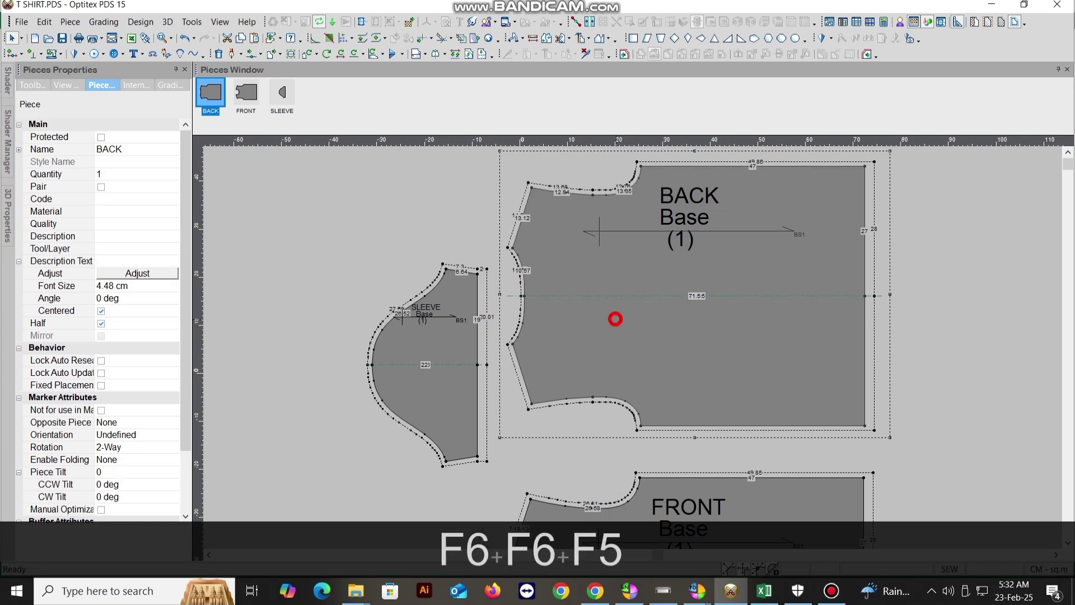
left_click(439, 378)
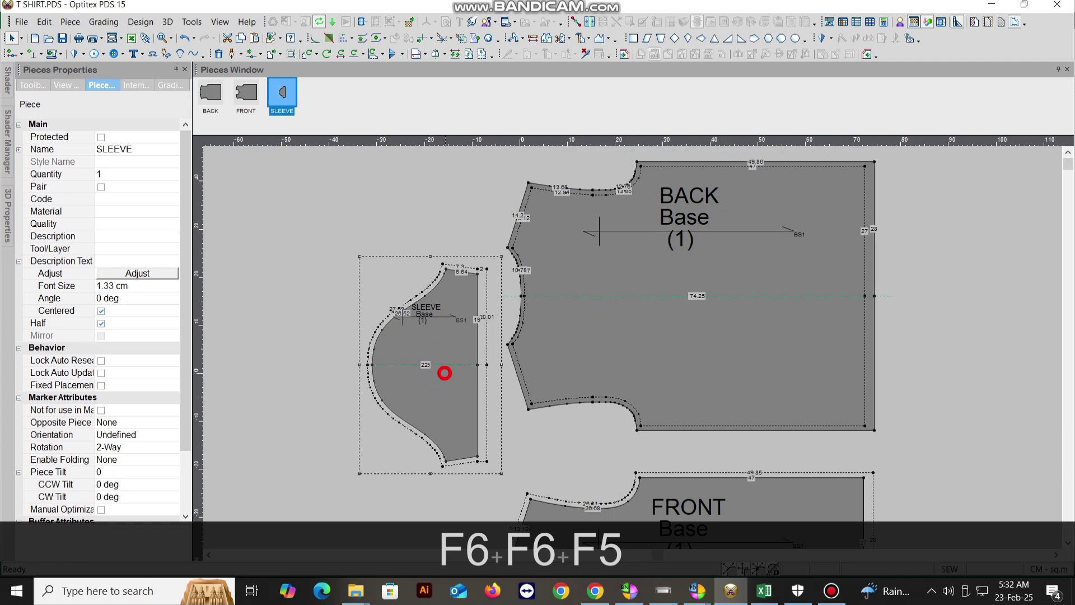
key("F5")
left_click(653, 371)
scroll(653, 371, "up", 2)
left_click(641, 298)
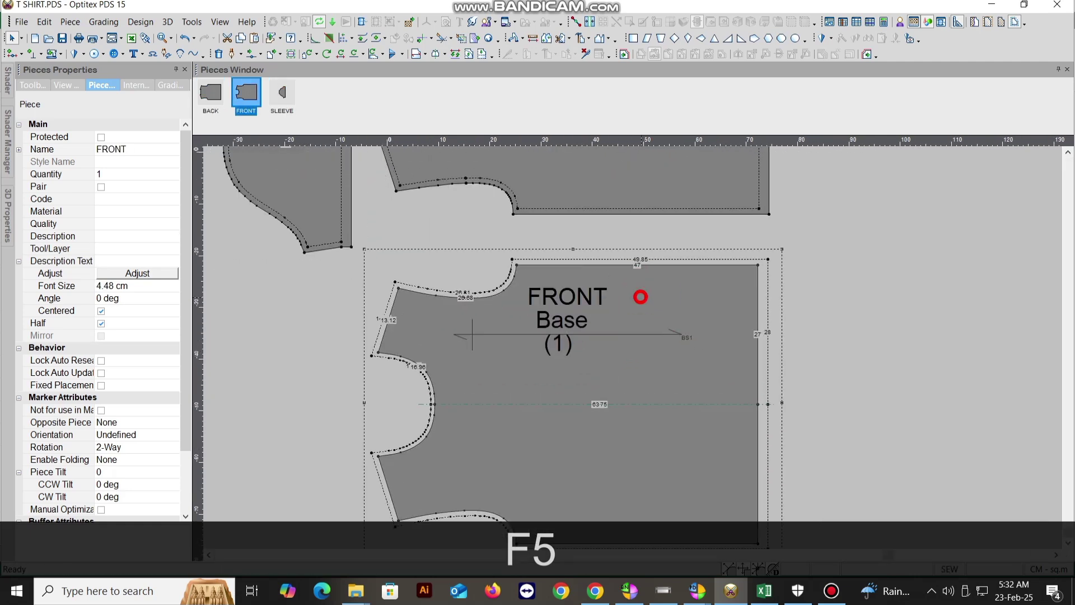
key("F5")
scroll(553, 368, "down", 1)
scroll(631, 348, "up", 1)
scroll(621, 306, "down", 2)
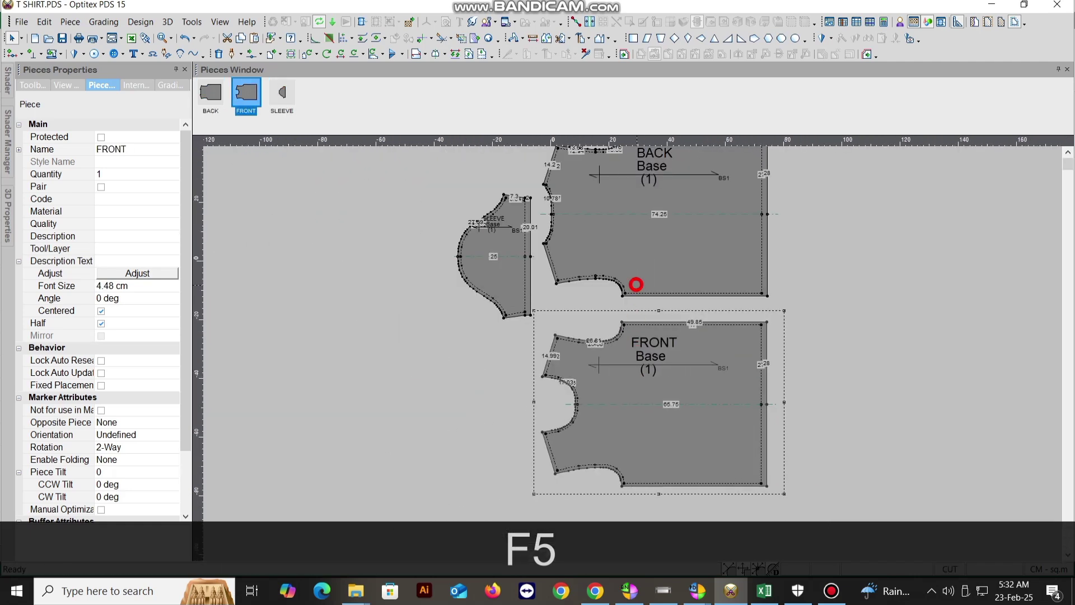
scroll(629, 240, "up", 2)
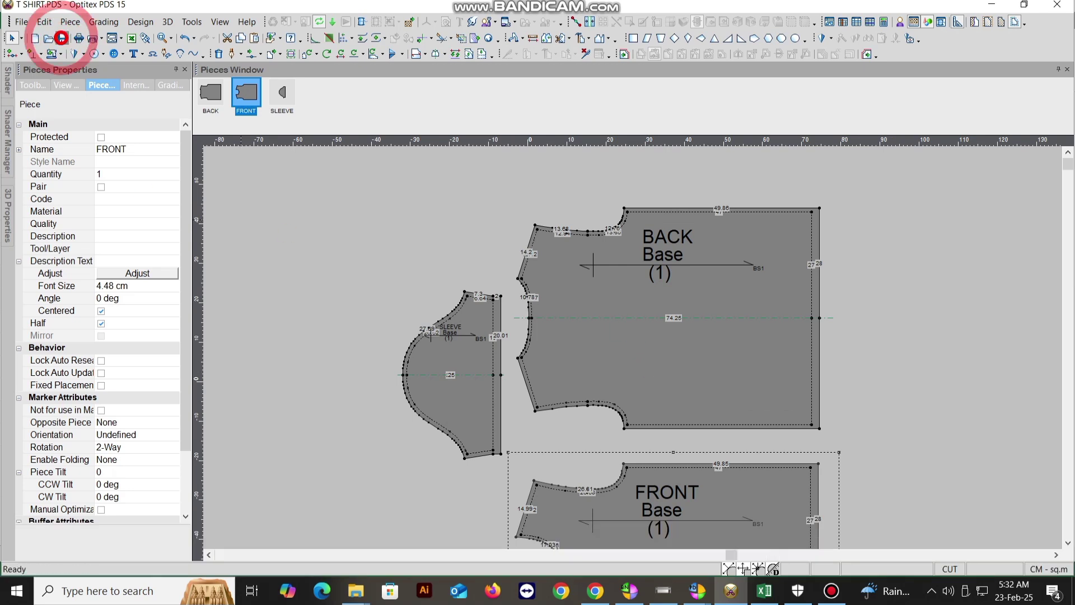
Return the BACK, SLEEVE and FRONT pieces to the sew line as their active contour and save the pattern file
scroll(596, 343, "down", 1)
left_click(595, 319)
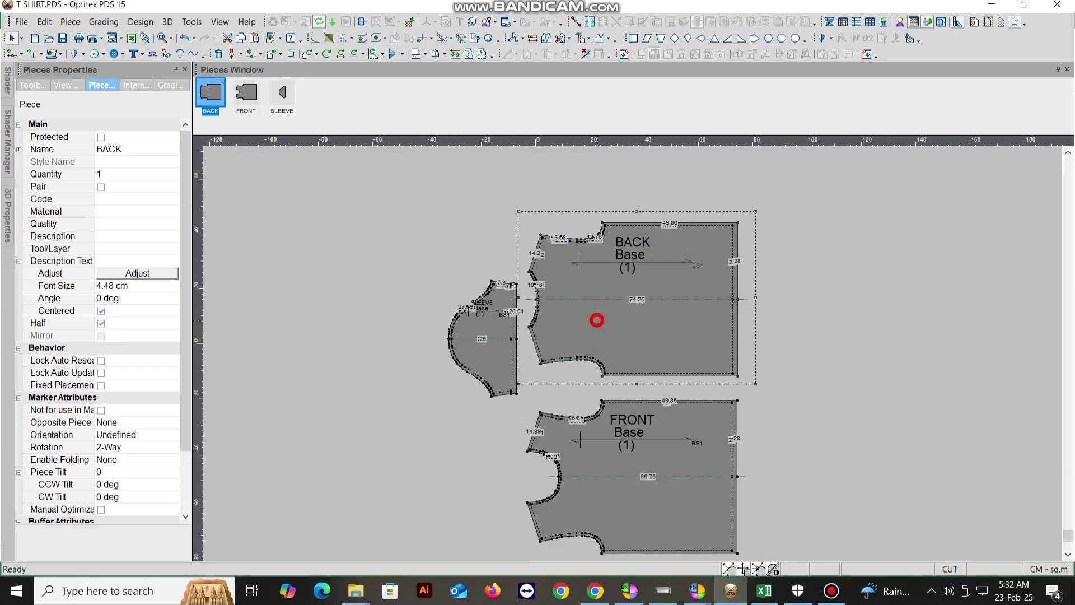
key("F5")
left_click(477, 343)
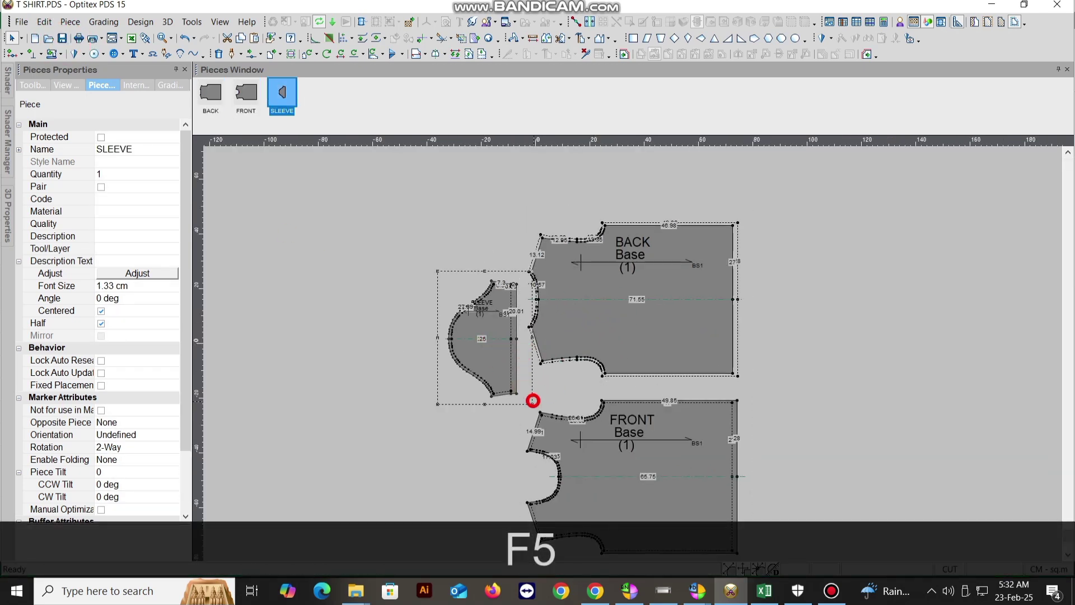
left_click(618, 475)
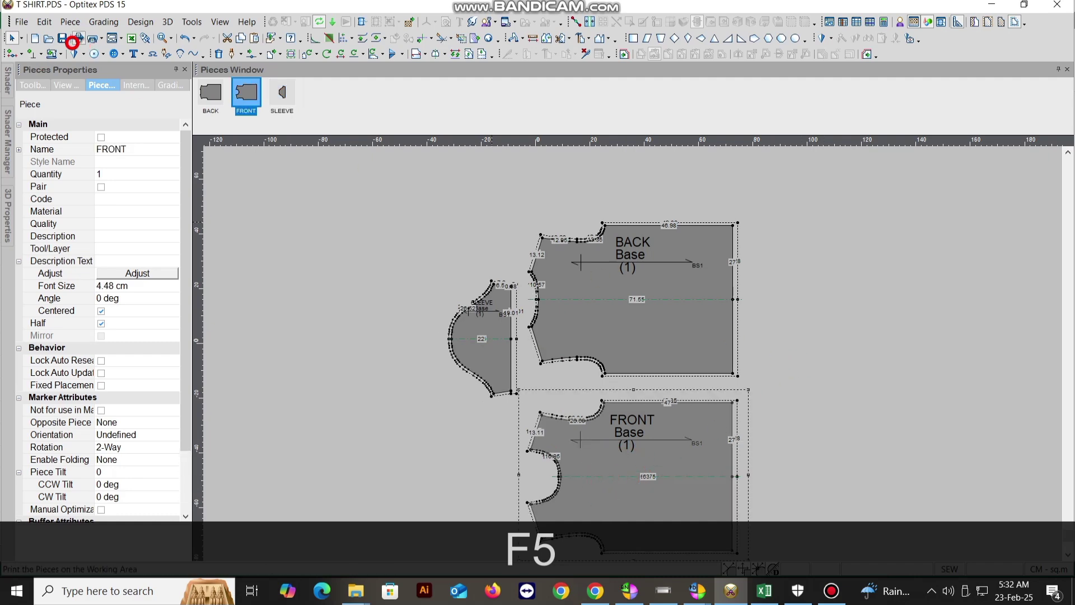
left_click(63, 38)
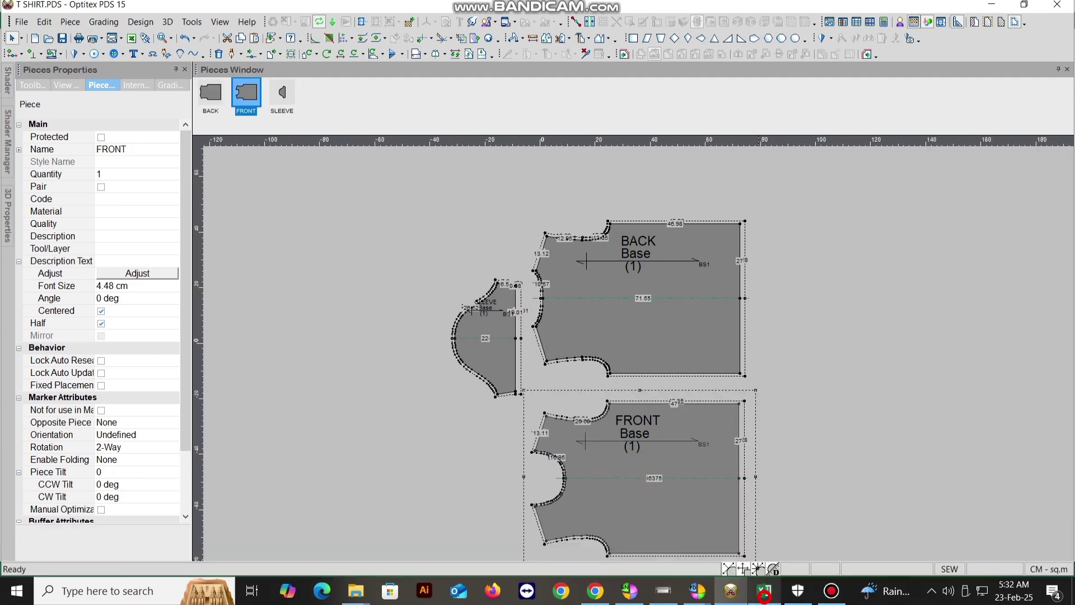
Switch to the Excel size chart and colour the text of the 1/2 bottom (B9) row red
left_click(765, 593)
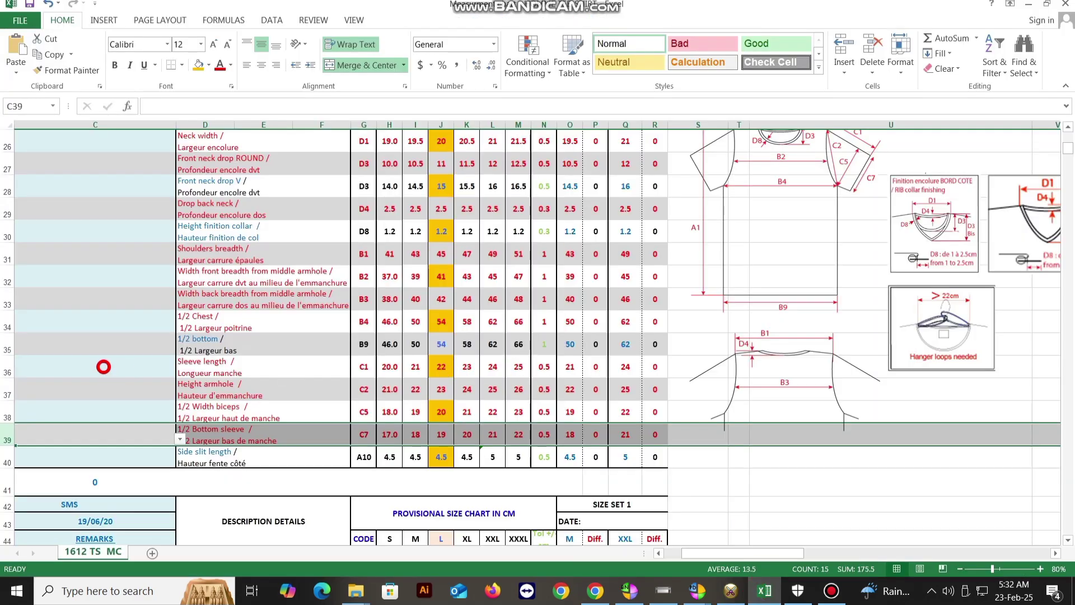
left_click(8, 328)
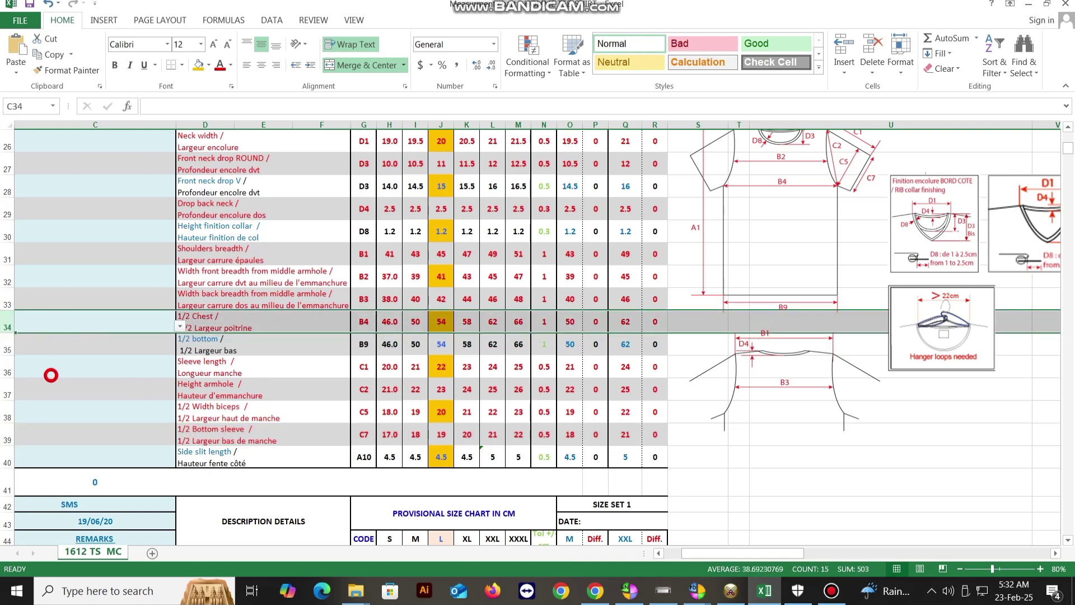
left_click(8, 350)
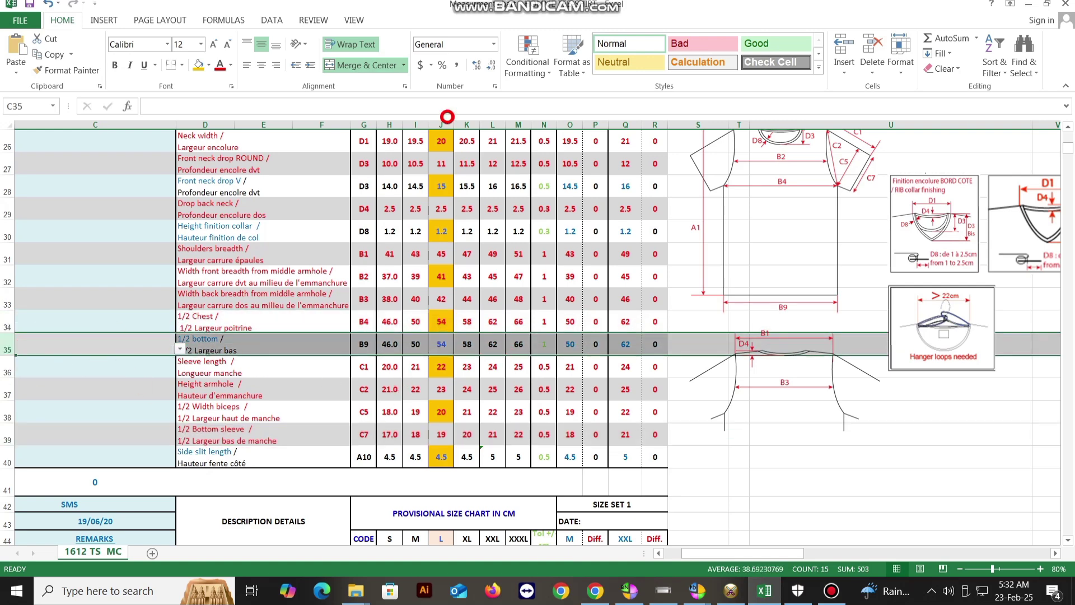
left_click(220, 65)
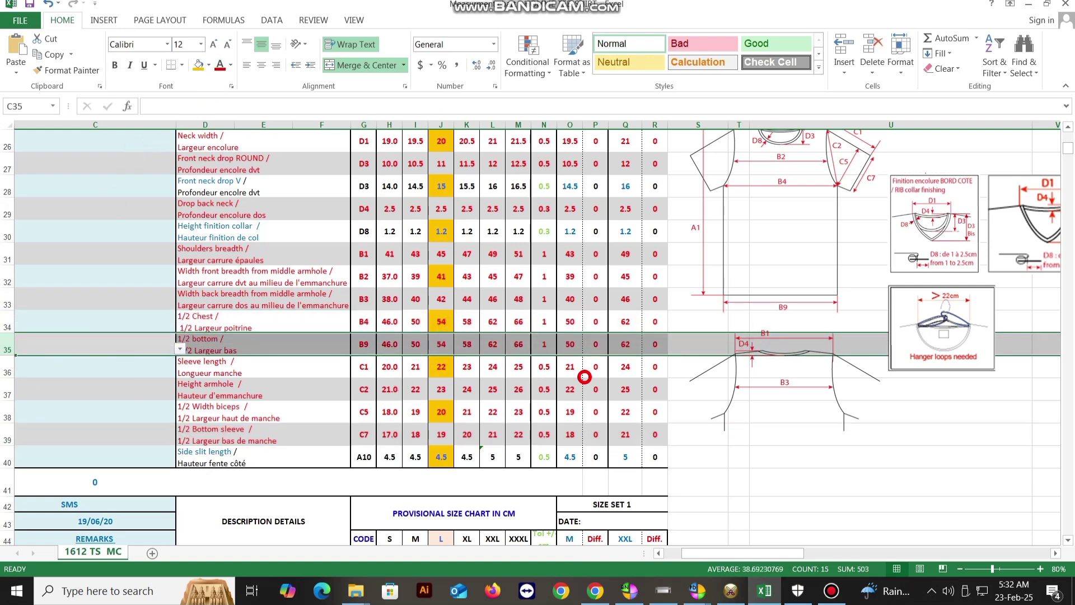
left_click(731, 591)
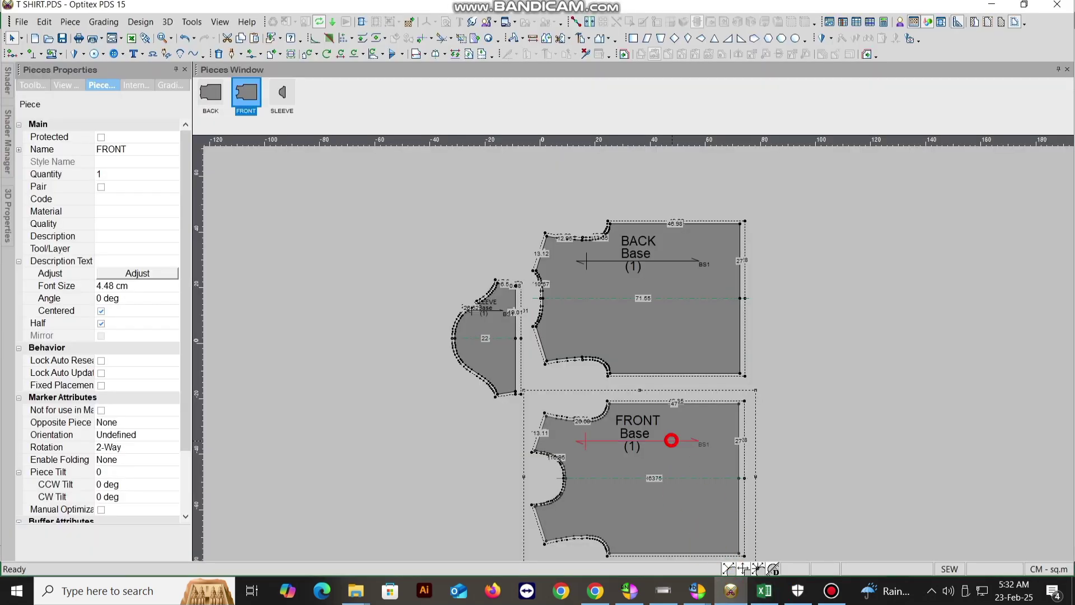
scroll(690, 296, "up", 2)
scroll(672, 330, "down", 2)
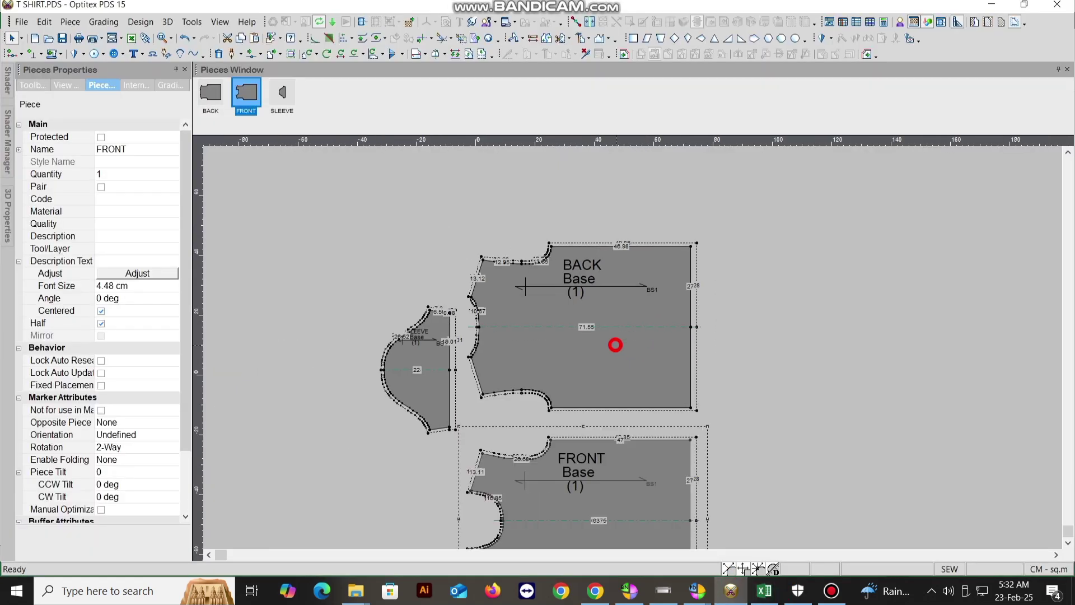
scroll(619, 379, "down", 1)
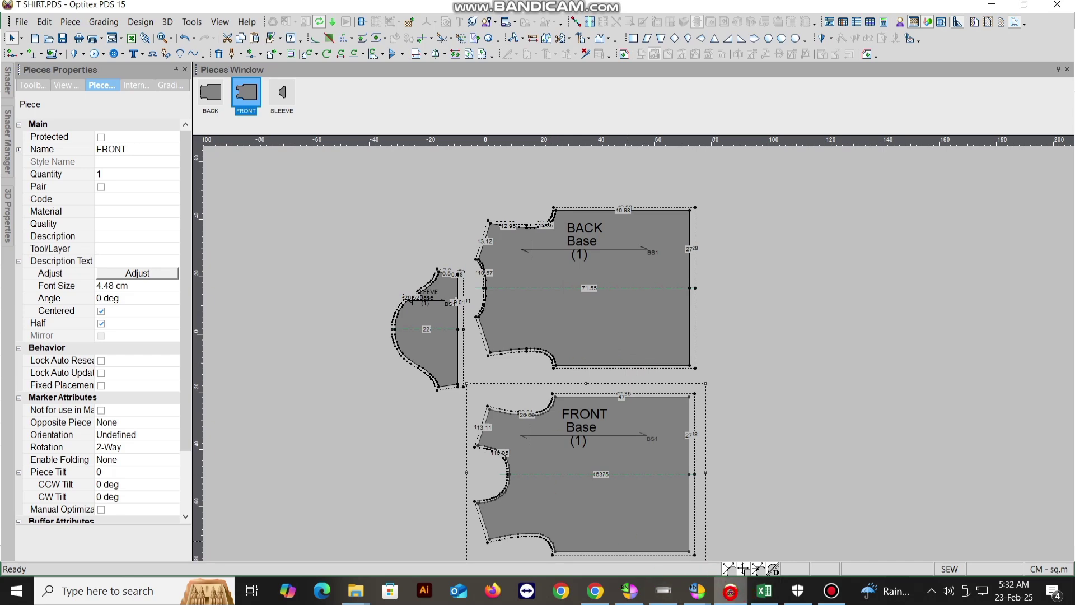
Review the Excel size chart against the T-shirt measurement sketch, from total length through side slit length and the pocket measurements
mouse_move(731, 591)
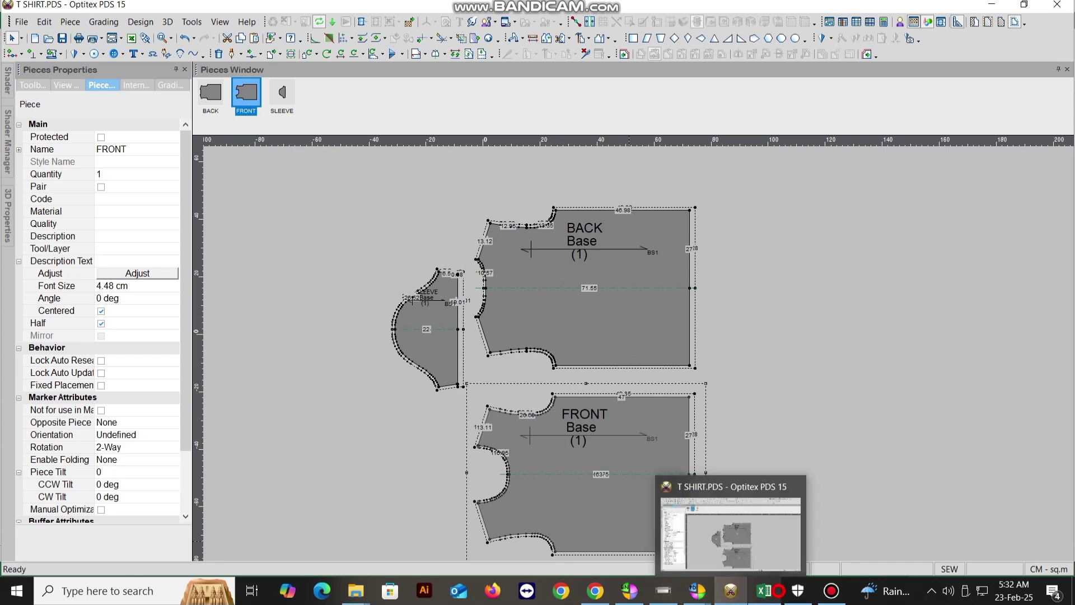
left_click(764, 590)
scroll(458, 325, "down", 5)
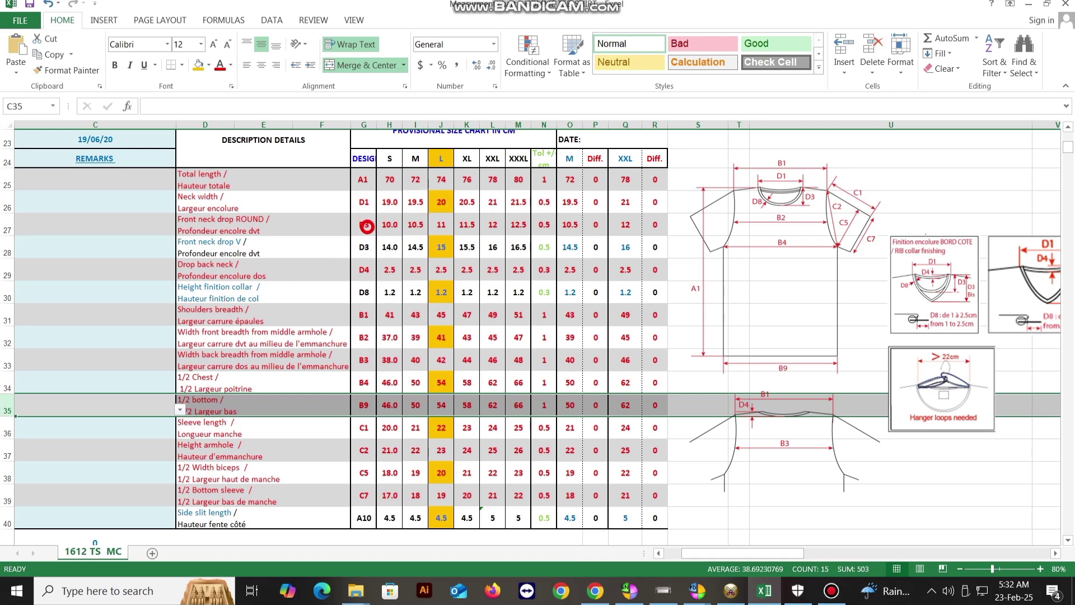
left_click(737, 203)
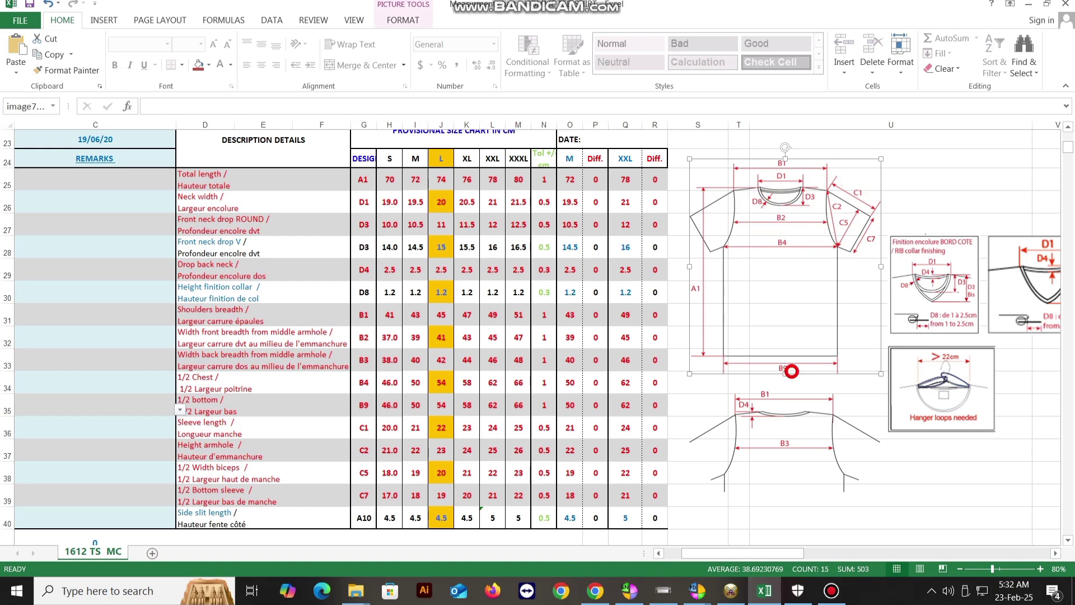
scroll(784, 242, "up", 2)
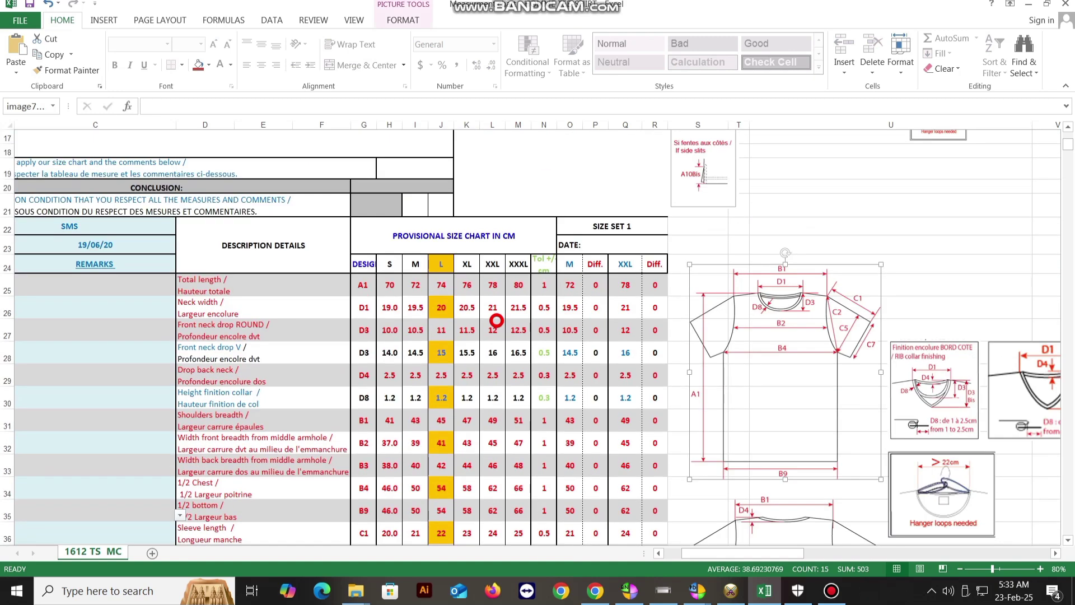
left_click(804, 236)
left_click(790, 394)
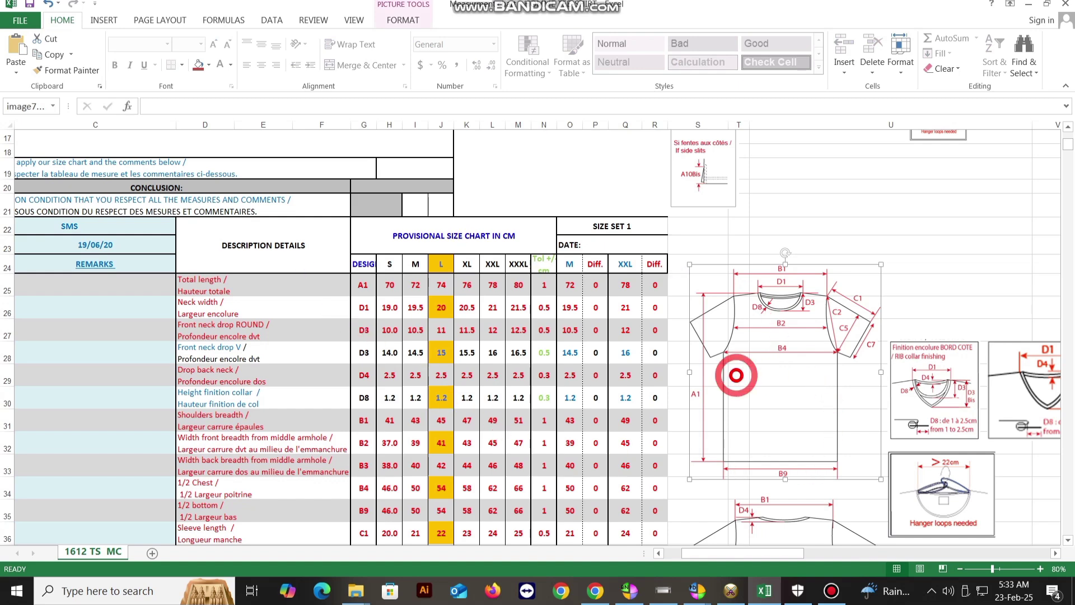
scroll(499, 355, "down", 4)
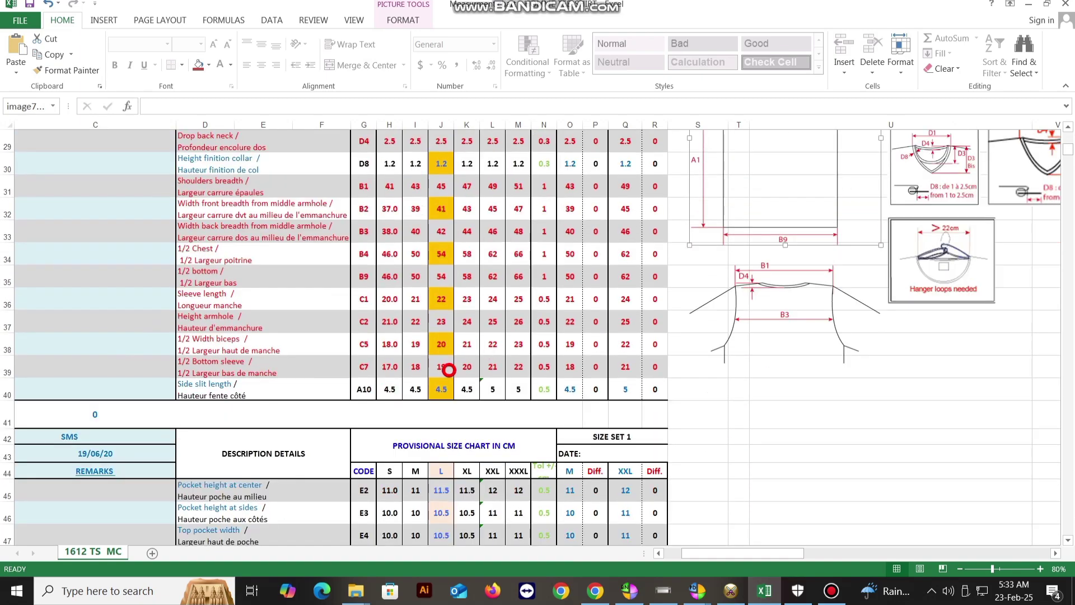
scroll(400, 426, "down", 2)
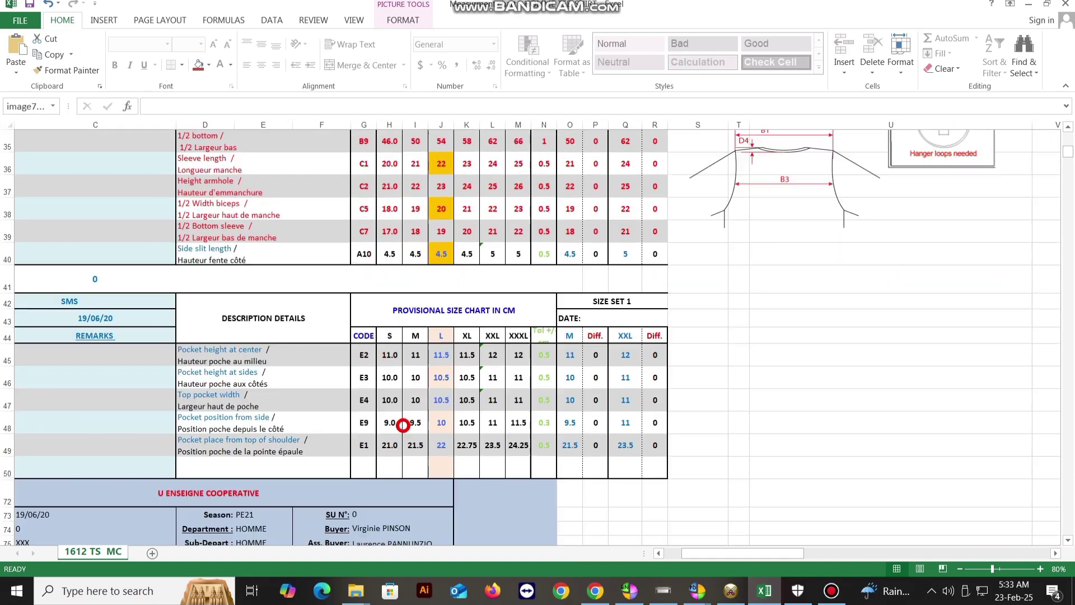